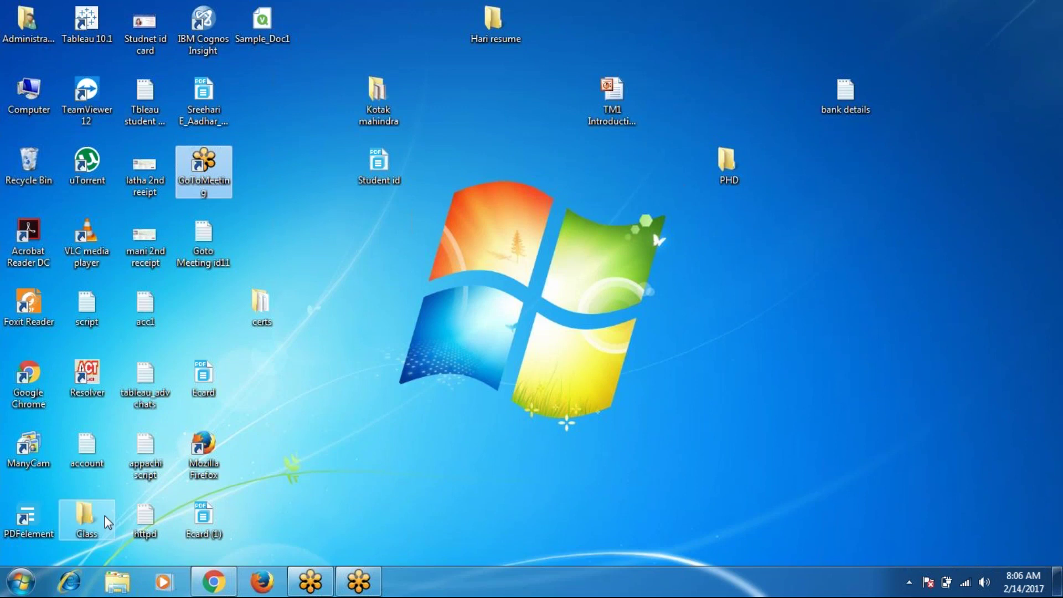
Step: Open the Qlikview _Ra document from the Qlikview Ex folder inside the desktop's Class folder and maximize its window
click(86, 517)
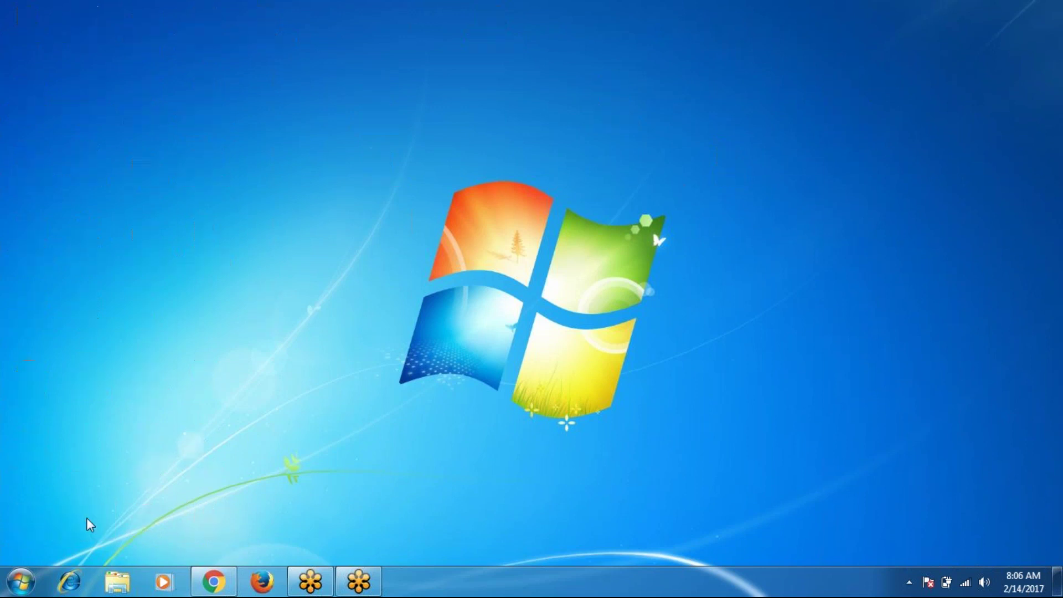
double_click(87, 521)
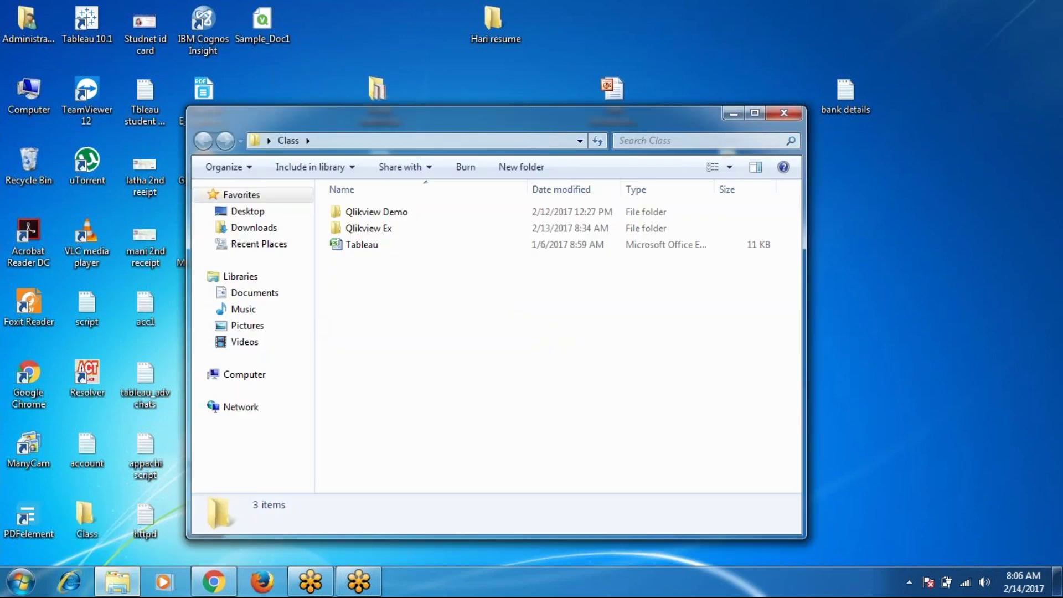
double_click(367, 228)
double_click(380, 211)
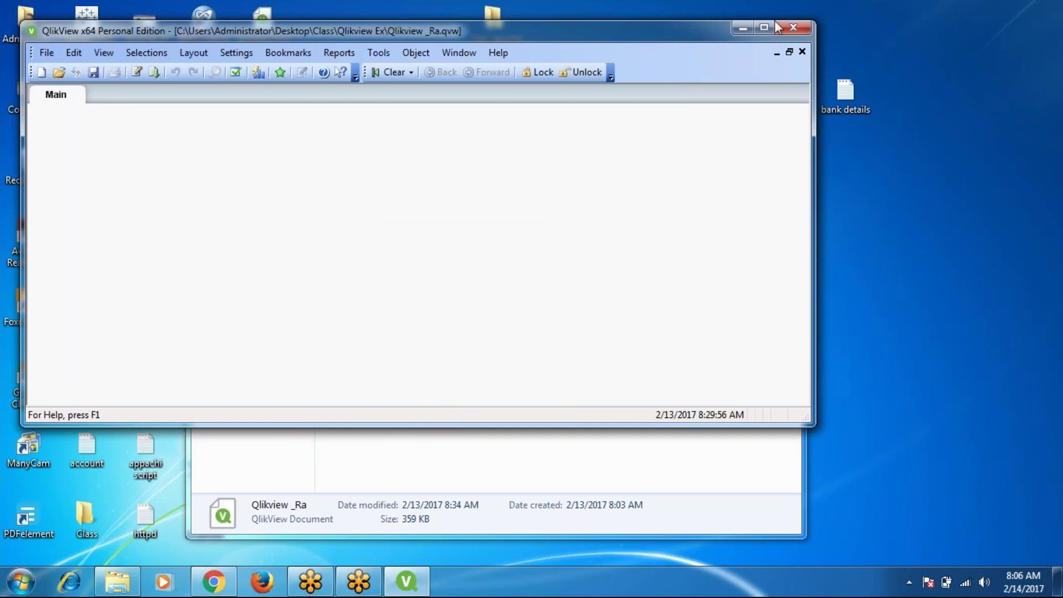
click(769, 28)
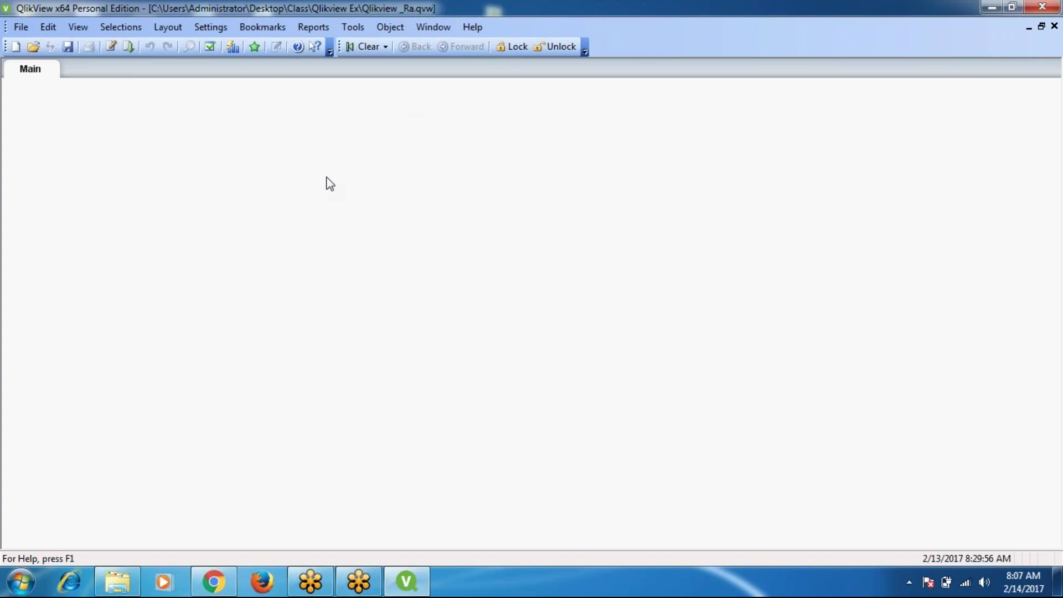
Step: Examine the document's table links in the Table Viewer and the load statements in its script
key(ctrl+t)
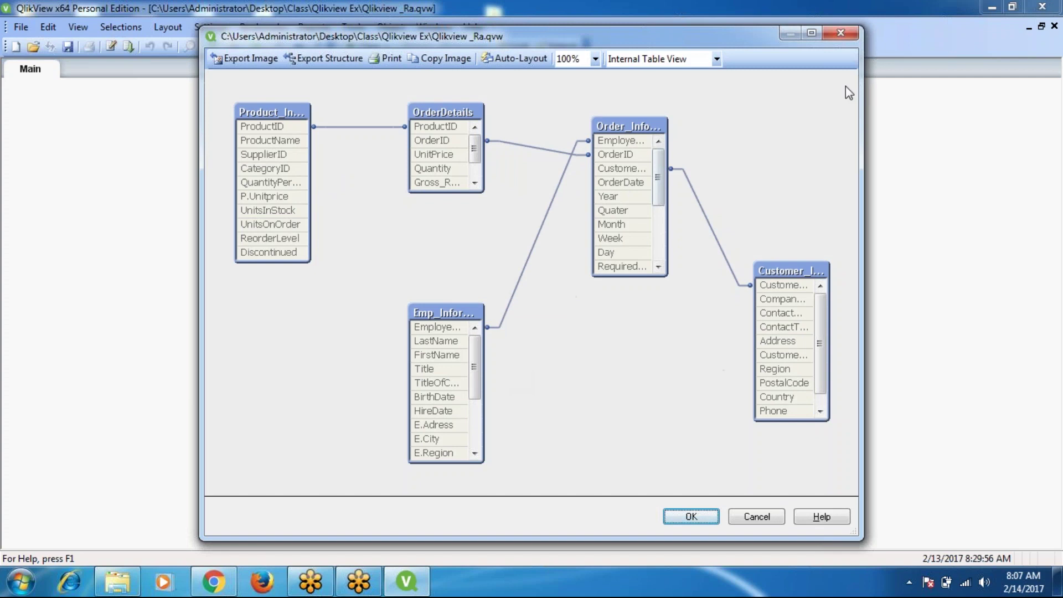
click(840, 34)
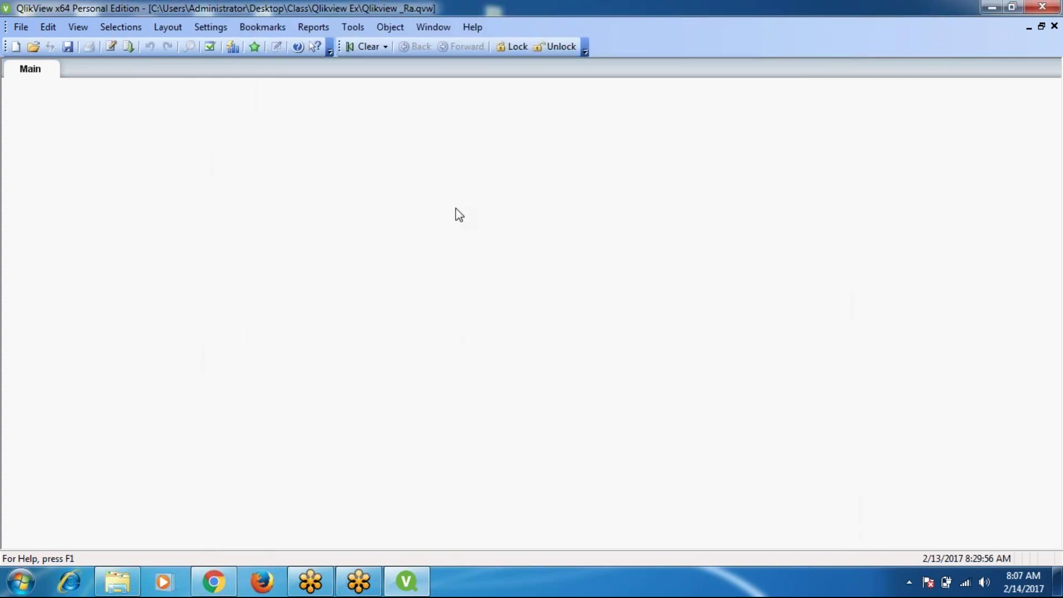
key(ctrl+t)
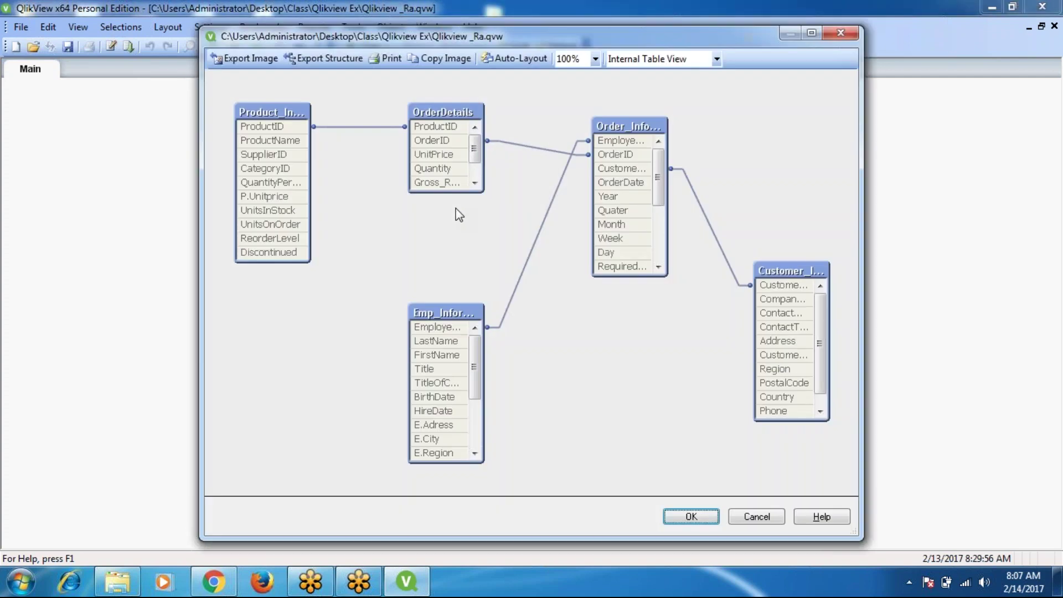
click(669, 520)
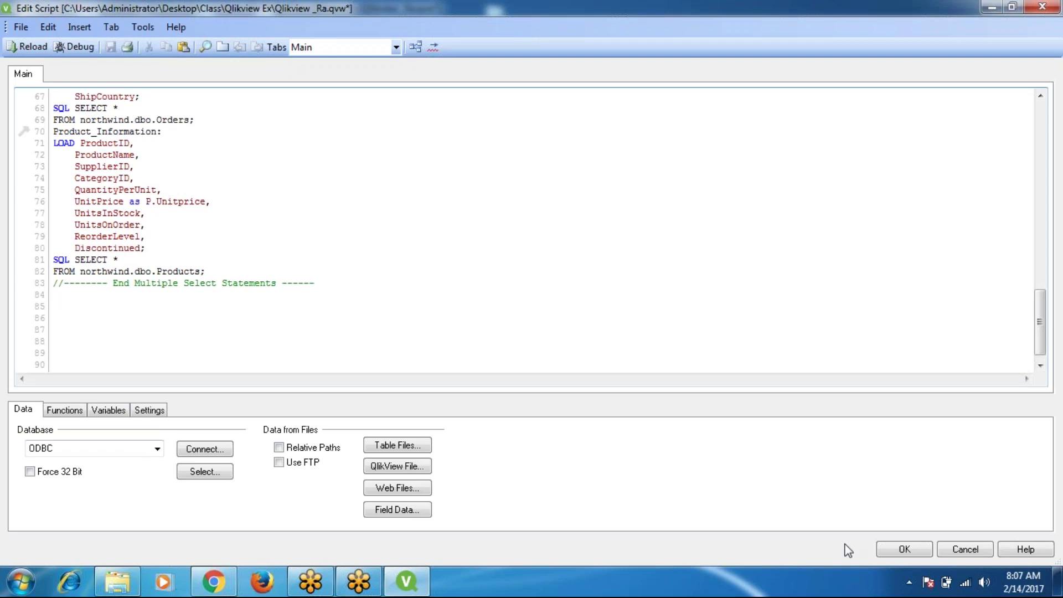
click(893, 555)
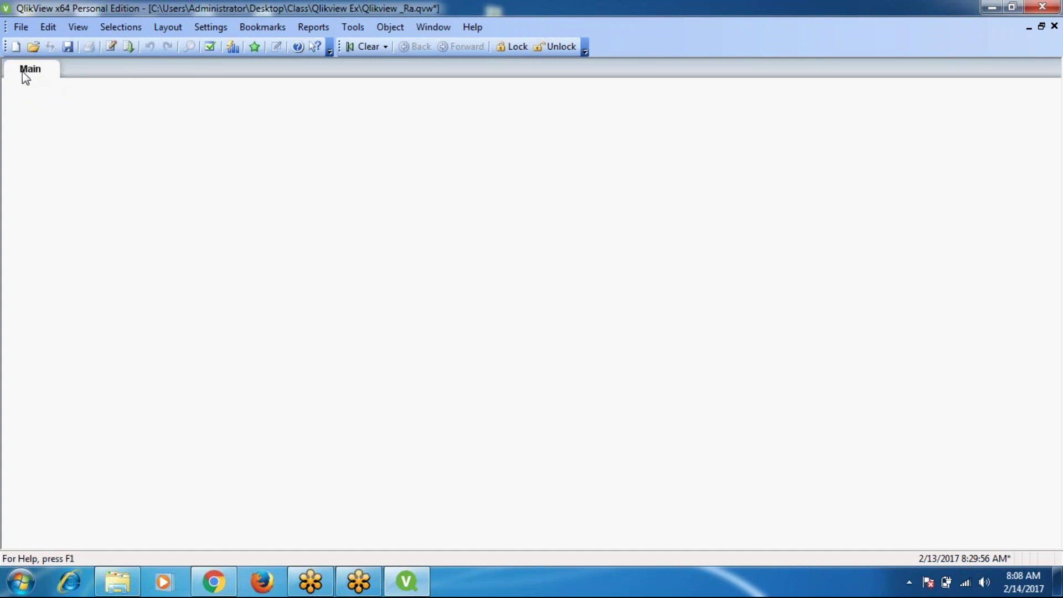
Step: Add three new sheets to the document after the Main sheet
click(166, 27)
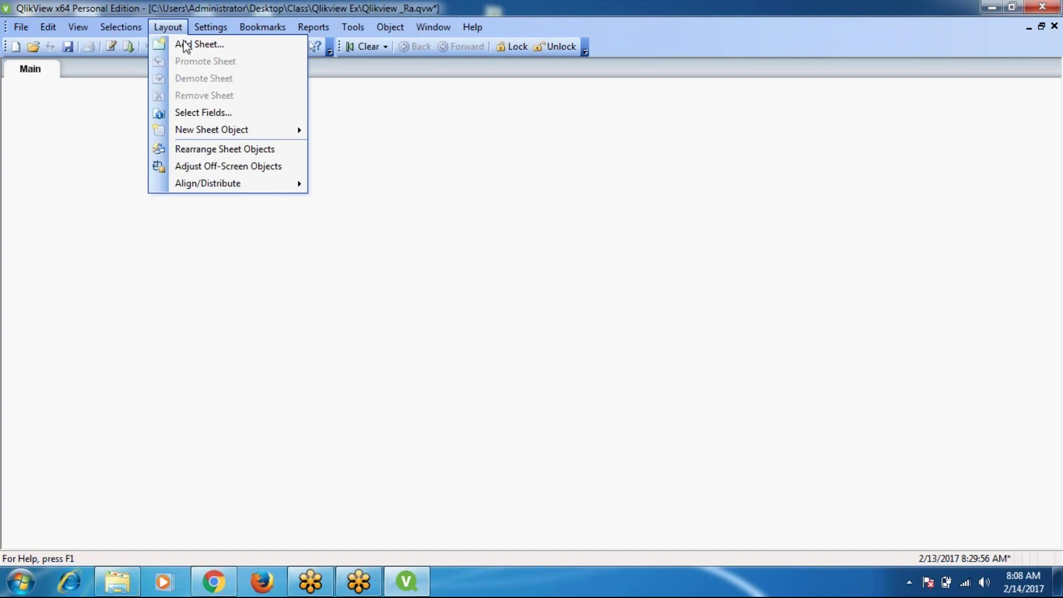
click(199, 44)
click(171, 27)
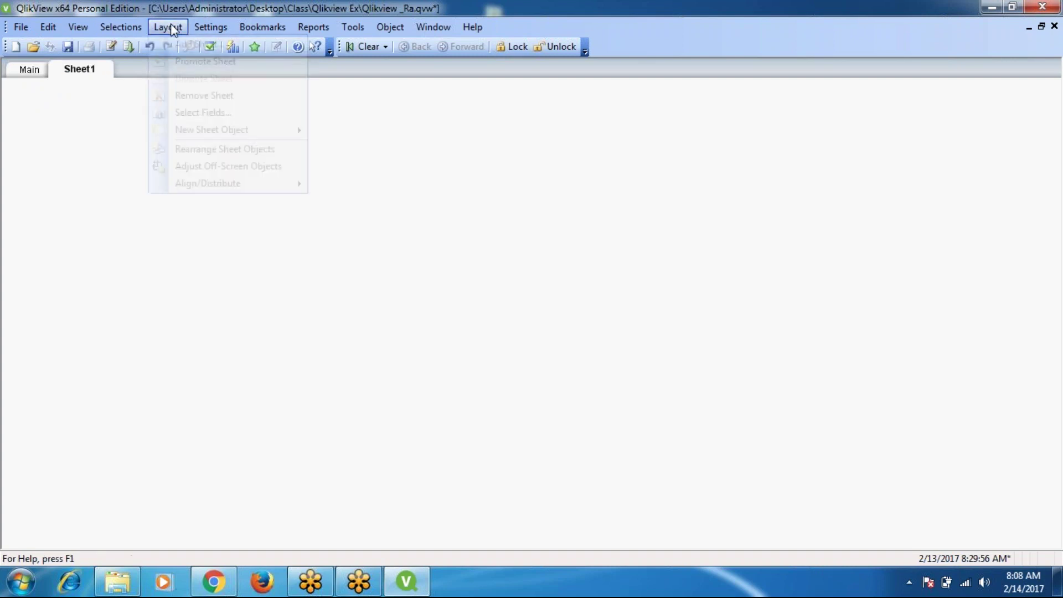
click(206, 45)
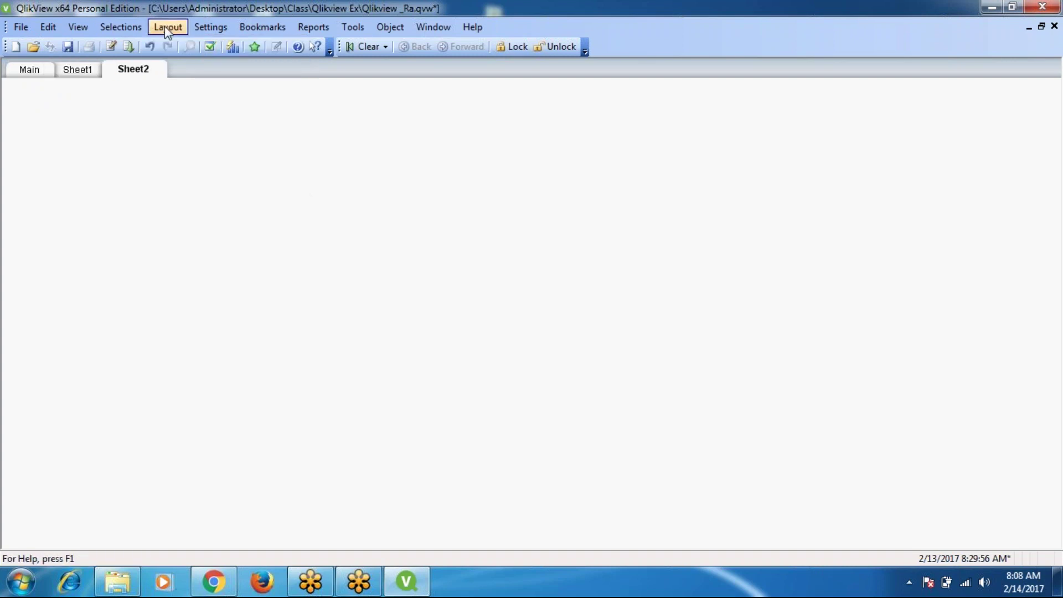
click(165, 26)
click(212, 44)
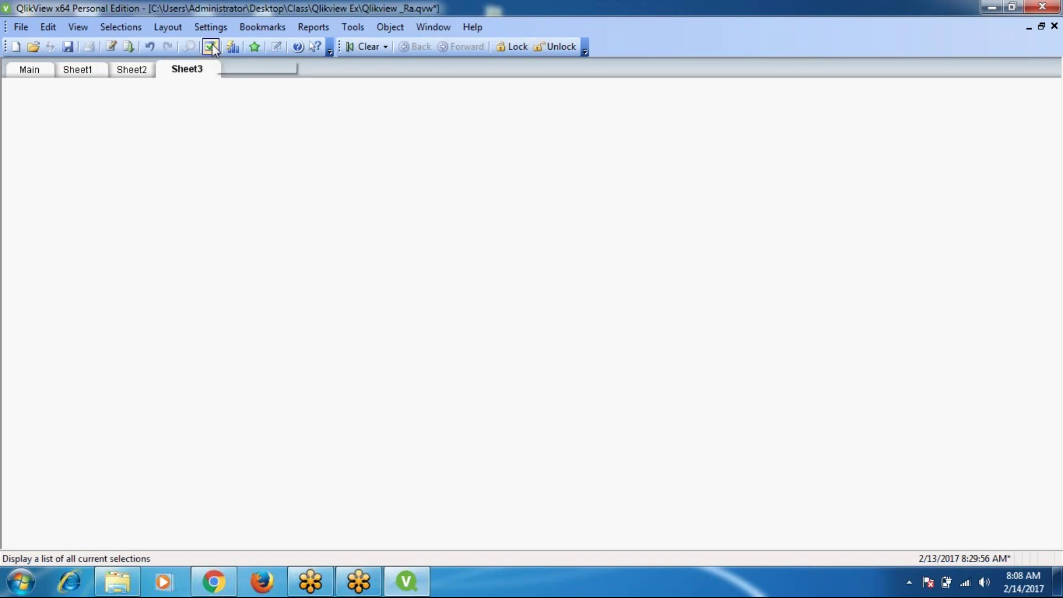
Step: Review the general sheet properties of the Main sheet
click(31, 72)
right_click(32, 73)
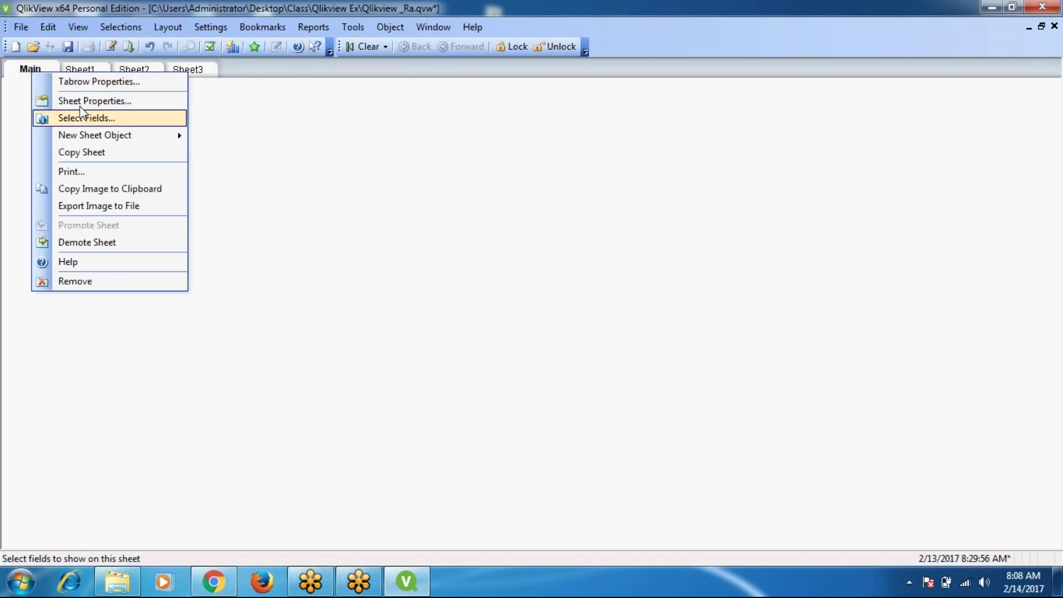
click(126, 102)
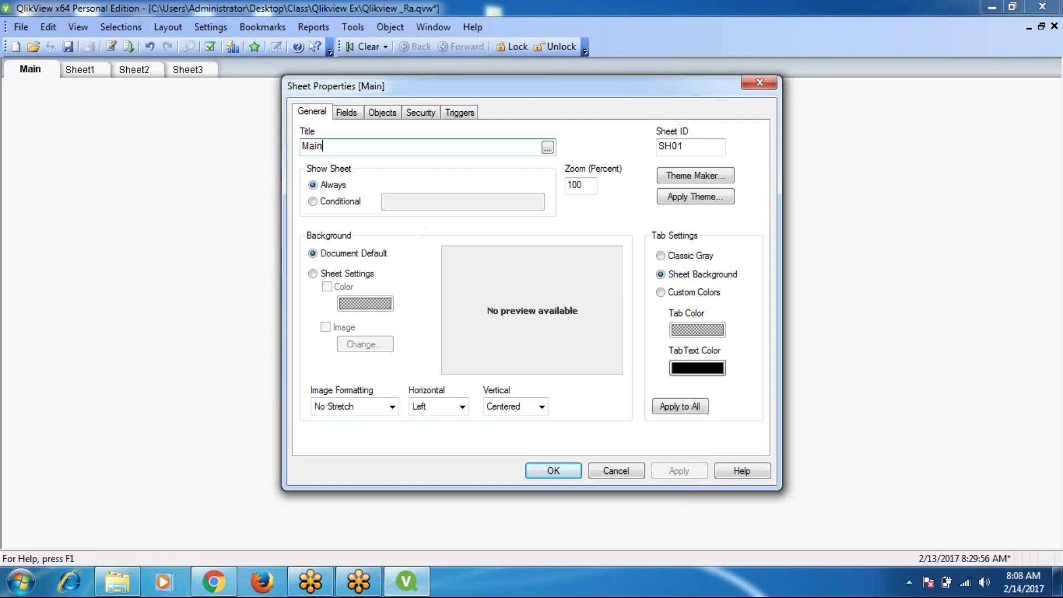
click(552, 471)
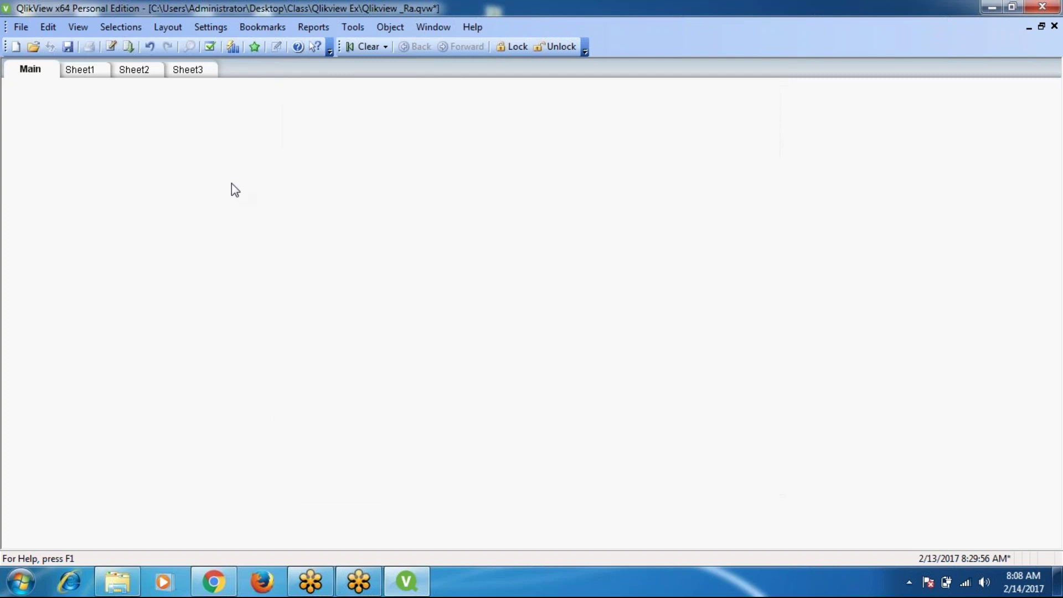
Step: Change the title of Sheet1 to Sample in its sheet properties
right_click(81, 68)
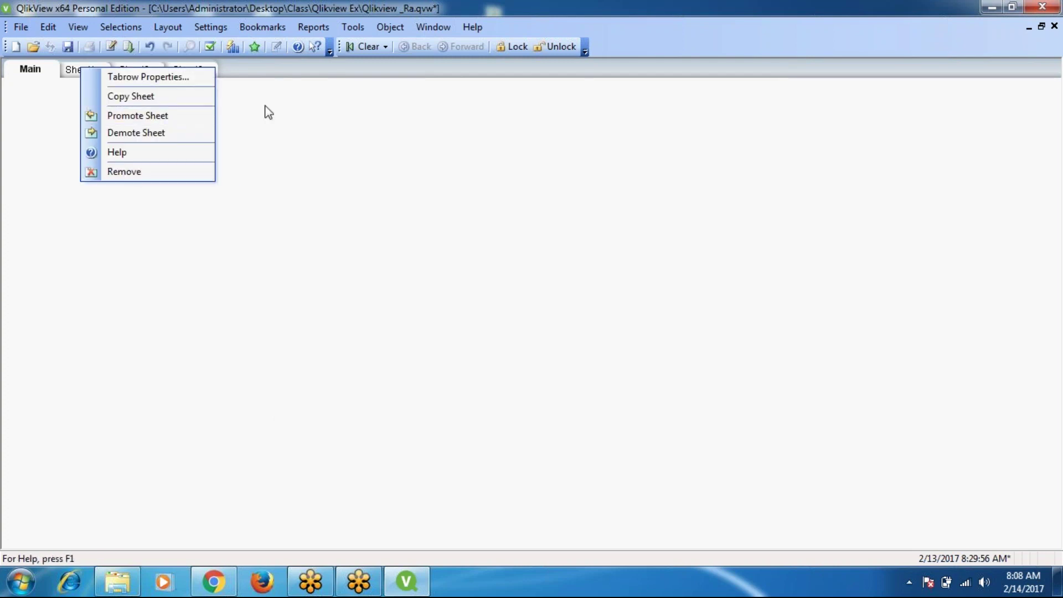
click(355, 143)
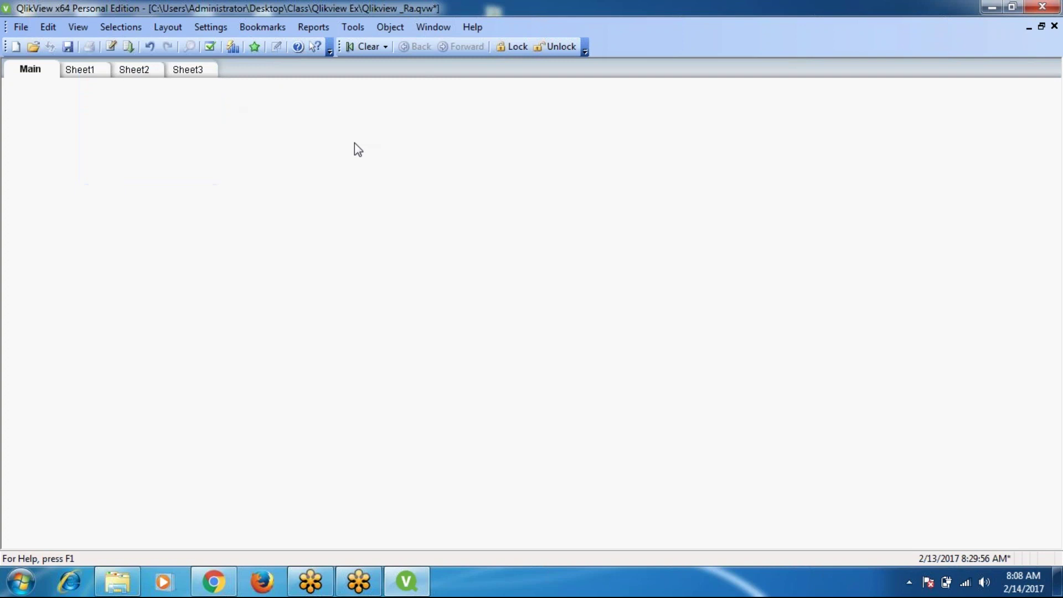
click(82, 71)
right_click(83, 78)
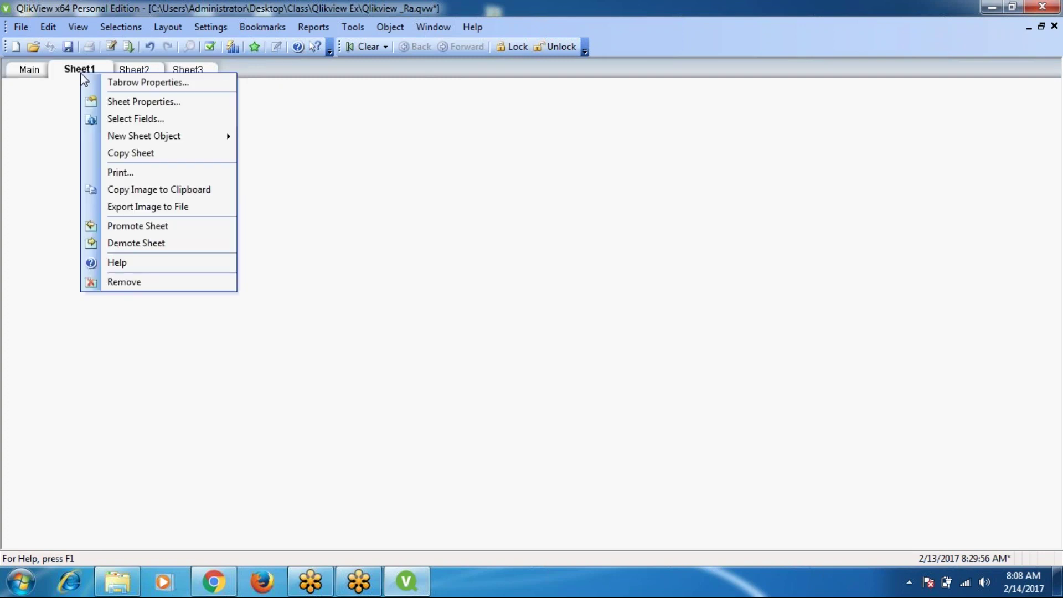
click(147, 105)
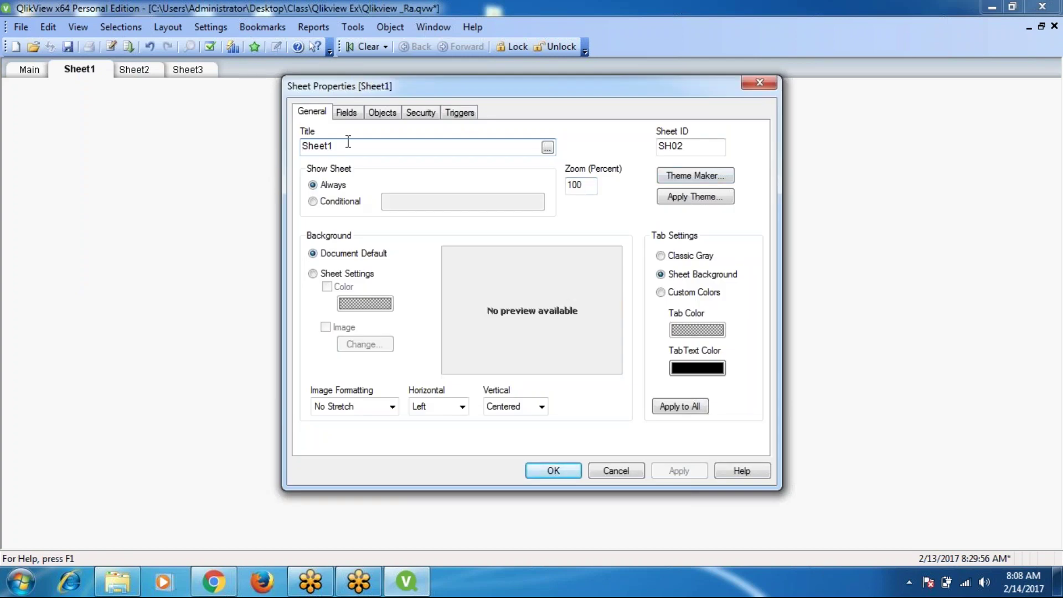
key(BackSpace)
key(BackSpace)
key(BackSpace)
key(BackSpace)
key(BackSpace)
key(BackSpace)
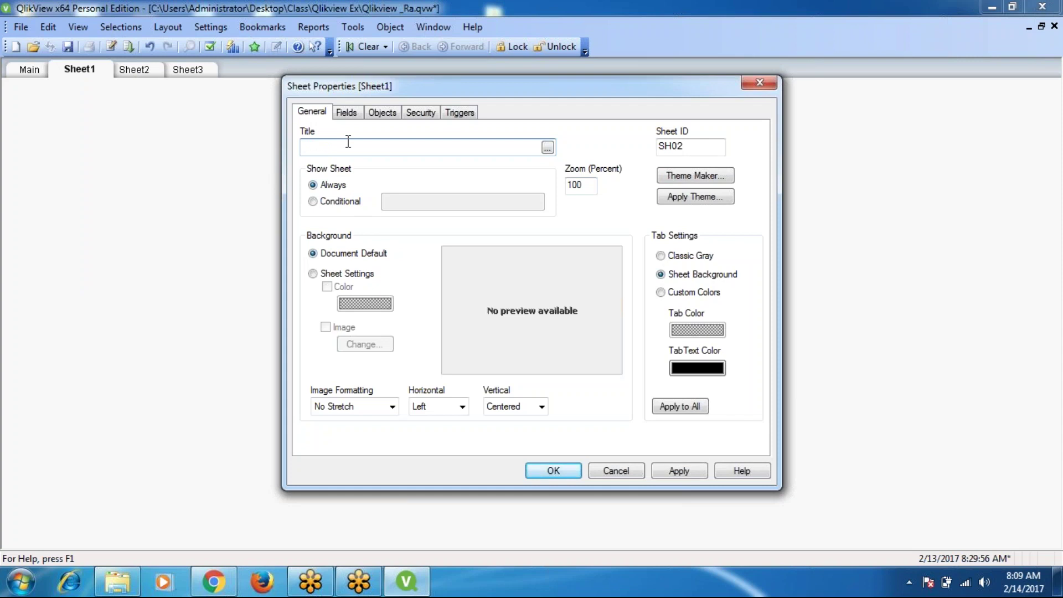
text(Sample)
click(673, 476)
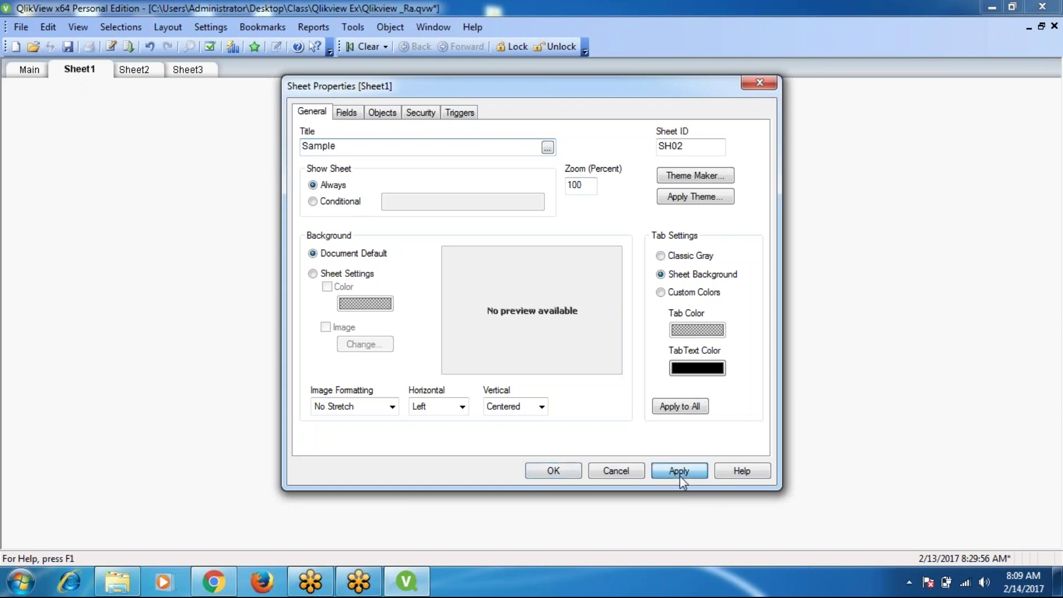
click(568, 472)
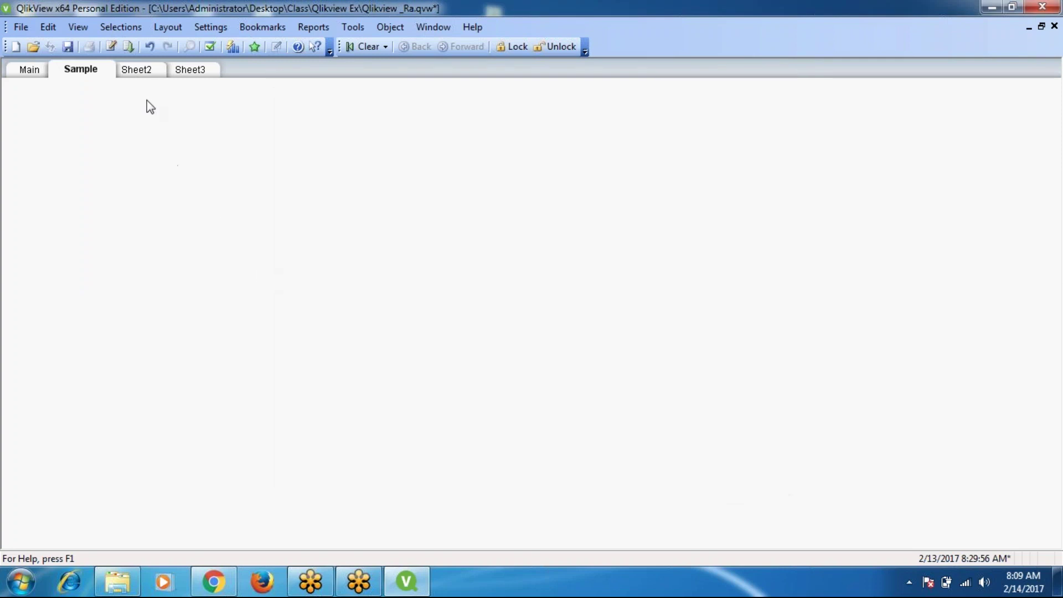
Step: Create a list box for the ShipCountry field on the Main sheet, using the field name as its title
click(139, 75)
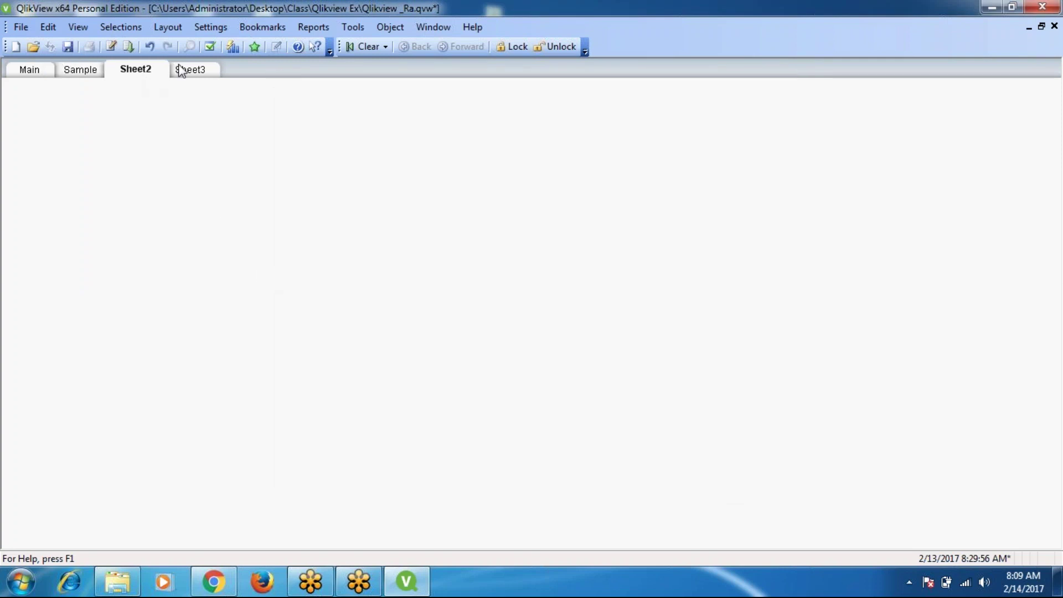
click(91, 74)
click(27, 70)
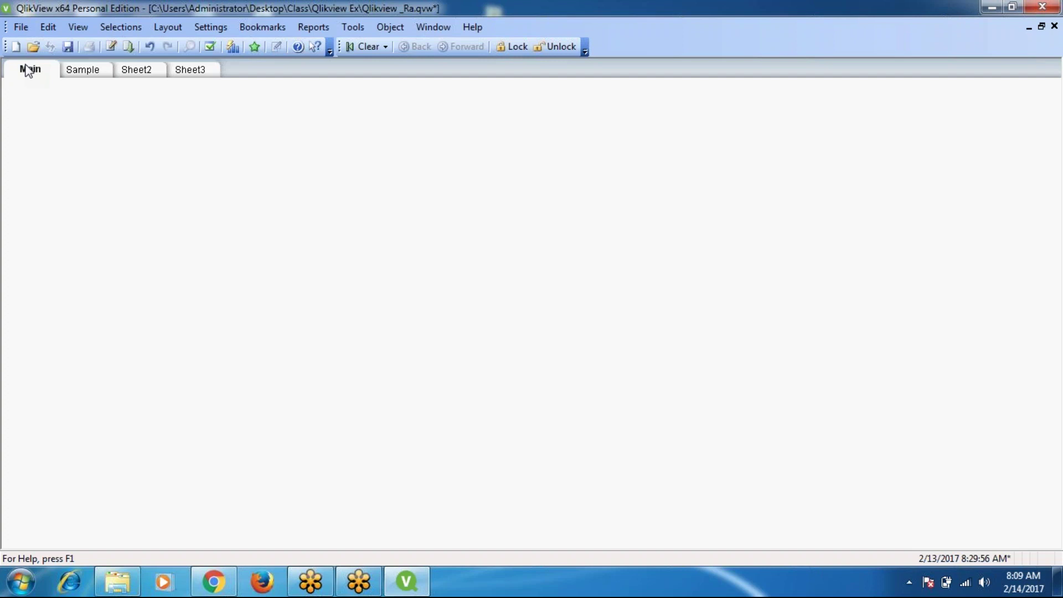
right_click(100, 143)
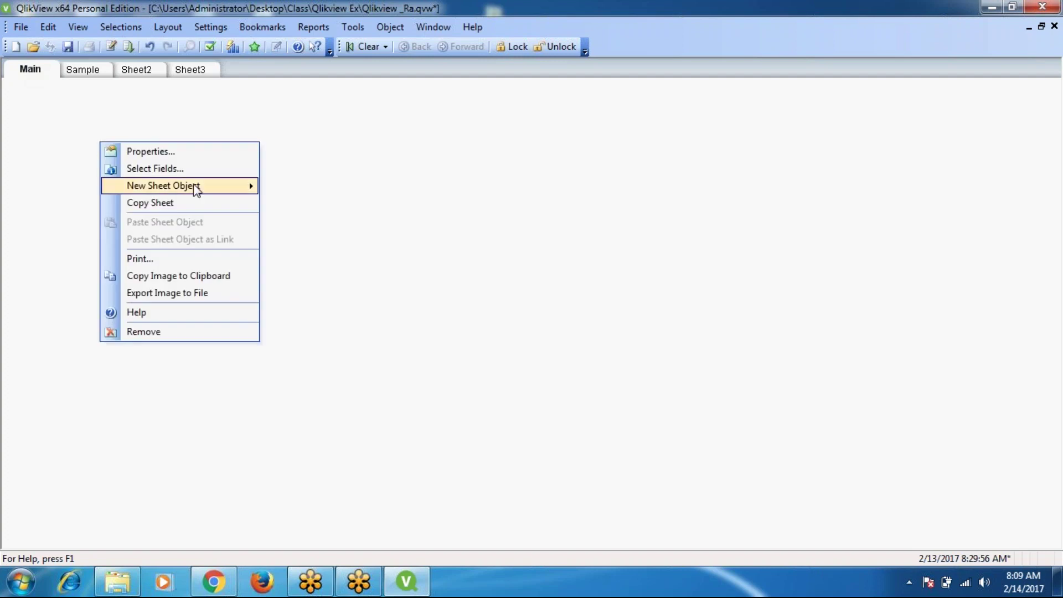
mouse_move(195, 188)
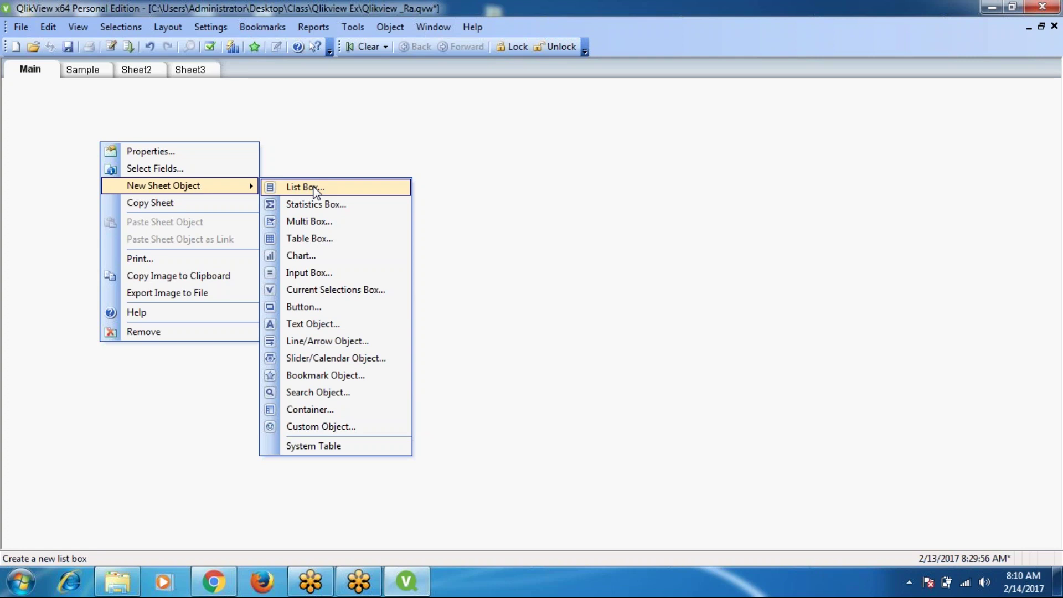
click(311, 190)
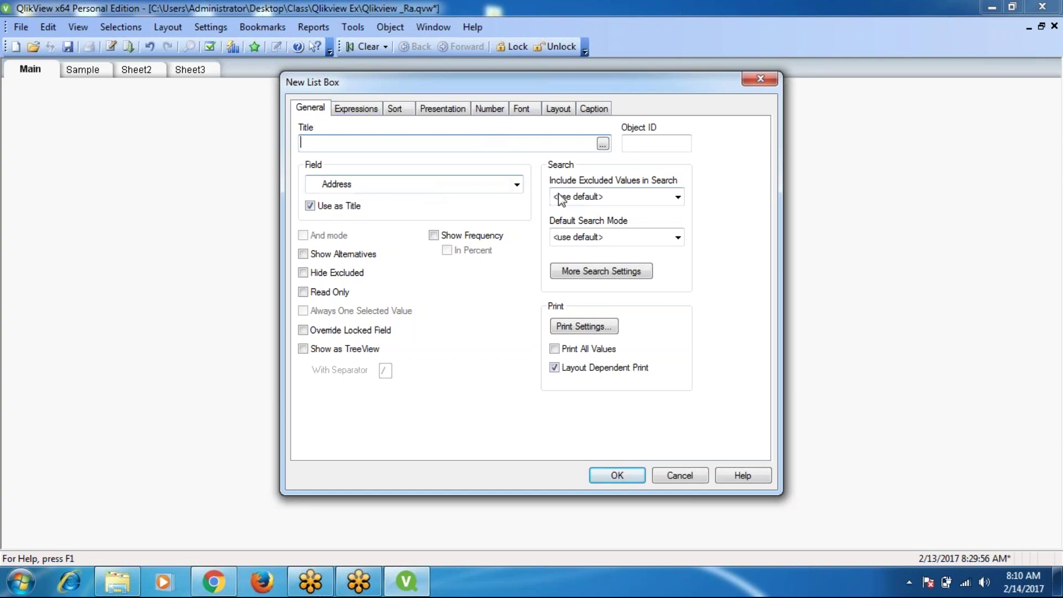
click(516, 186)
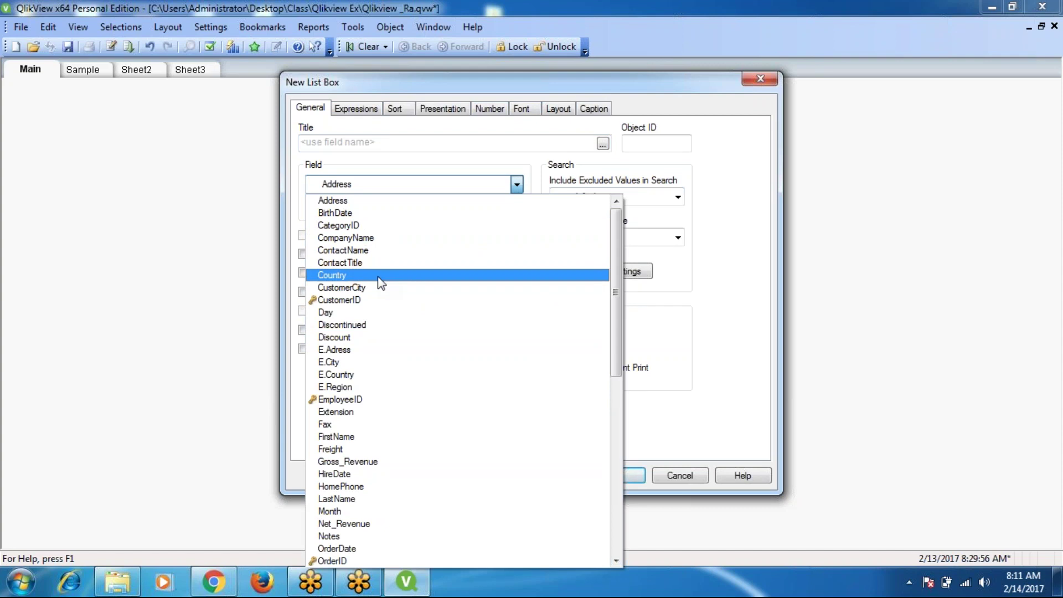
key(s)
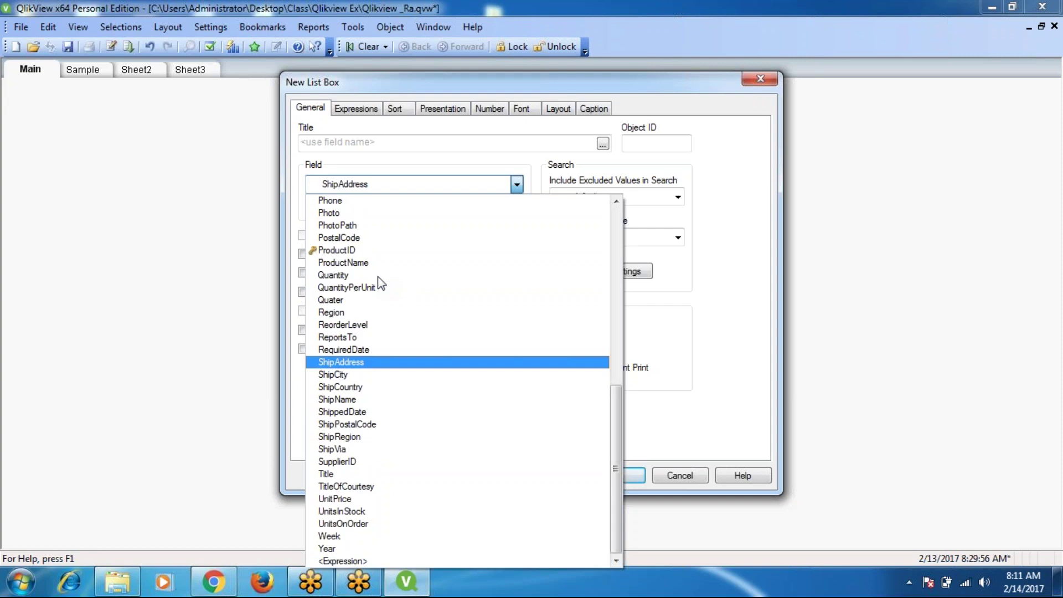
click(355, 389)
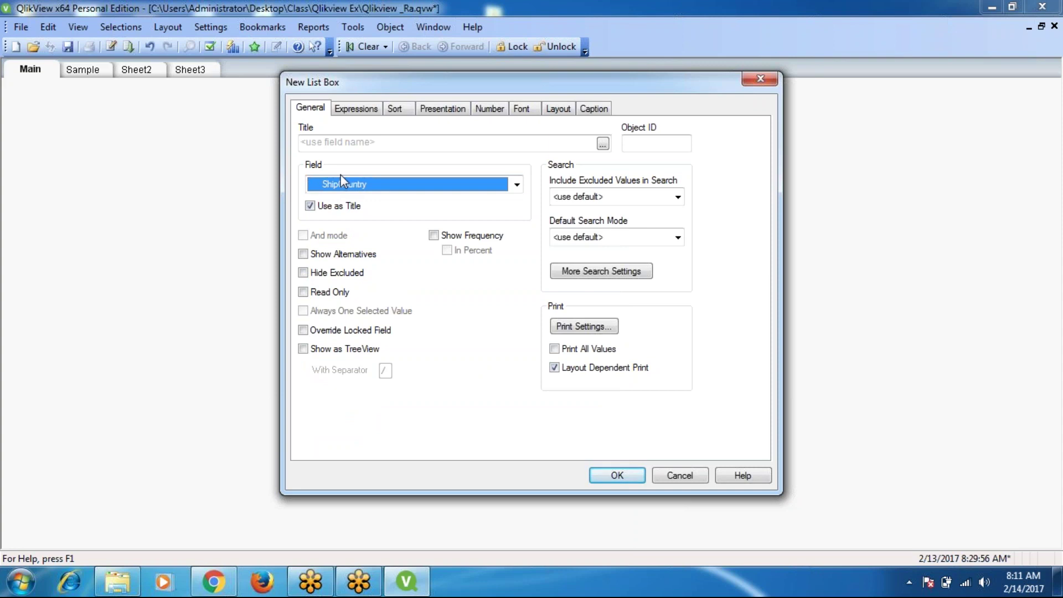
click(629, 477)
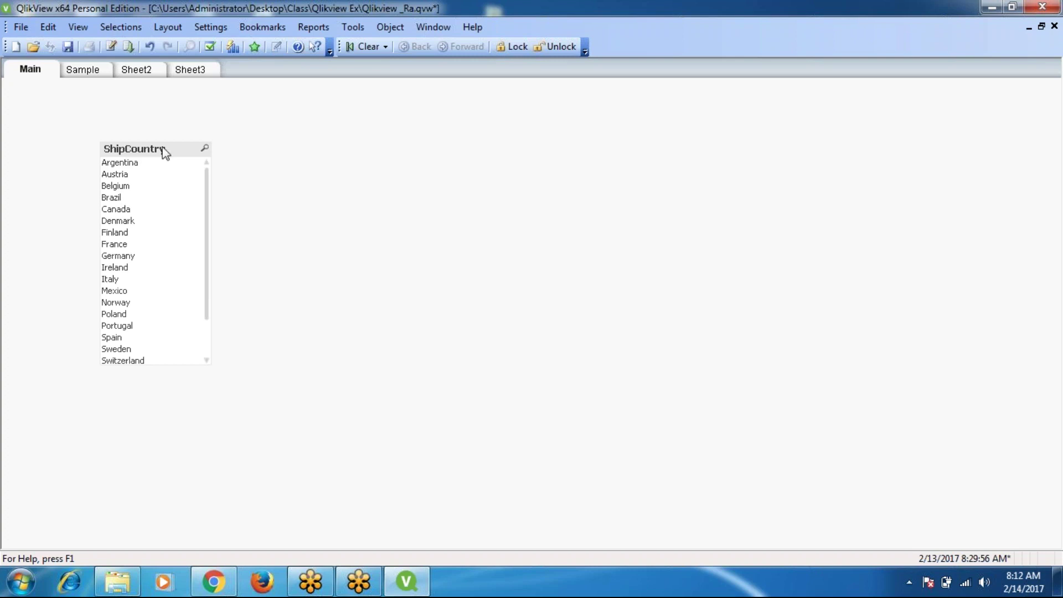
Step: Move the ShipCountry list box to the upper-left area of the Main sheet and title it Country Information
drag(161, 147, 80, 119)
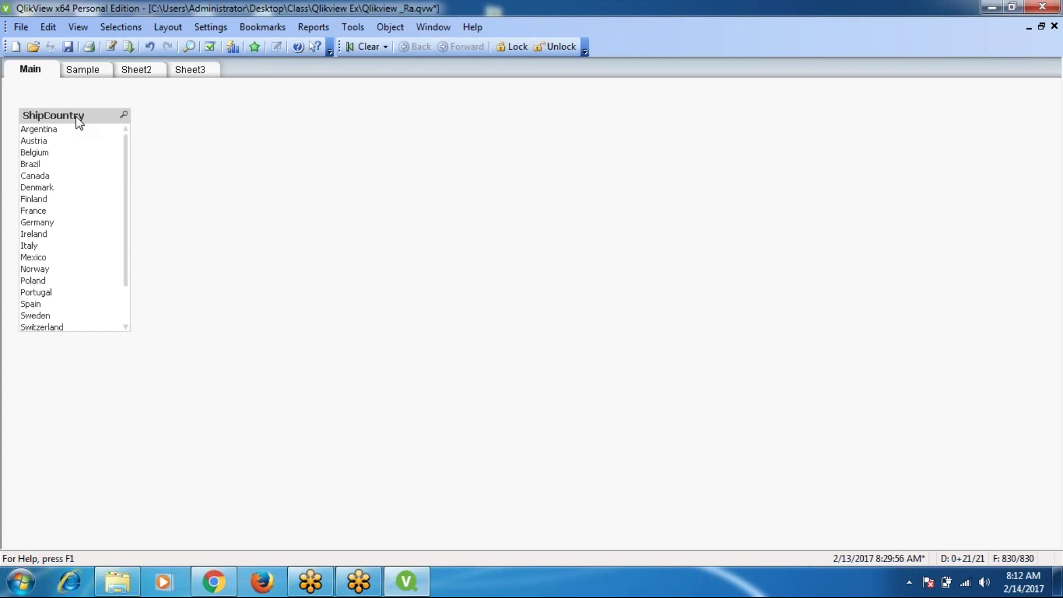
right_click(75, 116)
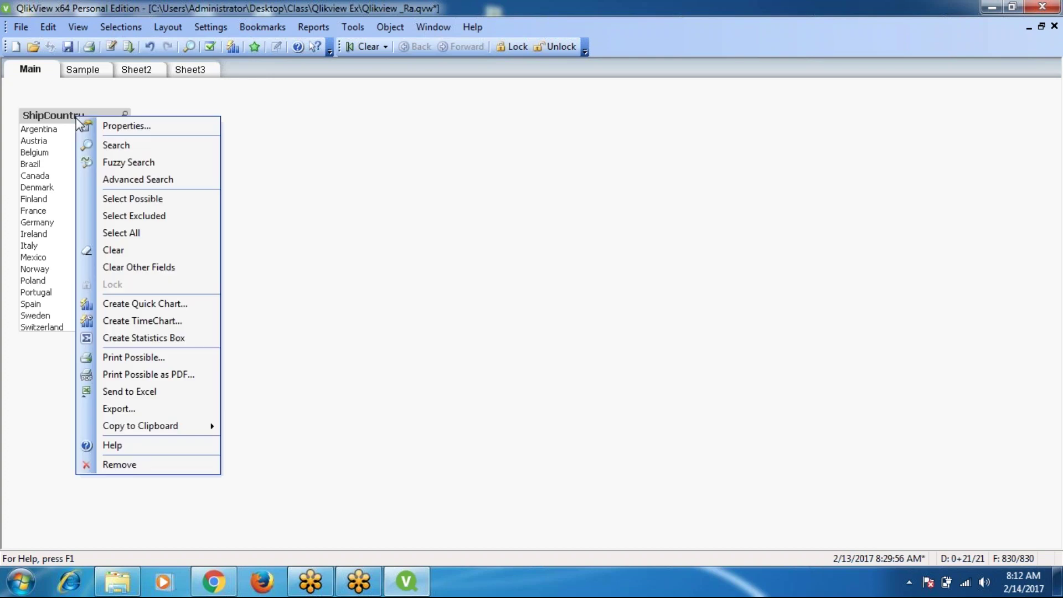
click(138, 126)
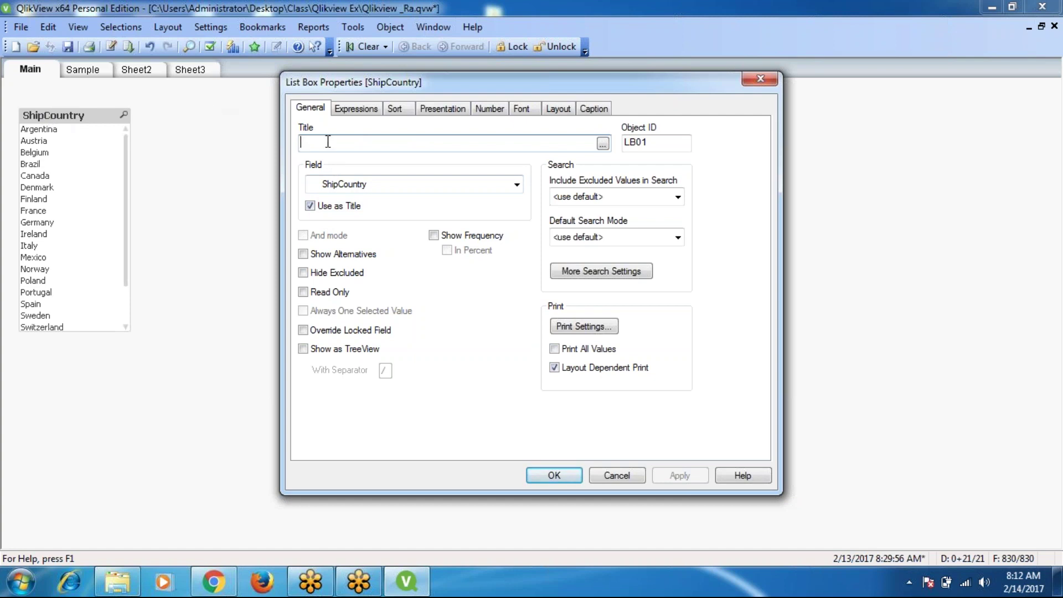
text(Cou)
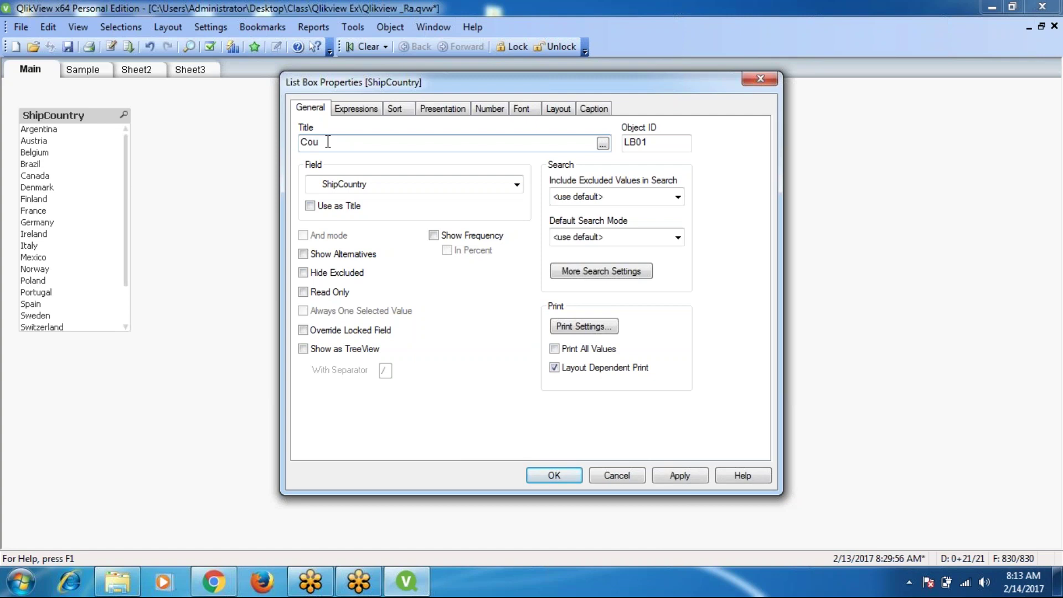
text(ntry Information)
click(554, 475)
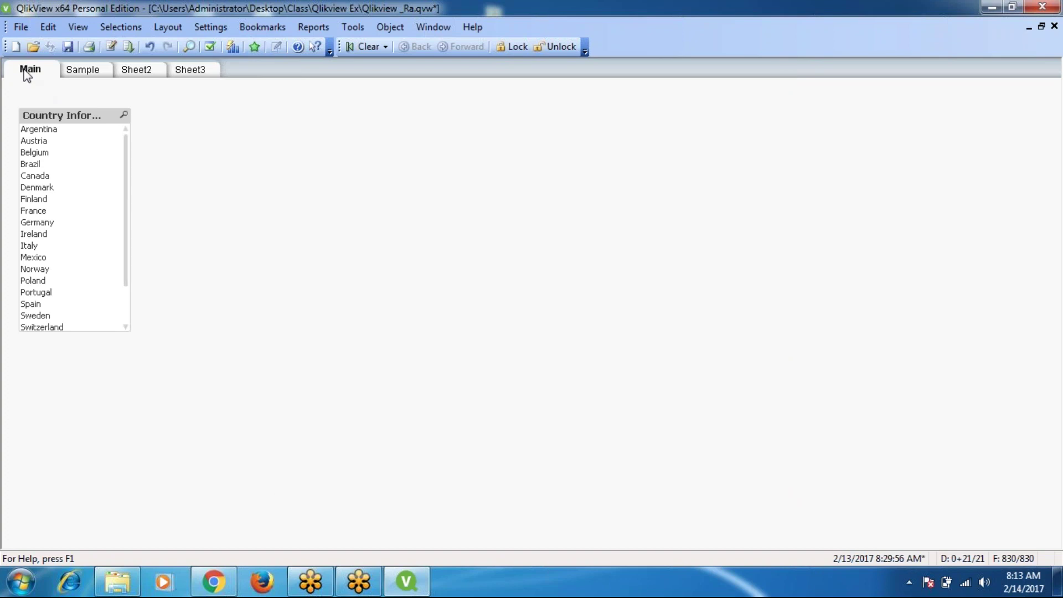
Step: Look through the Sample, Sheet2 and Sheet3 sheets, and review the general properties of the Country Information list box on Main
click(83, 71)
click(131, 73)
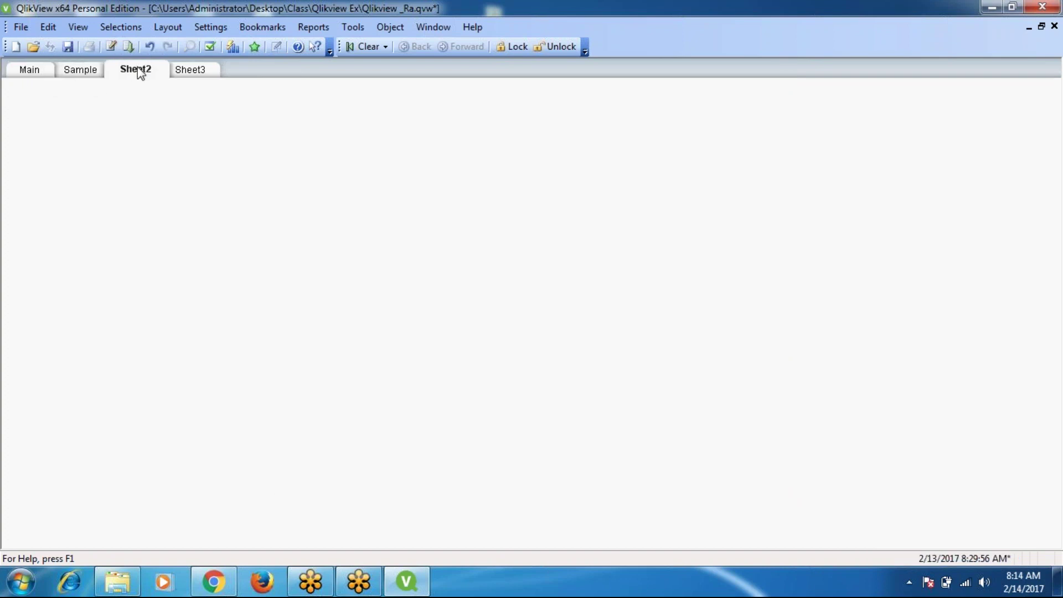
click(194, 76)
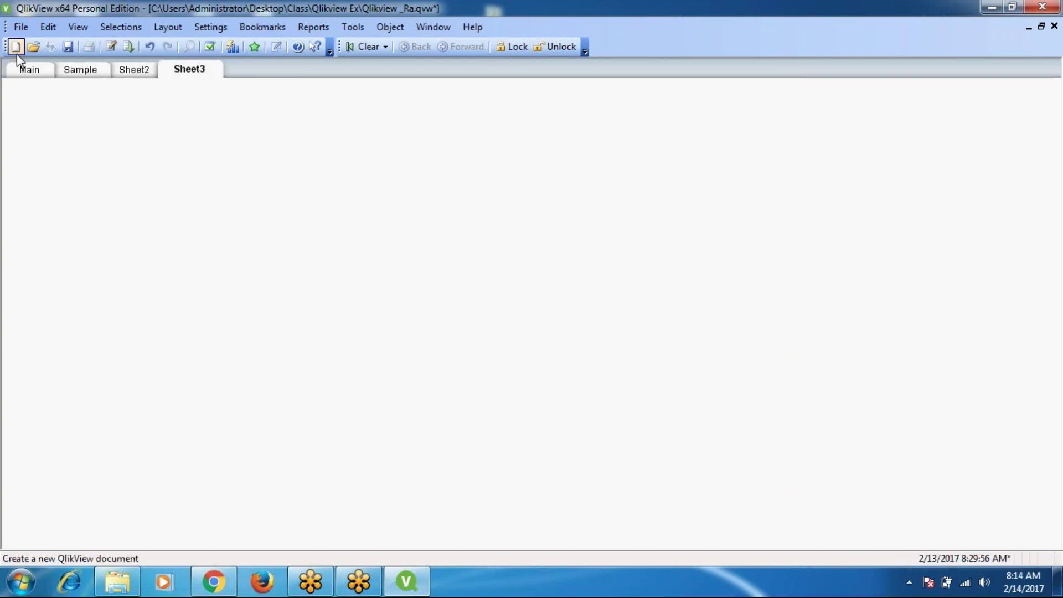
click(26, 67)
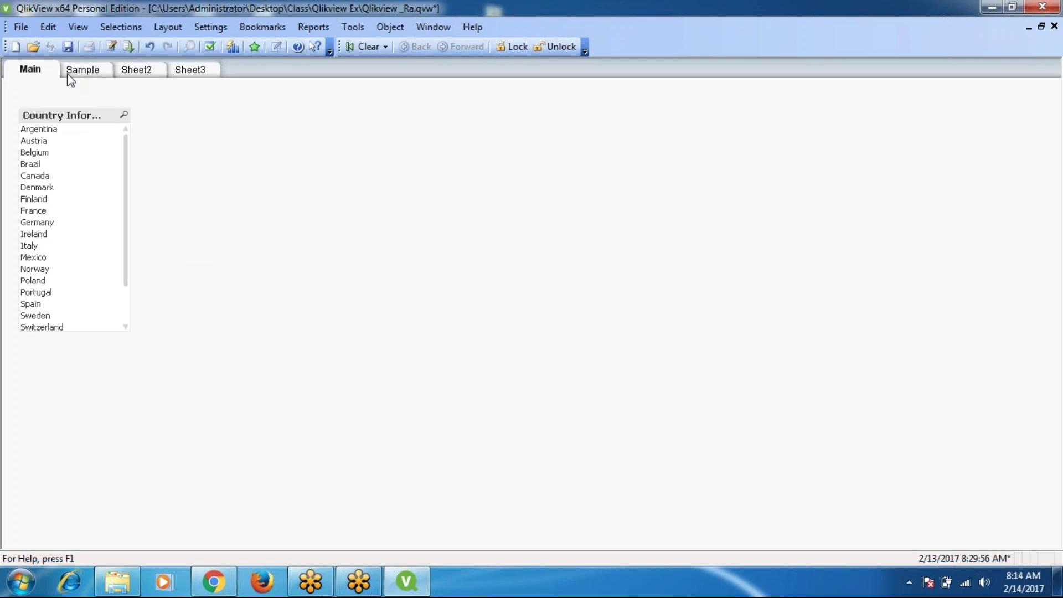
right_click(72, 119)
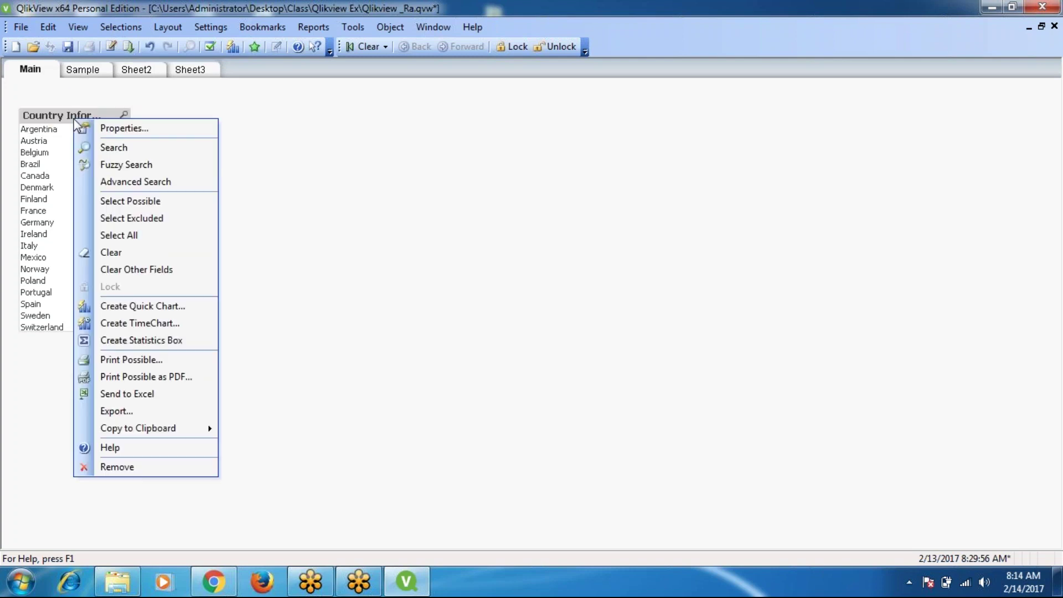
click(126, 133)
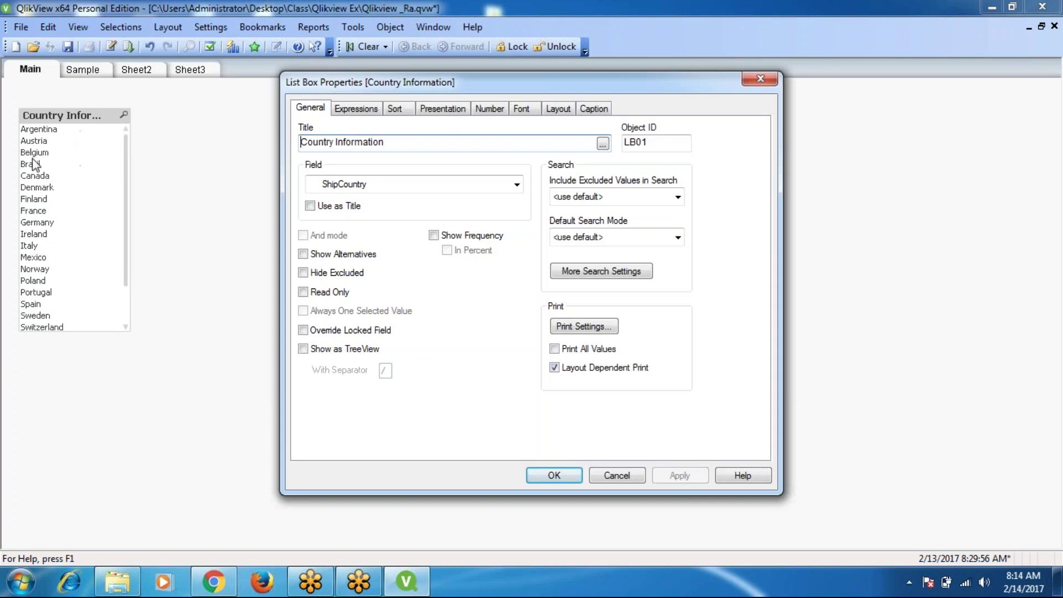
click(767, 81)
right_click(504, 104)
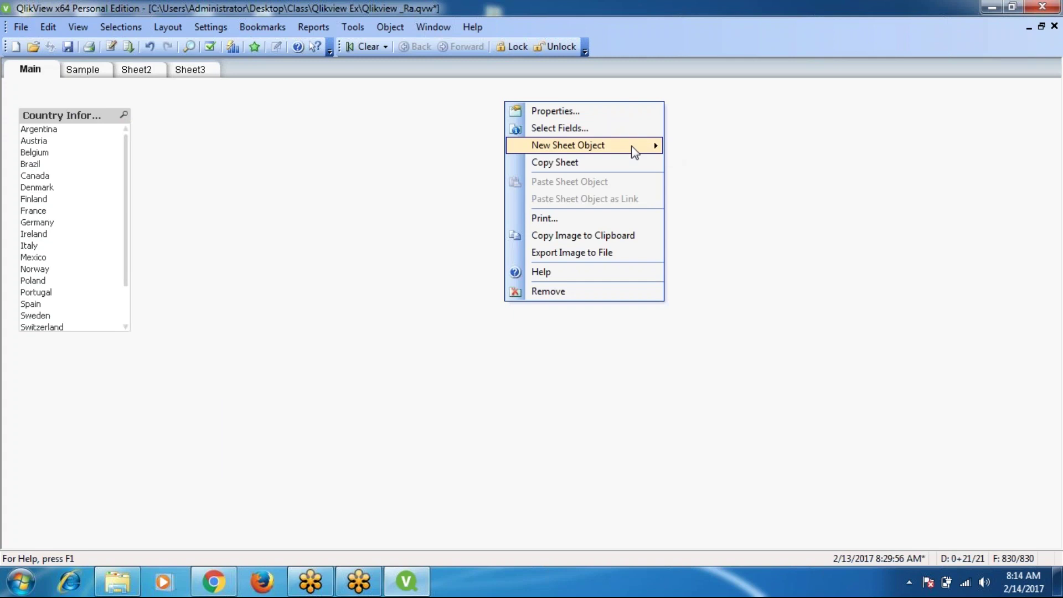
mouse_move(632, 146)
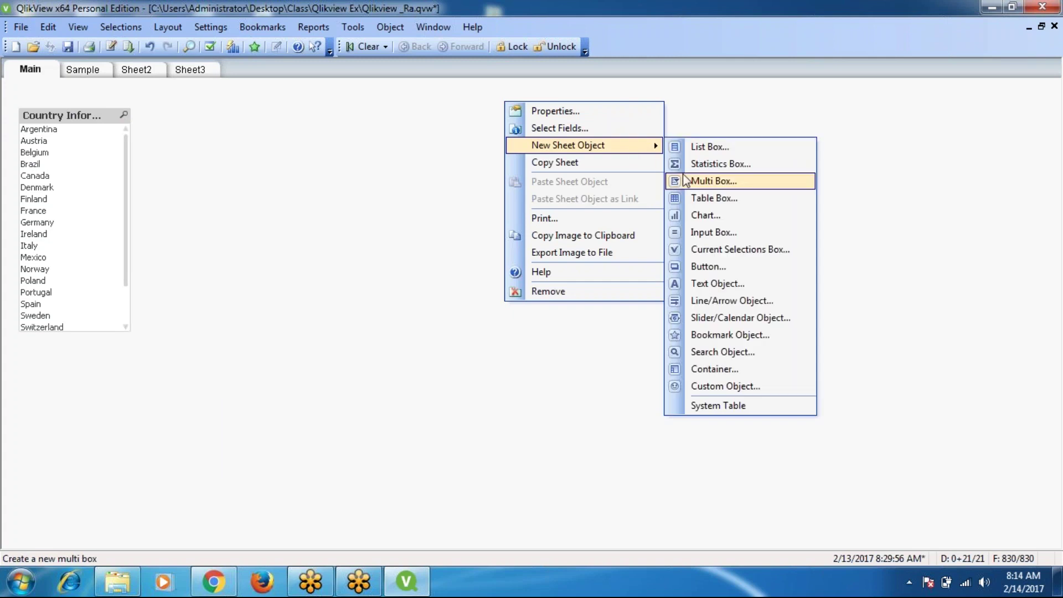
click(387, 85)
Step: Create a multi box on the Sample sheet with the fields ContactName, ContactTitle, Country, CustomerCity, CustomerID and Day
click(95, 71)
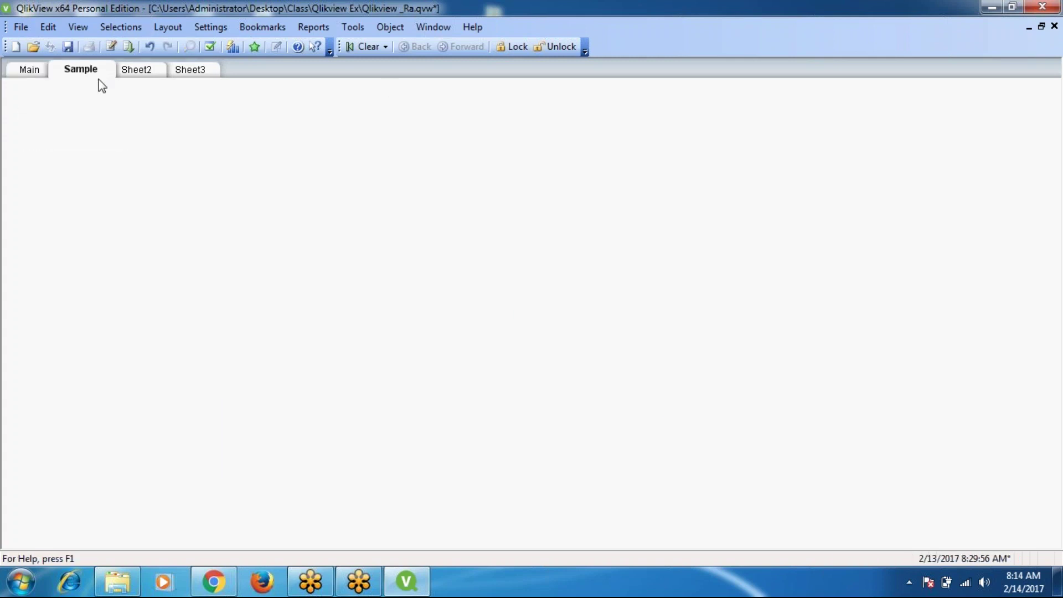
right_click(74, 129)
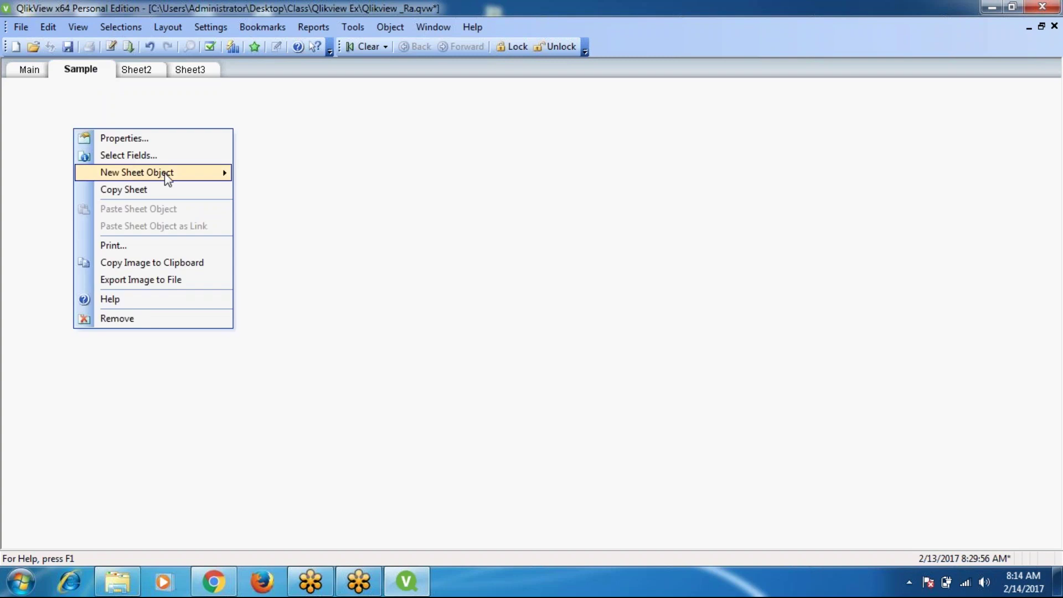
mouse_move(213, 175)
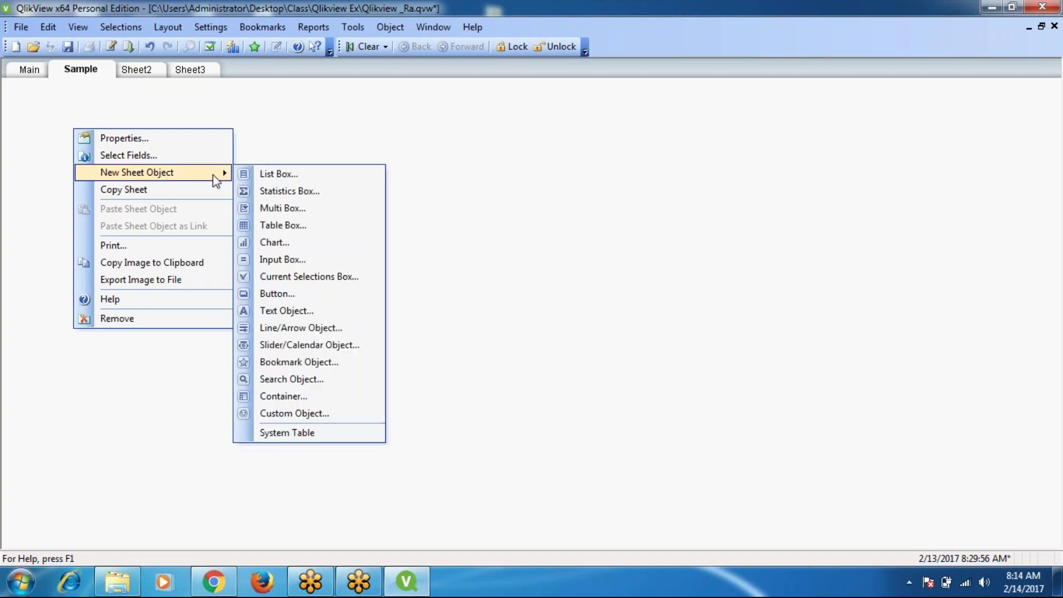
click(297, 213)
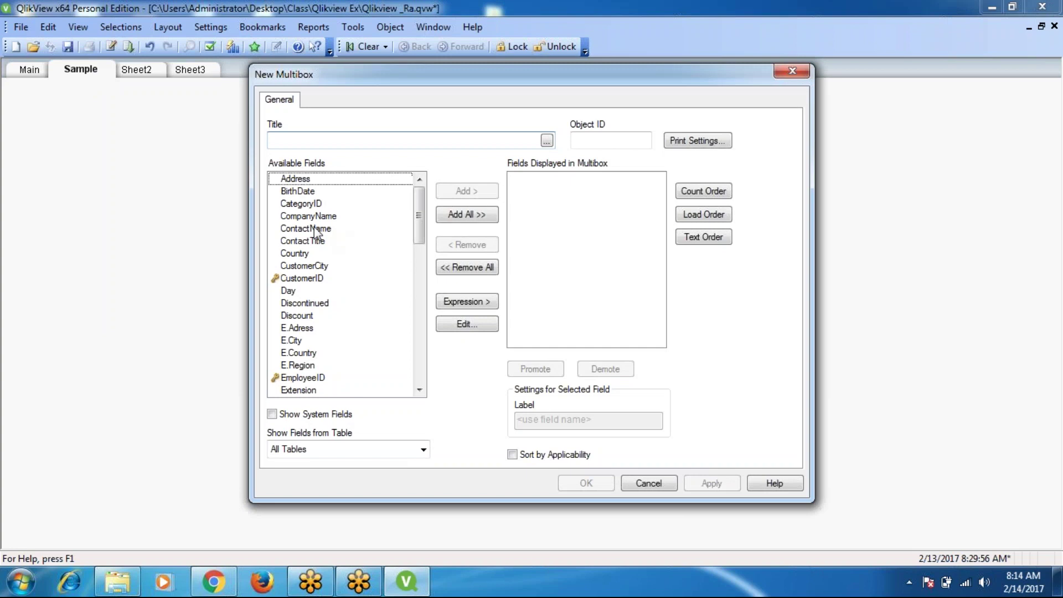
click(316, 230)
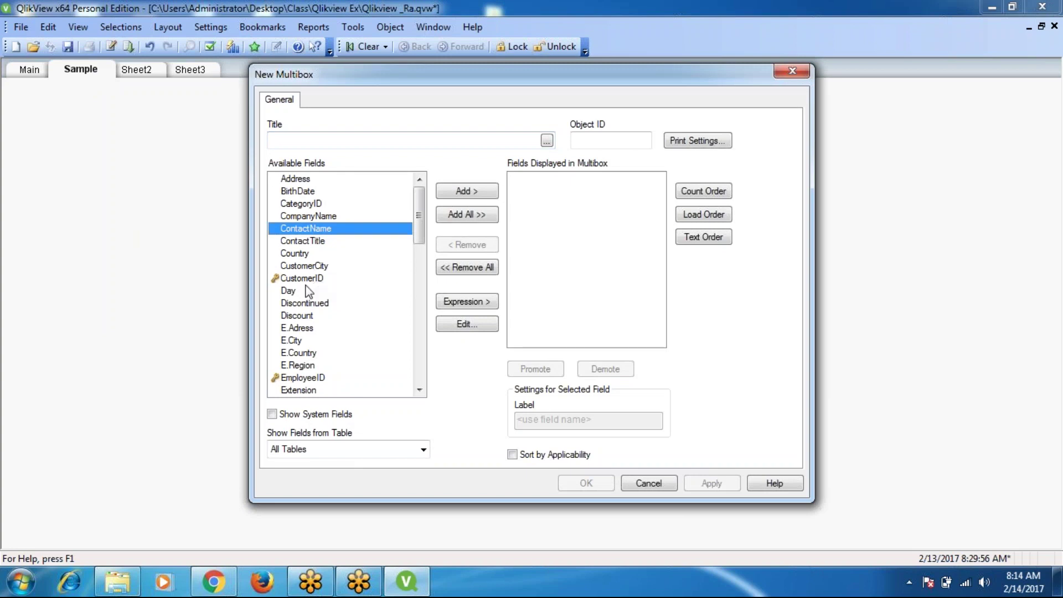
shift+click(308, 292)
click(468, 190)
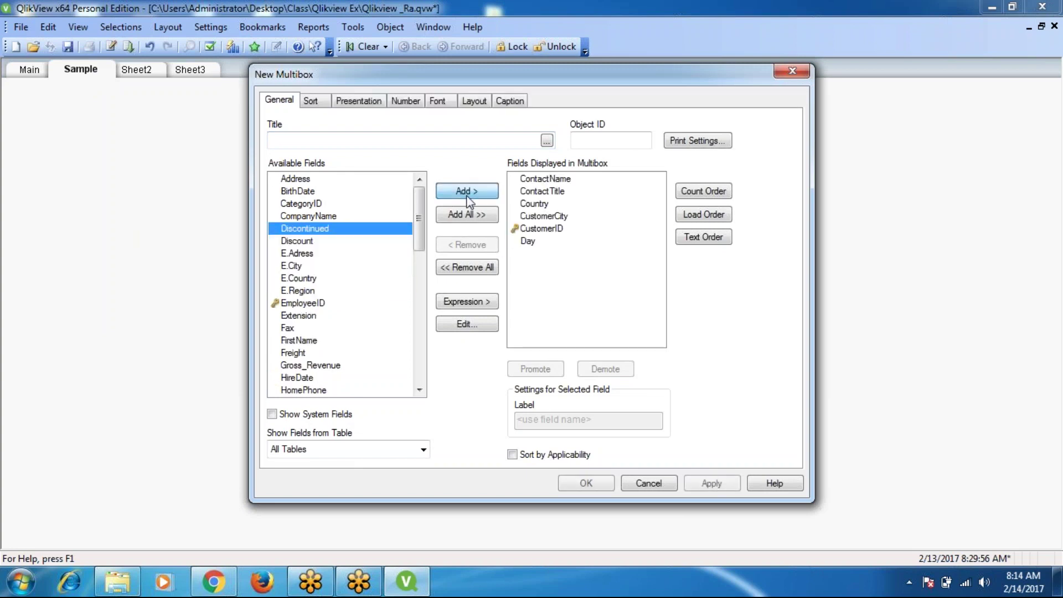
click(715, 484)
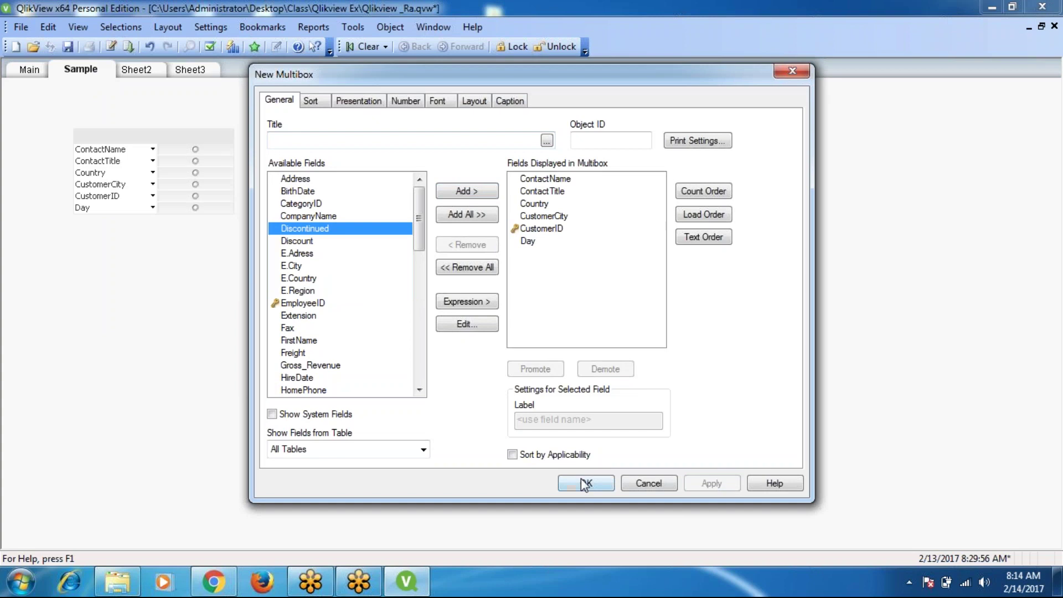
click(585, 483)
Step: Review the object ID and general properties of the multi box on the Sample sheet
right_click(171, 139)
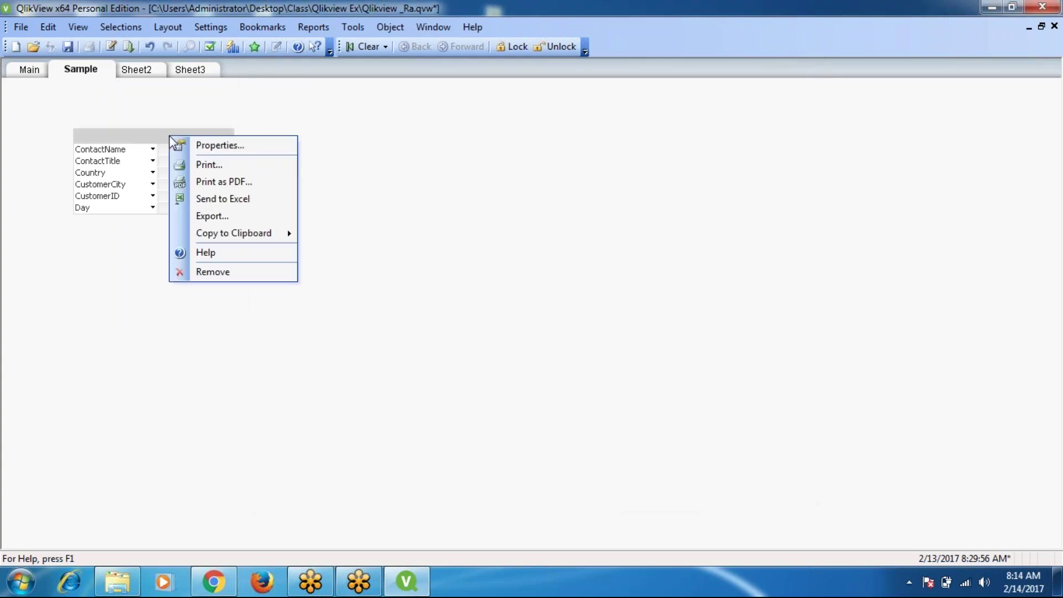
click(203, 146)
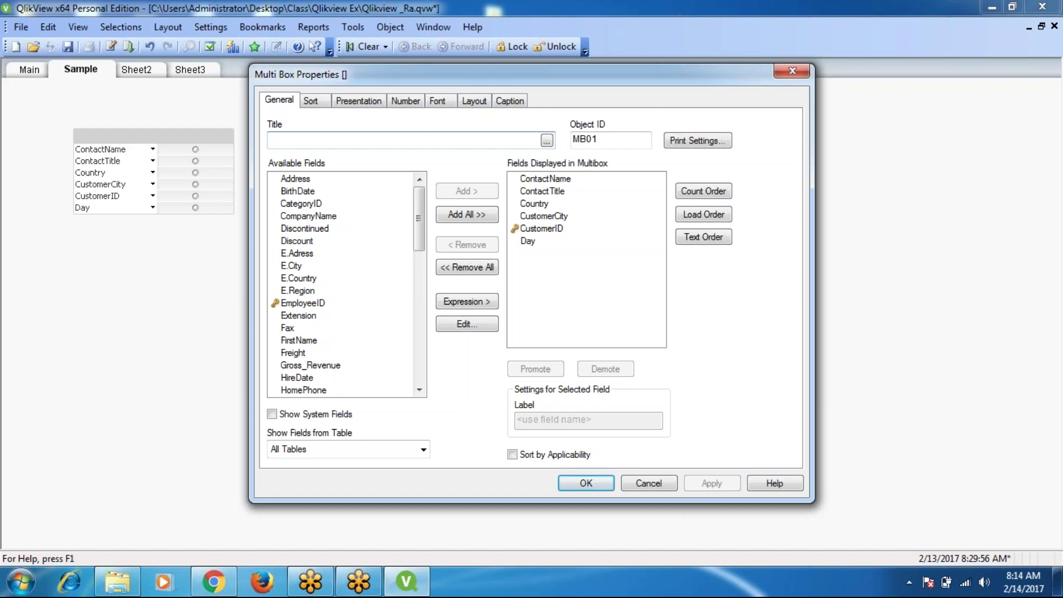
click(799, 75)
Step: Create a list box for the ShipCity field on the Sample sheet, using the field name as its title
right_click(466, 144)
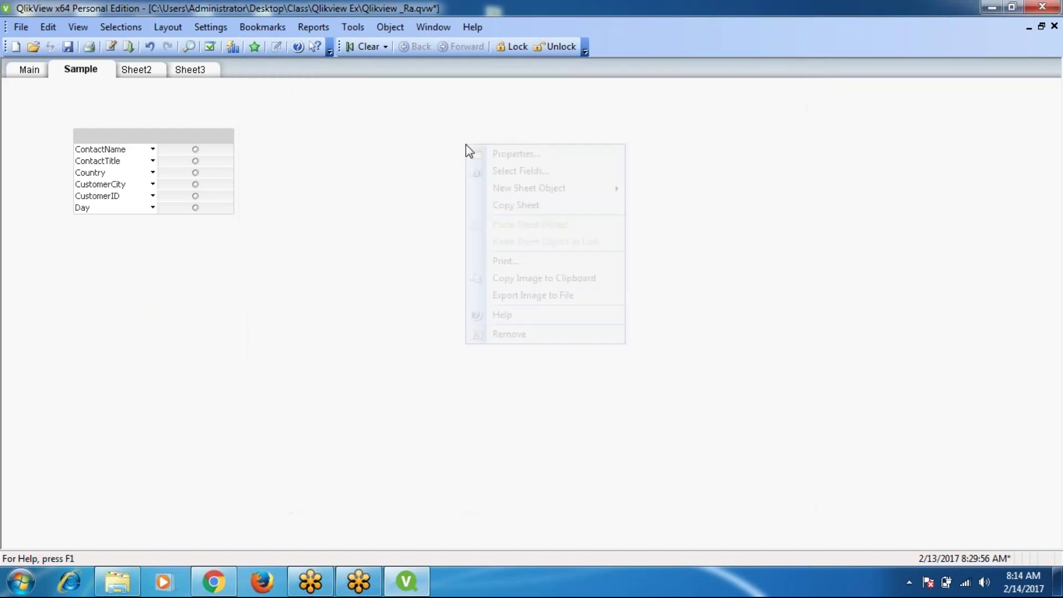
mouse_move(520, 189)
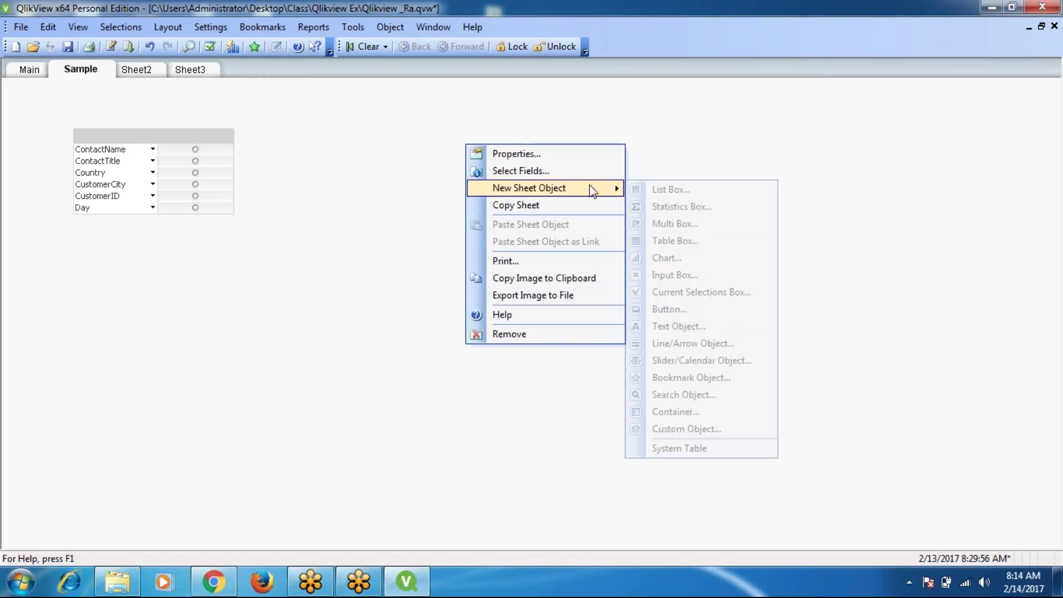
click(673, 191)
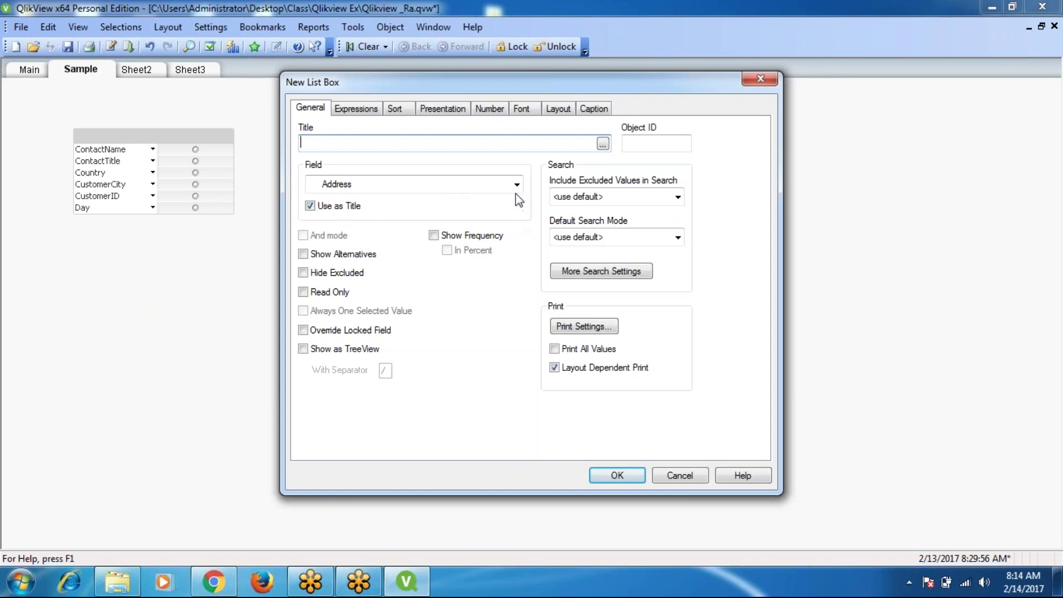
click(515, 186)
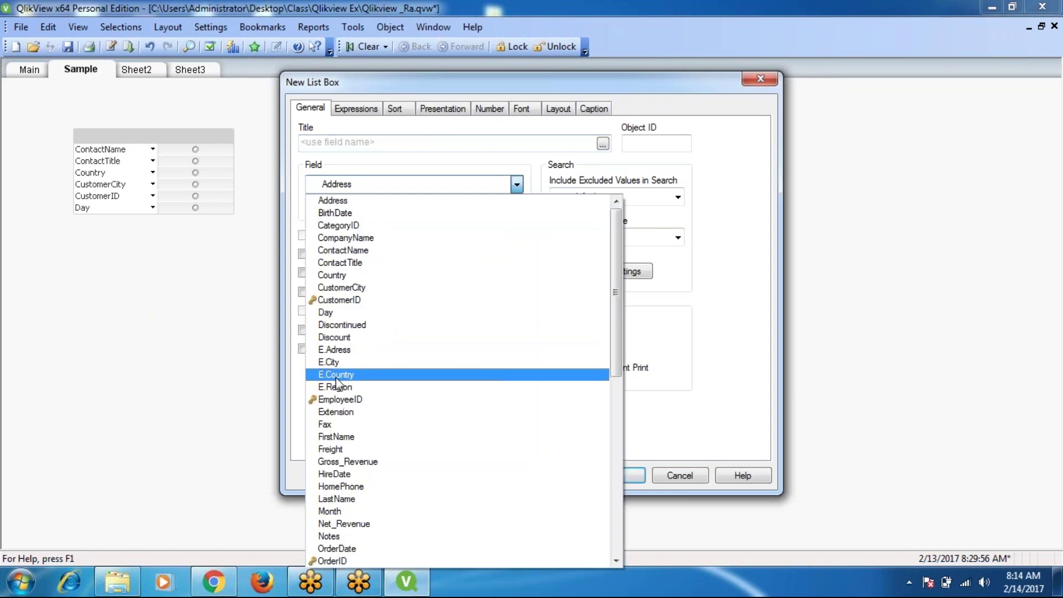
scroll(336, 382, down, 1)
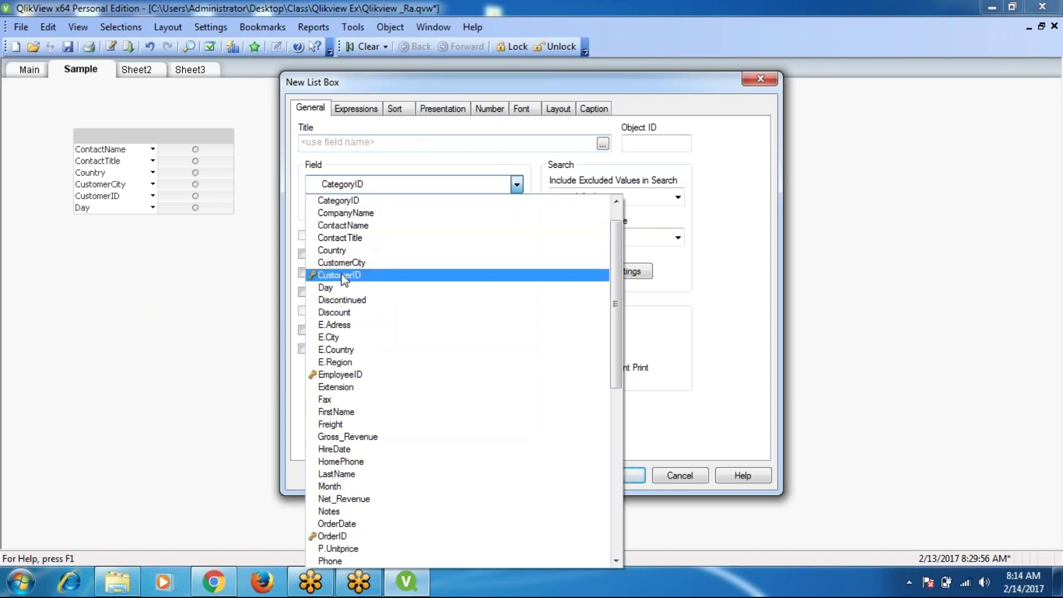
scroll(341, 273, down, 10)
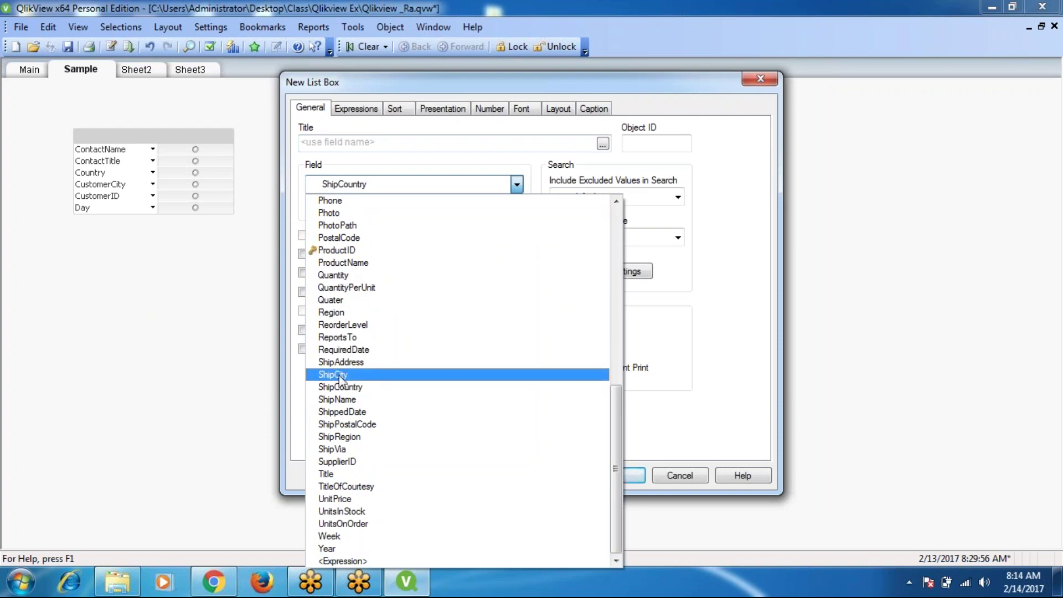
click(340, 376)
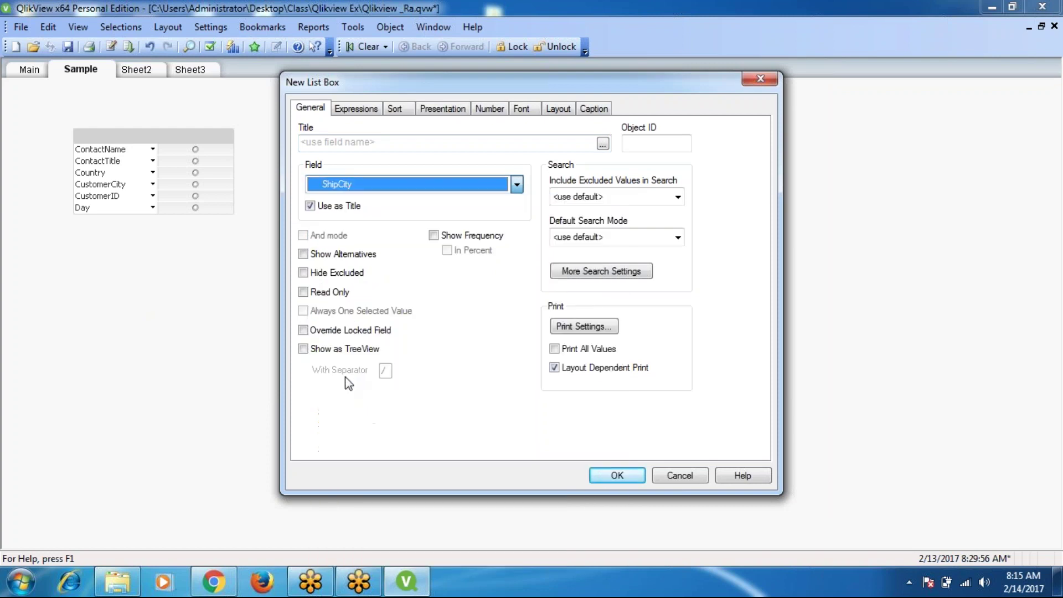
click(631, 476)
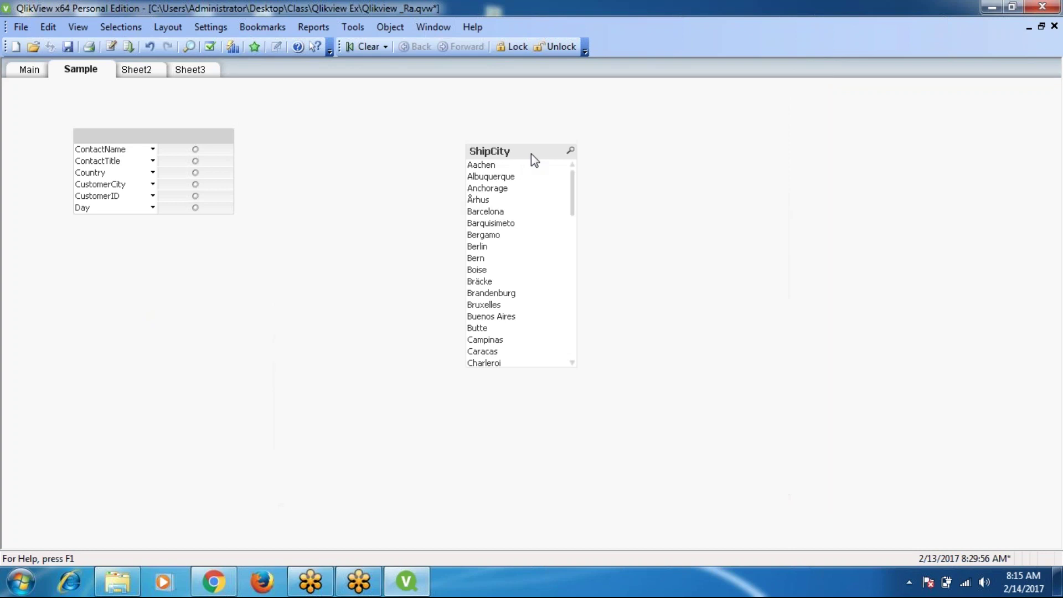
Step: Review the object ID and general properties of the ShipCity list box
right_click(530, 154)
click(542, 161)
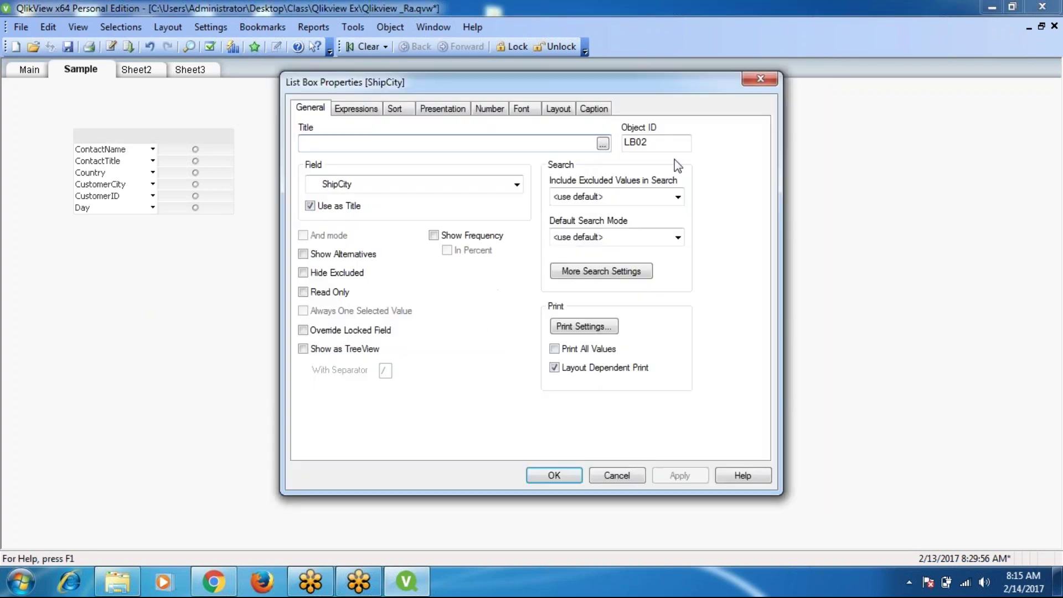
click(26, 76)
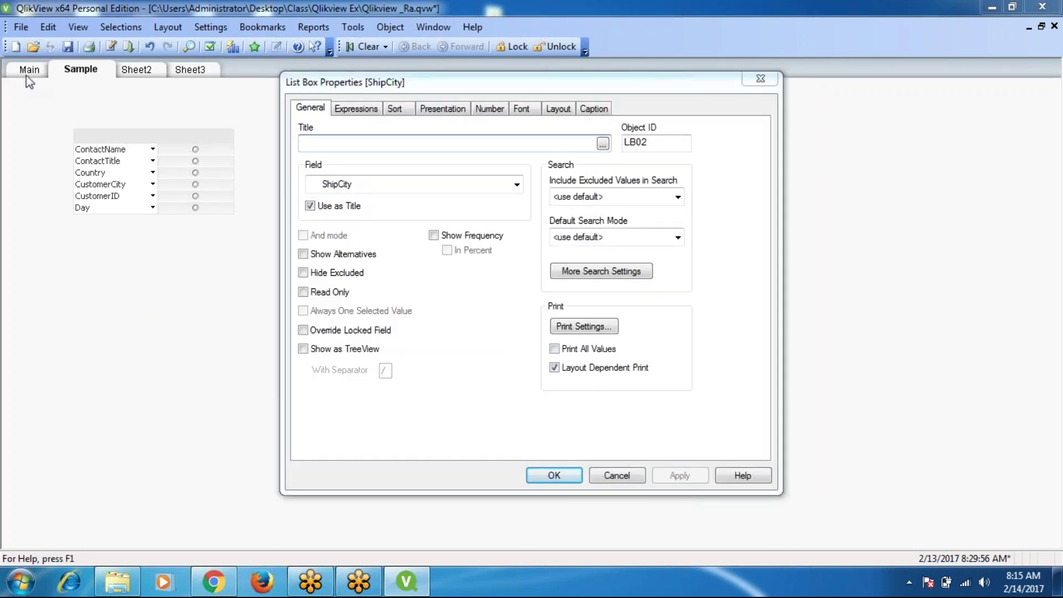
click(553, 468)
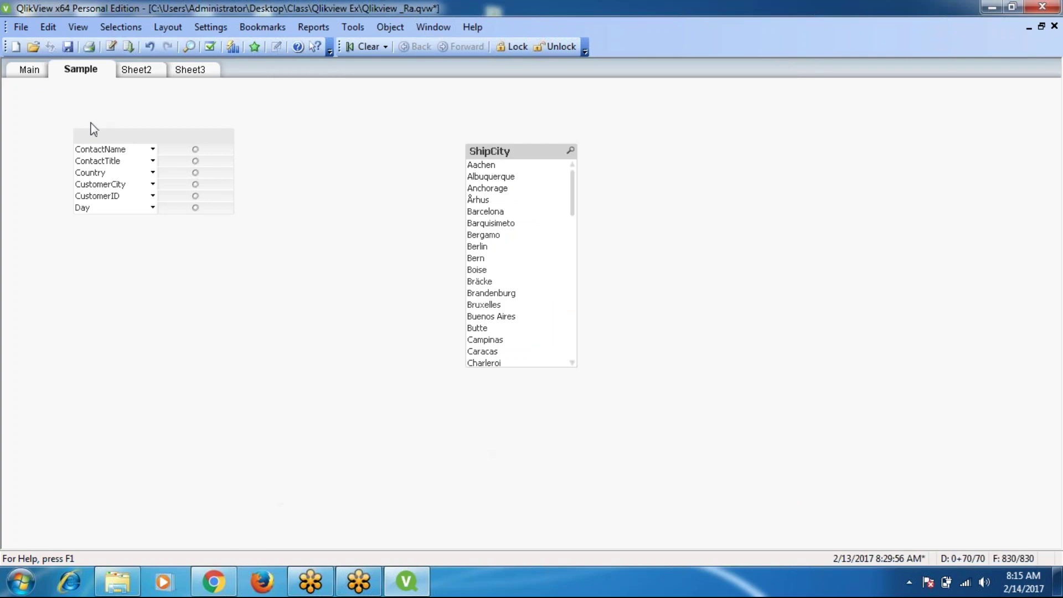
Step: Turn on Show Frequency for the Country Information list box on the Main sheet
click(28, 75)
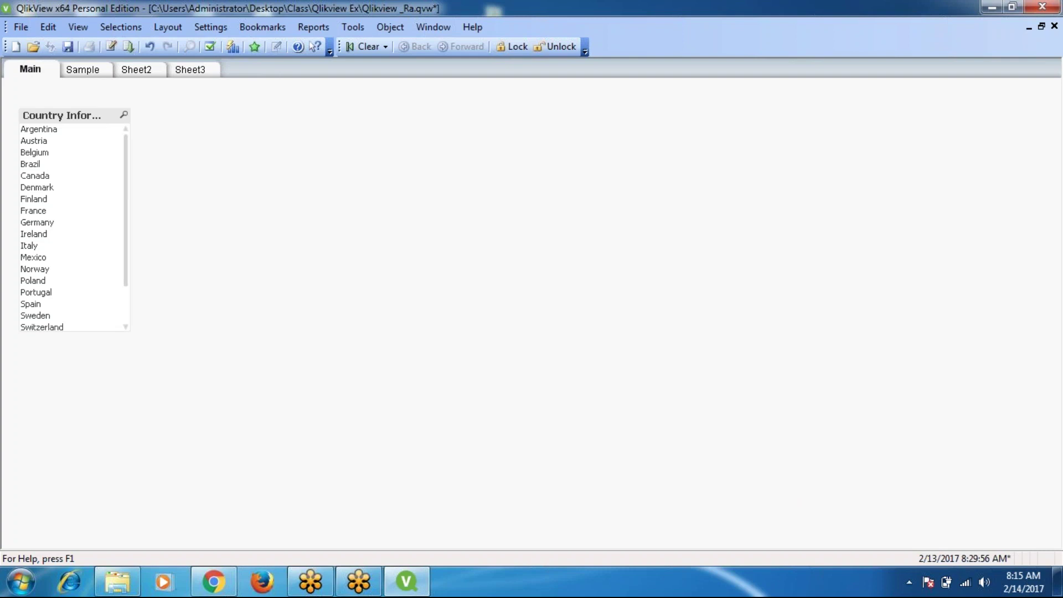
right_click(100, 114)
click(176, 120)
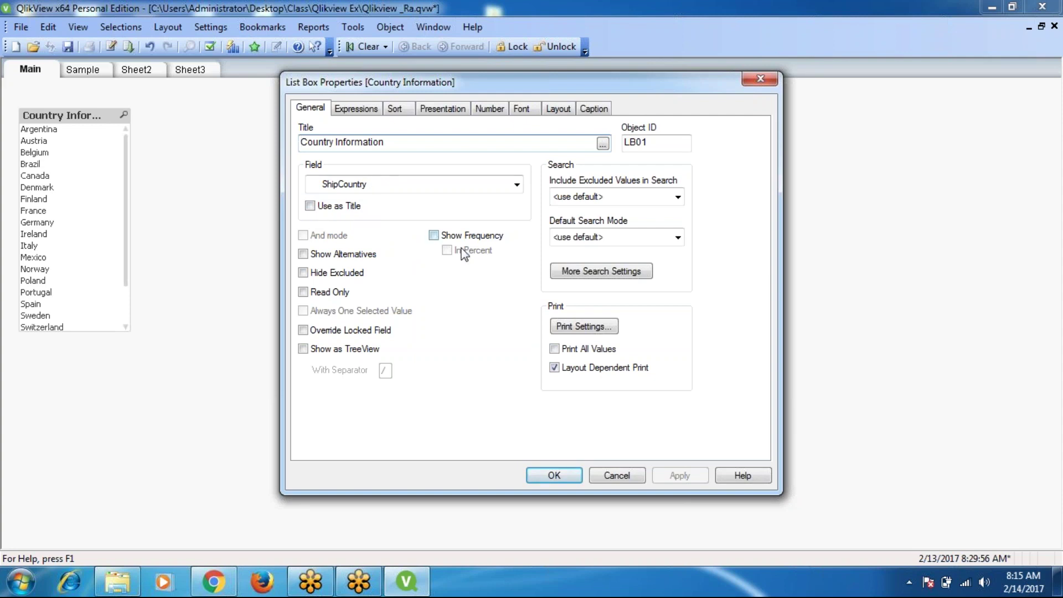
click(434, 236)
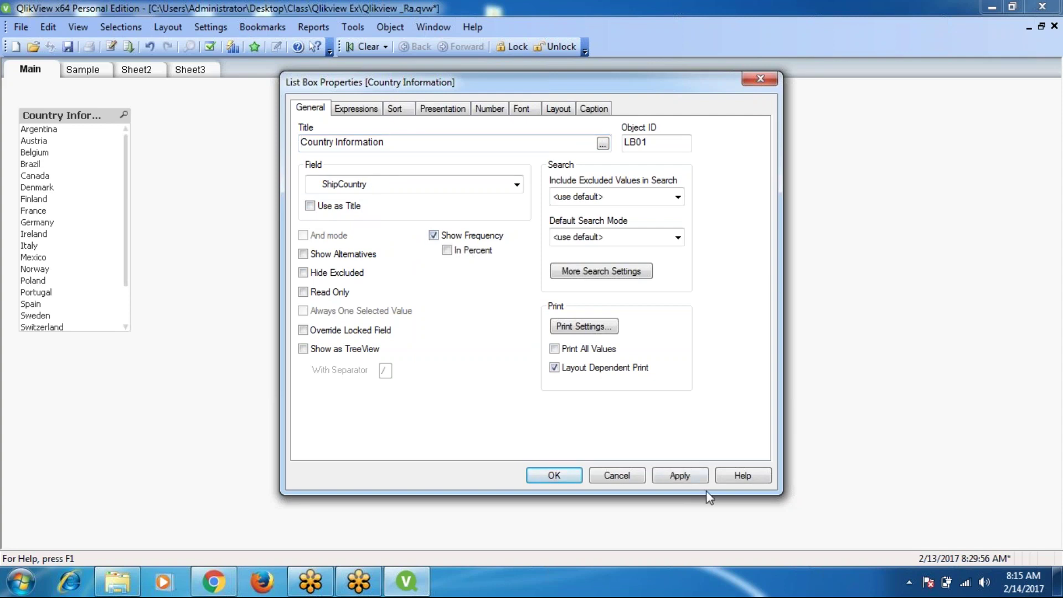
click(689, 478)
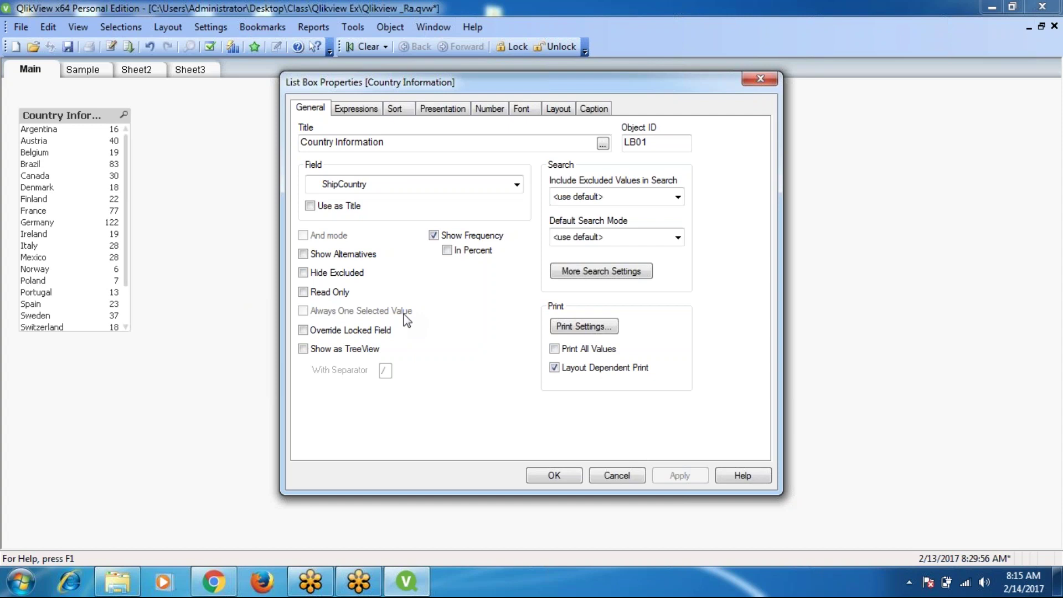
click(303, 254)
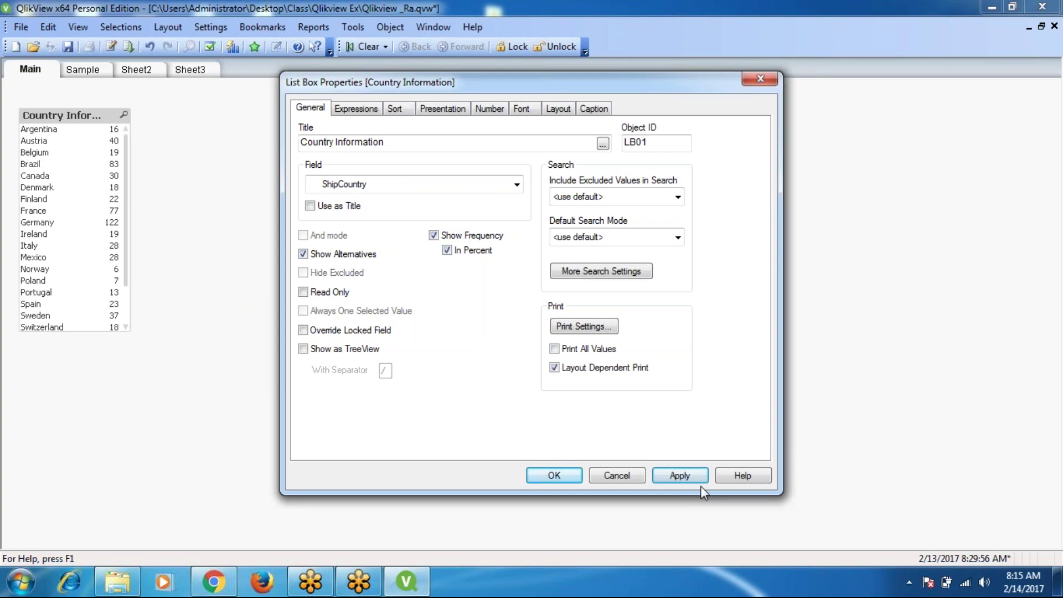
click(447, 250)
click(303, 255)
click(617, 476)
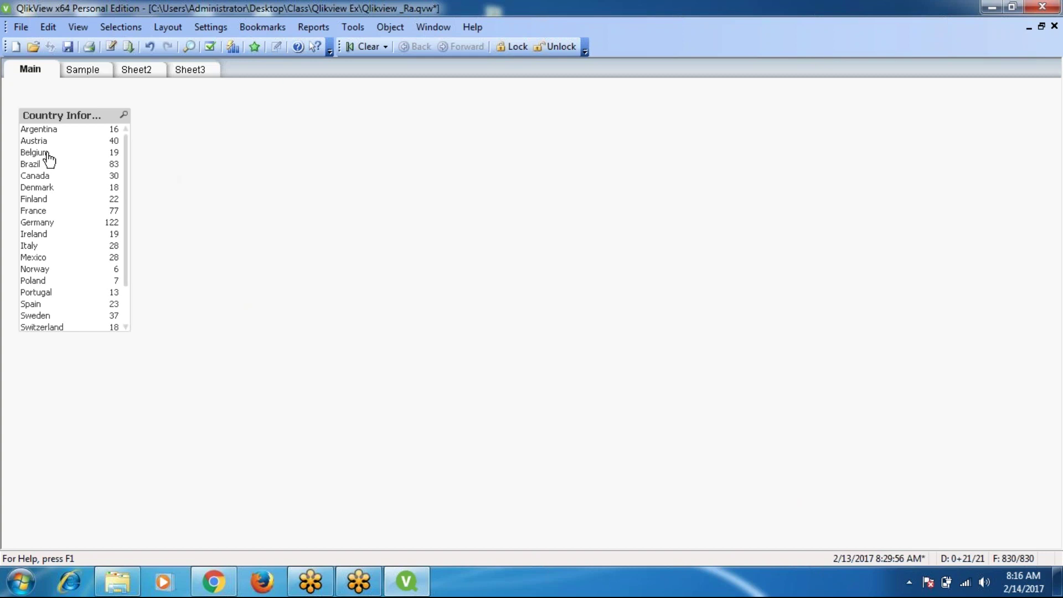
Step: Select Brazil and Canada together in the Country Information list box
click(34, 165)
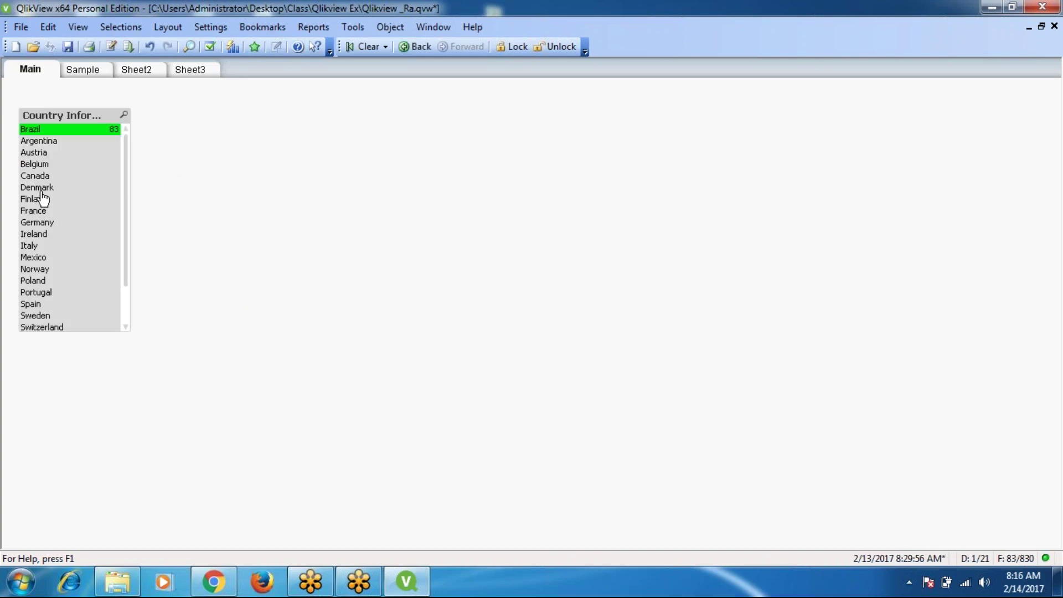
click(38, 176)
ctrl+click(29, 176)
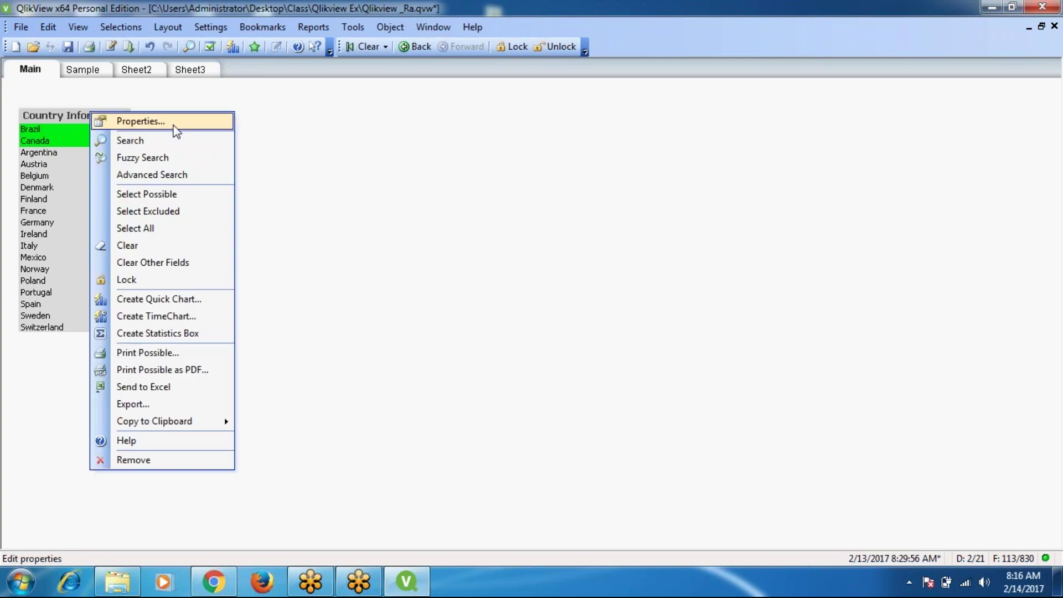
Step: Set the Country Information list box to hide excluded values and apply the change
click(140, 121)
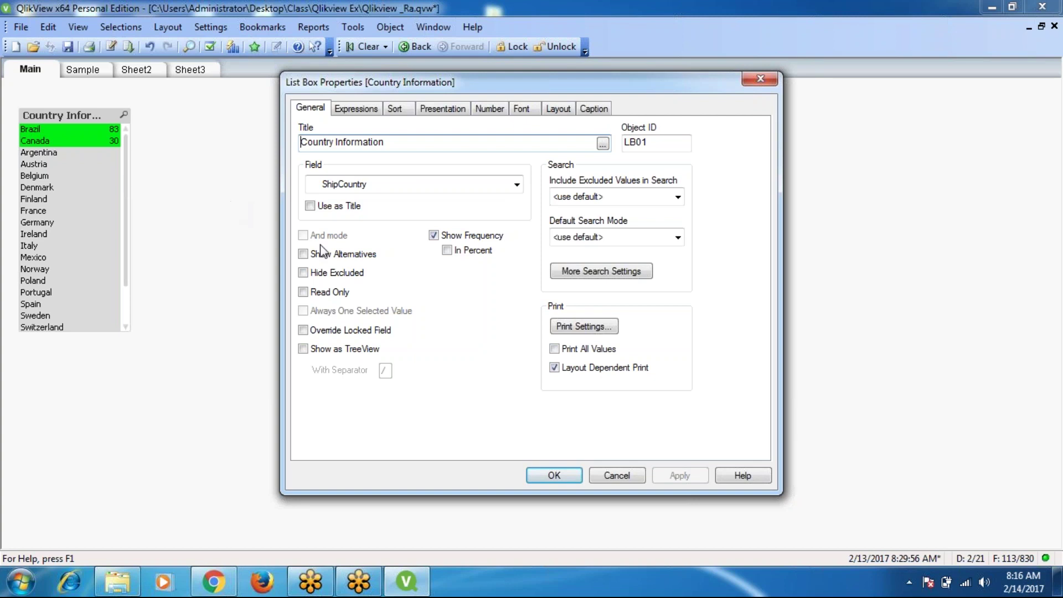
click(304, 273)
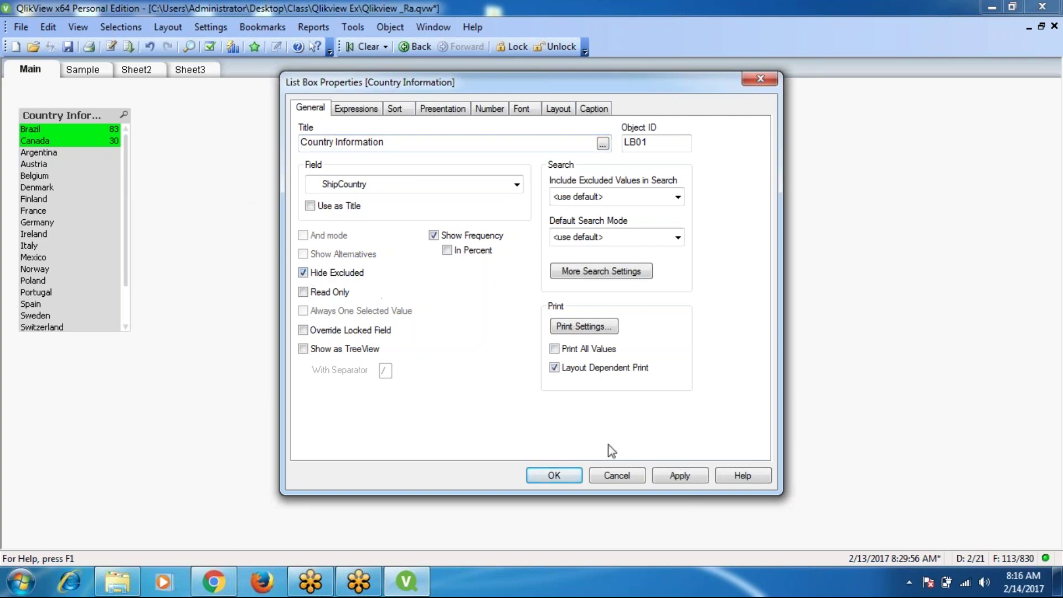
click(689, 478)
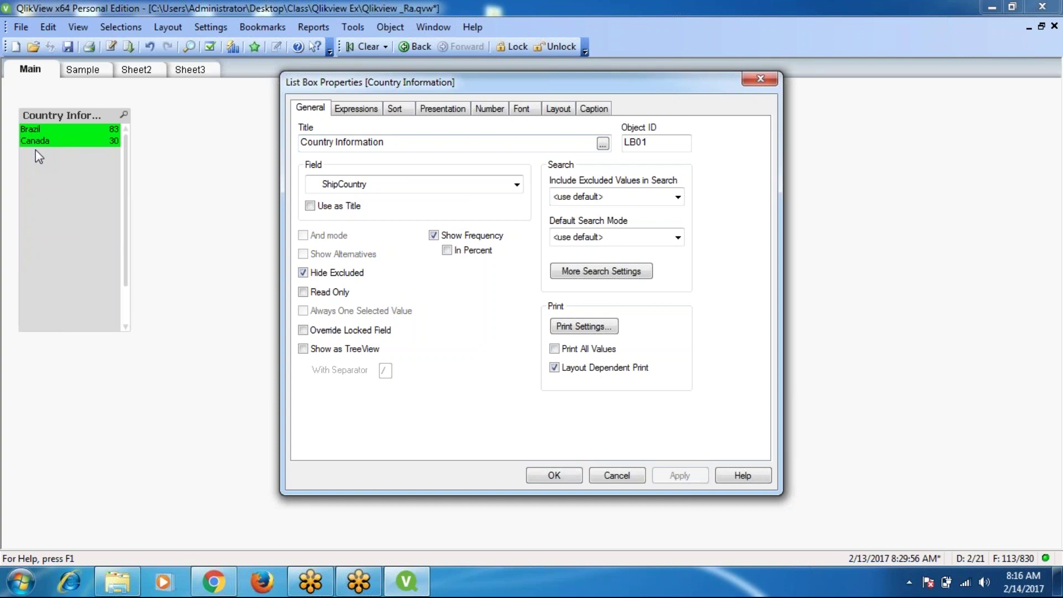
Step: Turn Hide Excluded back off for the Country Information list box
click(302, 272)
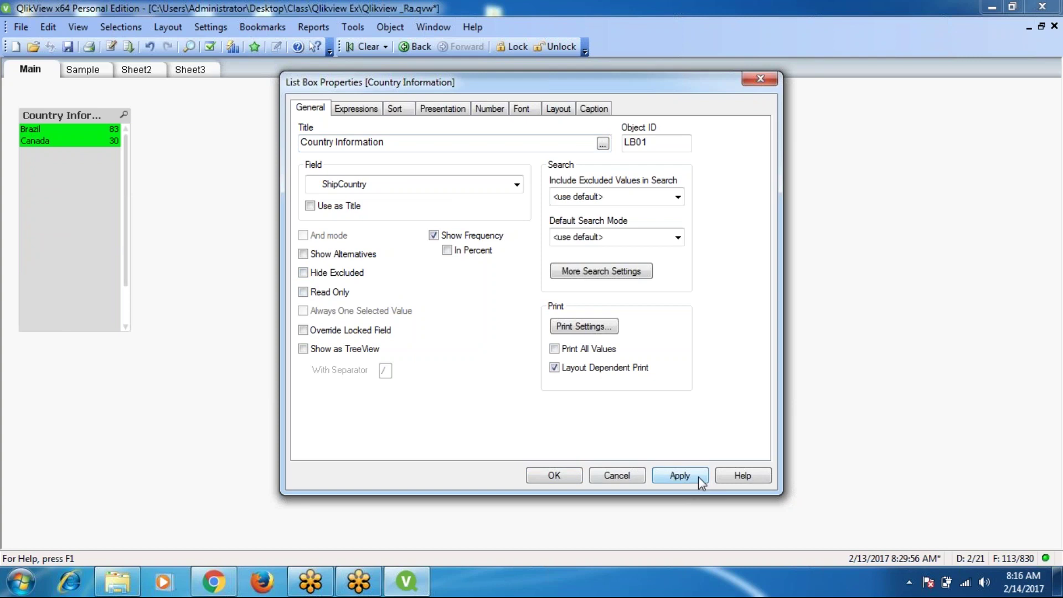
click(689, 475)
click(553, 477)
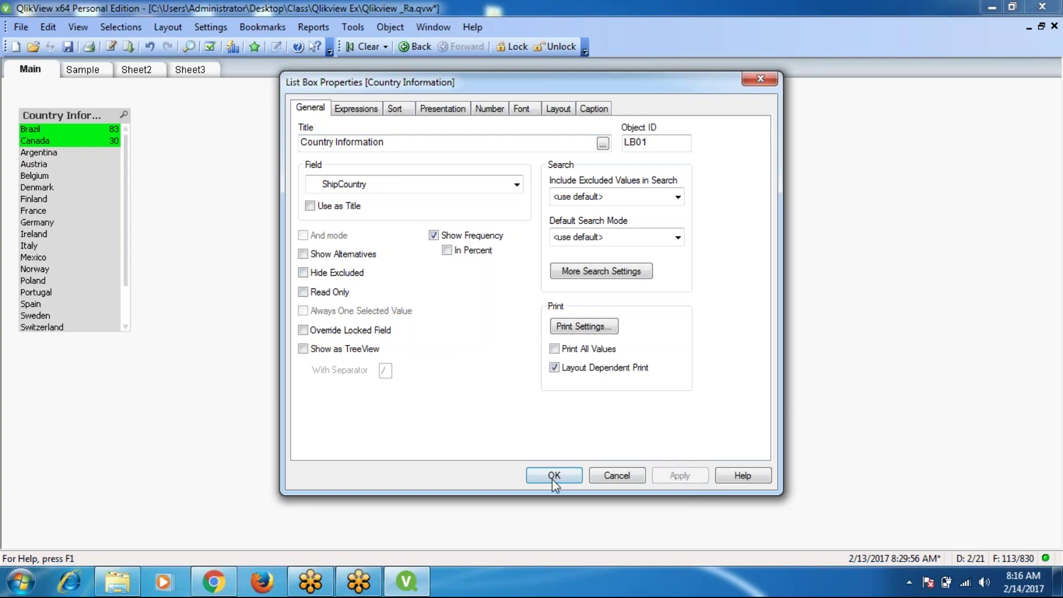
Step: Select single countries in the Country Information list box, followed by the whole range from Argentina to Germany
click(41, 176)
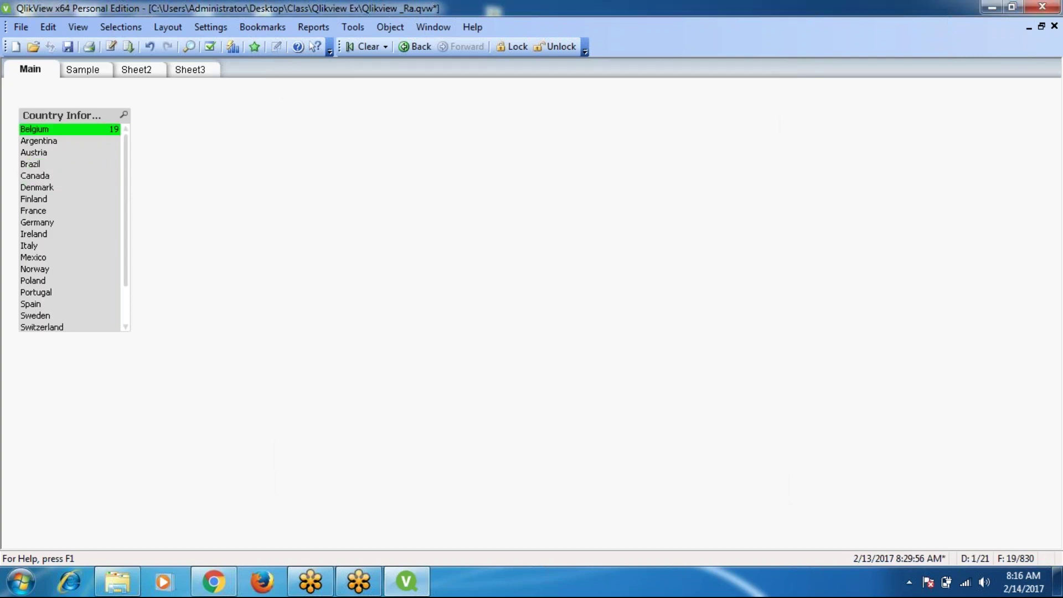
click(37, 203)
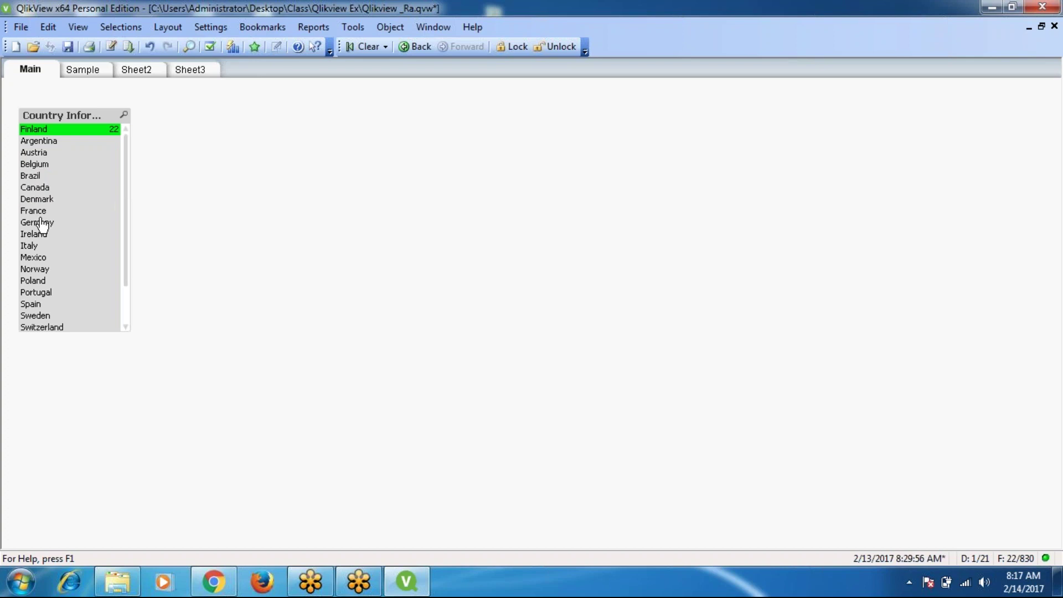
shift+click(29, 224)
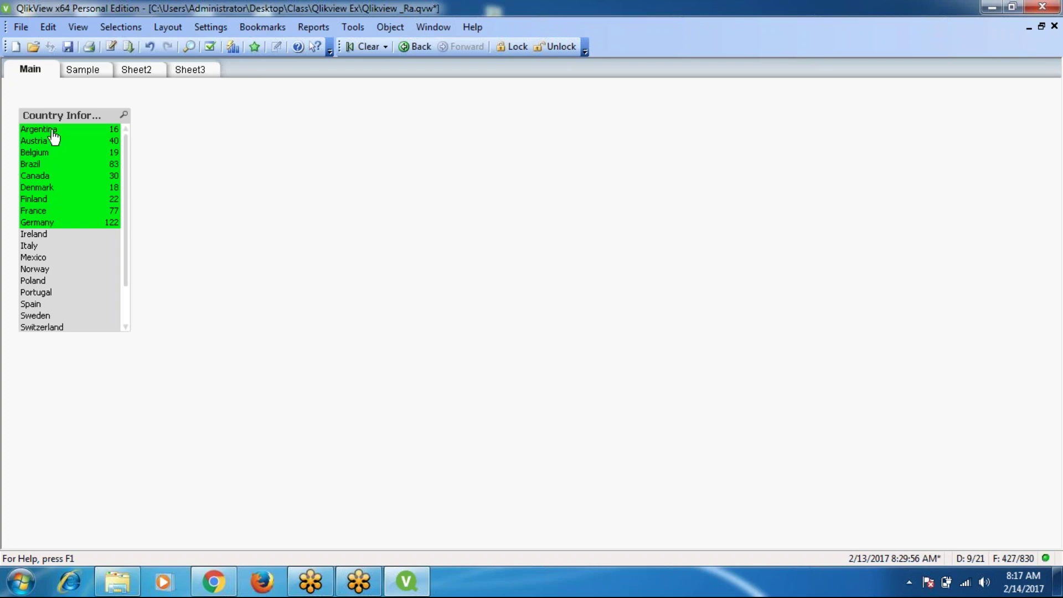
Step: Make the Country Information list box read-only
right_click(84, 120)
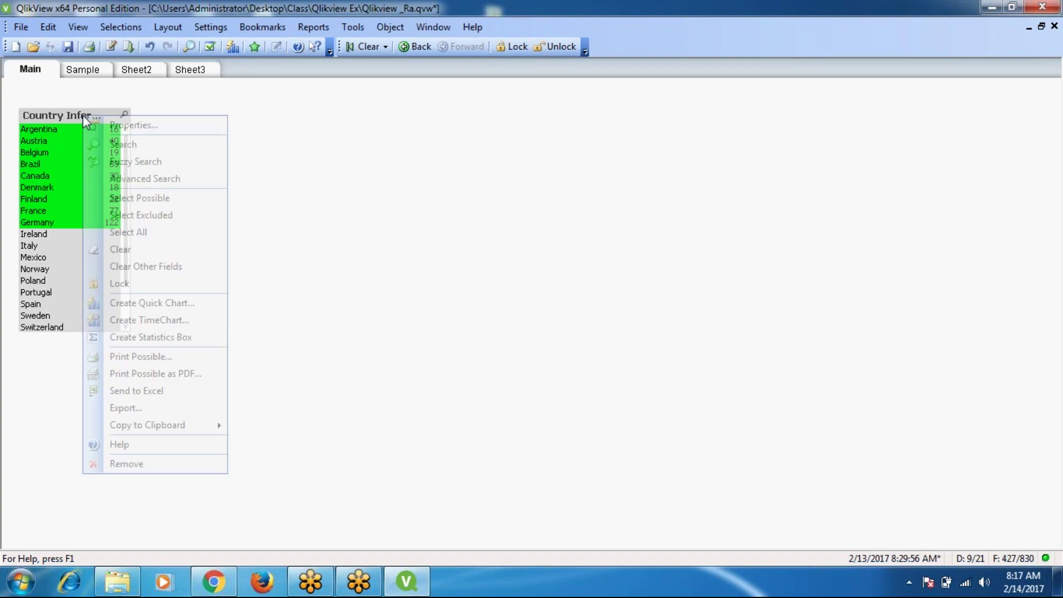
click(130, 126)
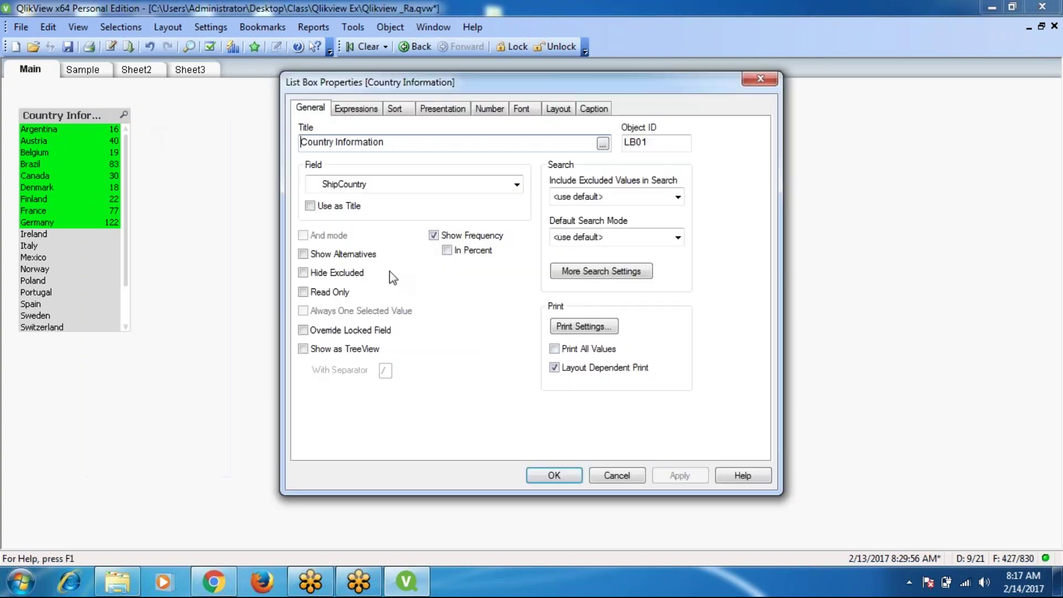
click(306, 293)
click(686, 477)
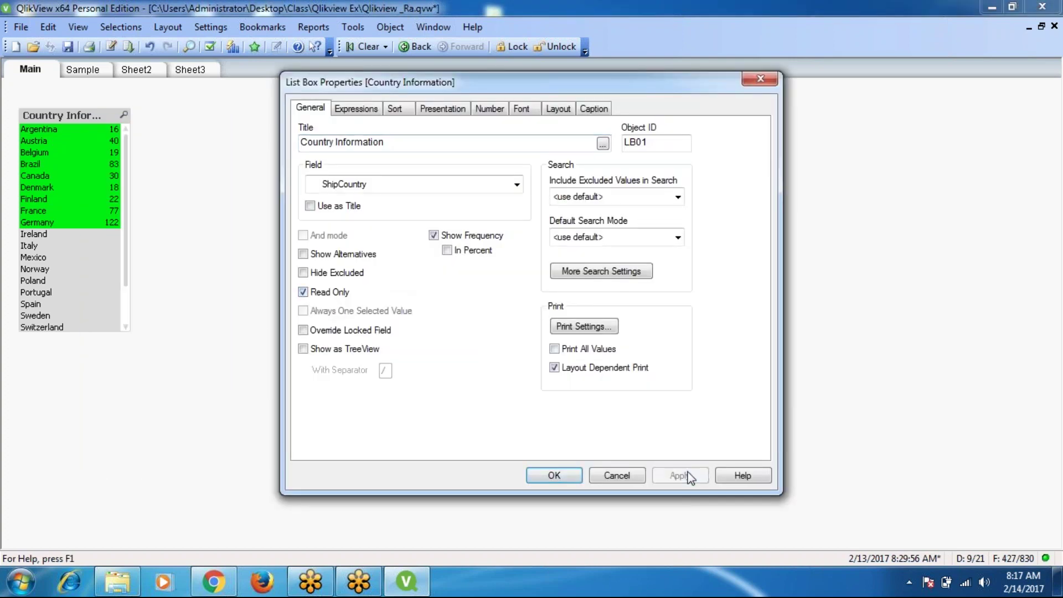
click(564, 477)
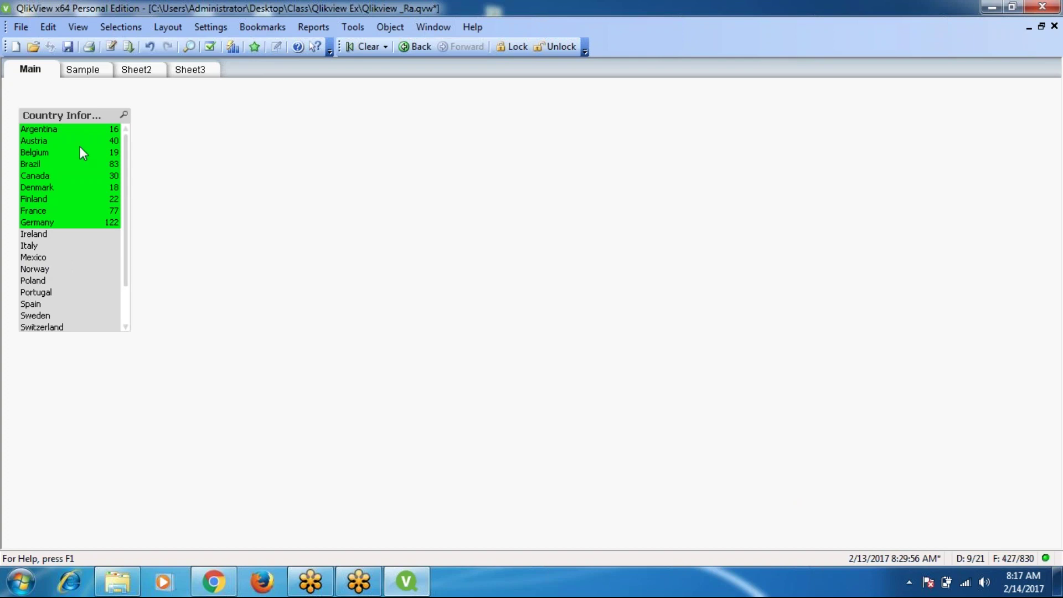
right_click(84, 116)
click(122, 126)
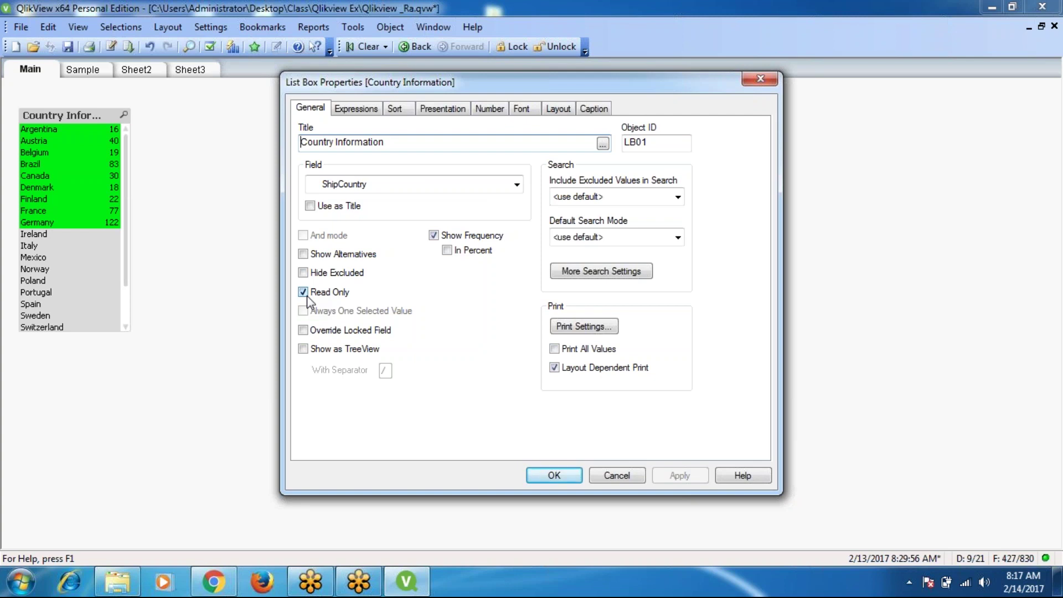
click(304, 292)
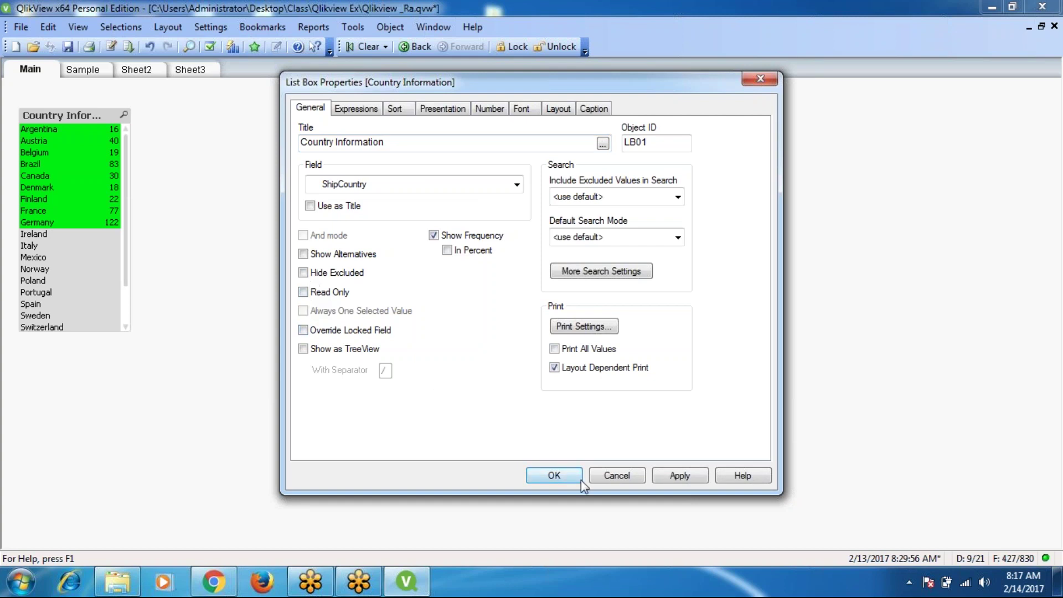
click(634, 477)
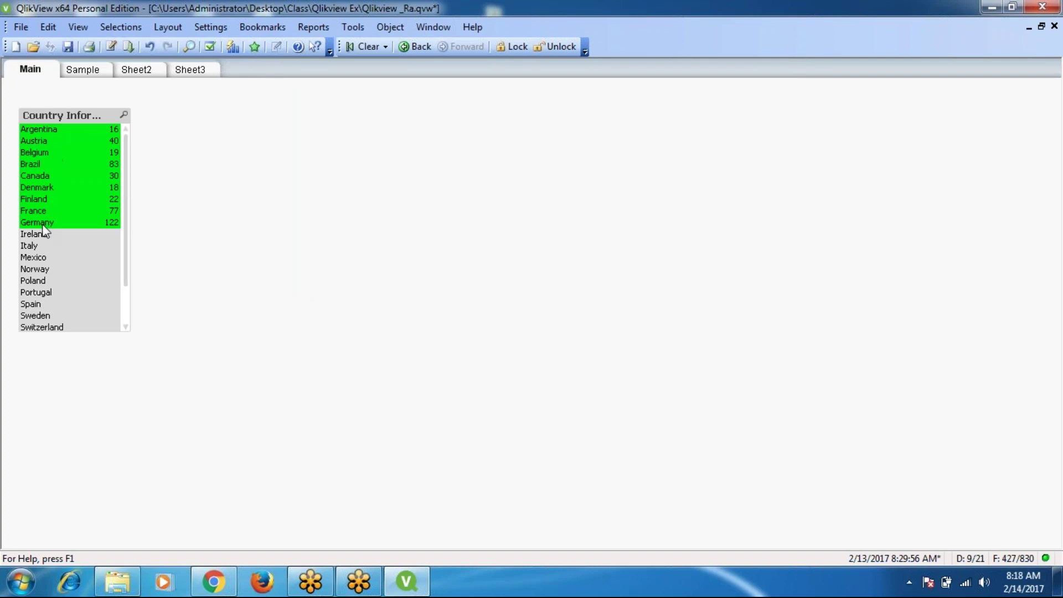
Step: Turn off Read Only for the Country Information list box and apply the change
right_click(87, 109)
click(143, 129)
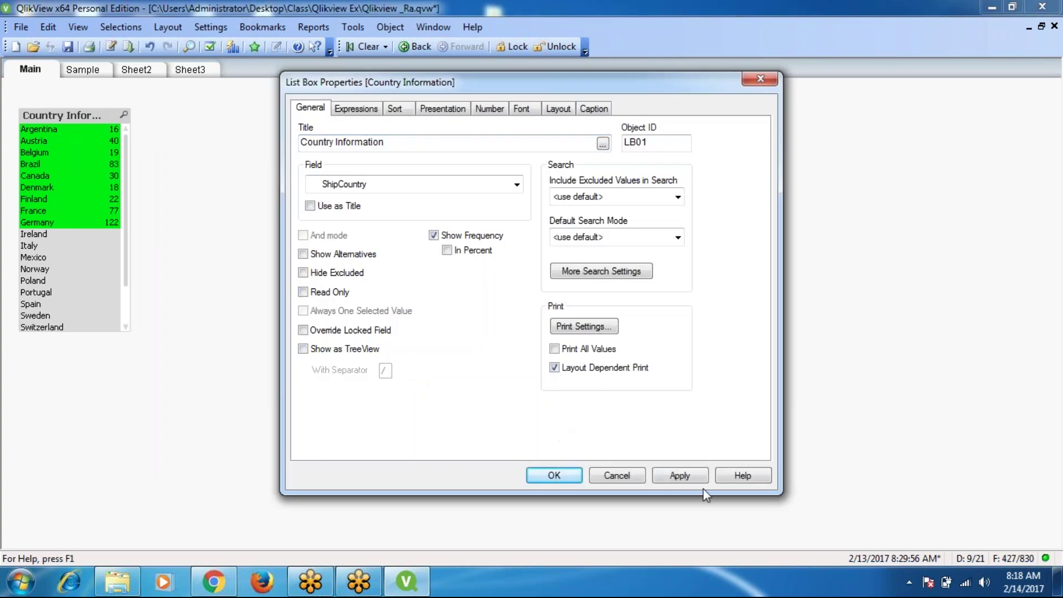
click(679, 477)
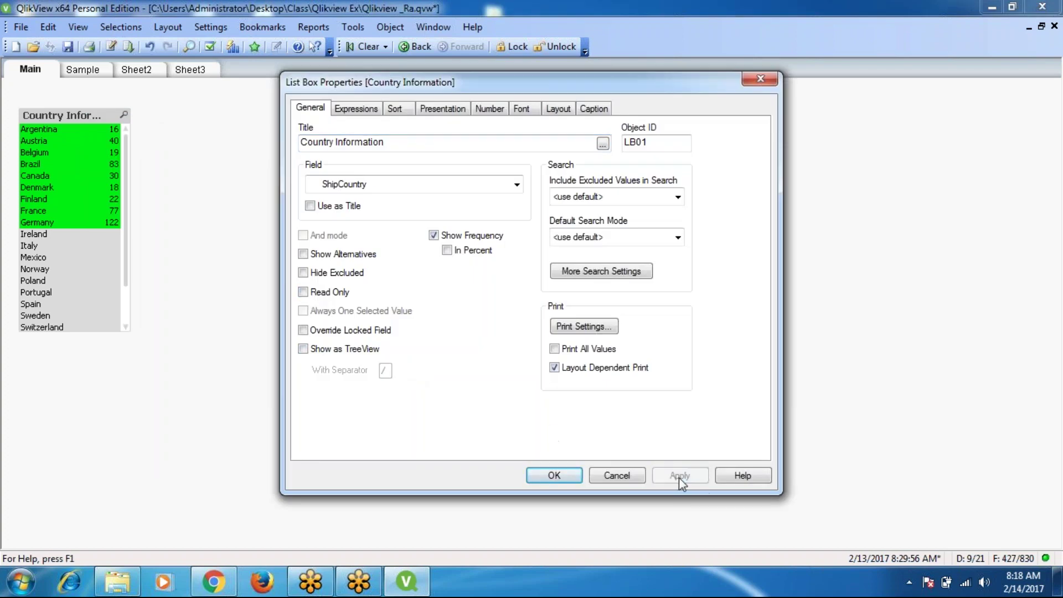
click(557, 478)
Step: Select only Brazil in the Country Information list box and turn on Always One Selected Value
click(32, 165)
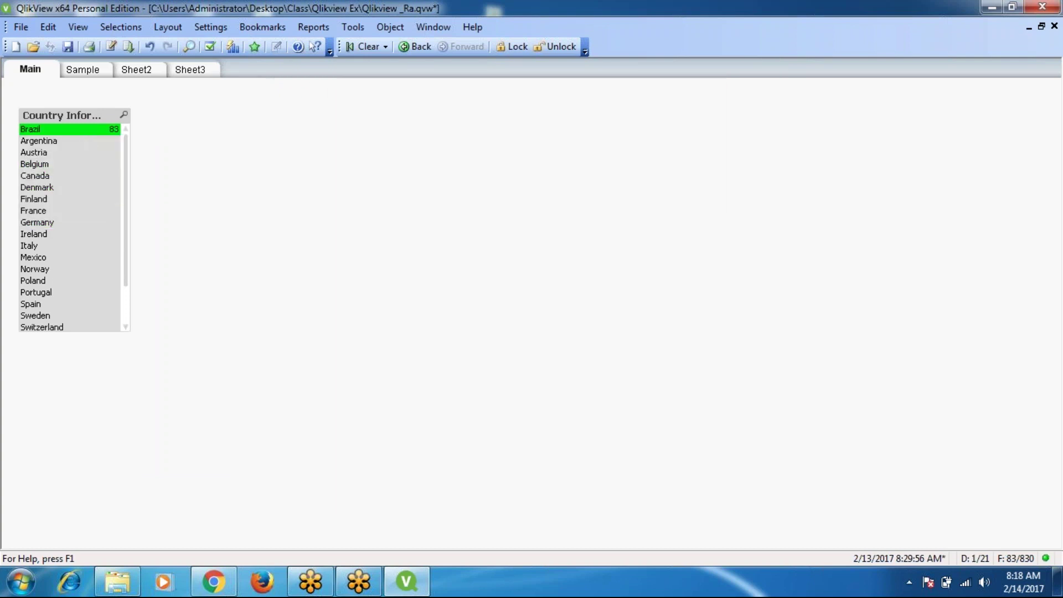
right_click(84, 115)
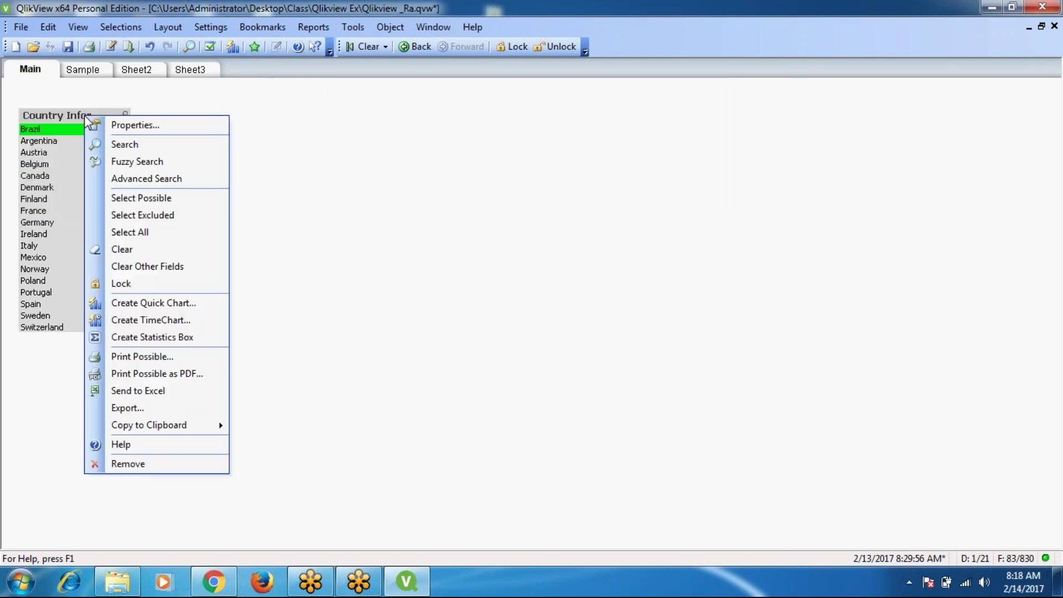
click(145, 126)
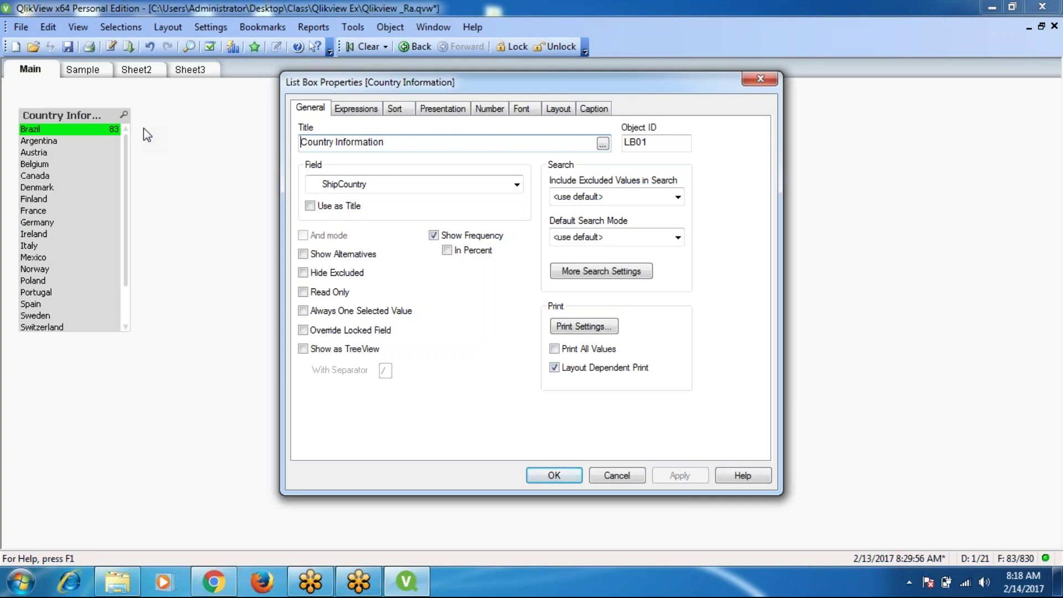
click(303, 311)
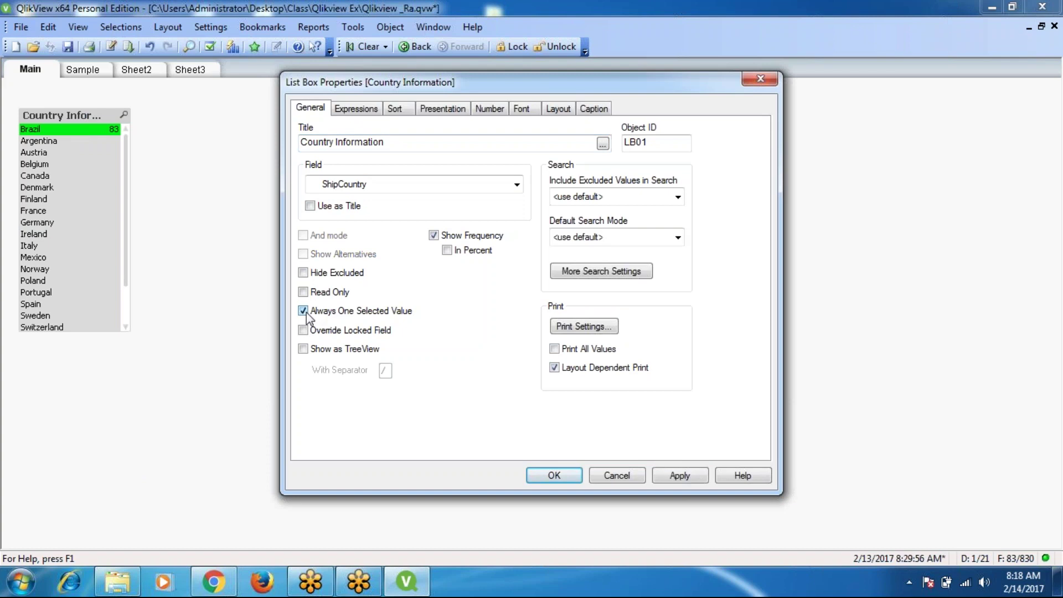
click(686, 476)
click(554, 476)
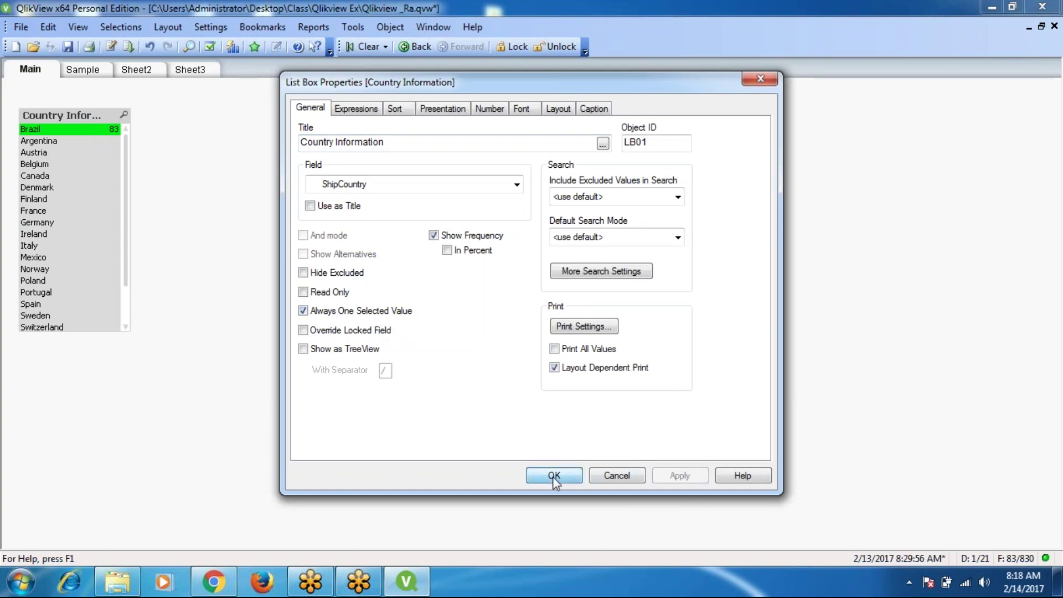
Step: Test the single-value restriction by trying to deselect and multi-select countries, then choosing Ireland, Poland and finally Belgium
click(42, 166)
click(42, 166)
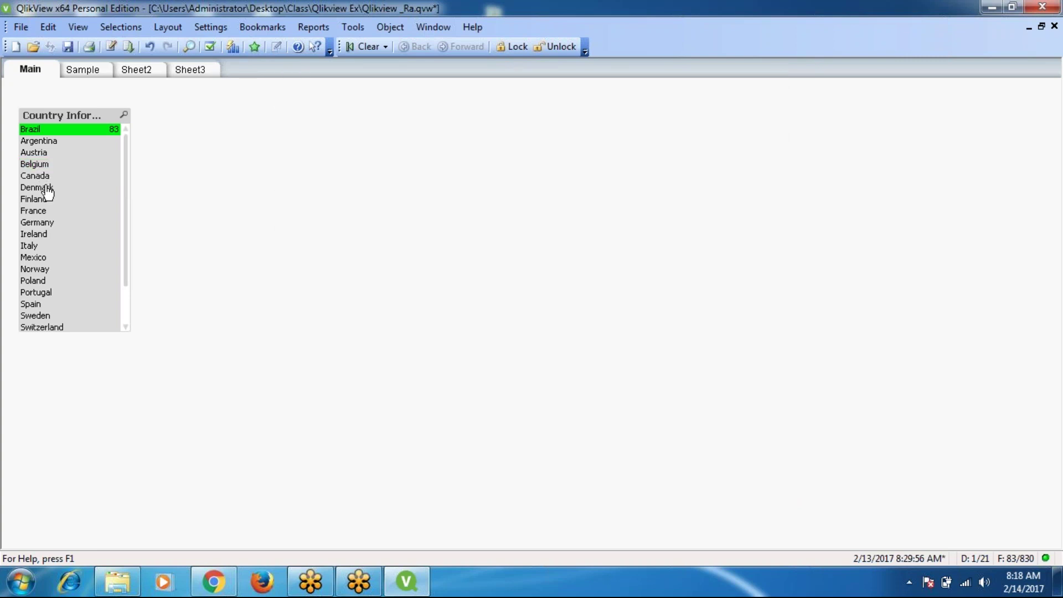
ctrl+click(39, 167)
ctrl+click(37, 202)
click(41, 235)
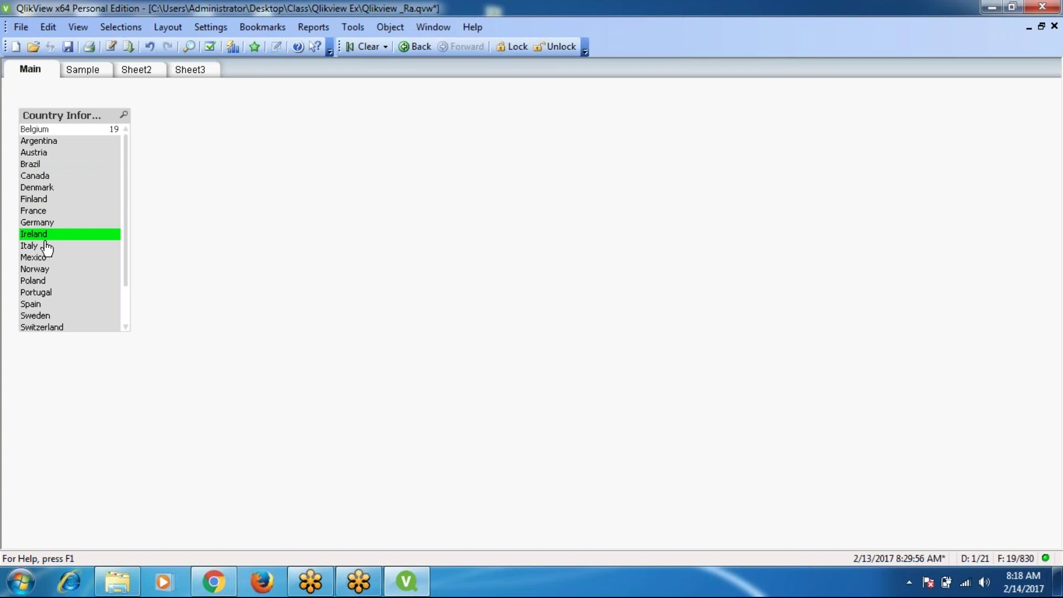
click(40, 281)
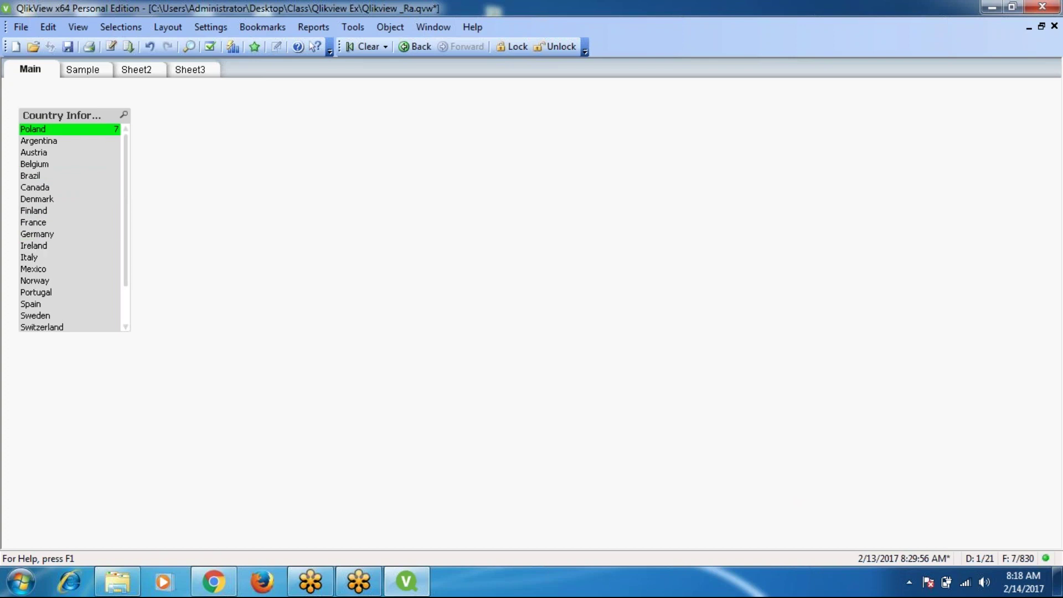
click(36, 165)
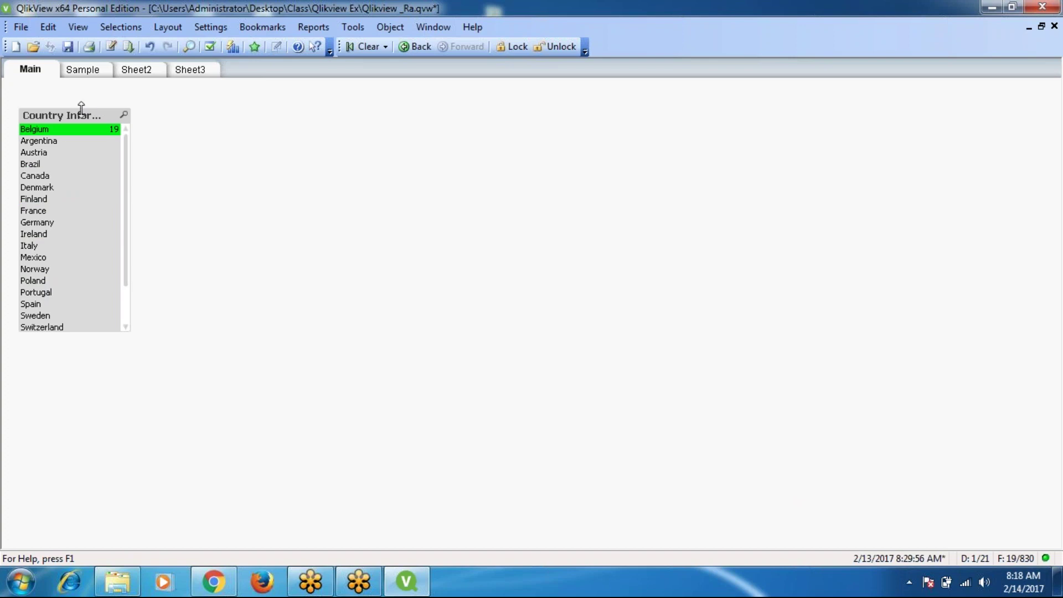
right_click(88, 118)
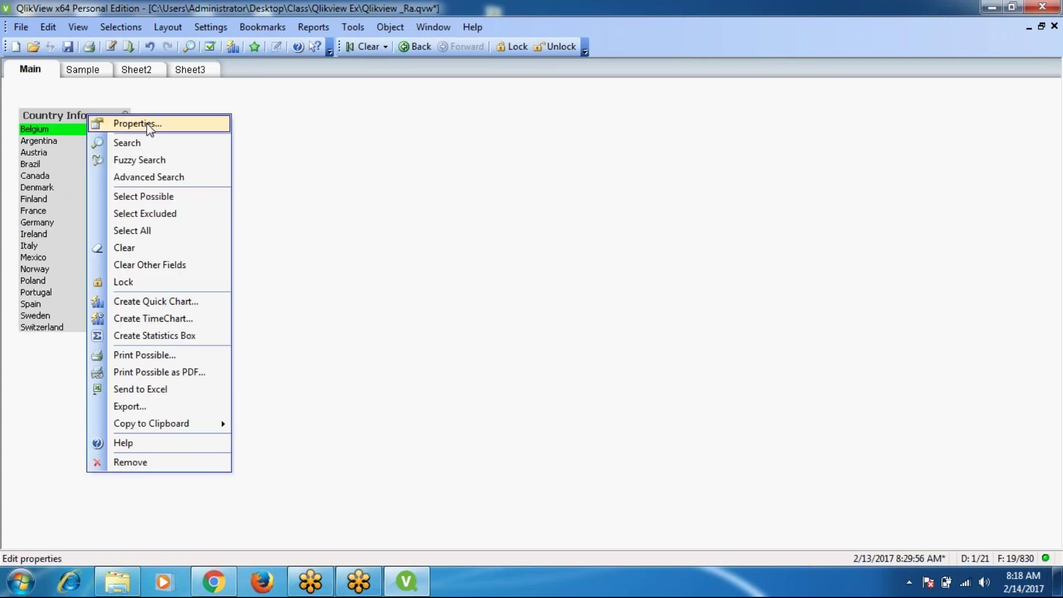
click(139, 124)
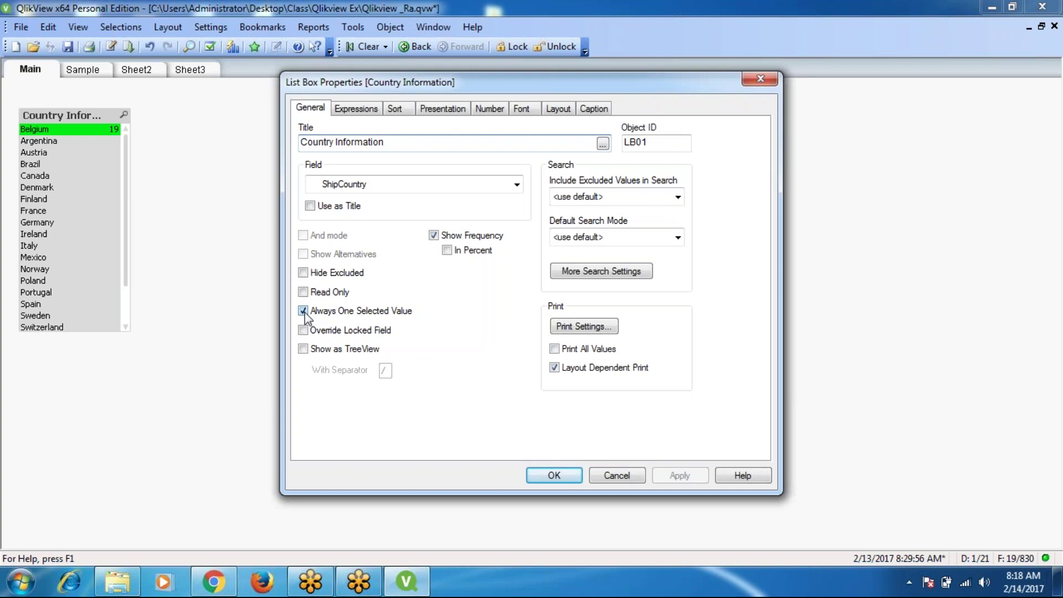
click(303, 311)
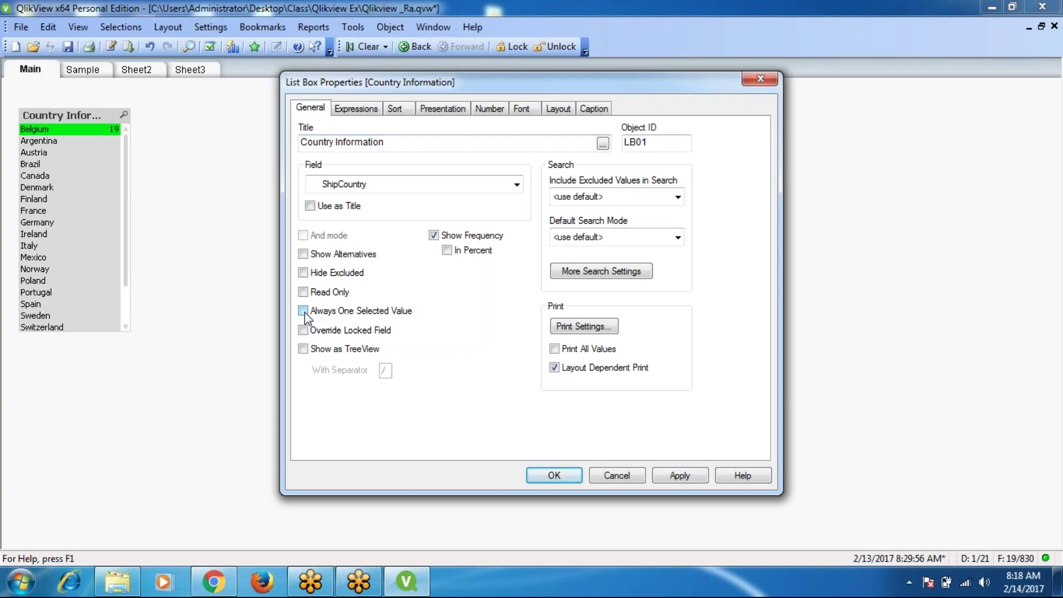
click(623, 478)
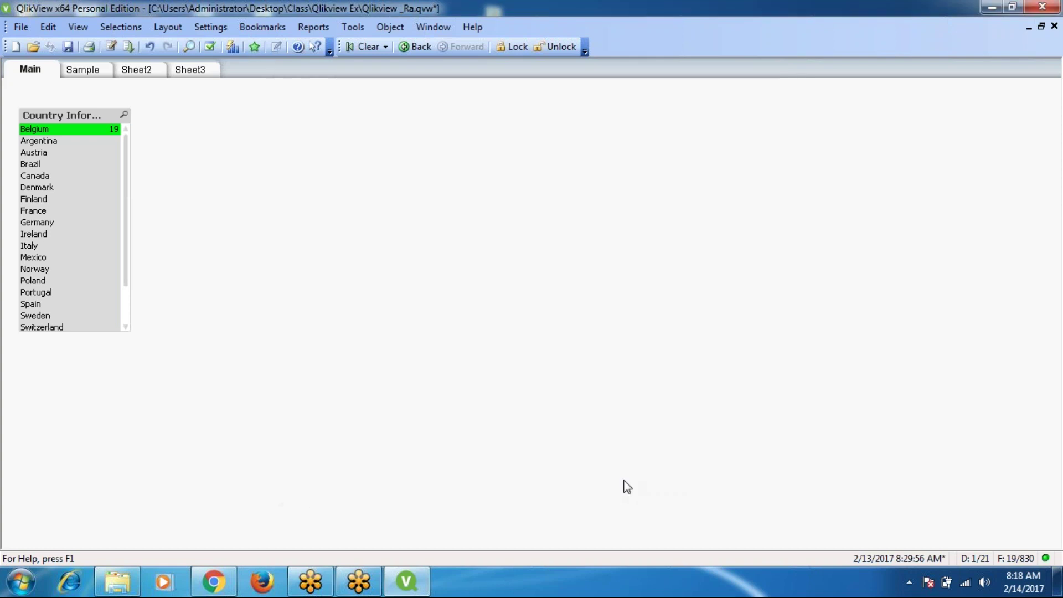
Step: Select Brazil in the Country Information list box and try to add Canada to the selection
click(37, 165)
ctrl+click(43, 178)
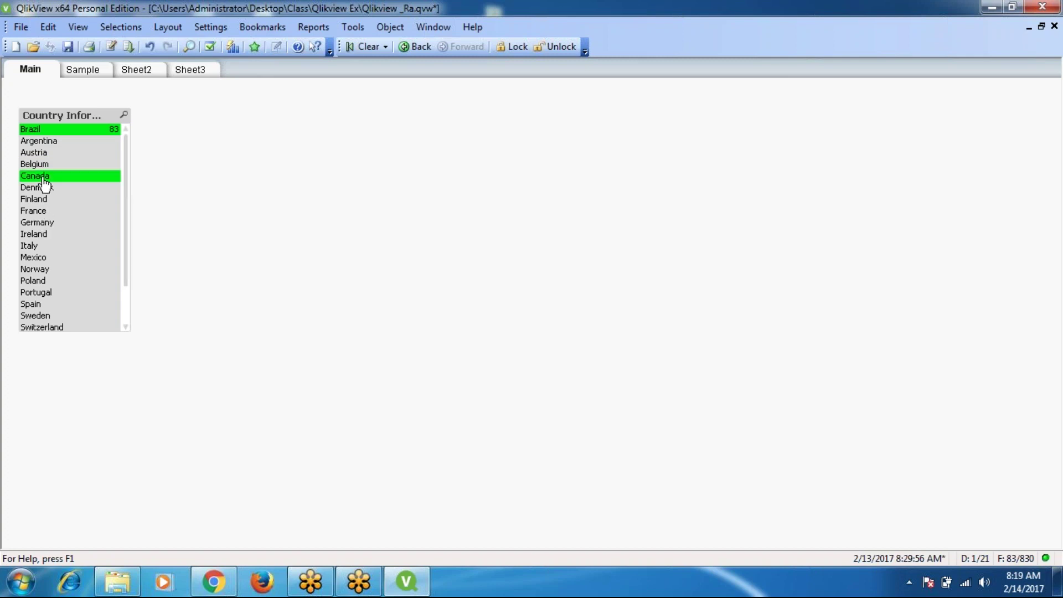
ctrl+click(44, 178)
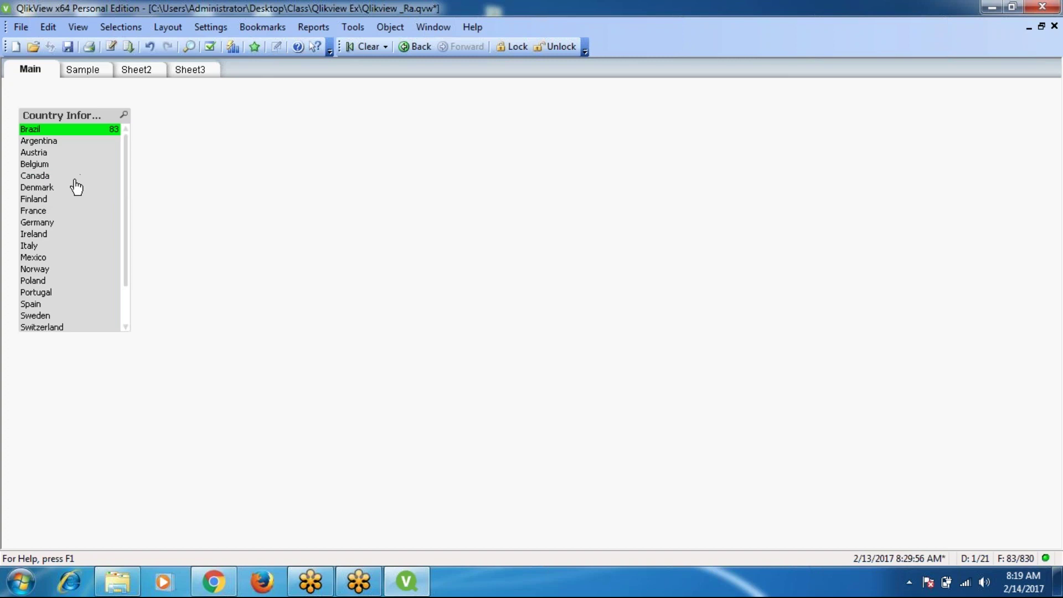
ctrl+click(40, 178)
ctrl+click(40, 183)
Step: Turn off Always One Selected Value for the Country Information list box
right_click(95, 116)
click(145, 124)
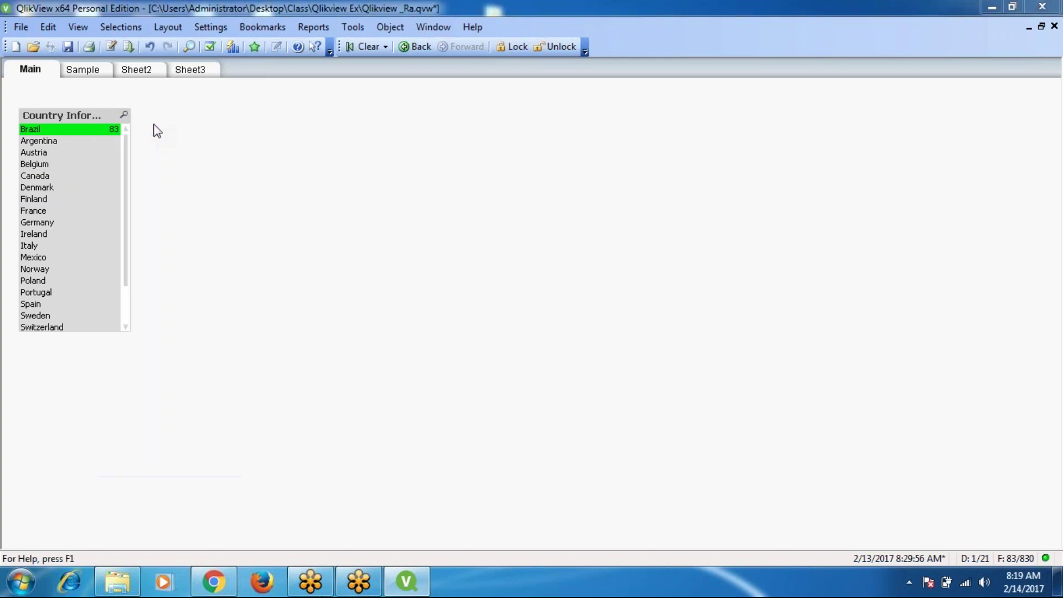
click(304, 311)
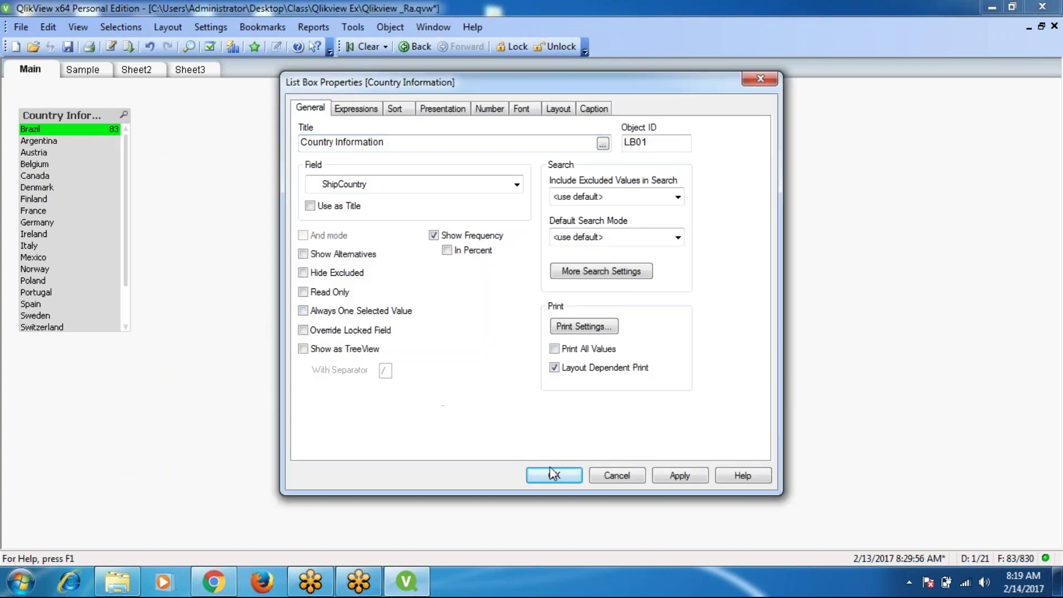
click(553, 475)
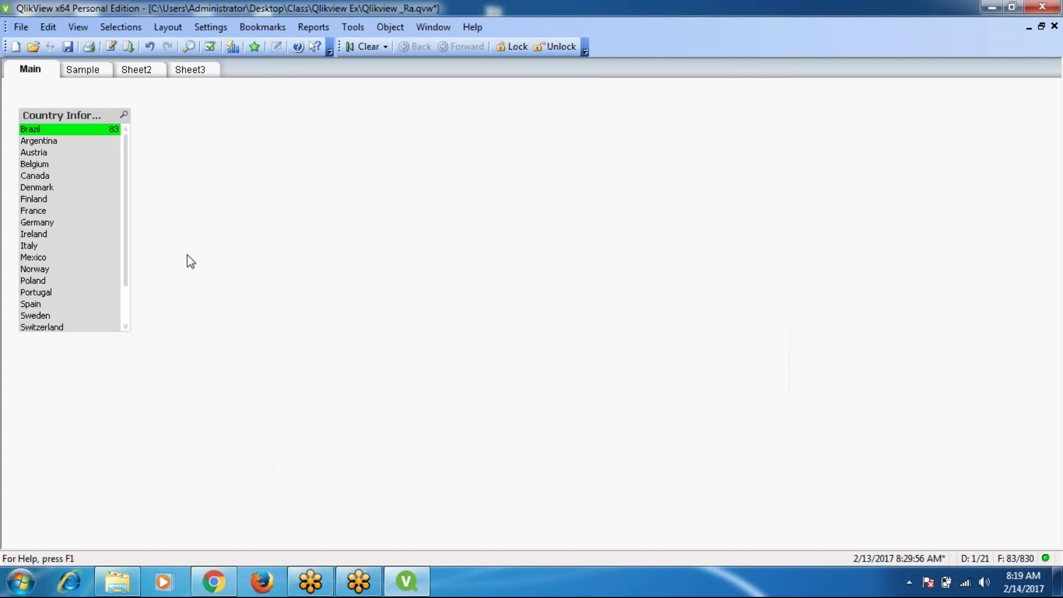
Step: Add Canada to the selected Brazil in the Country Information list box and lock the selections
ctrl+click(47, 177)
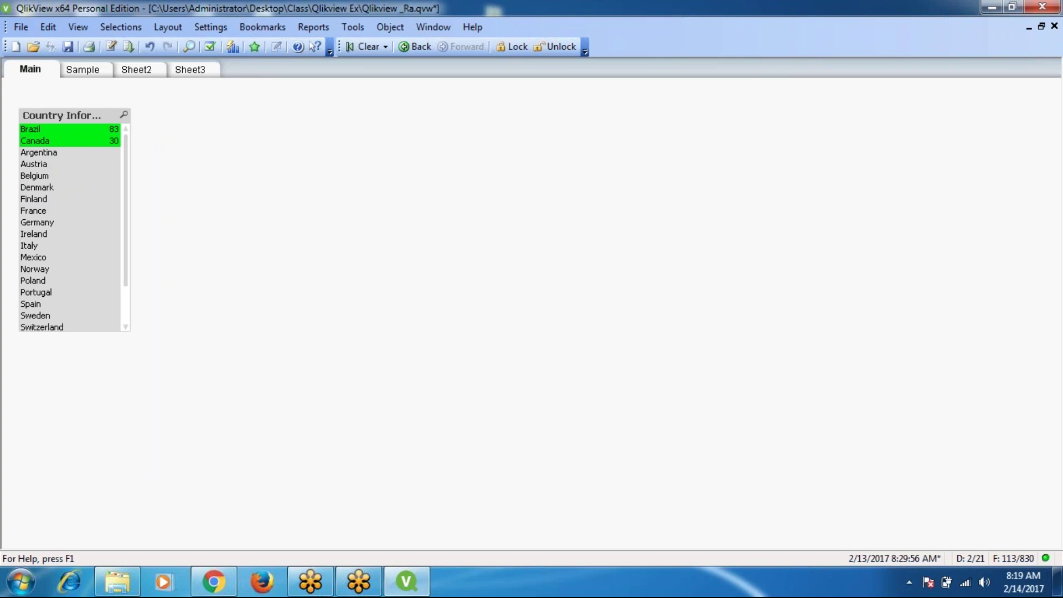
click(515, 46)
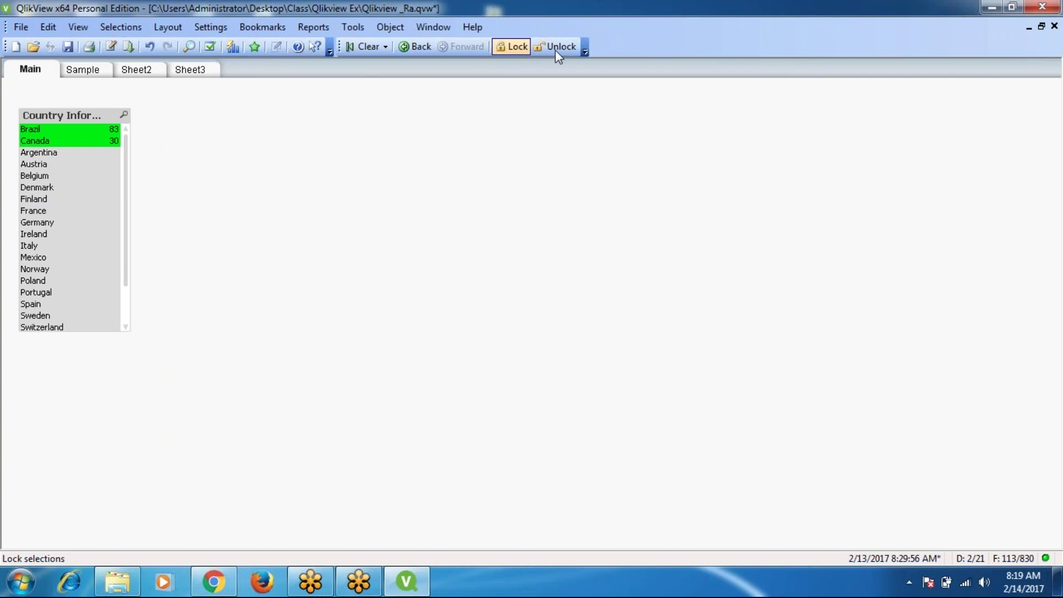
click(517, 47)
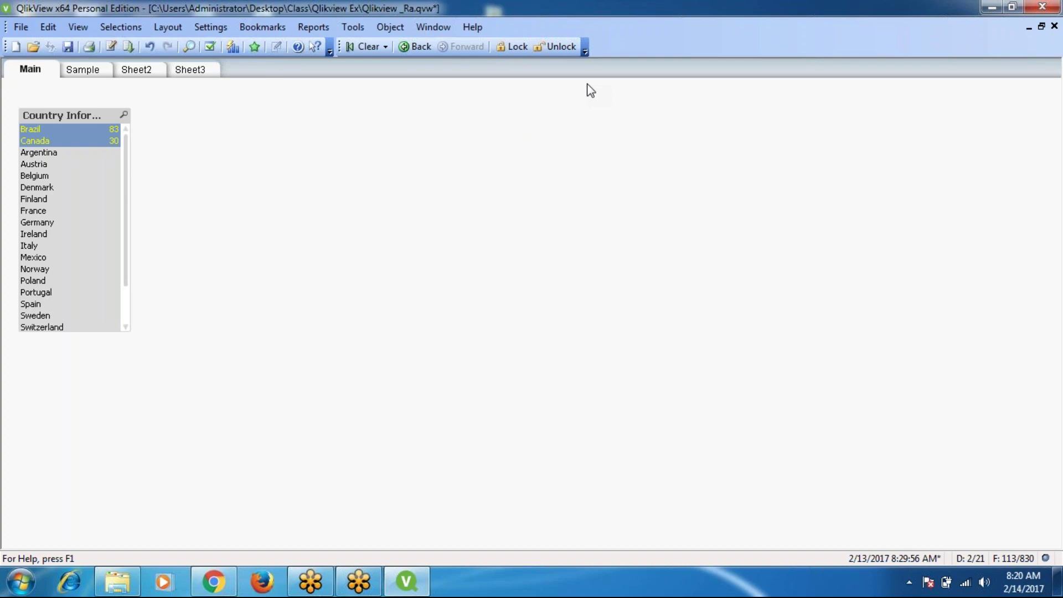
Step: Turn on Override Locked Field for the Country Information list box and apply the change
right_click(89, 116)
click(154, 125)
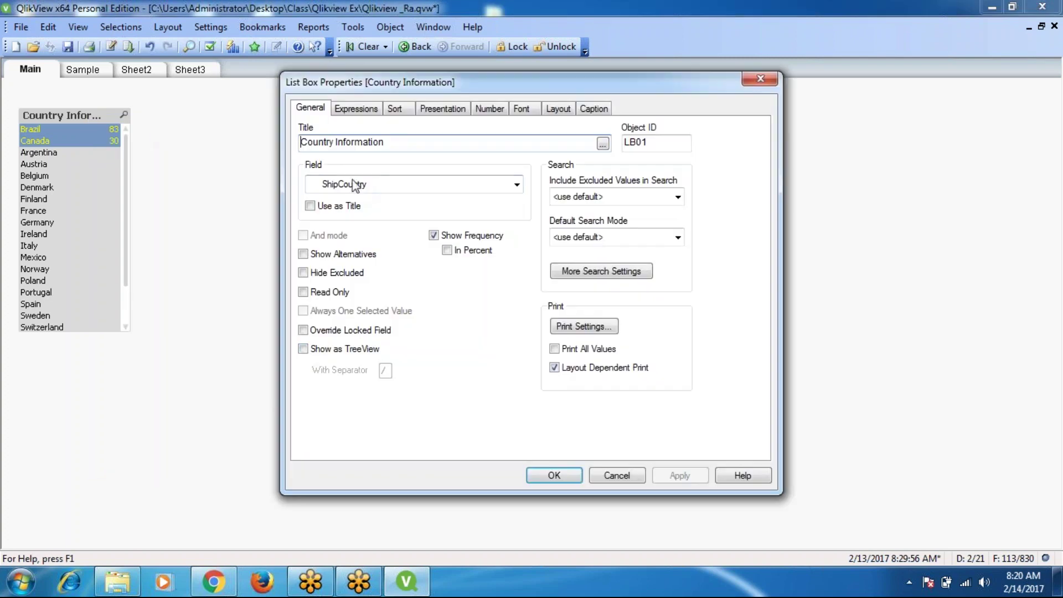
click(303, 331)
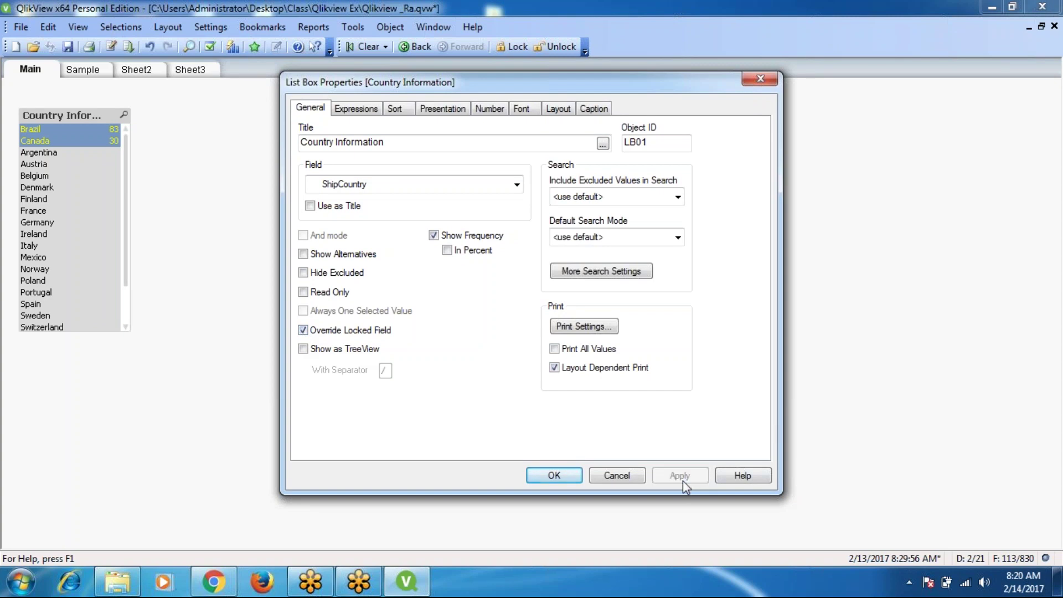
click(556, 479)
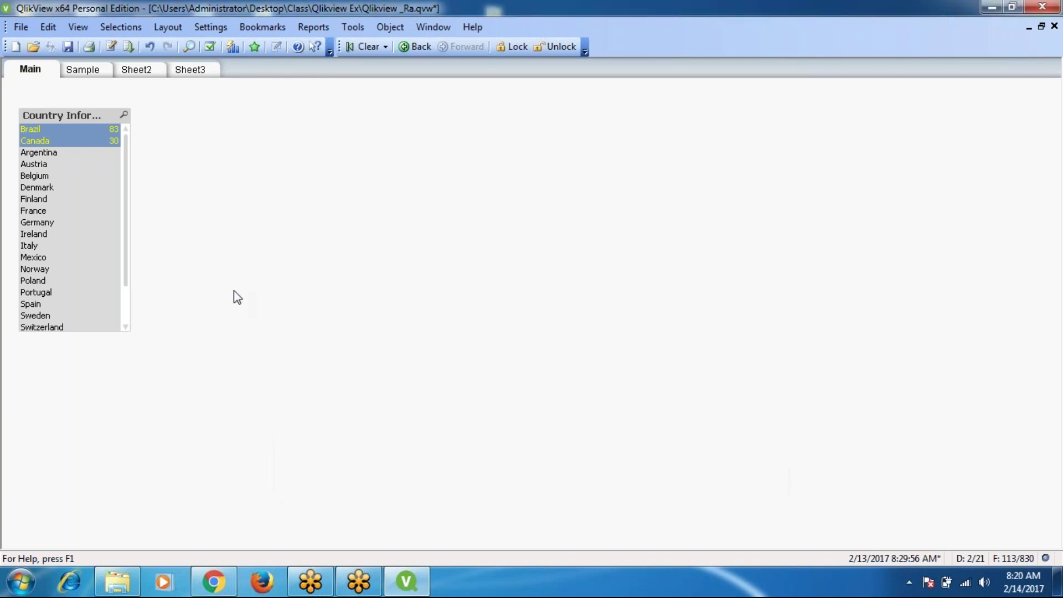
Step: Test the lock override by selecting Mexico, Poland and finally Germany, and unlock the selections
click(40, 258)
click(28, 281)
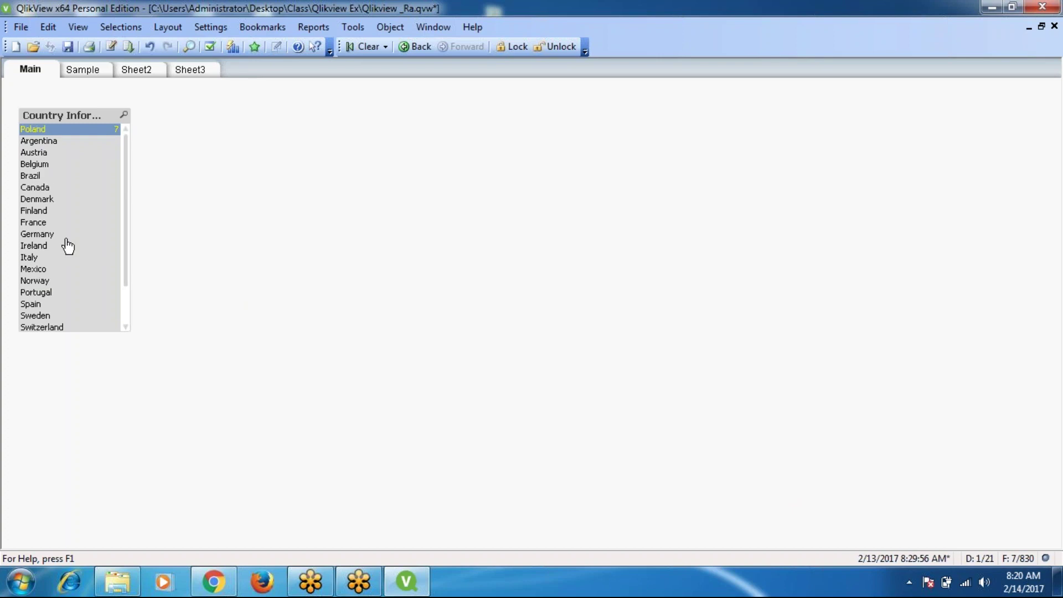
click(46, 236)
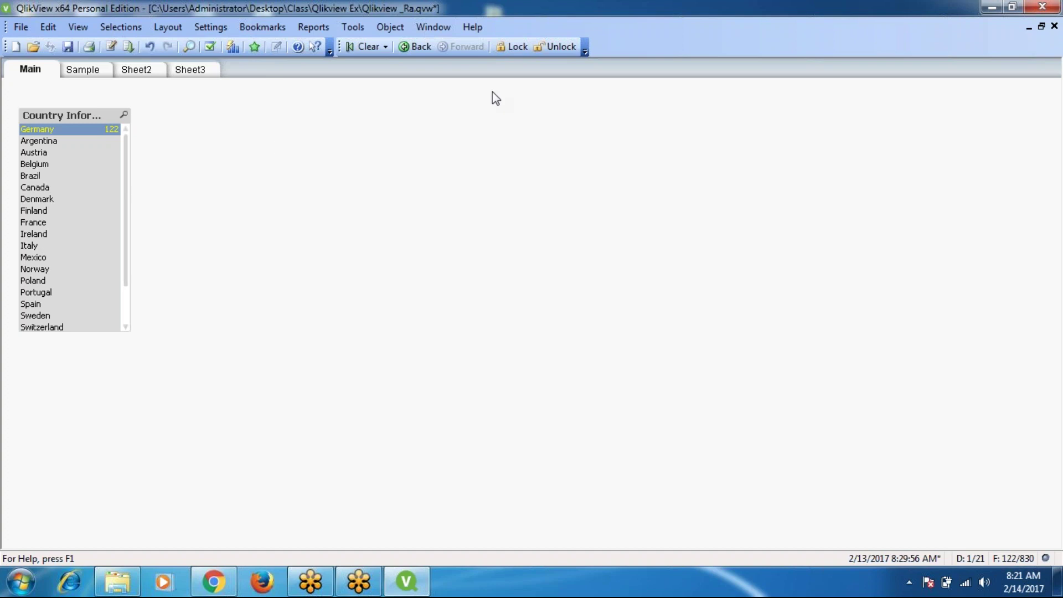
click(553, 54)
right_click(86, 114)
click(141, 124)
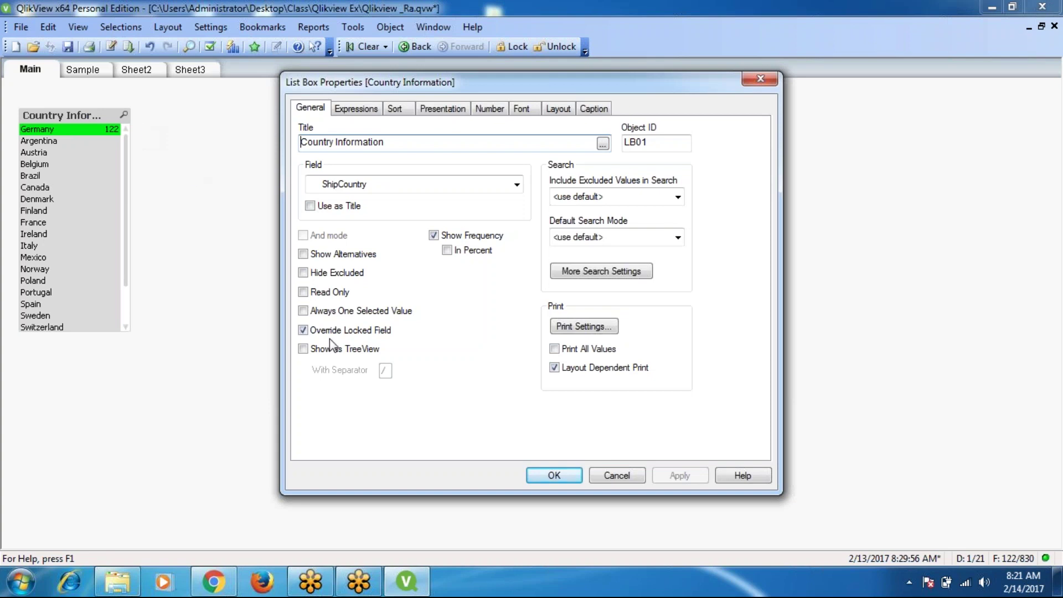
click(312, 332)
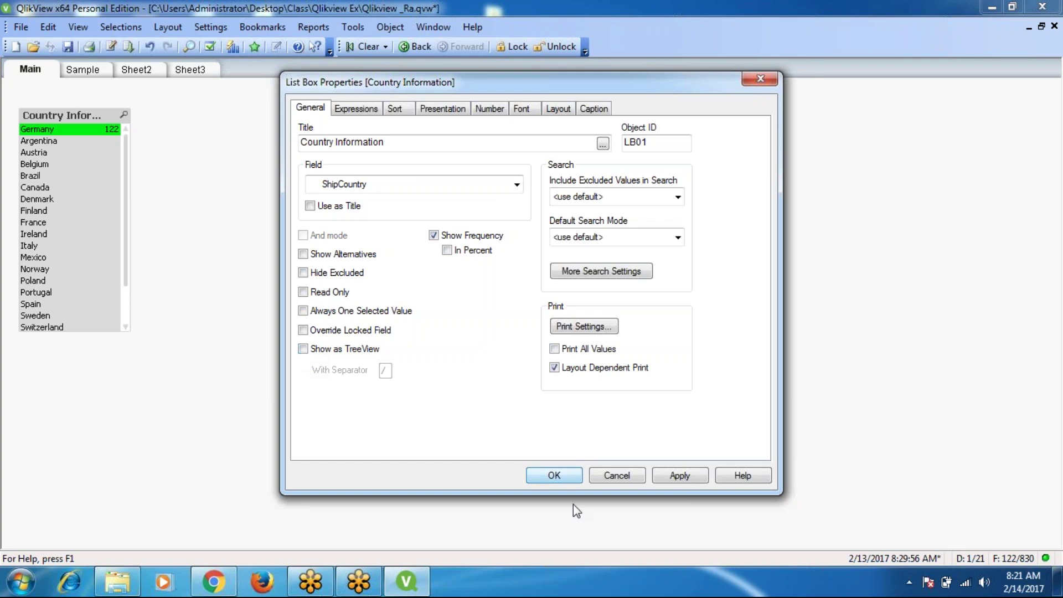
click(615, 477)
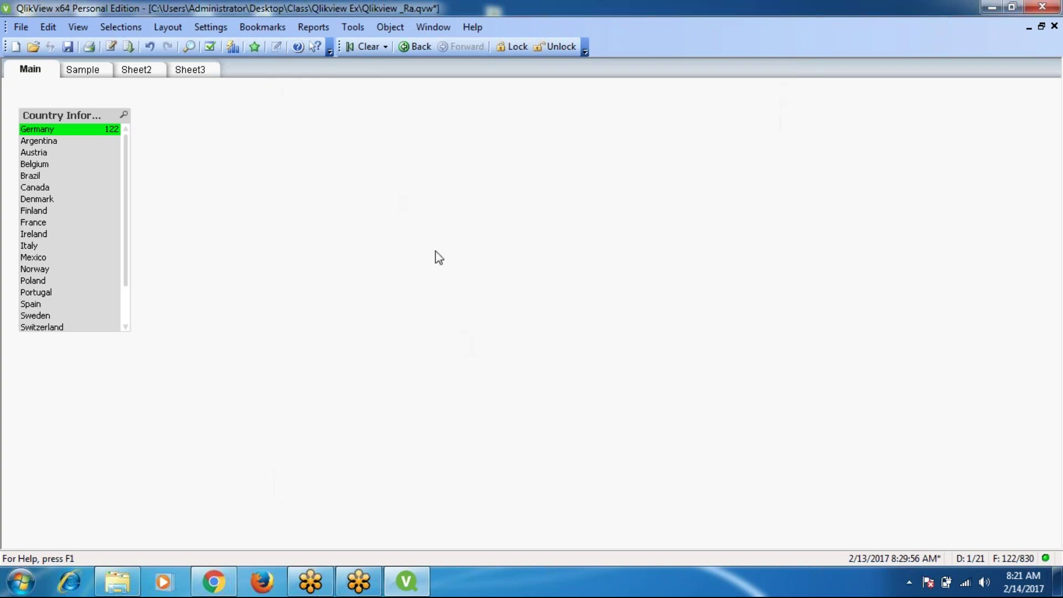
Step: Create an untitled table box on the Main sheet with the ten consecutive fields from BirthDate through Discontinued
right_click(333, 124)
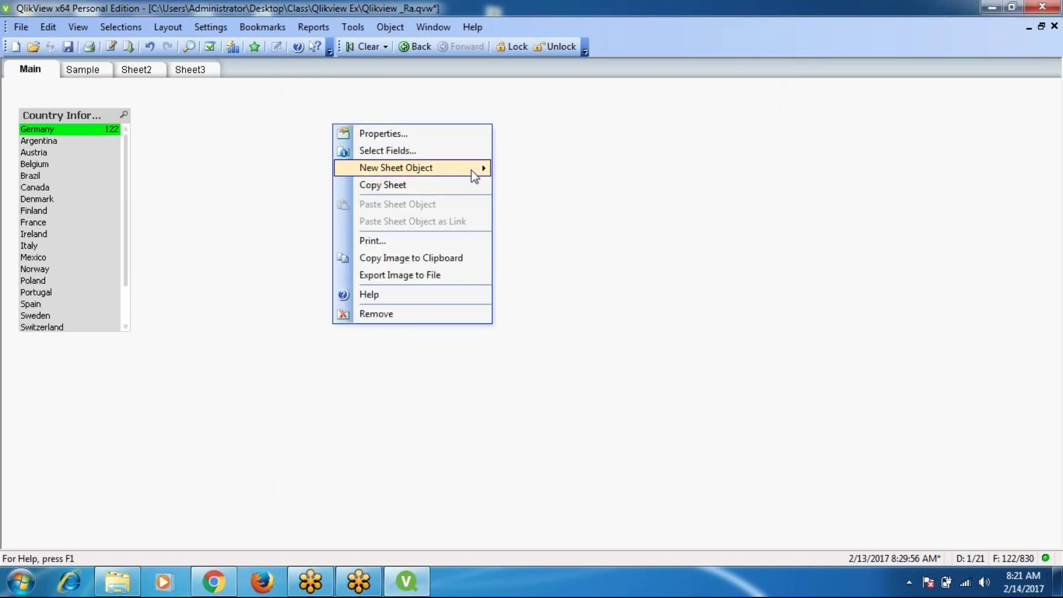
mouse_move(473, 169)
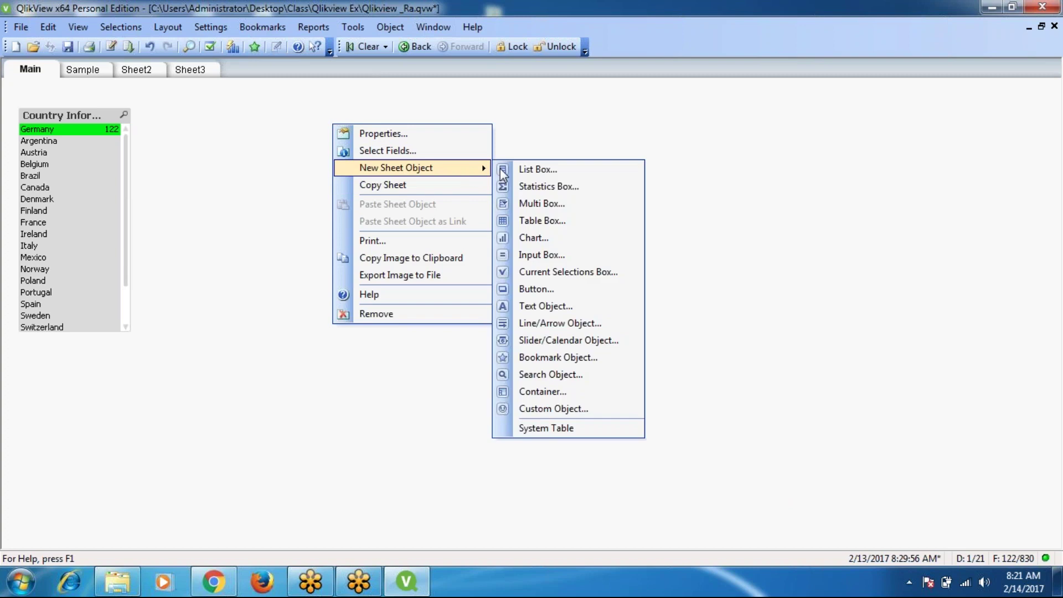
click(543, 220)
click(314, 200)
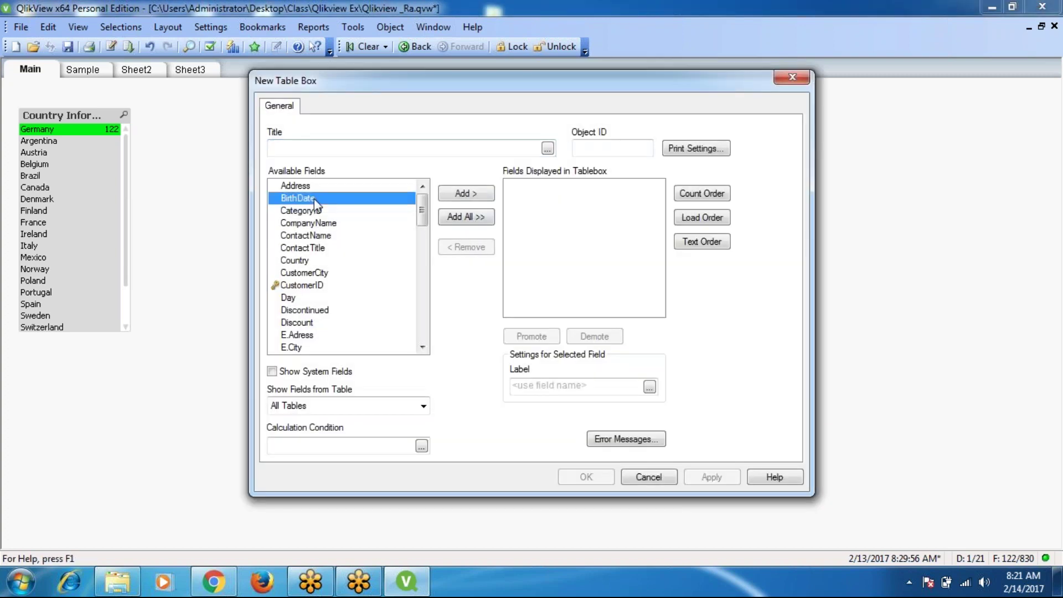
shift+click(292, 313)
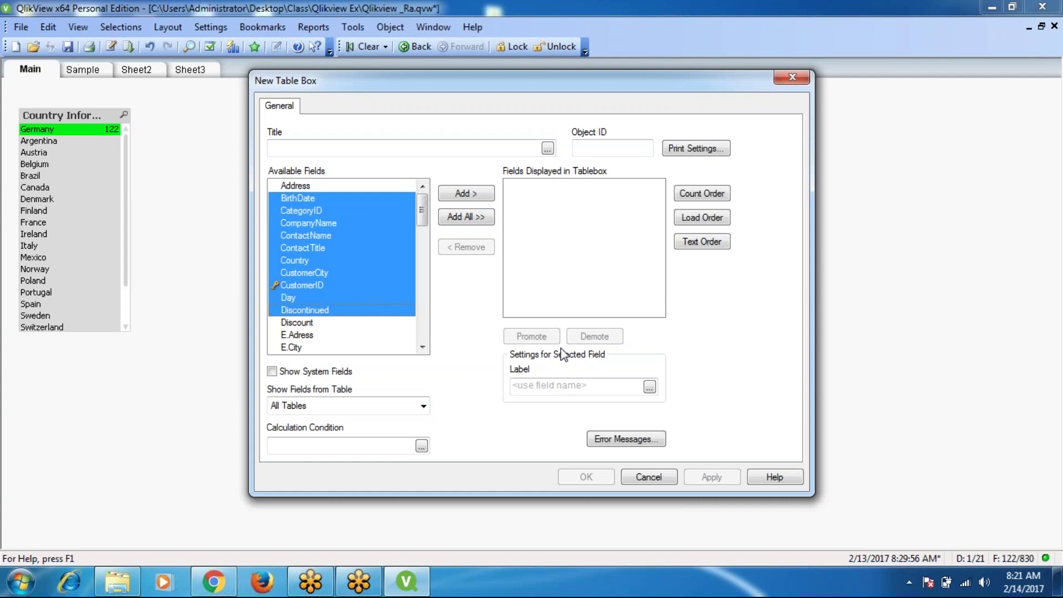
click(478, 199)
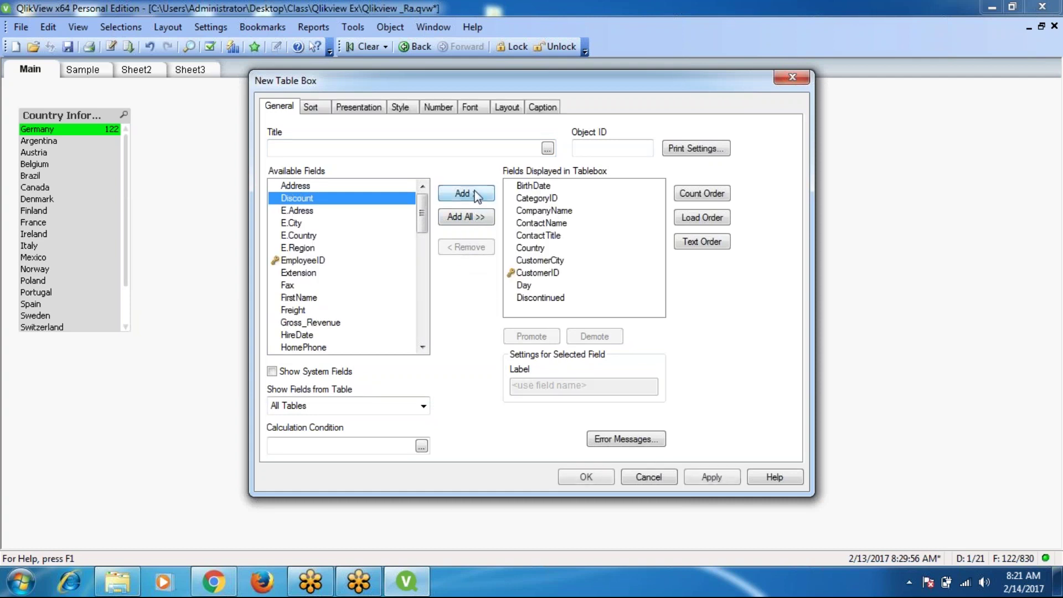
click(715, 479)
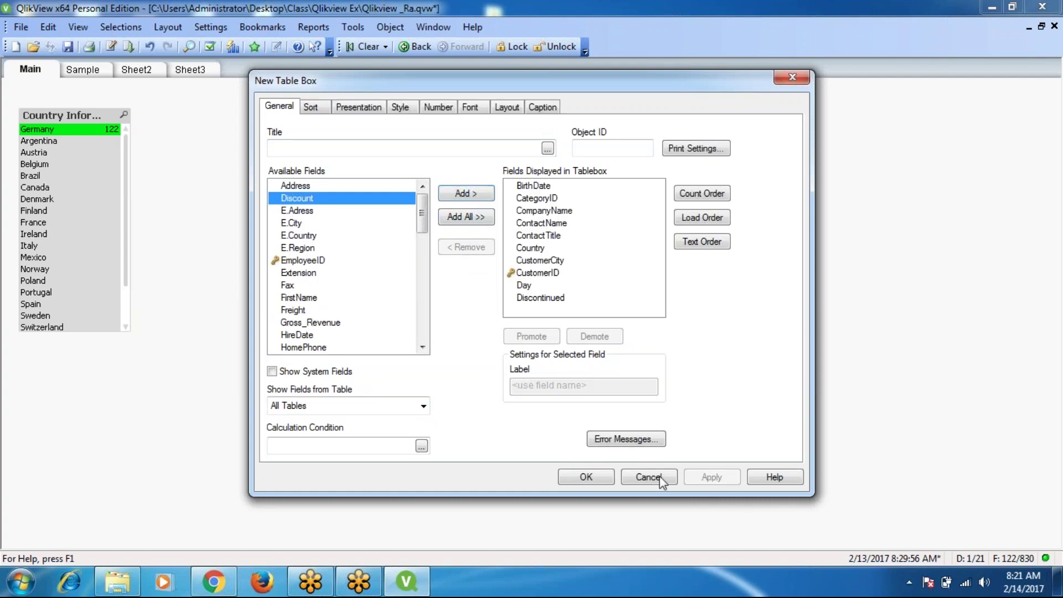
click(585, 477)
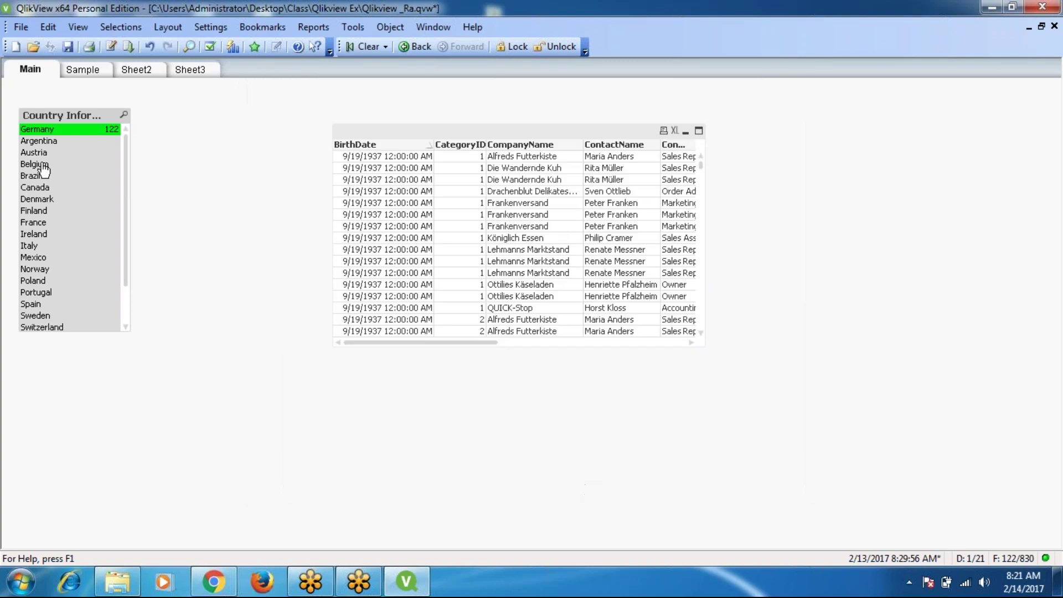
Step: Filter the table box by country, choosing Brazil, Denmark, France, Italy, France, Brazil and finally Mexico in the list box
click(37, 175)
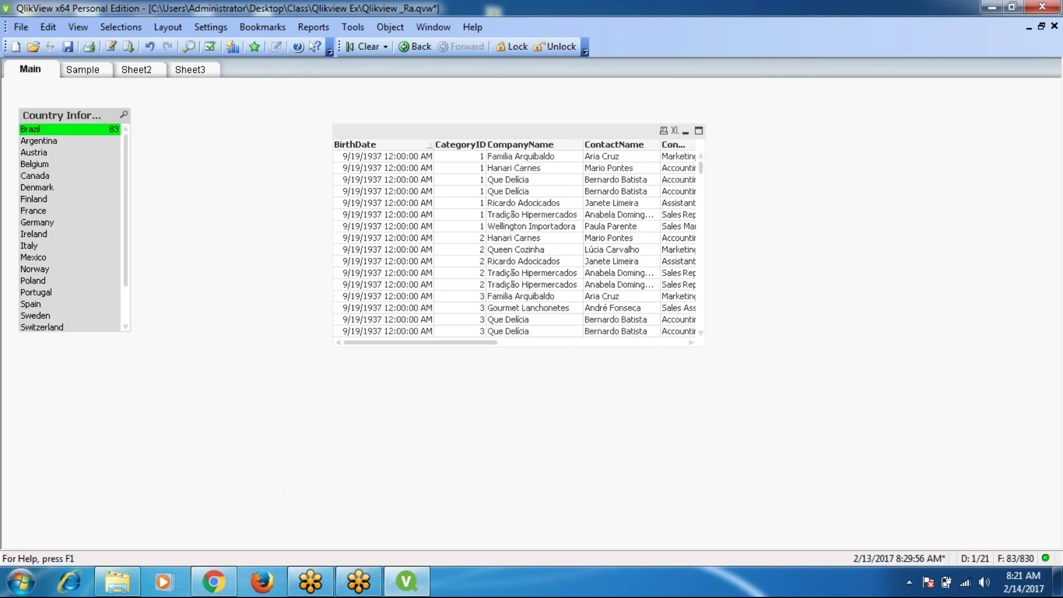
click(38, 188)
click(36, 212)
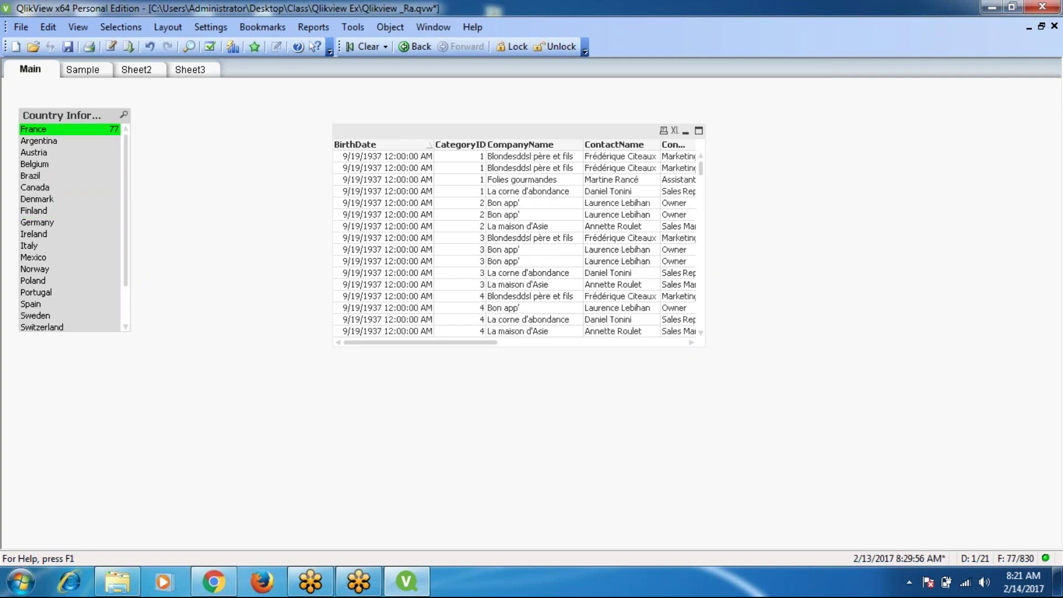
click(36, 247)
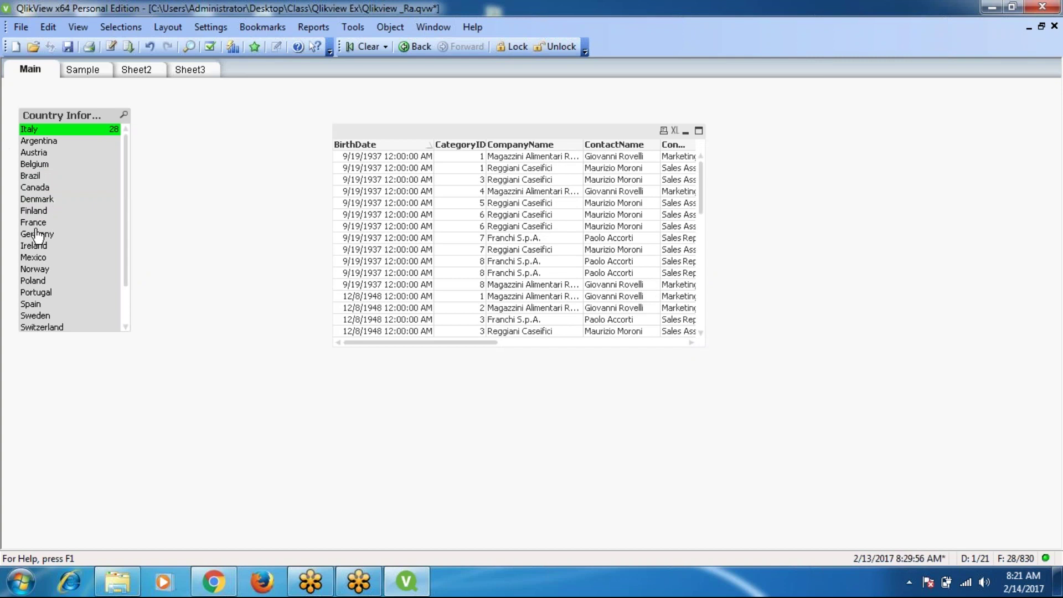
click(35, 224)
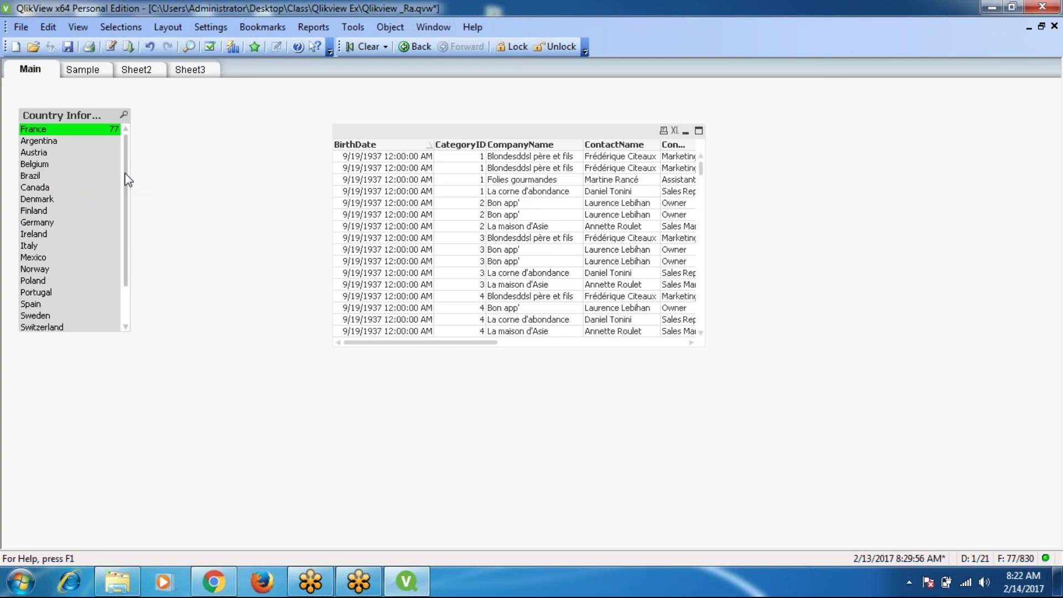
click(31, 176)
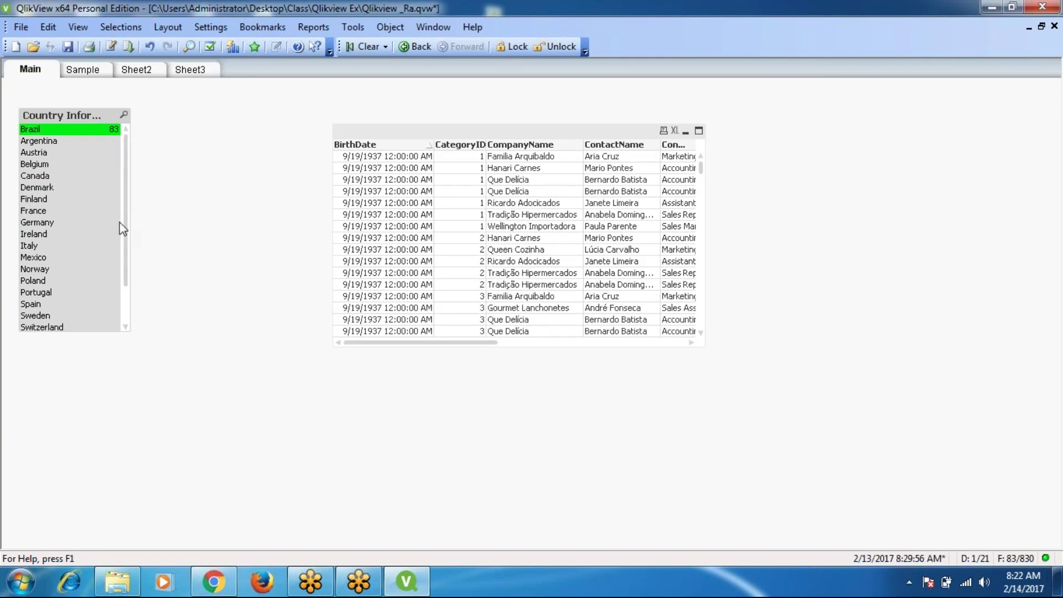
click(35, 258)
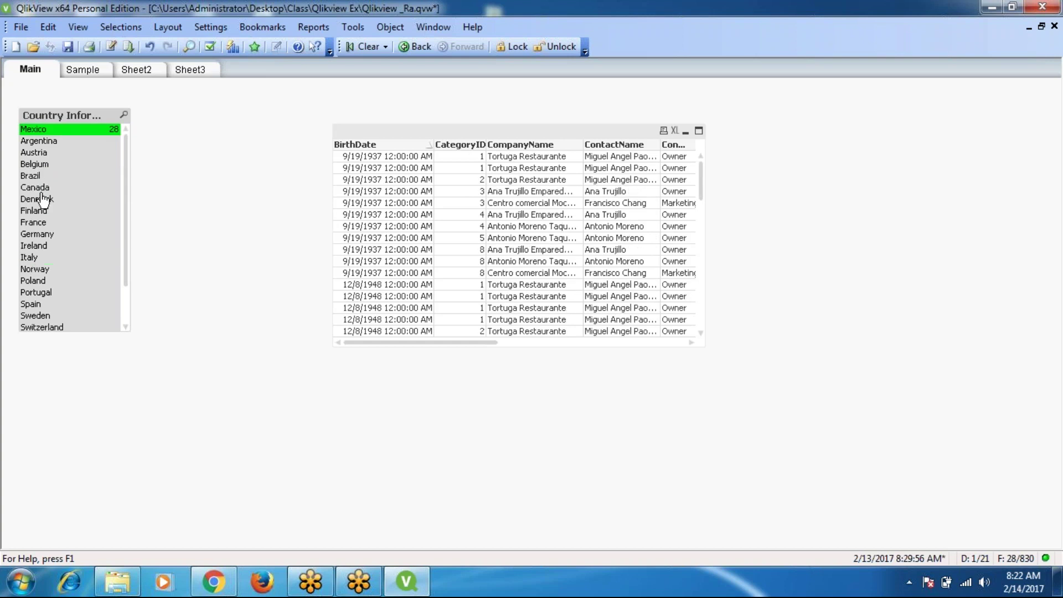
Step: Try the Show as TreeView option on the Country Information list box, applying it and turning it off again
right_click(86, 114)
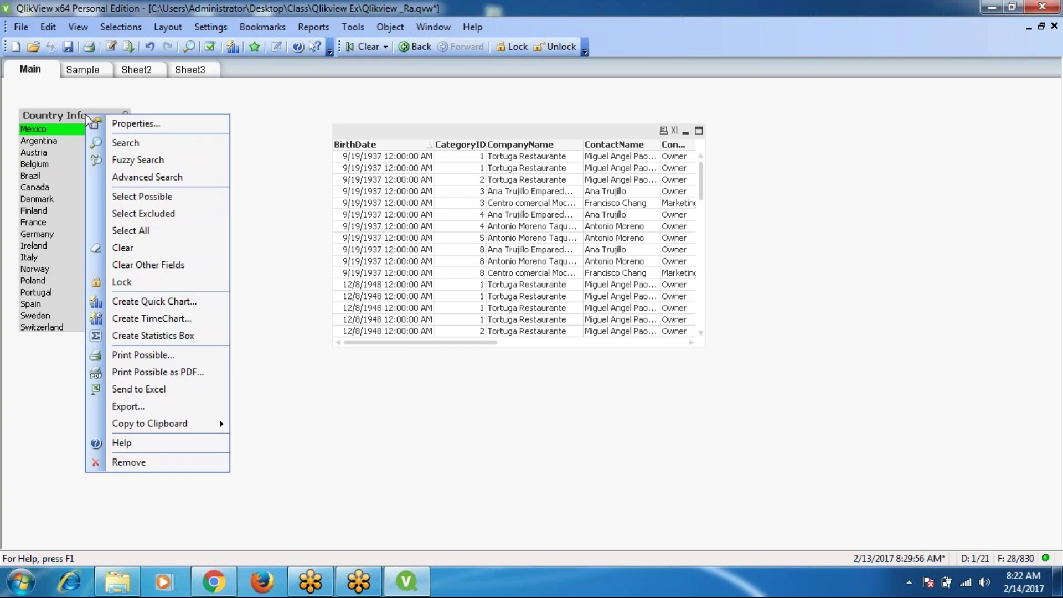
click(146, 124)
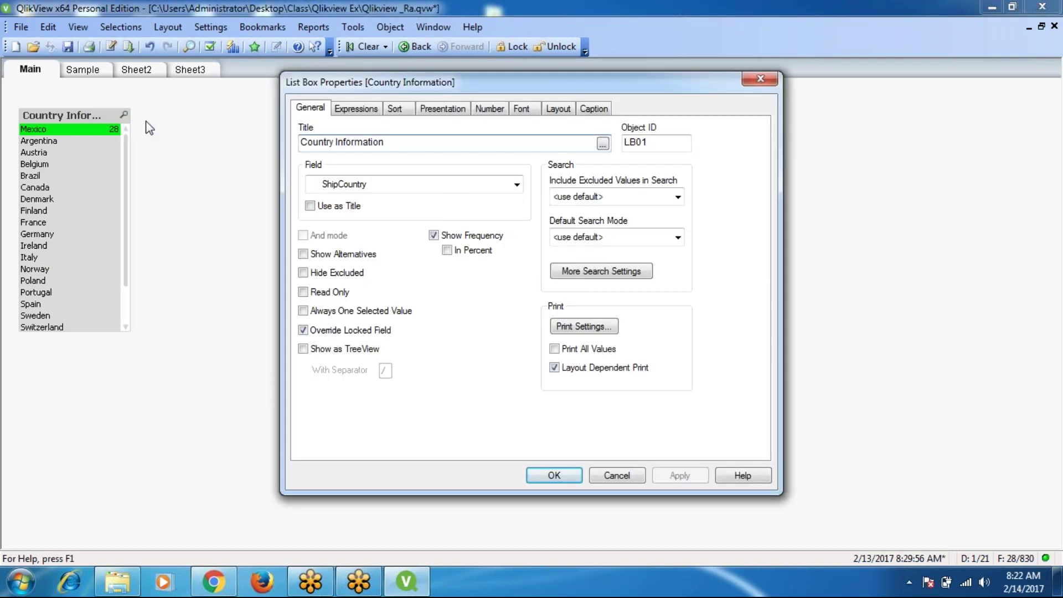
click(302, 349)
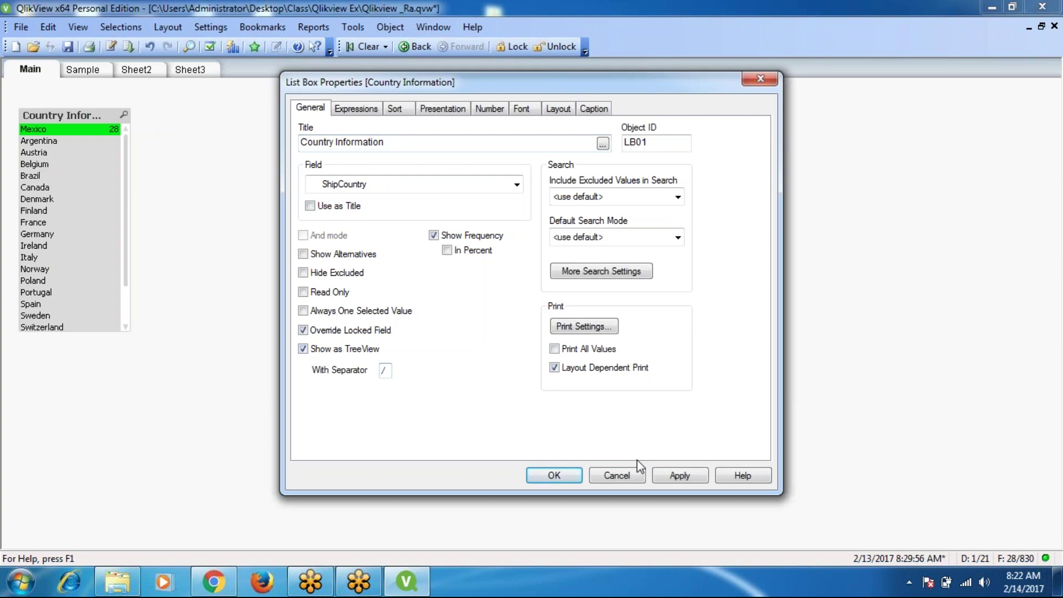
click(687, 476)
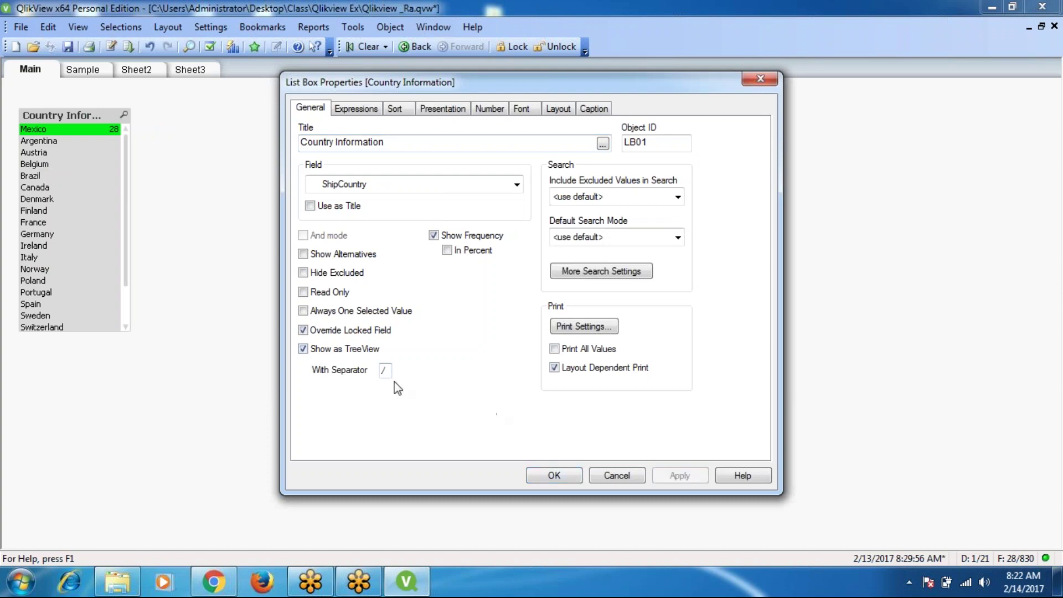
click(303, 349)
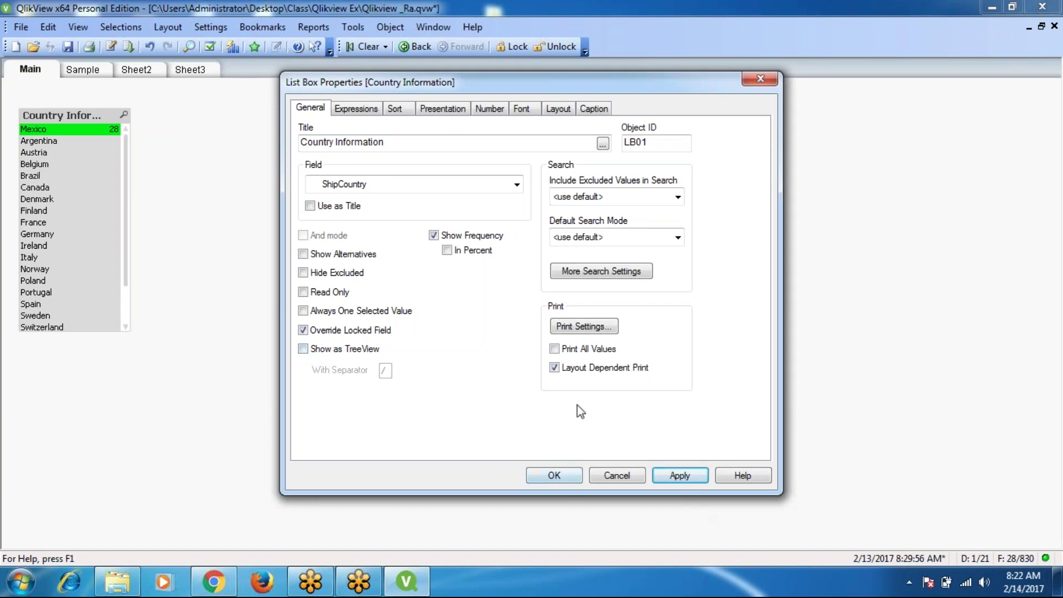
Step: Set the Country Information list box's Default Search Mode to Use Fuzzy Search and apply the change
click(677, 198)
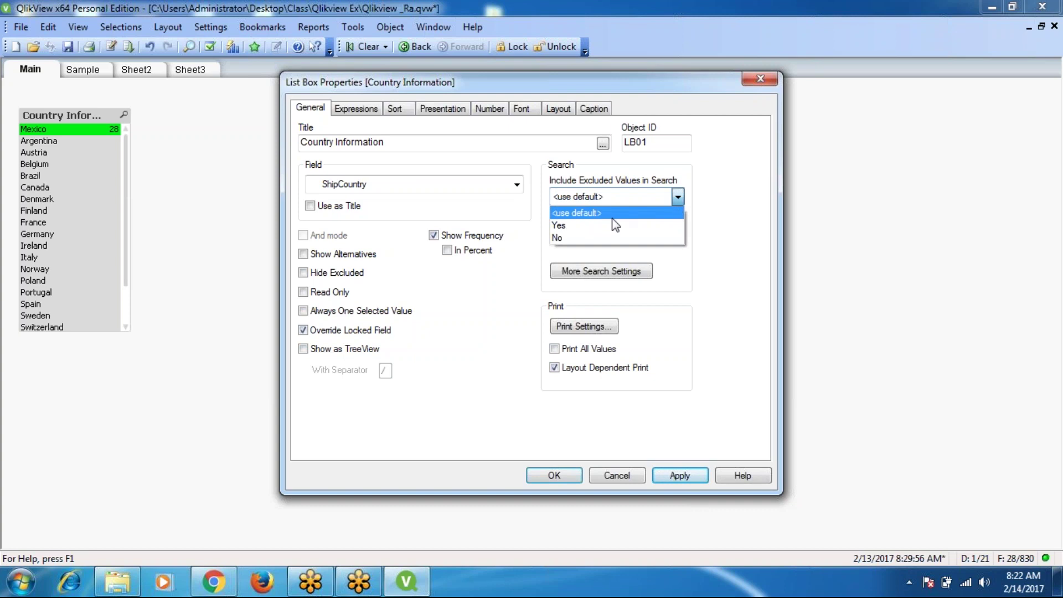
click(519, 253)
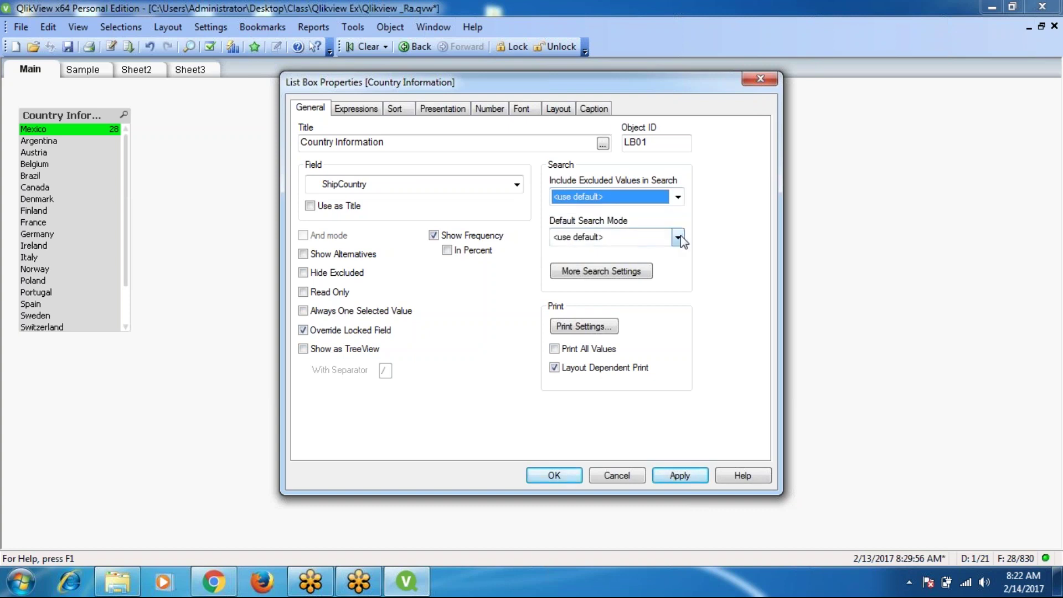
click(678, 237)
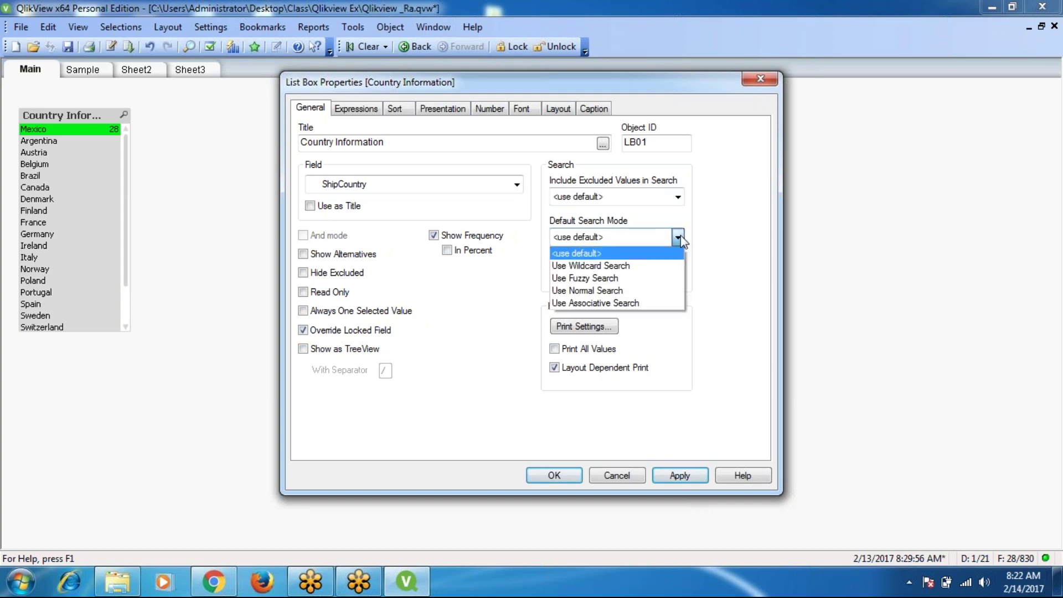
click(593, 284)
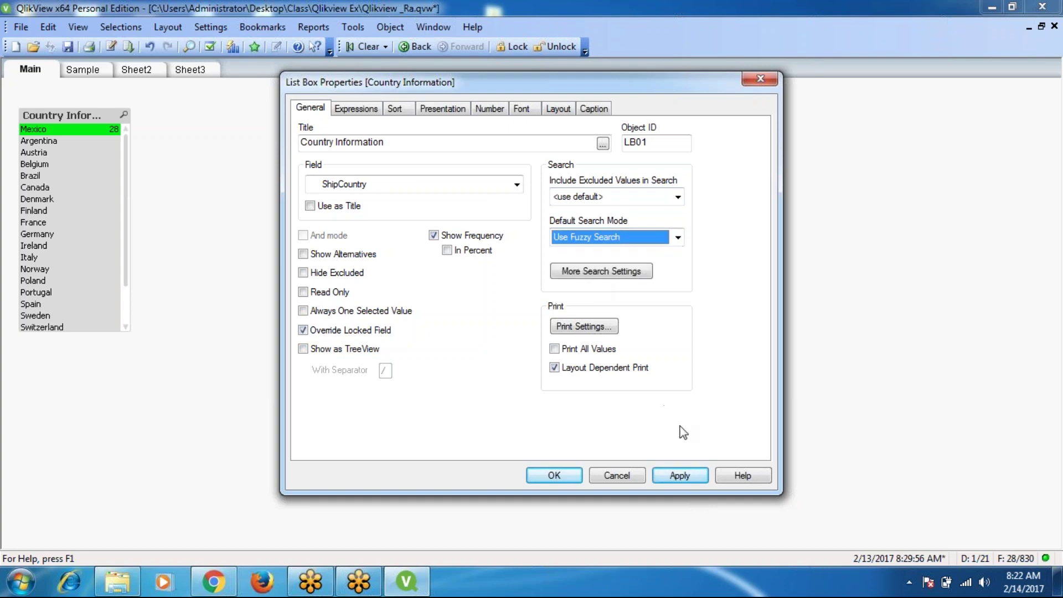
click(680, 475)
click(557, 475)
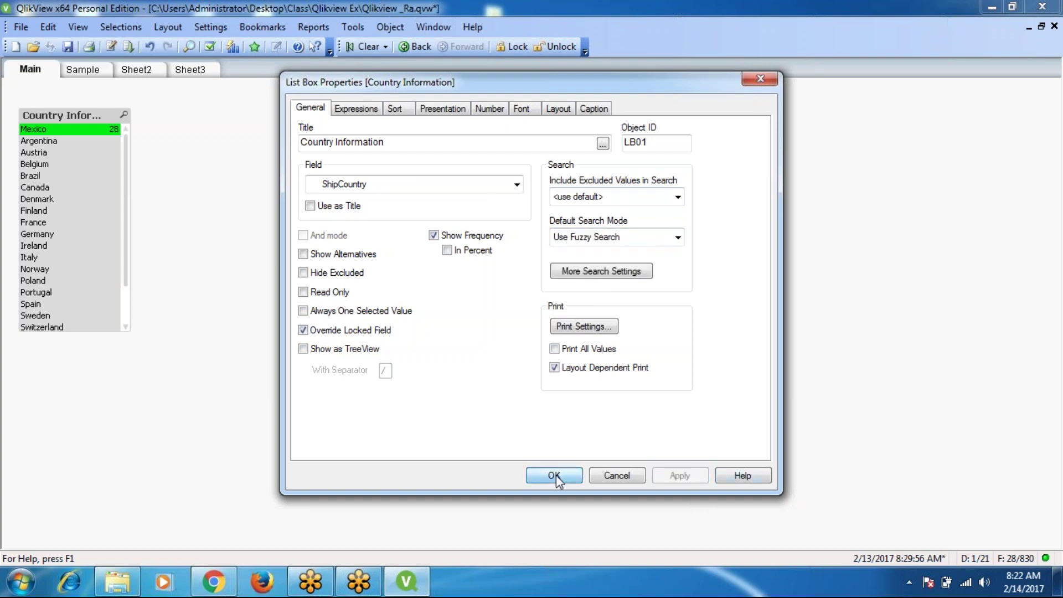
Step: Test fuzzy search in the Country Information list box with a, m, s, x, c and cc, and select Spain
click(125, 116)
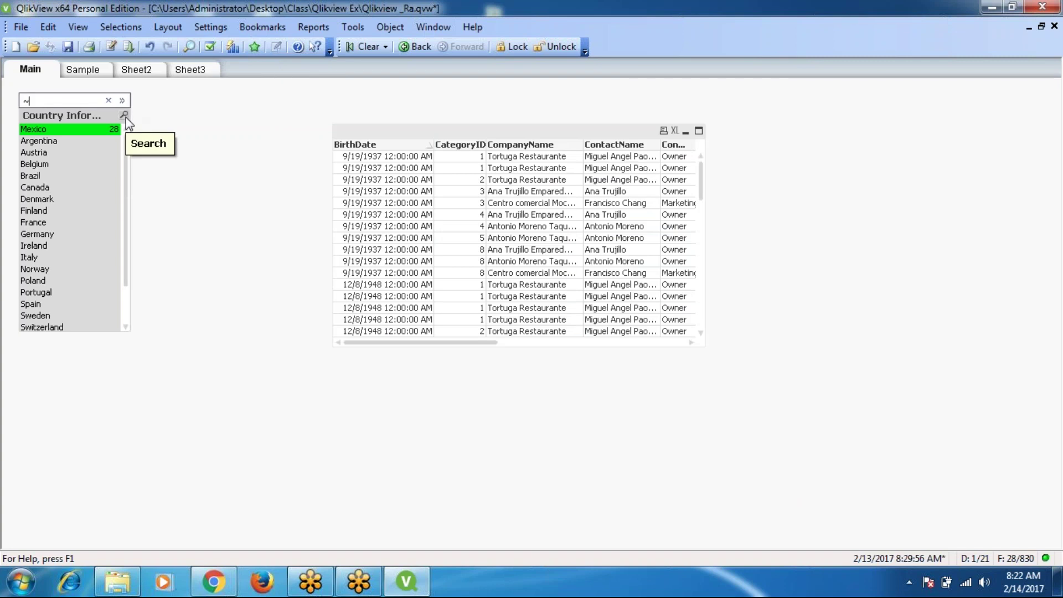
text(a)
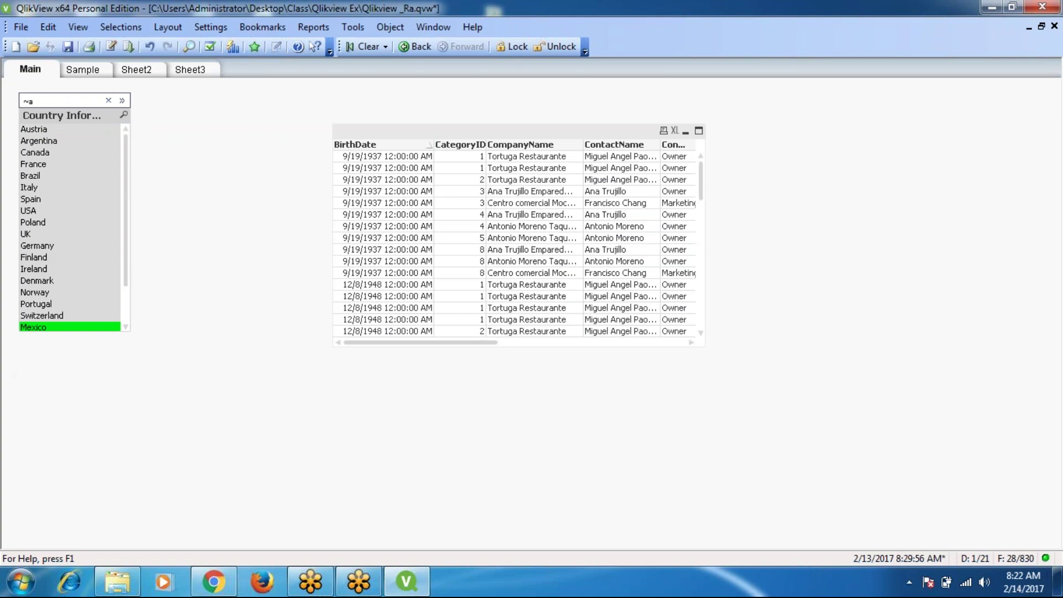
key(BackSpace)
text(m)
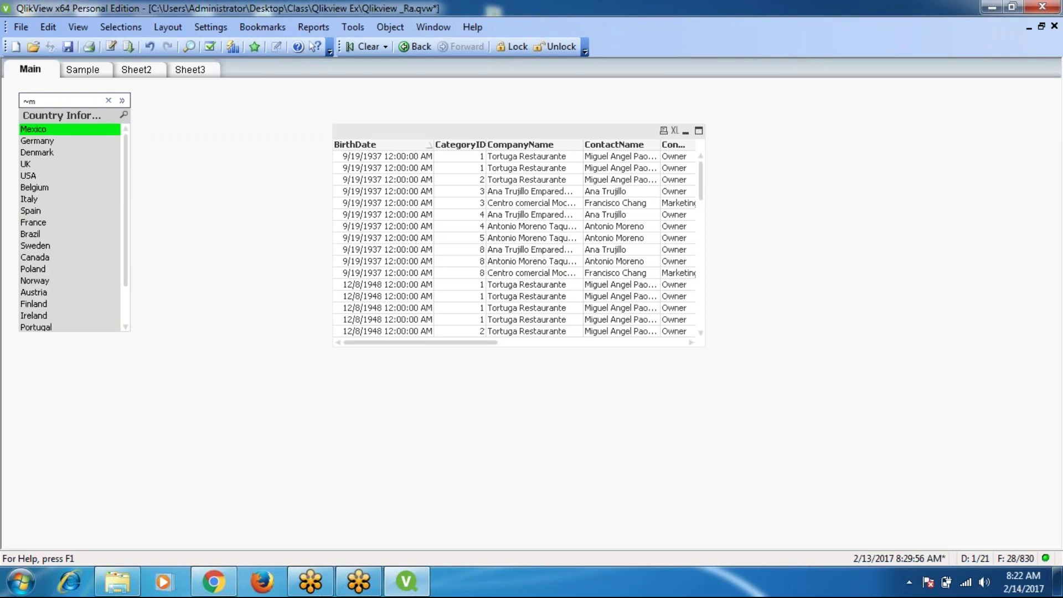
key(BackSpace)
text(s)
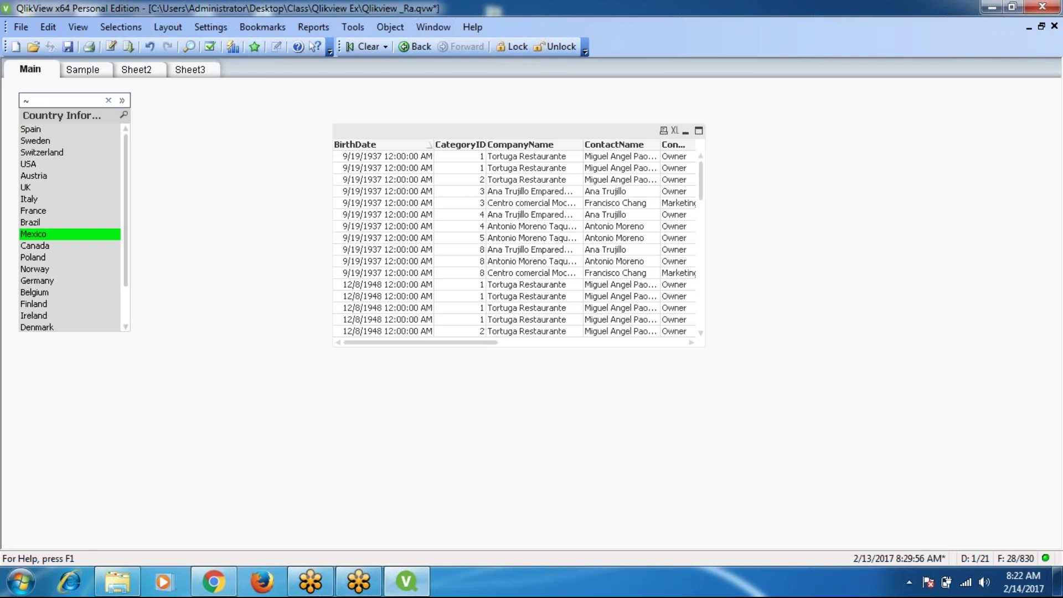
key(BackSpace)
text(m)
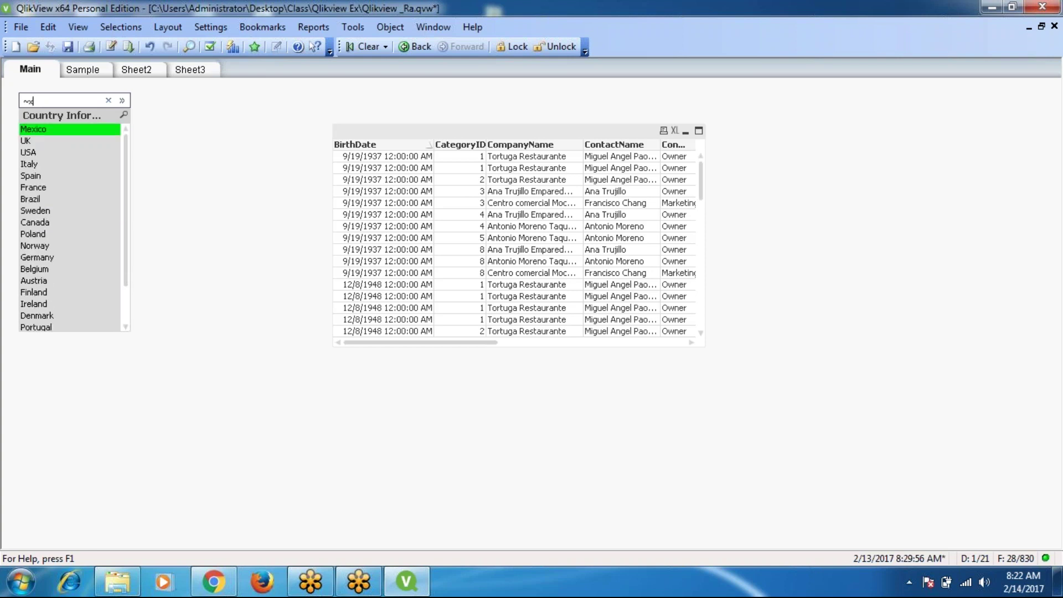
key(BackSpace)
text(c)
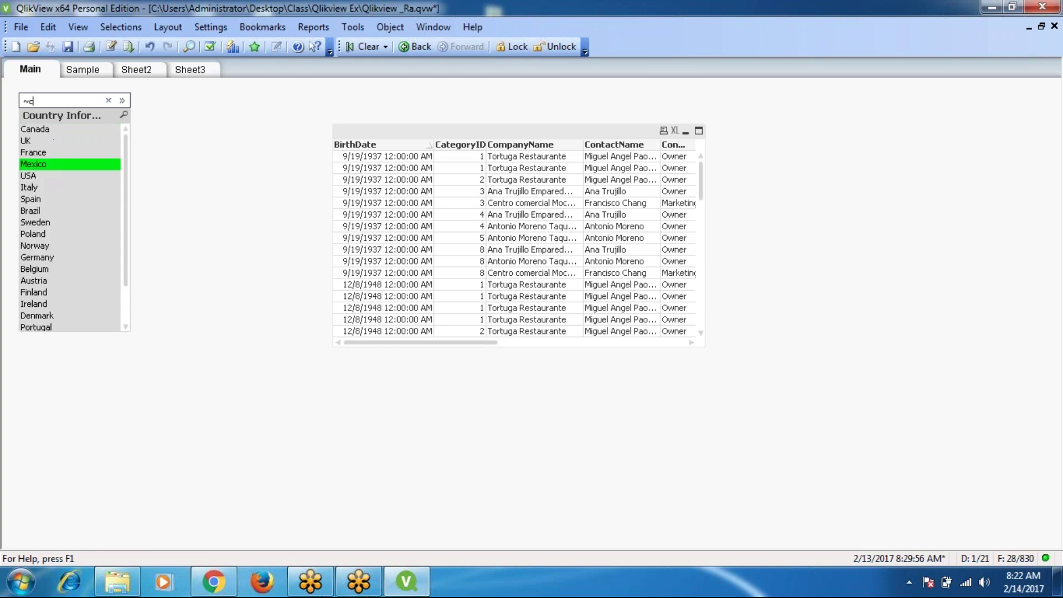
text(c)
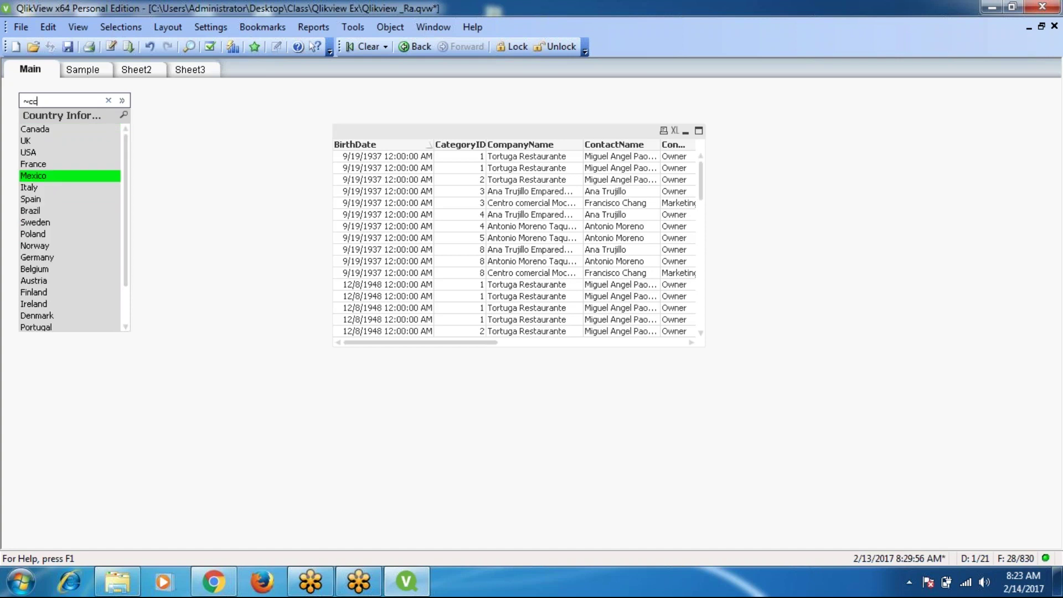
key(BackSpace)
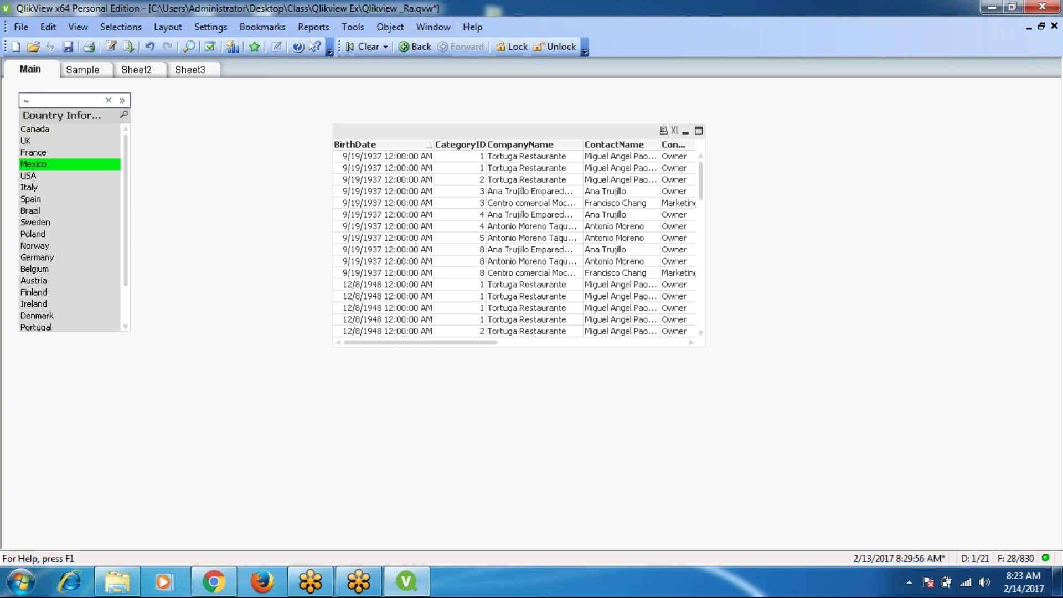
click(31, 270)
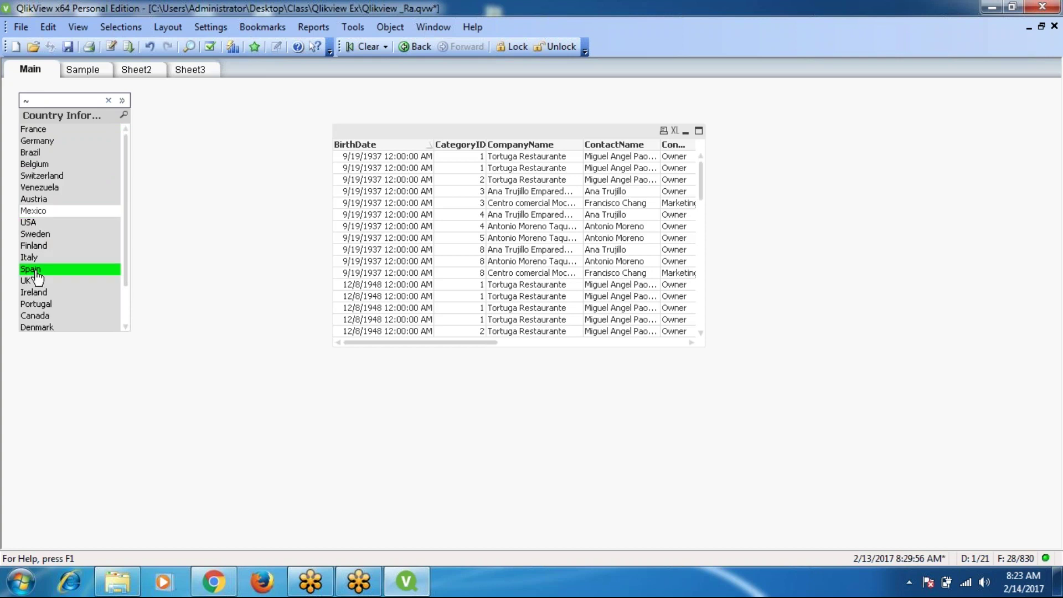
Step: Change the Country Information list box's Default Search Mode to Use Wildcard Search and apply it
right_click(85, 116)
click(135, 124)
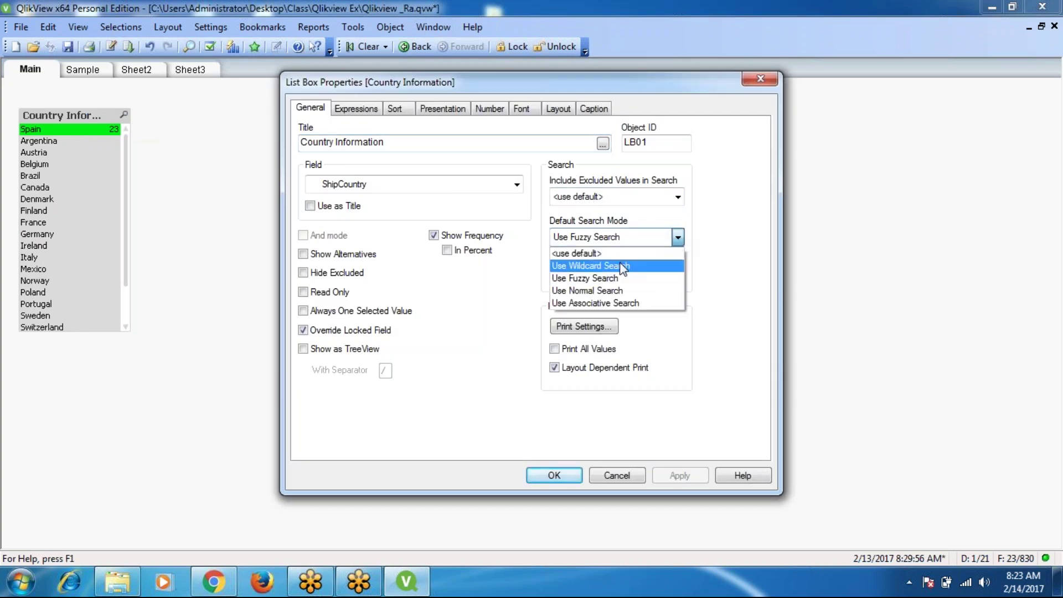
click(601, 267)
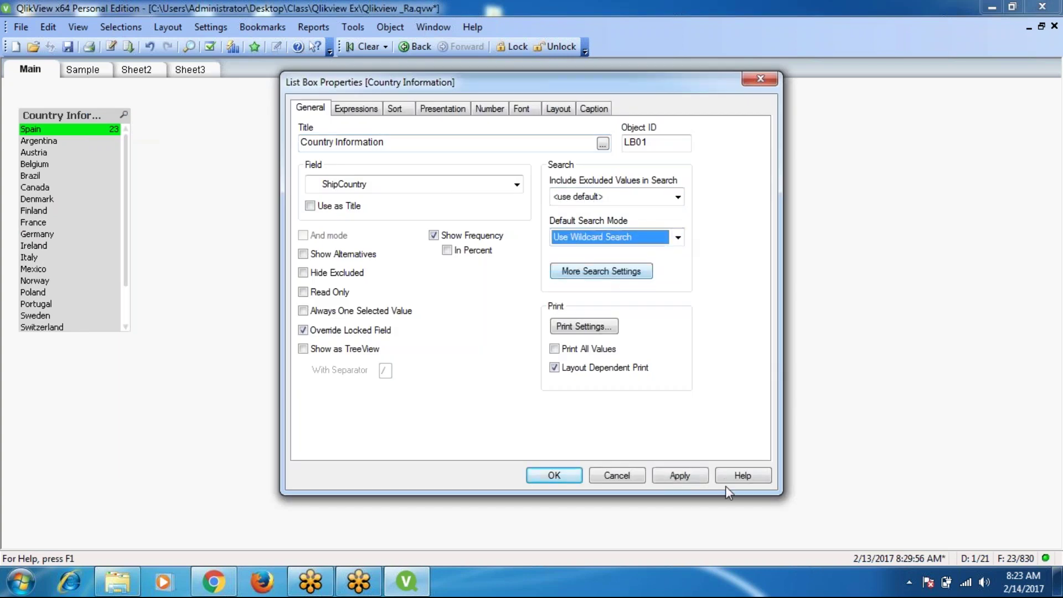
click(681, 476)
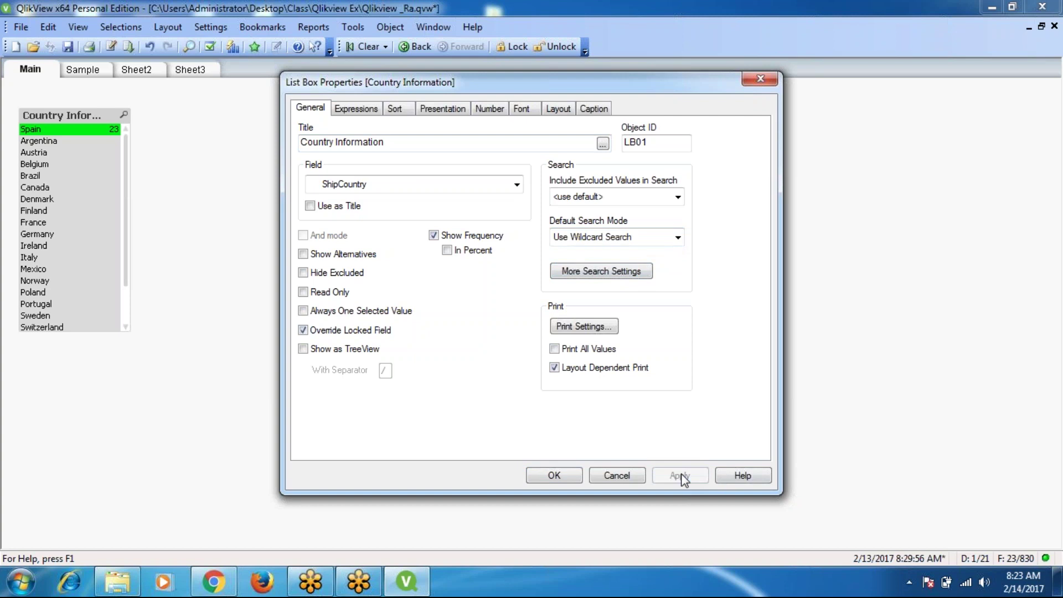
click(551, 475)
Step: Test wildcard search in the Country Information list box with a and usa, and clear the search text
click(122, 123)
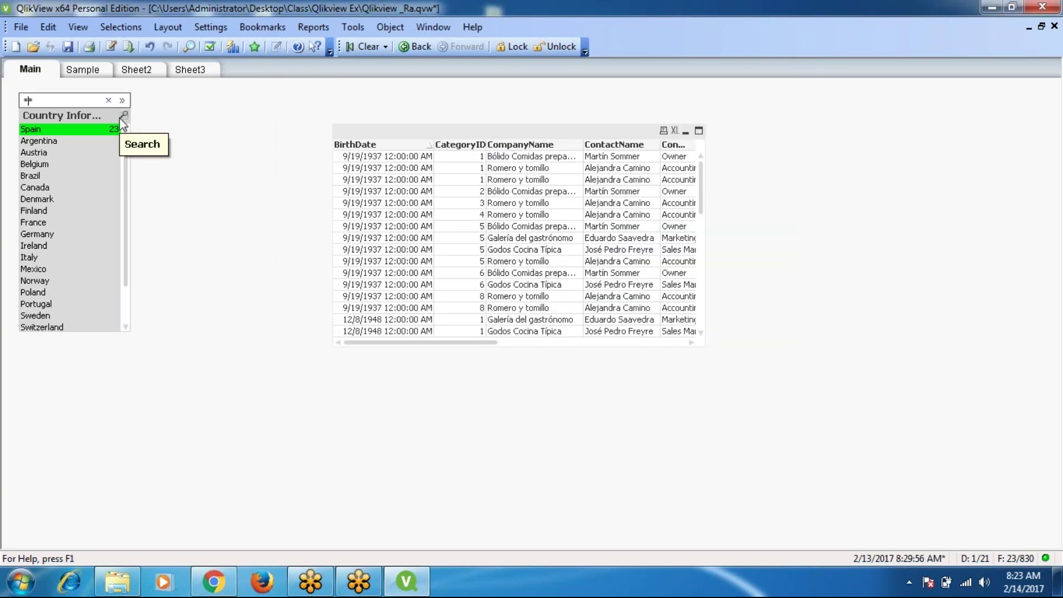
text(a)
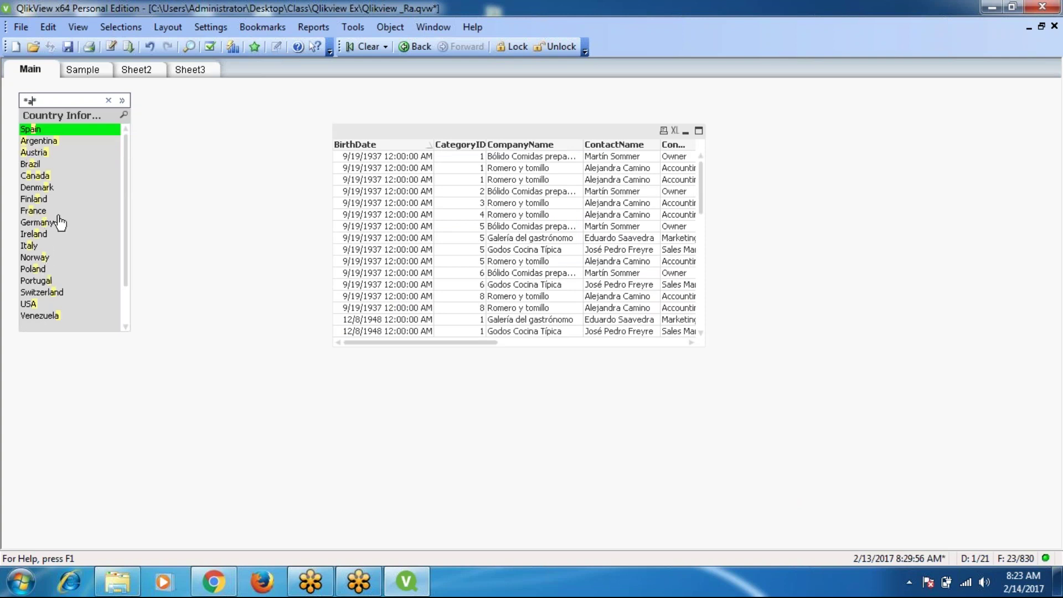
key(BackSpace)
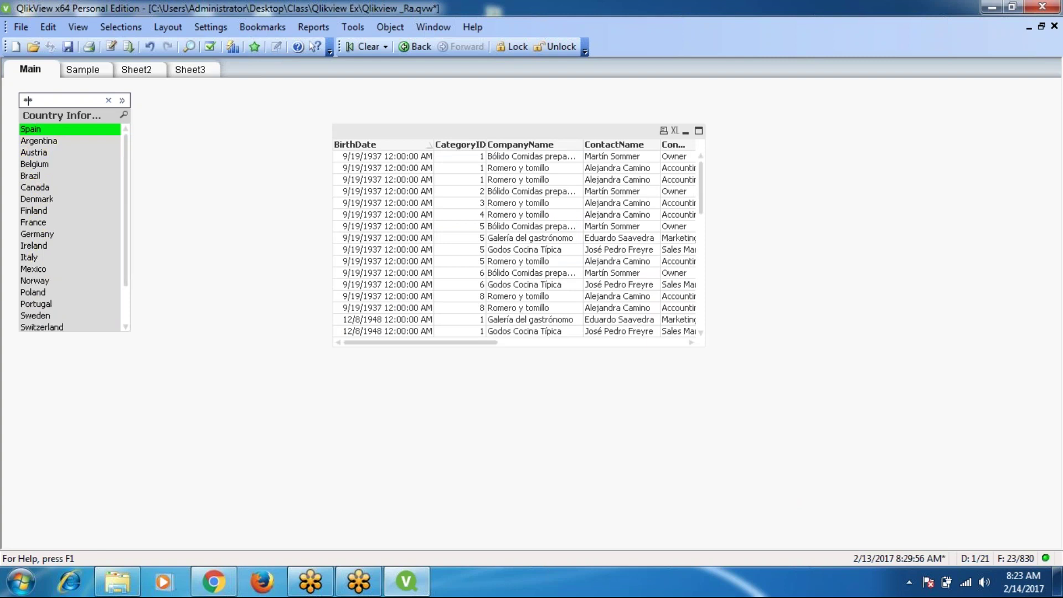
text(usa)
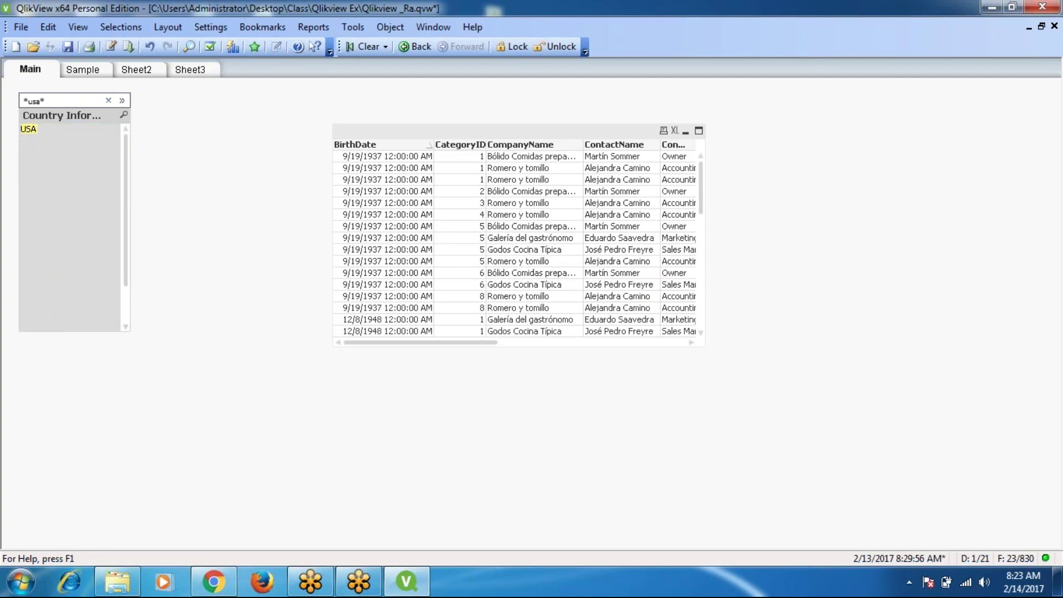
key(BackSpace)
key(BackSpace)
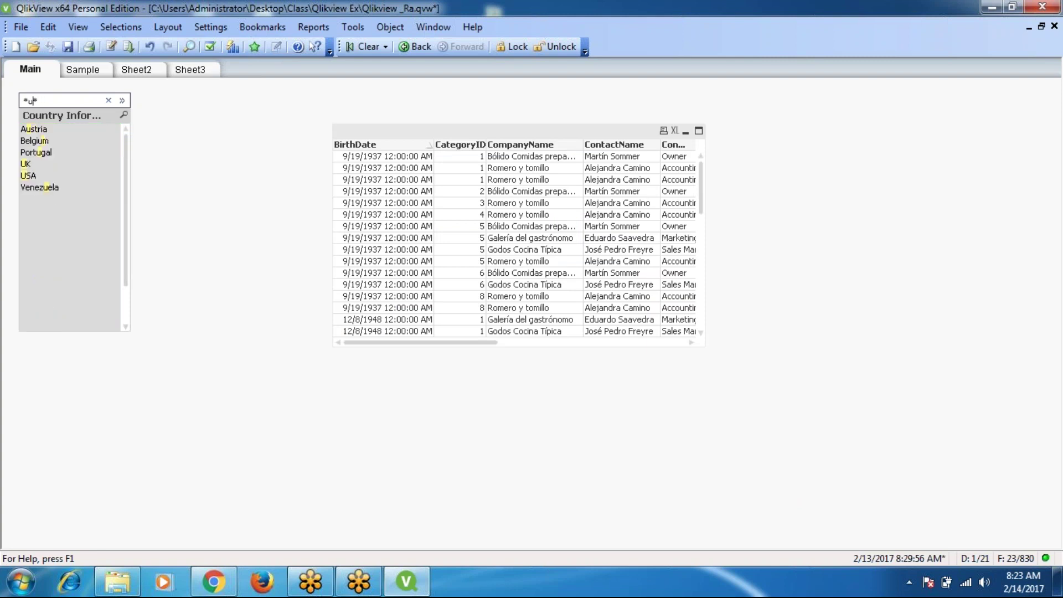
key(BackSpace)
text(usa)
key(BackSpace)
key(BackSpace)
key(BackSpace)
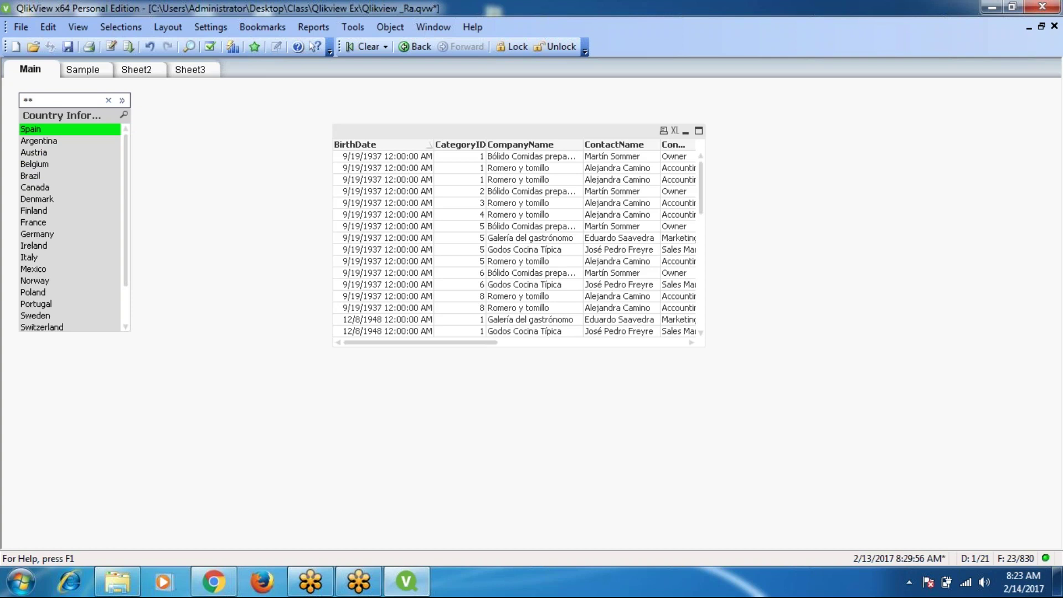
Step: Switch the Country Information list box's Default Search Mode to Use Normal Search and apply the setting
right_click(85, 115)
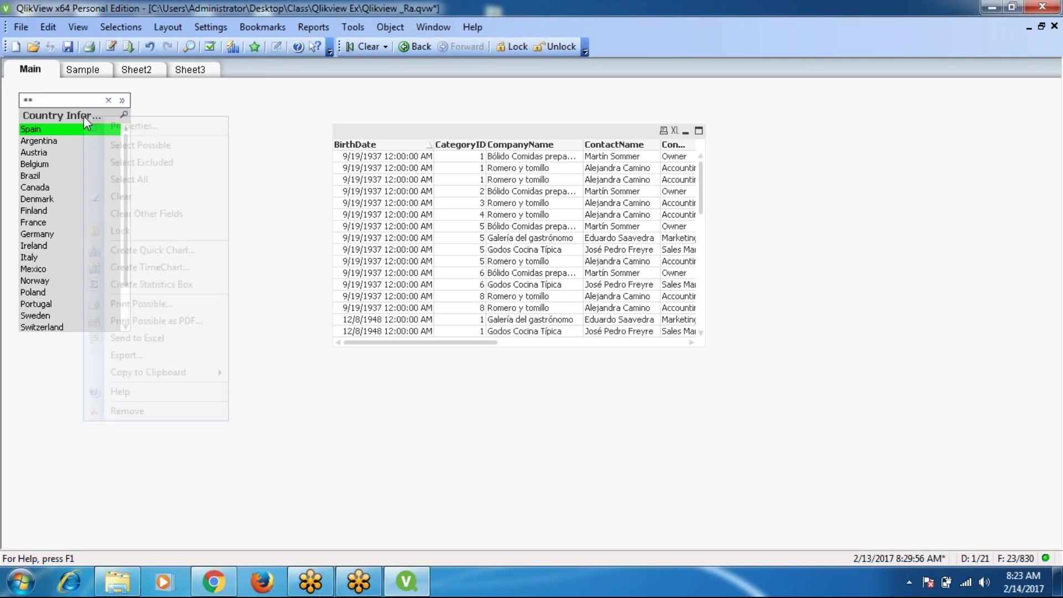
click(139, 125)
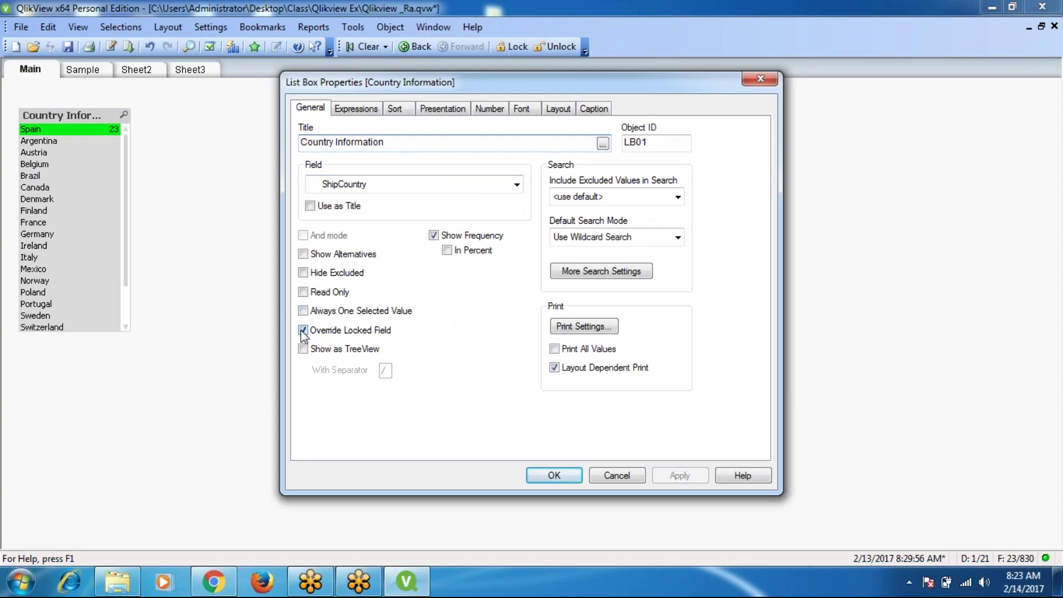
click(677, 238)
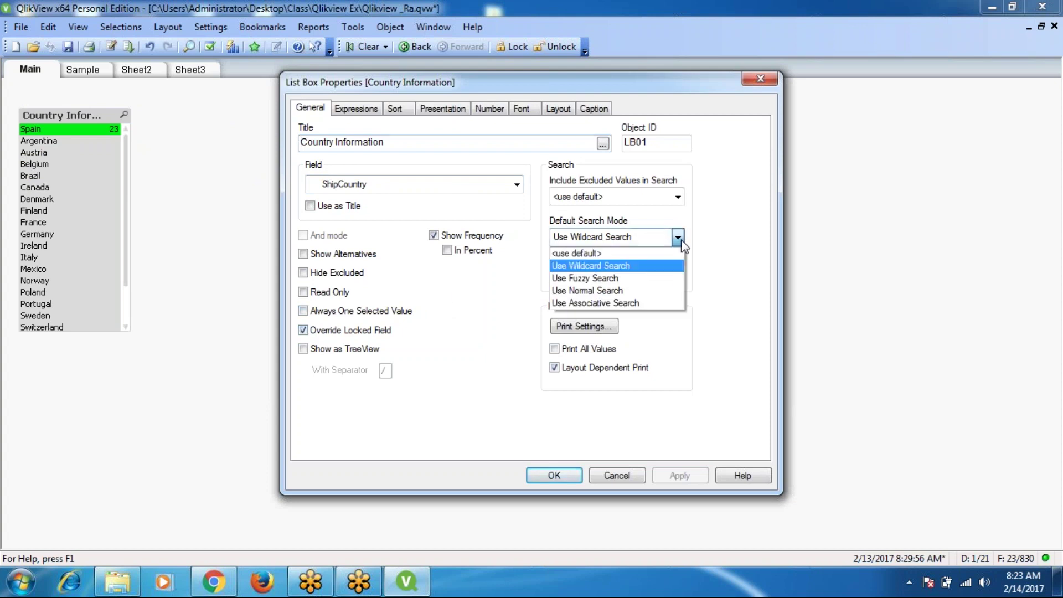
click(599, 289)
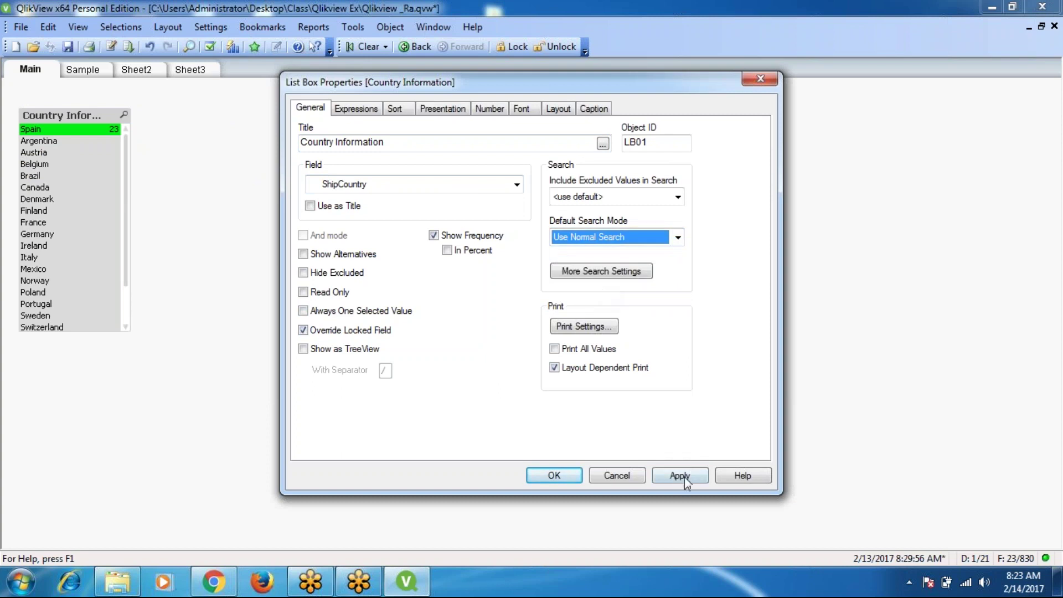
click(682, 476)
click(556, 477)
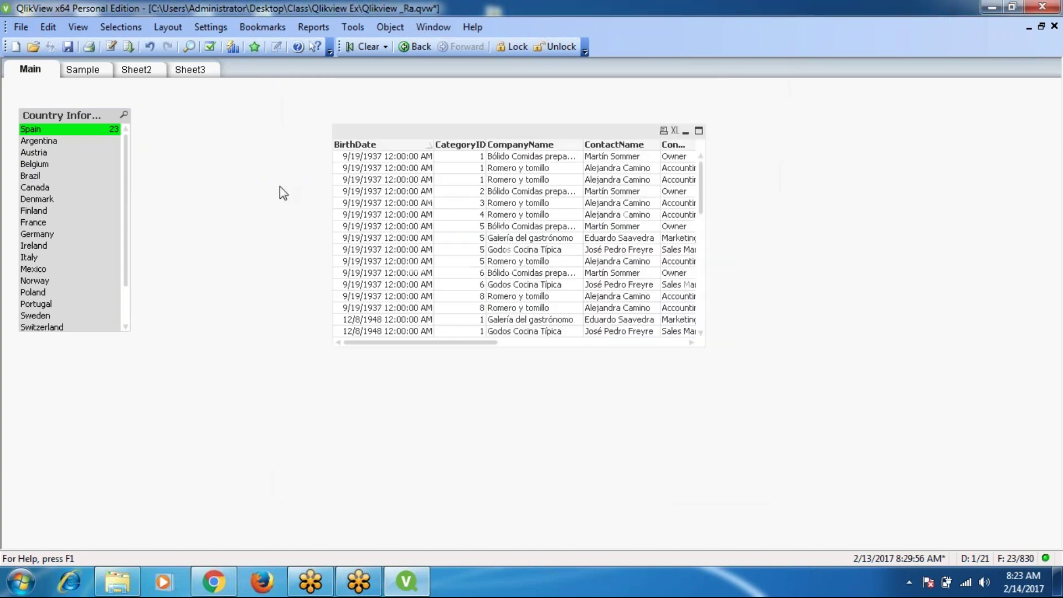
Step: Test normal search in the Country Information list box with s, and clear and close the search
click(123, 116)
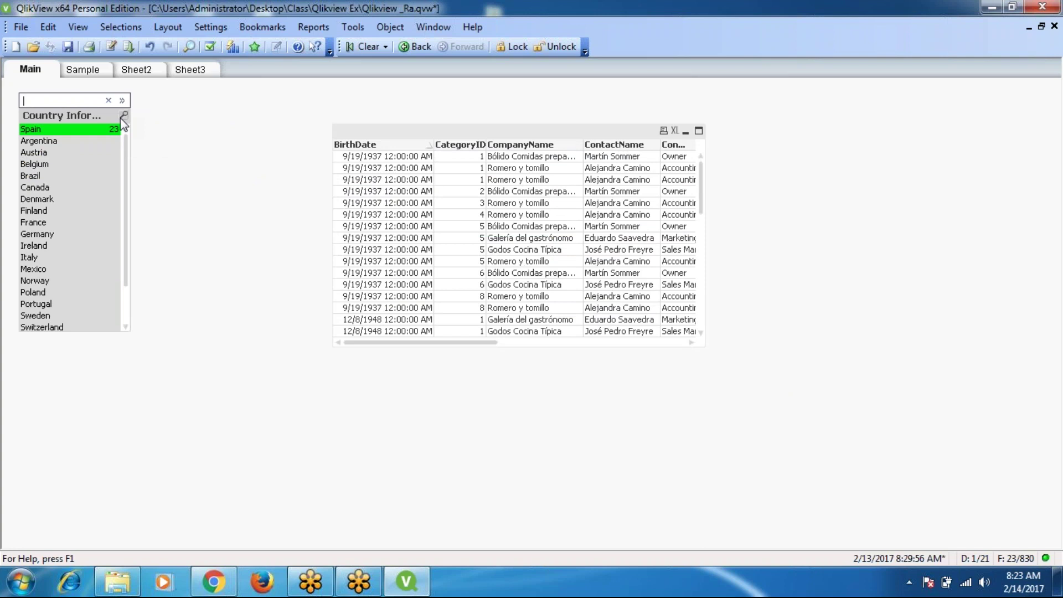
text(s)
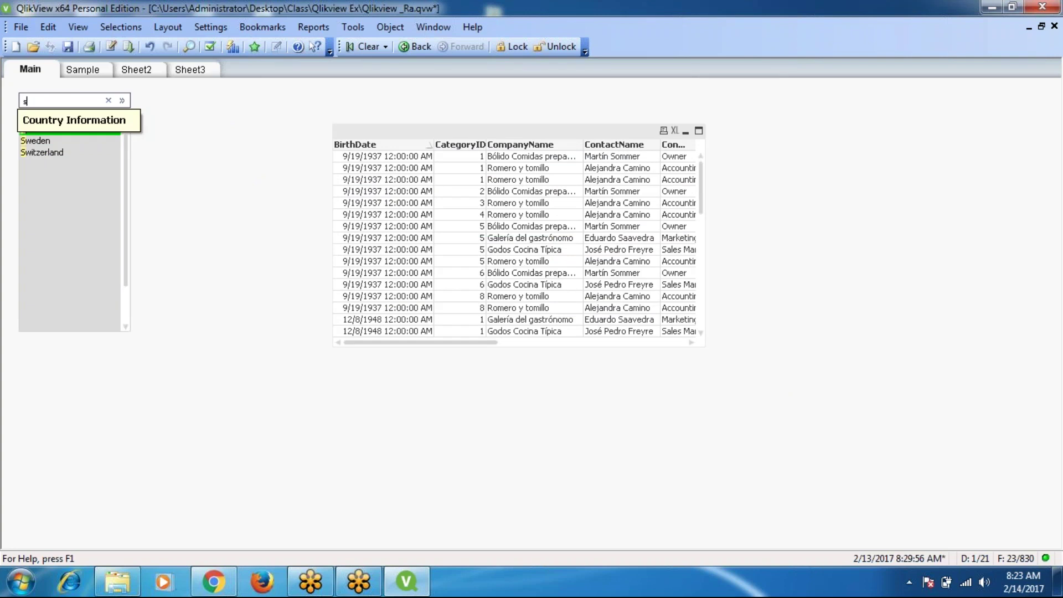
key(BackSpace)
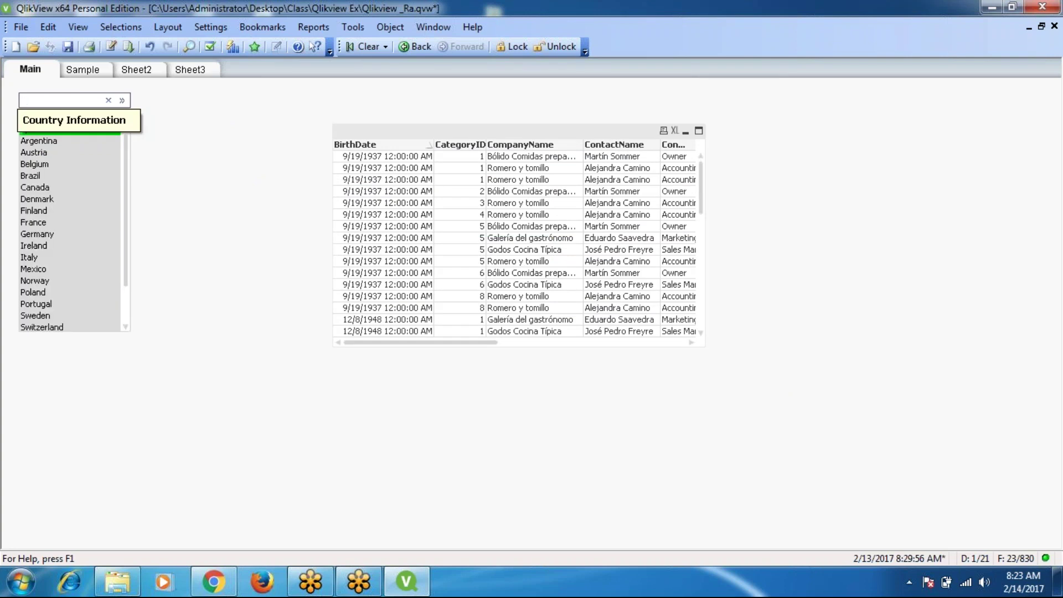
click(232, 247)
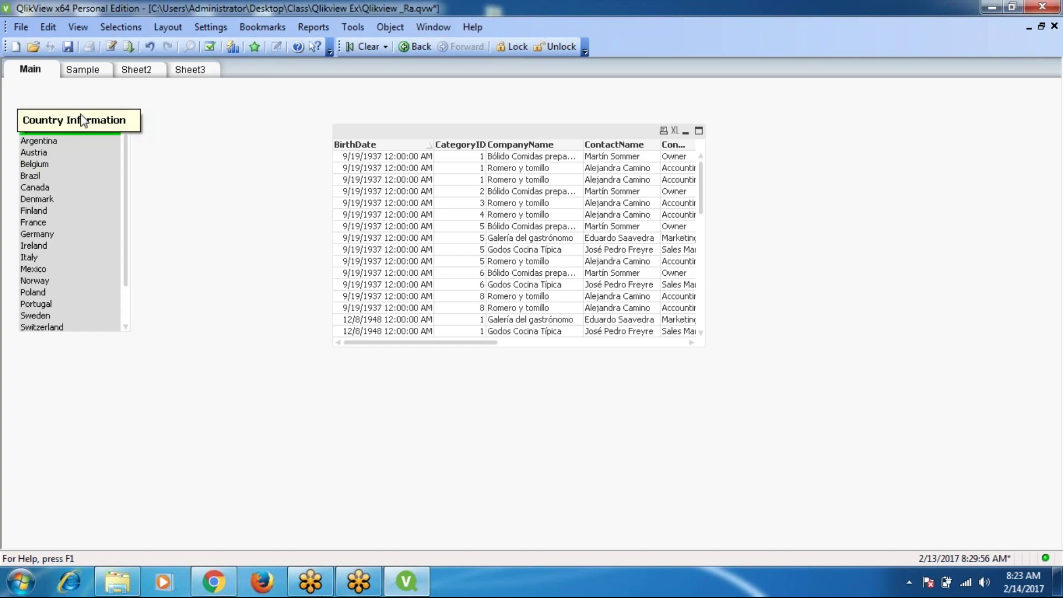
Step: Enable sorting by Numeric Value with Ascending order in the Country Information list box's properties
right_click(83, 120)
click(128, 123)
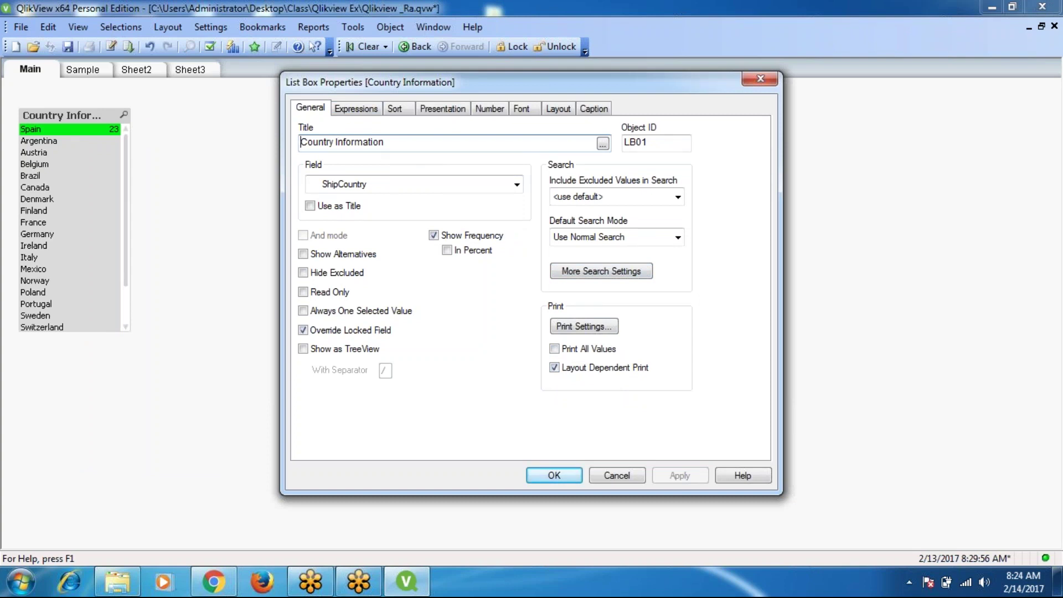
click(355, 108)
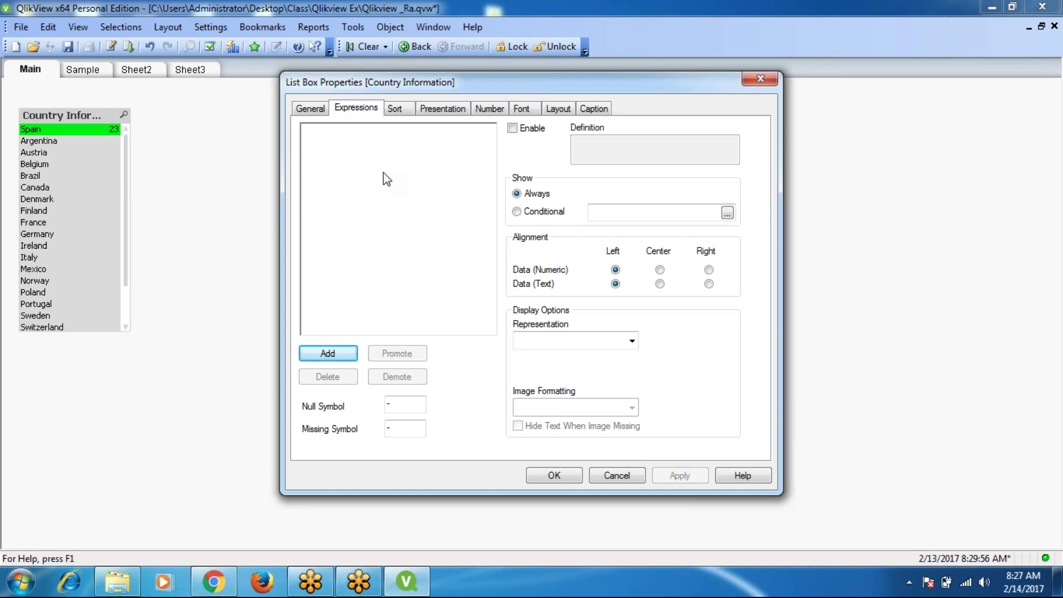
click(393, 109)
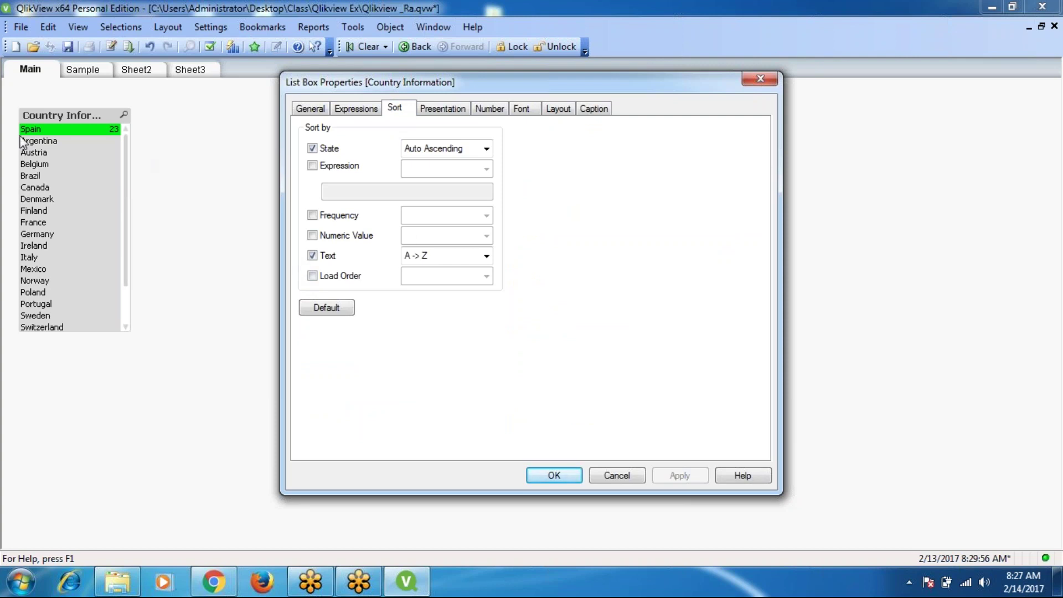
click(313, 235)
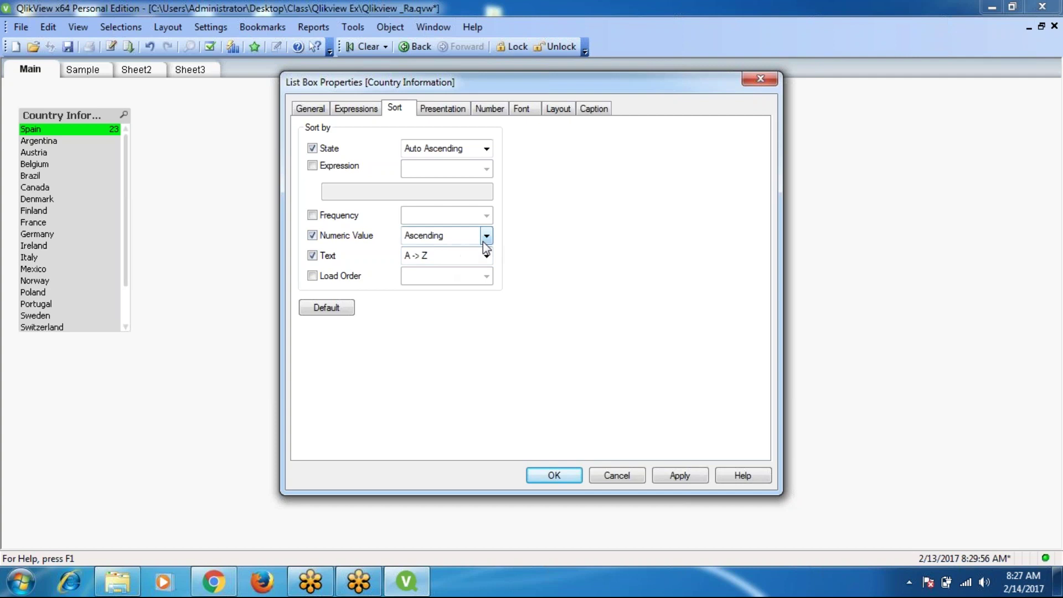
click(487, 235)
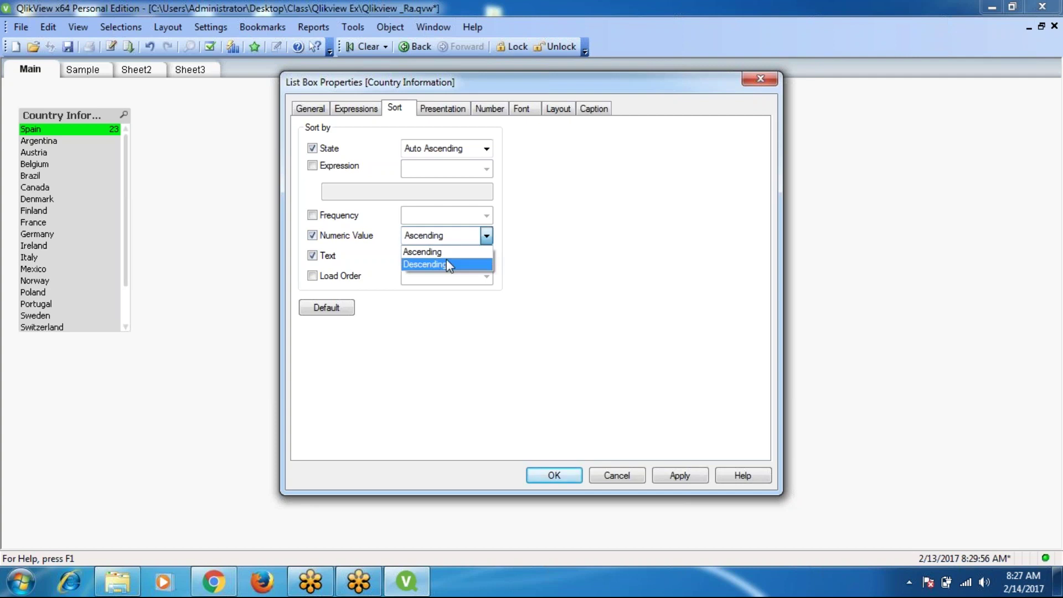
click(567, 267)
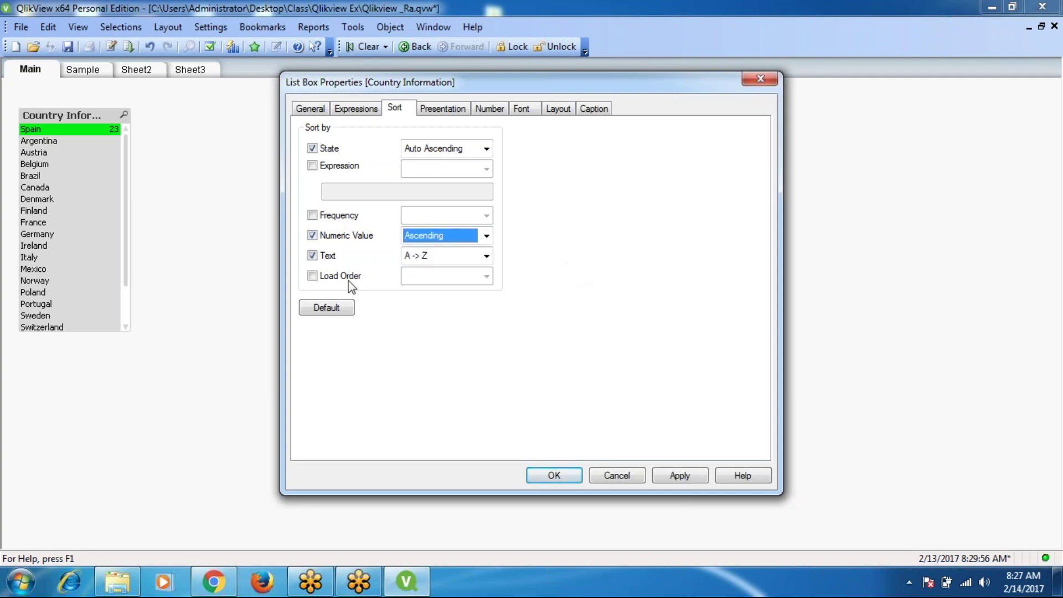
Step: Try the Z -> A order for the Text sort and return it to A -> Z
click(313, 256)
click(312, 257)
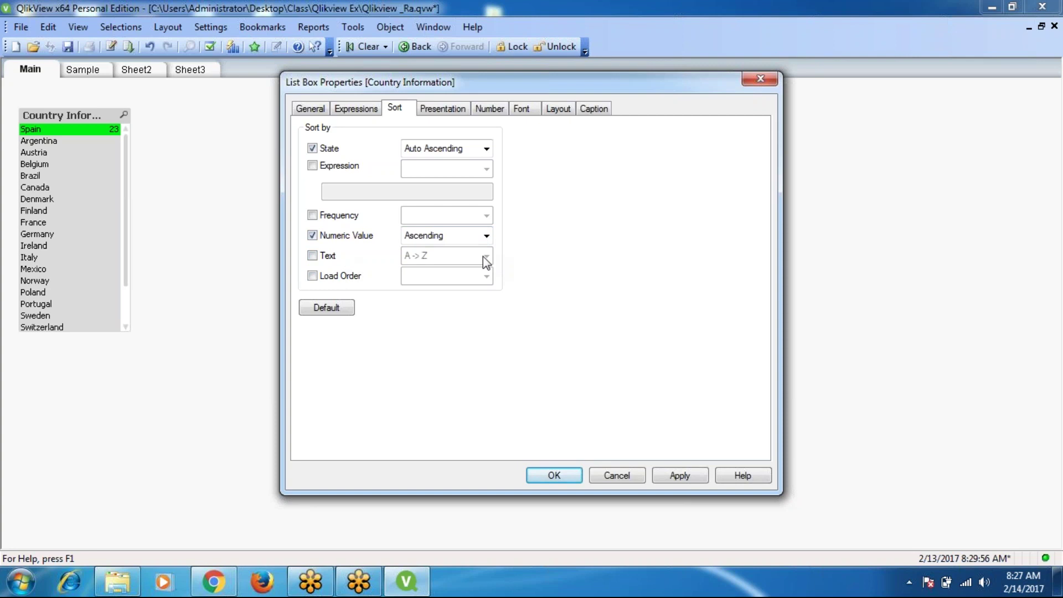
click(312, 255)
click(486, 256)
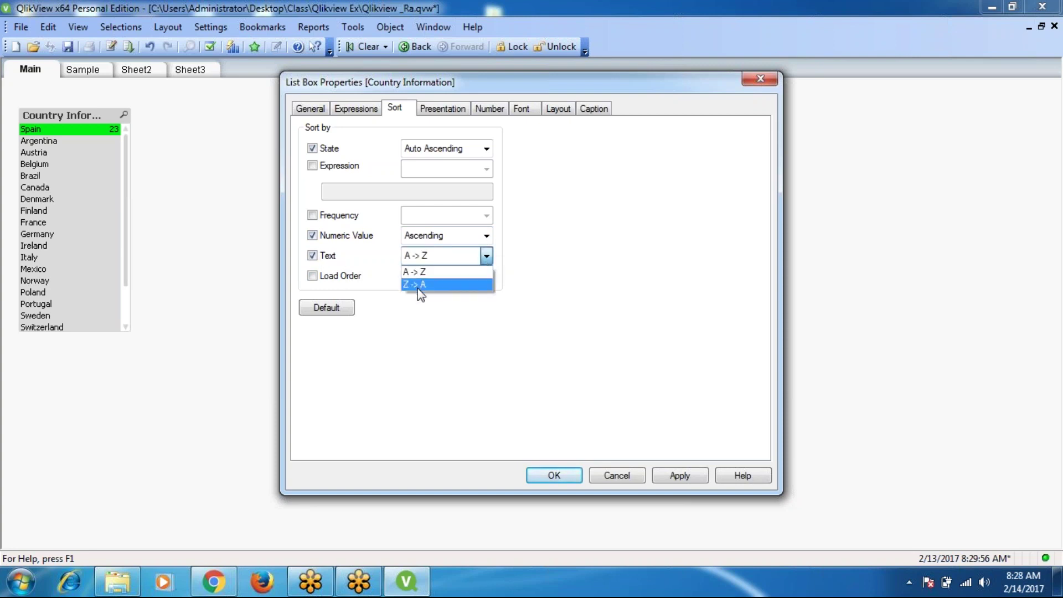
click(418, 285)
click(487, 256)
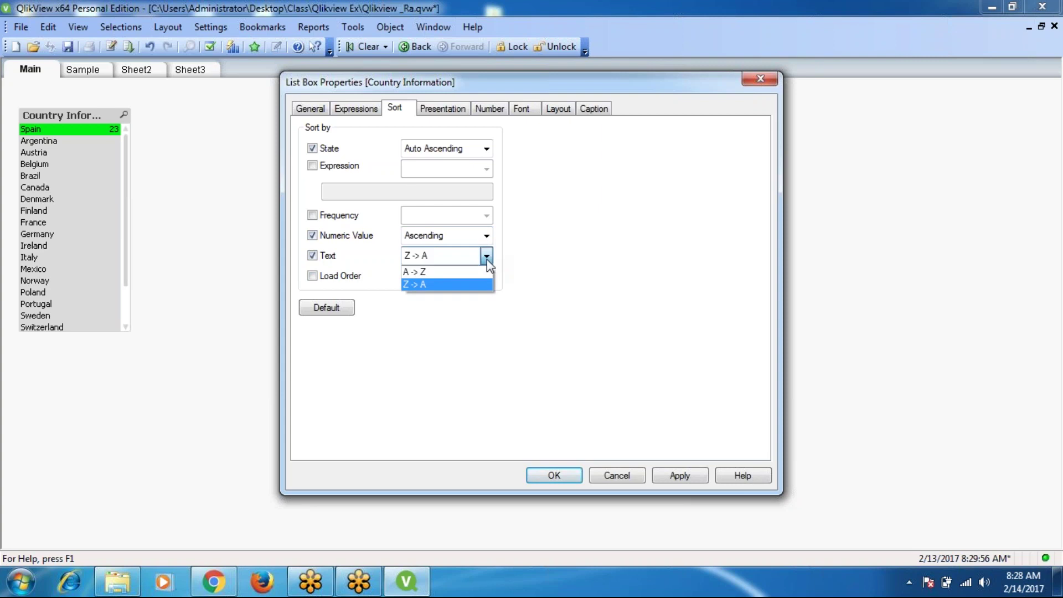
click(437, 271)
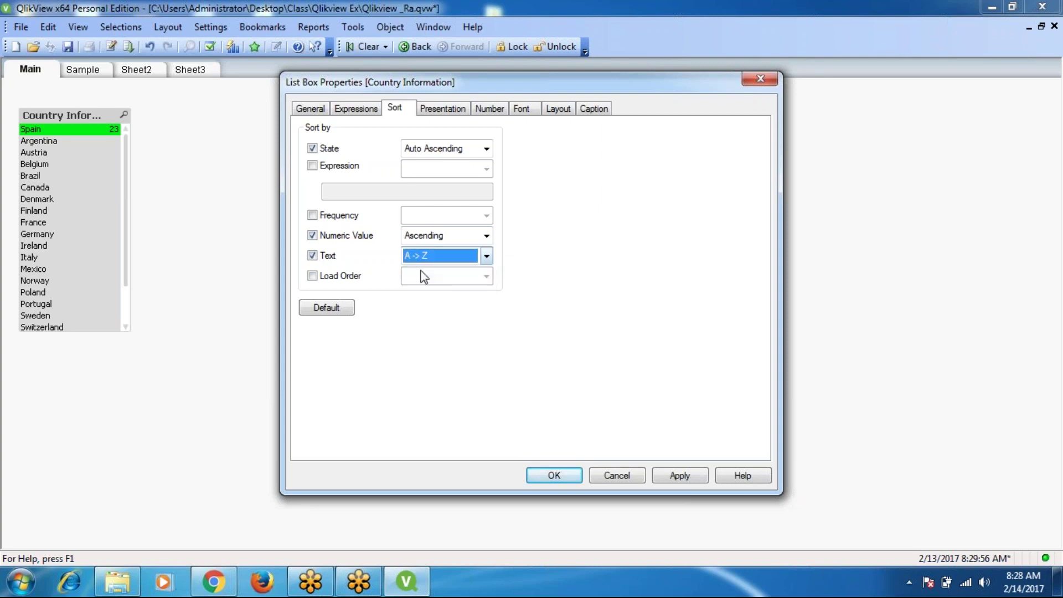
Step: Enable the Country Information list box's Frequency sort in Ascending order, apply it, and clear all selections
click(312, 215)
click(485, 215)
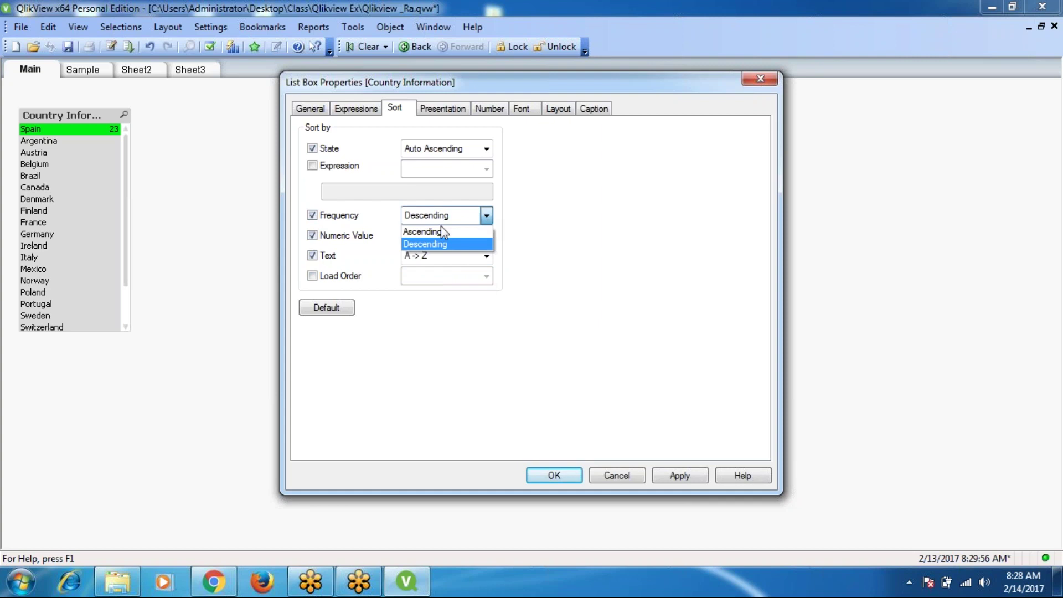
click(430, 230)
click(680, 477)
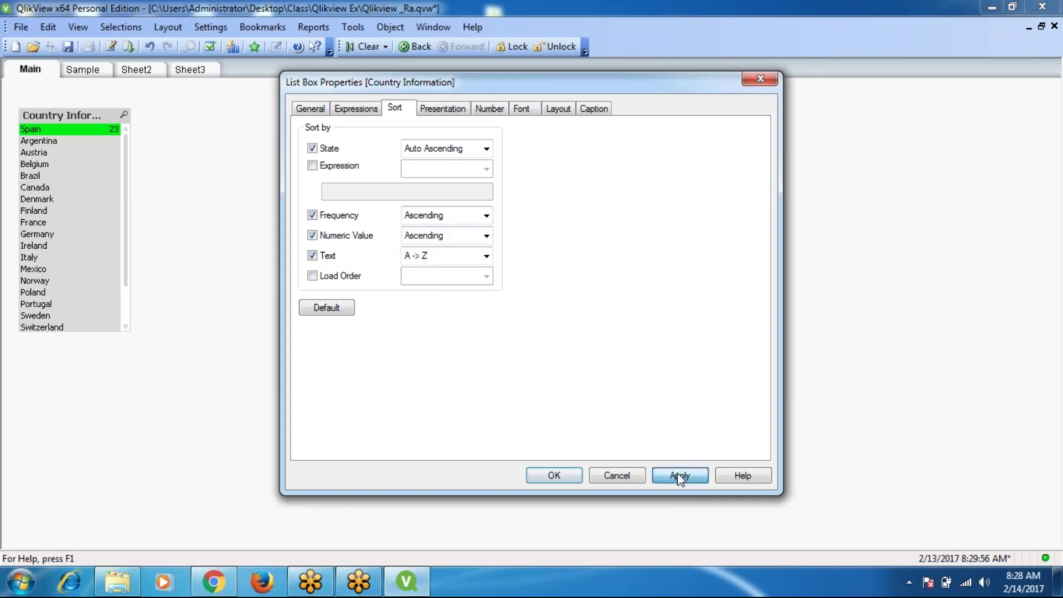
click(556, 475)
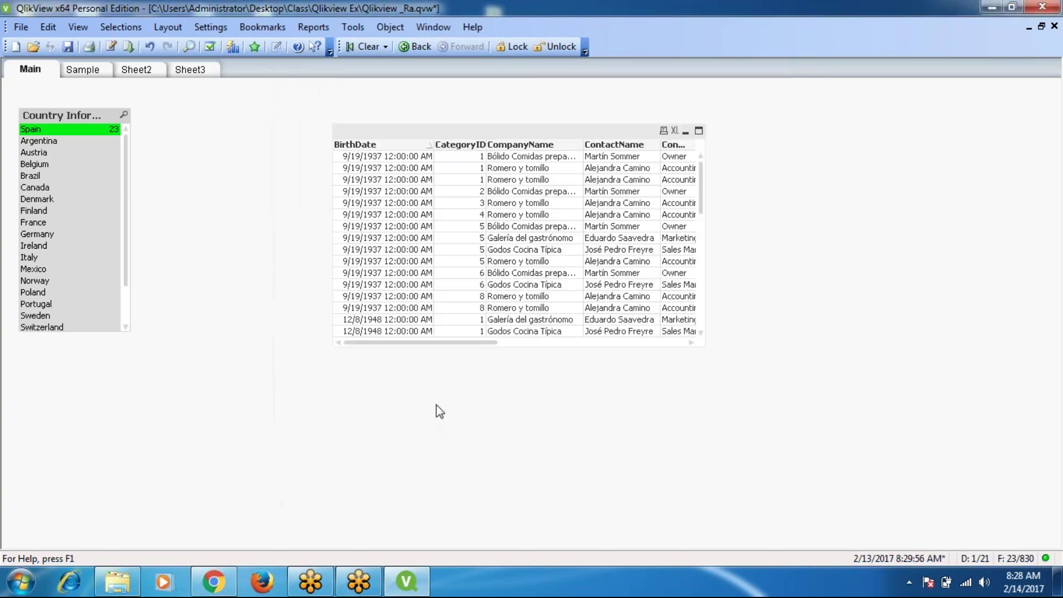
click(370, 47)
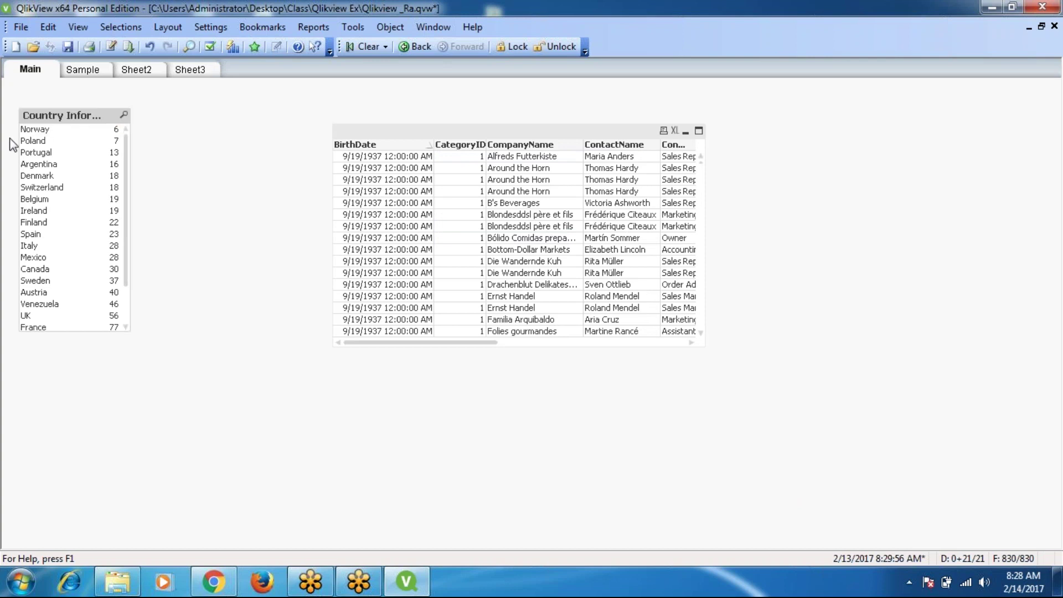
Step: Change the Country Information list box's Frequency sort order to Descending and apply it
right_click(102, 117)
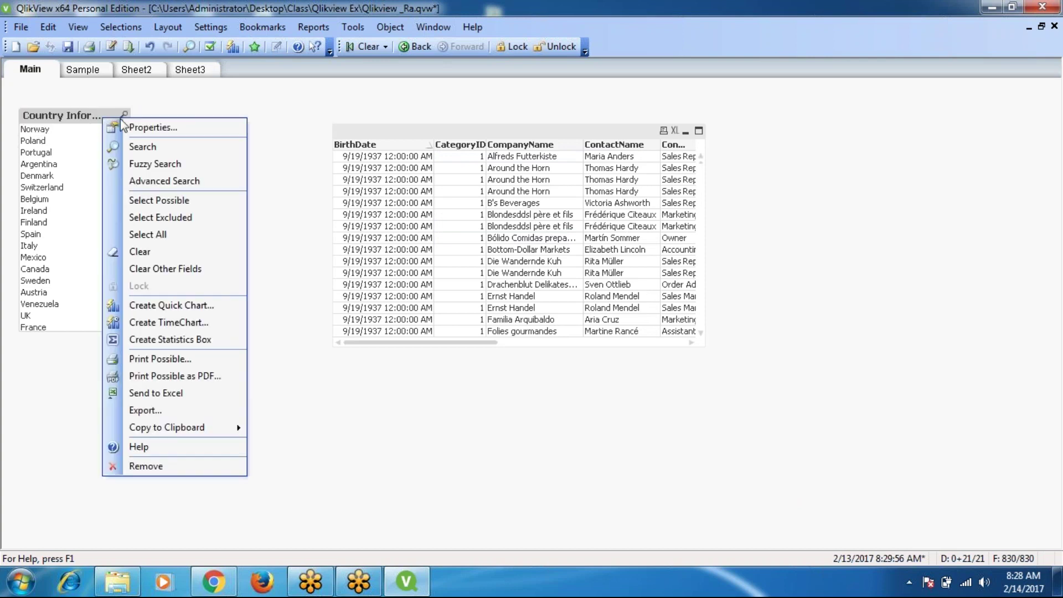
click(155, 128)
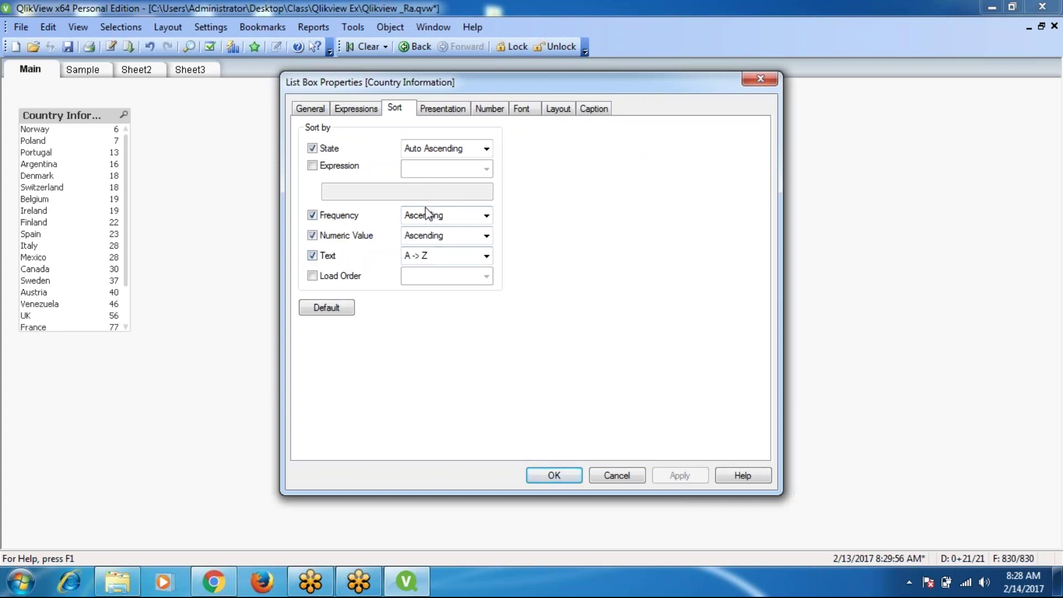
click(486, 215)
click(435, 244)
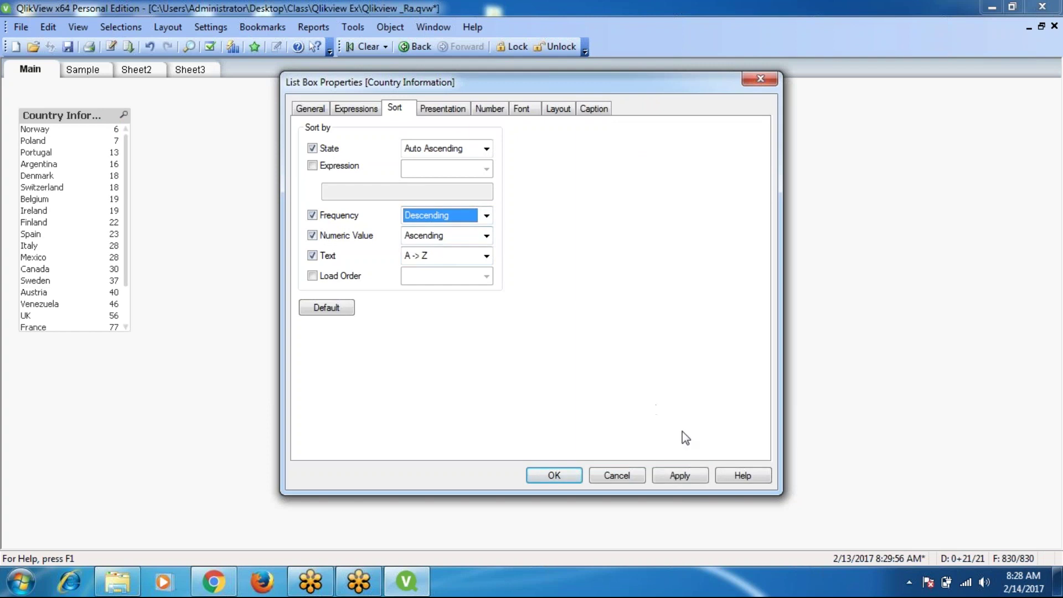
click(683, 481)
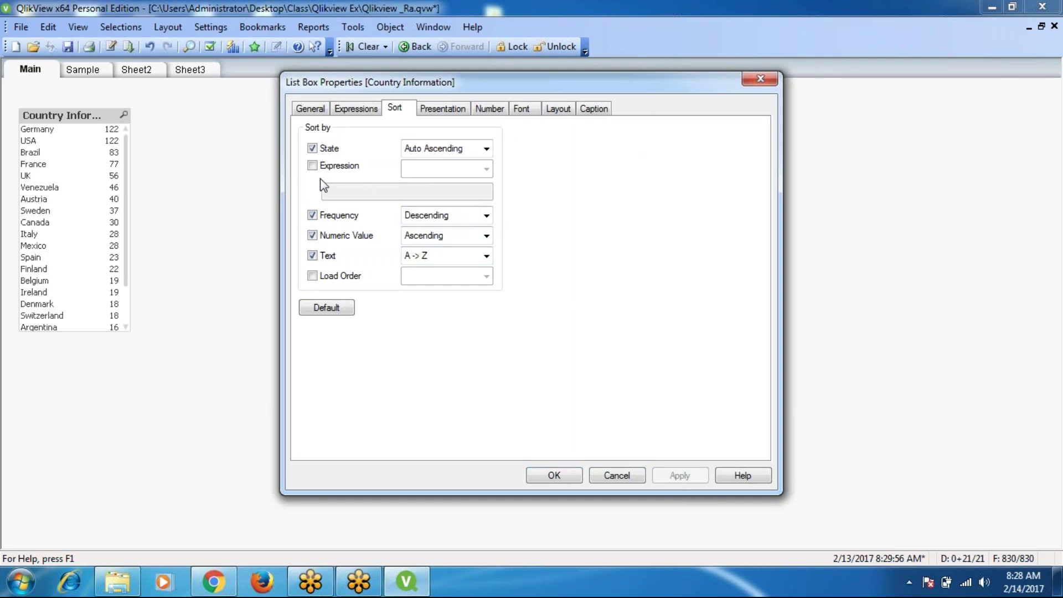
Step: Turn off the Frequency sort and set the Text sort order to Z -> A, applying each change
click(313, 215)
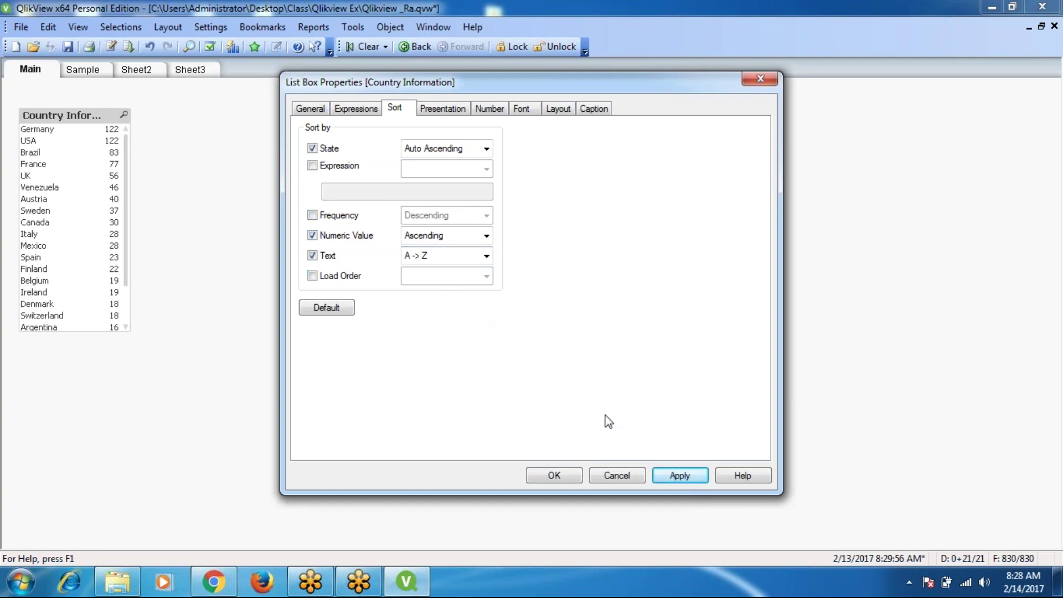
click(687, 478)
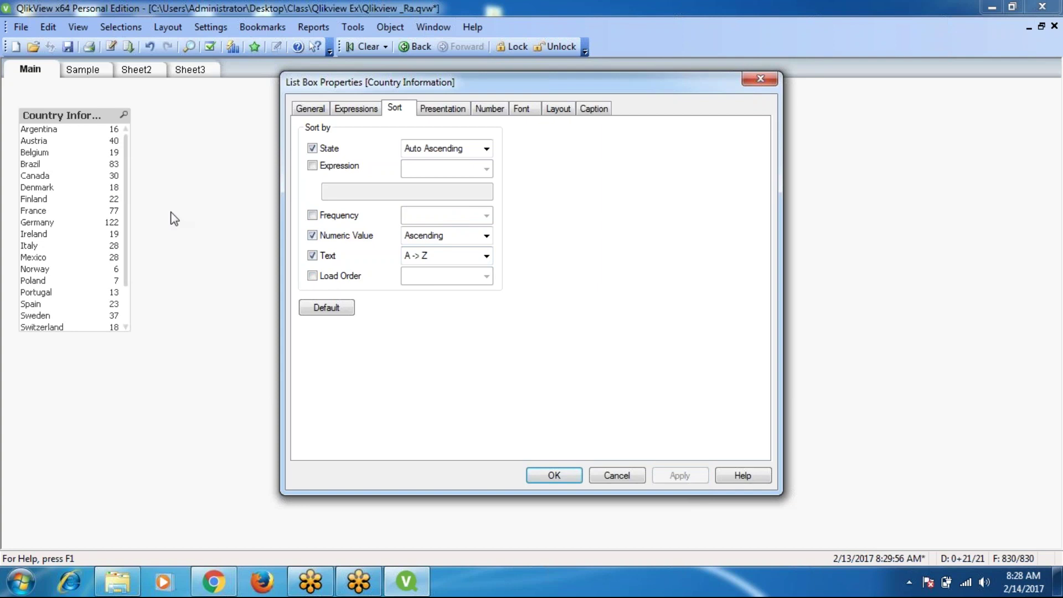
click(487, 256)
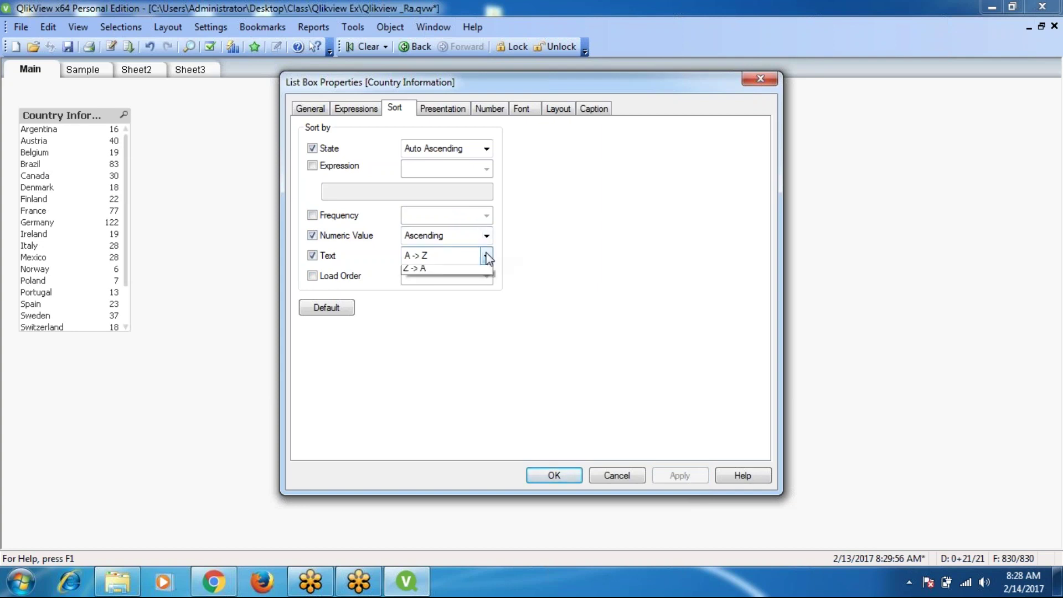
click(459, 281)
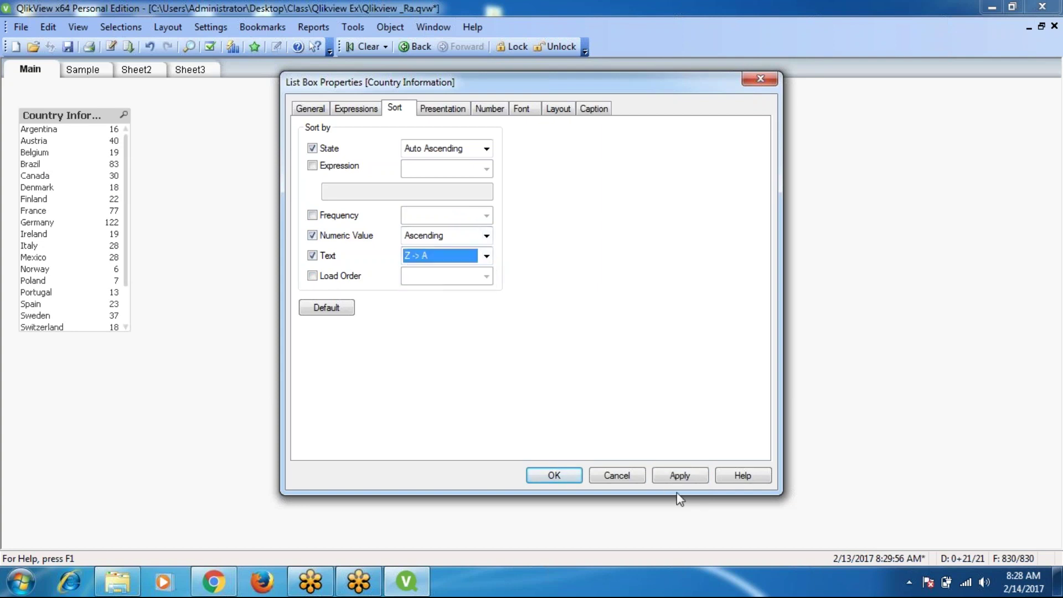
click(680, 475)
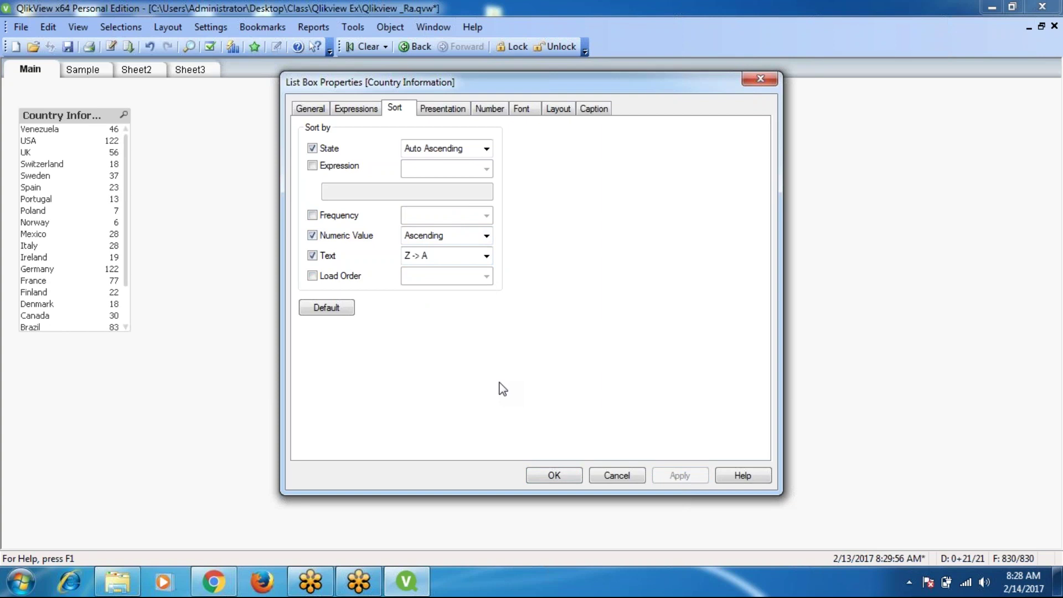
Step: Enable the Load Order sort for the Country Information list box with the Original order
click(309, 278)
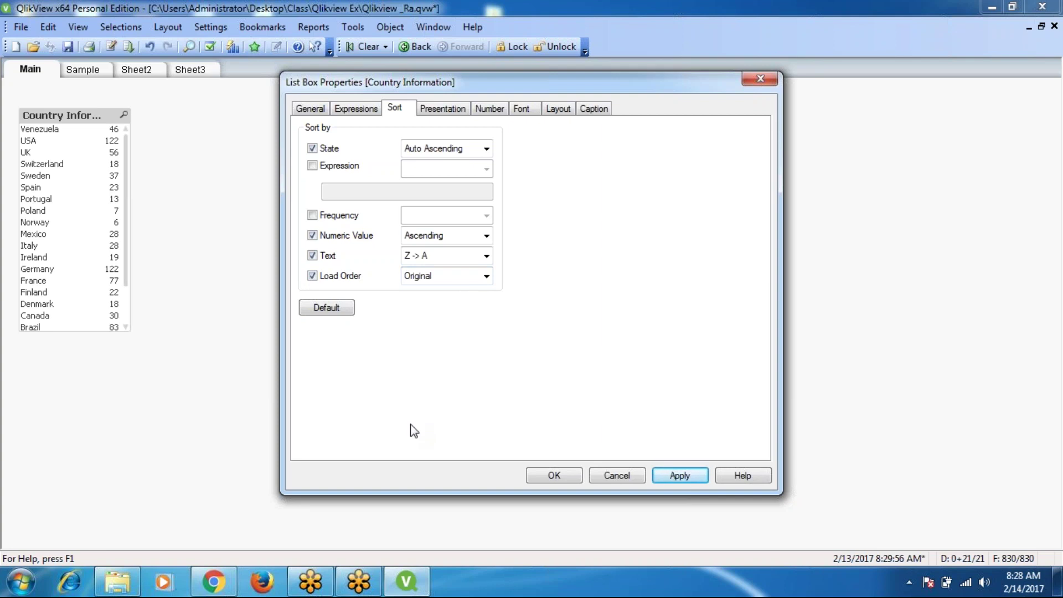
click(485, 275)
click(387, 326)
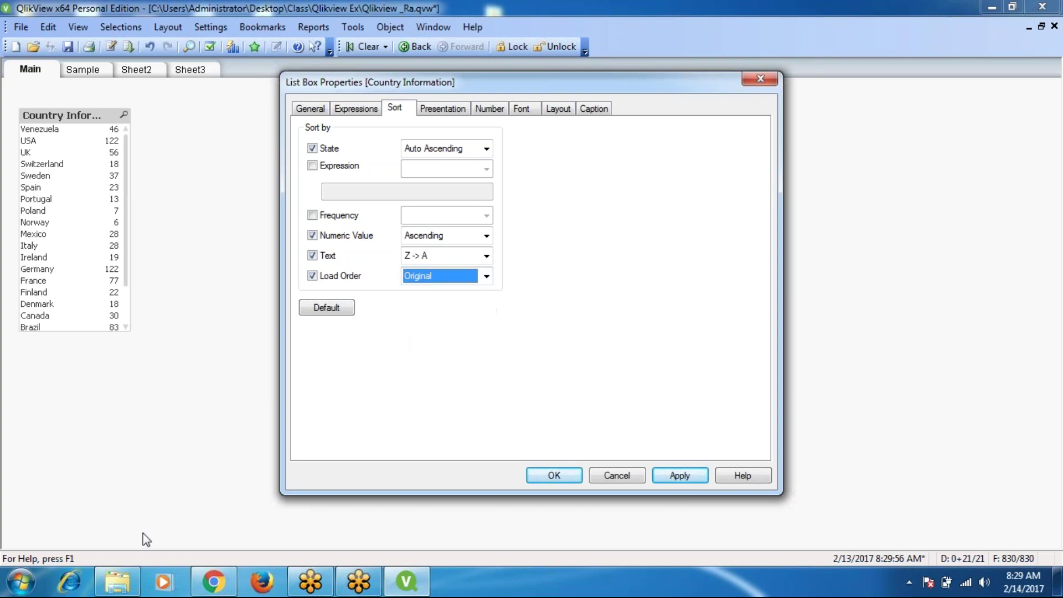
Step: Open Microsoft Excel 2007, enter the header Month Name in cell A1, and widen column A to fit it
click(10, 591)
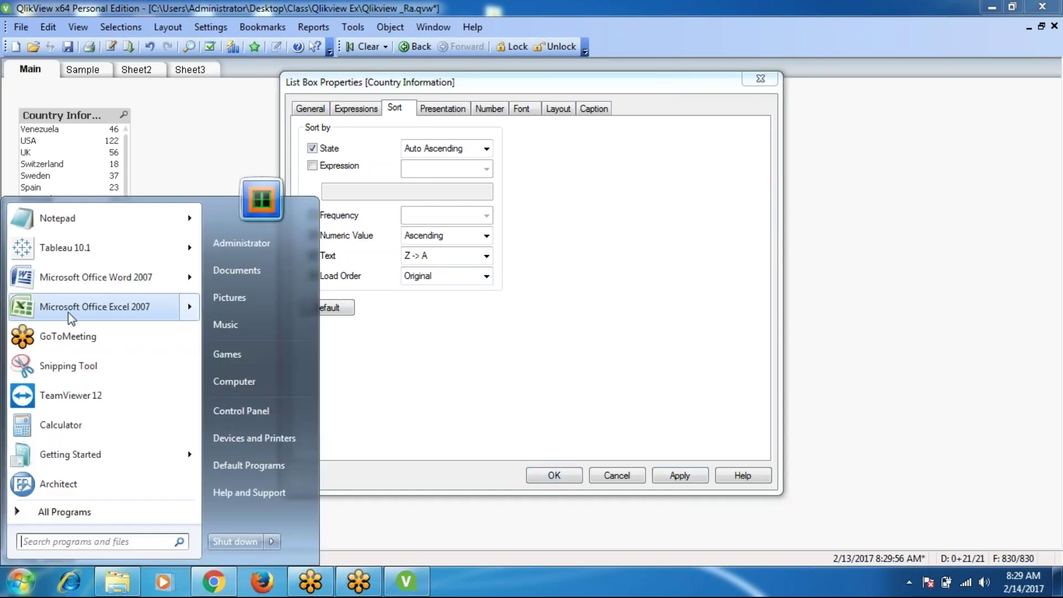
click(323, 309)
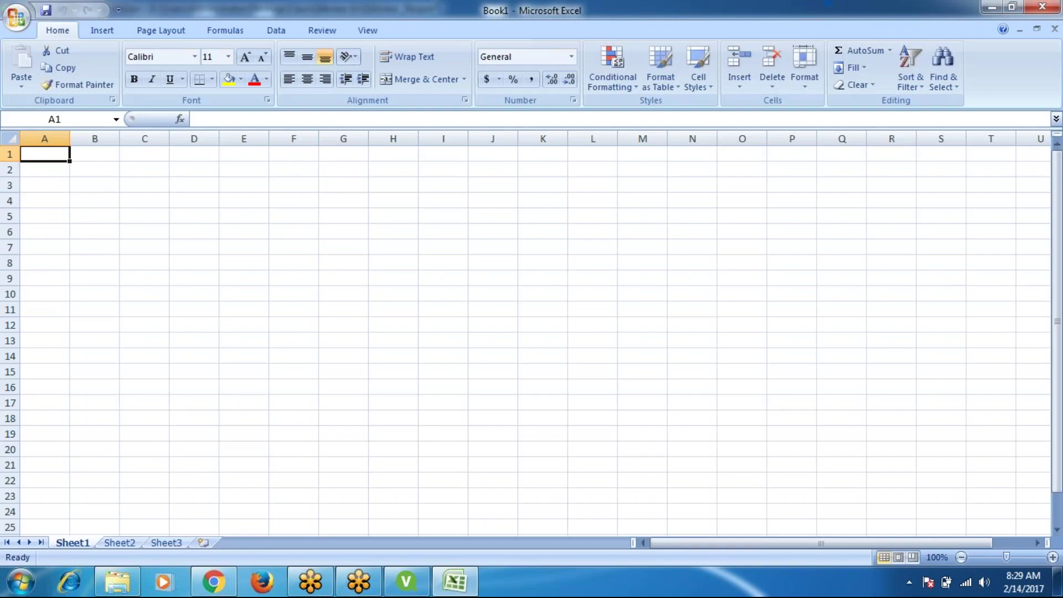
text(M)
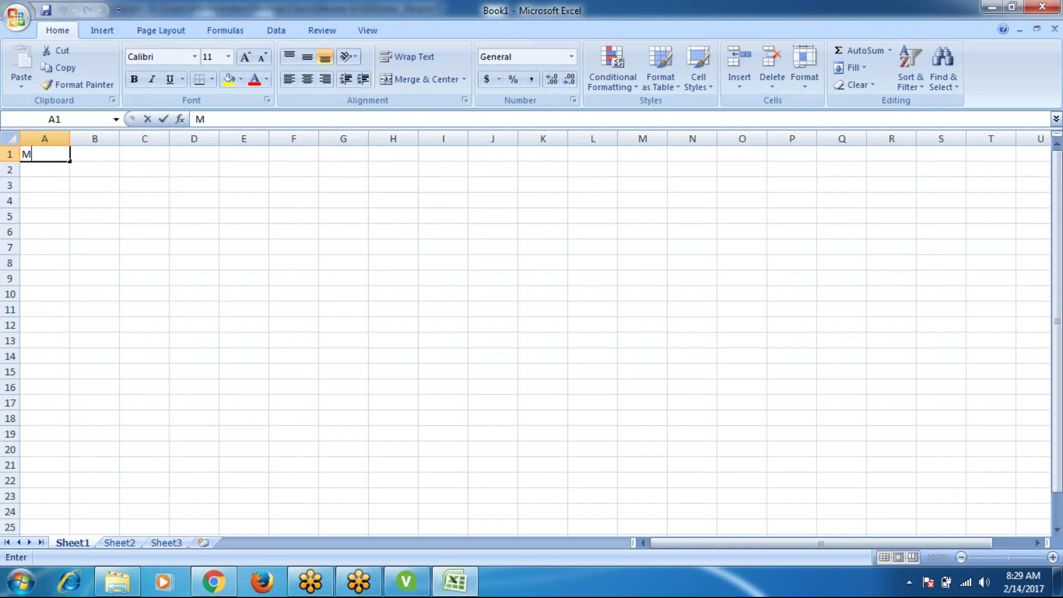
text(onth Name)
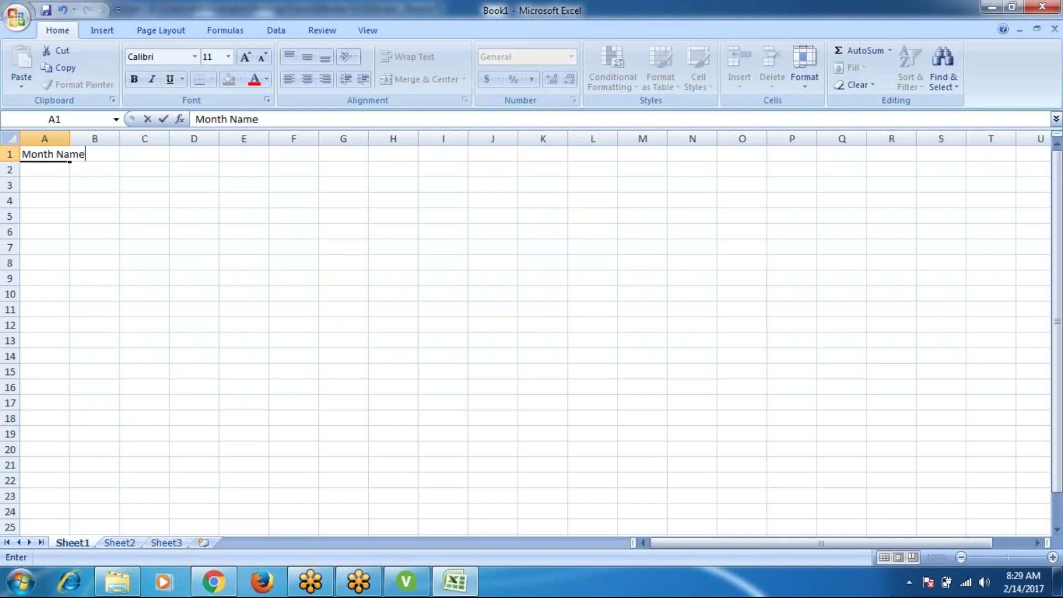
click(66, 197)
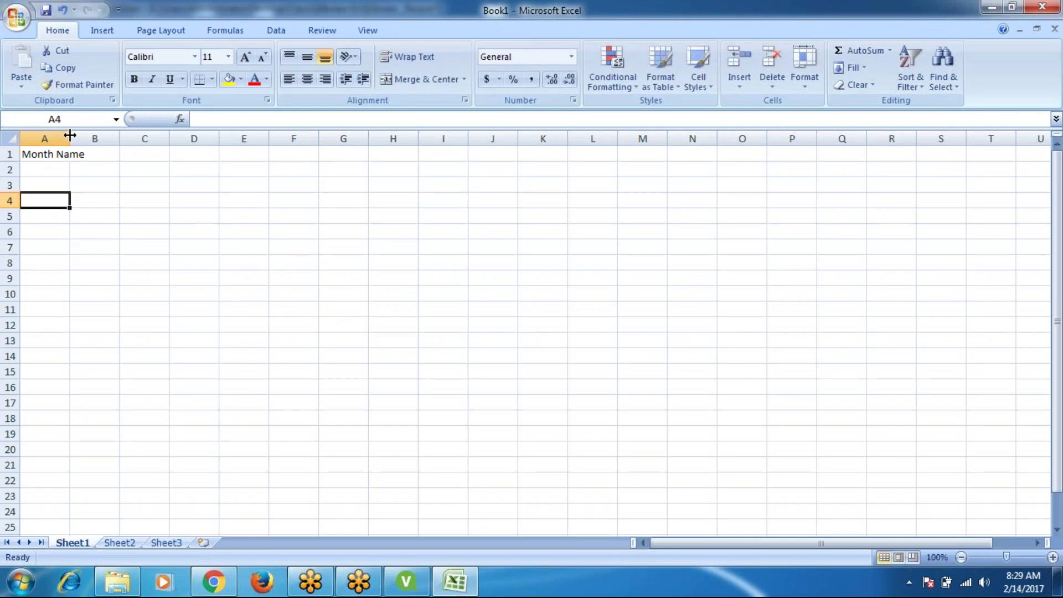
drag(69, 139, 131, 138)
click(162, 151)
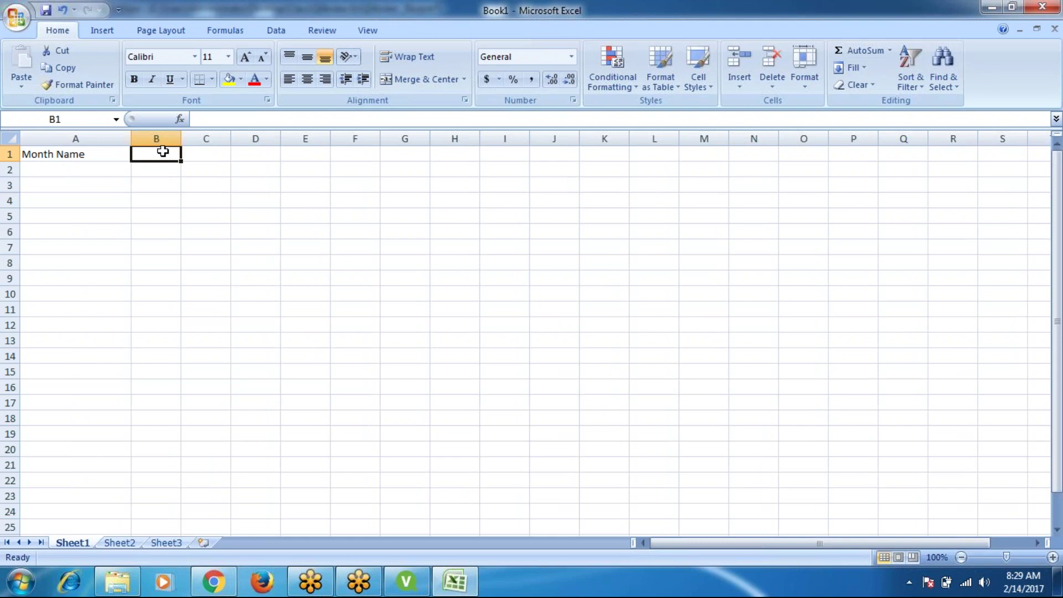
Step: Enter the header Revenue in cell B1 and fill the month names Jan through Dec down A2:A13
text(Revenue)
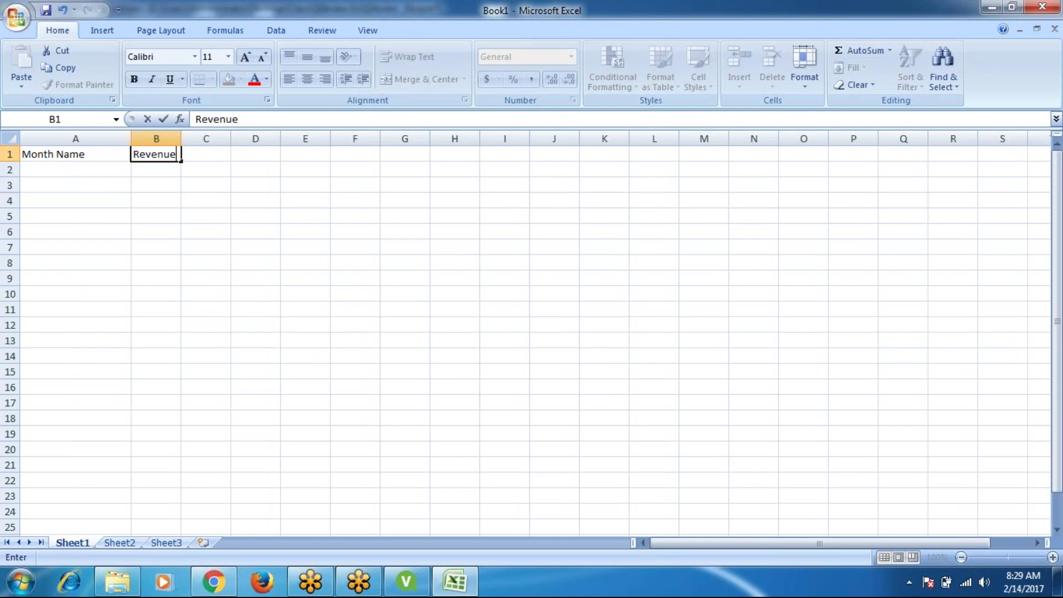
click(43, 168)
text(Jan)
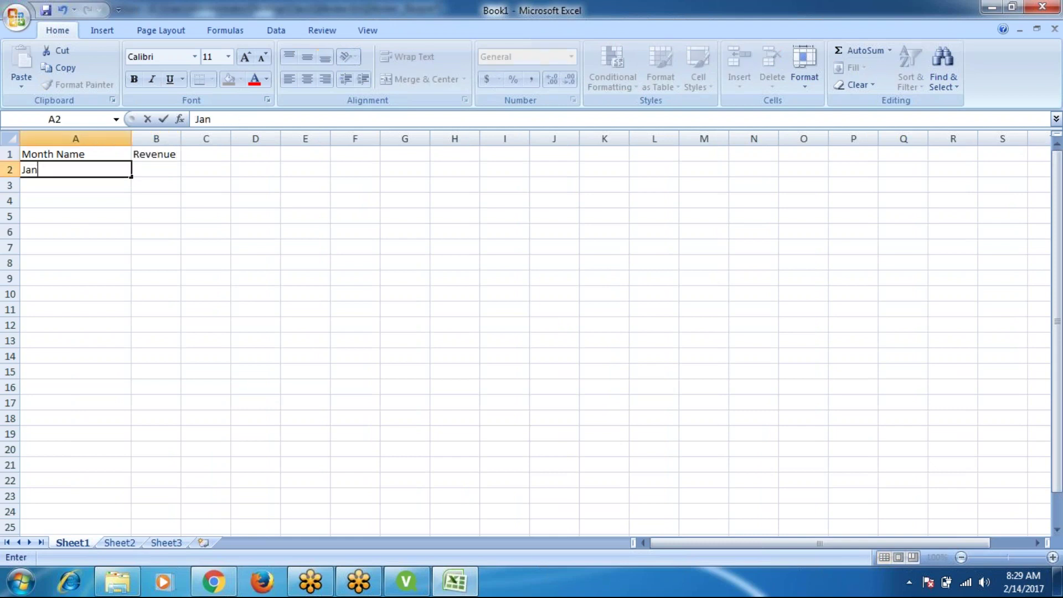
click(58, 183)
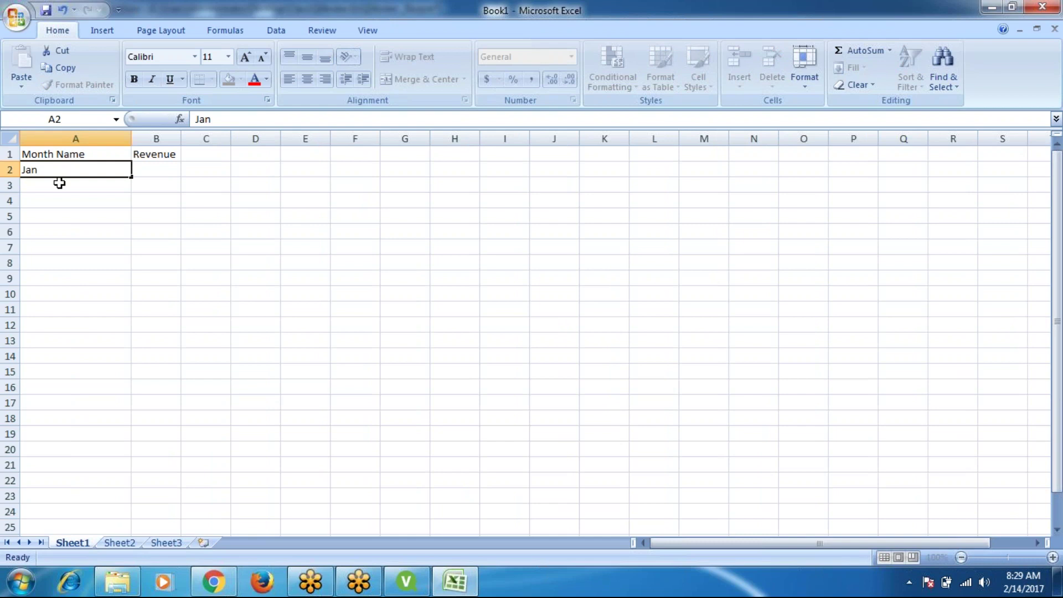
click(35, 170)
drag(131, 176, 127, 345)
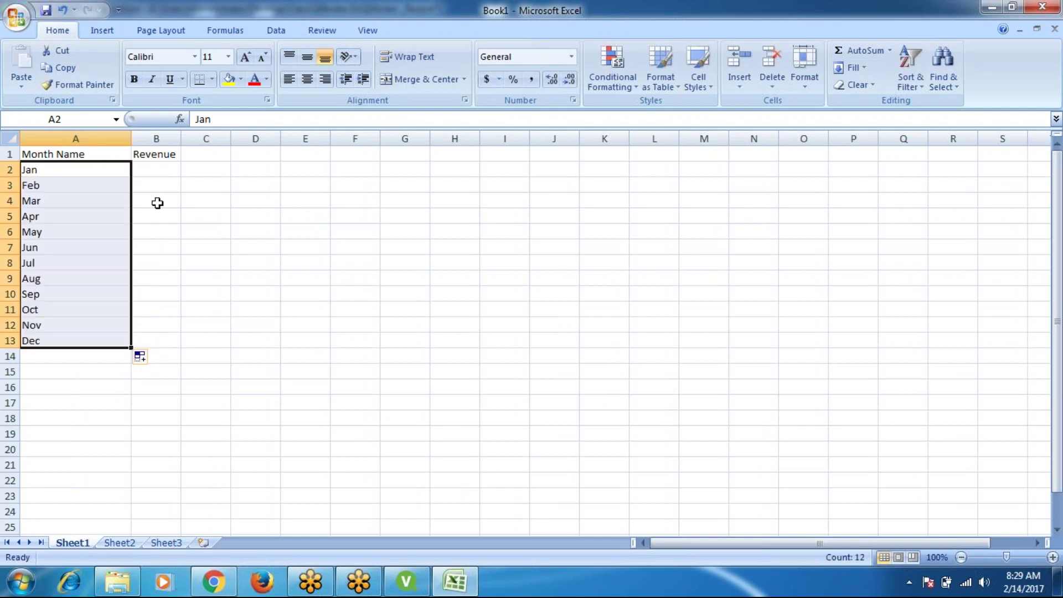
Step: Enter the revenue values 1000, 2000 and 3000 for Jan, Feb and Mar in cells B2:B4
click(157, 176)
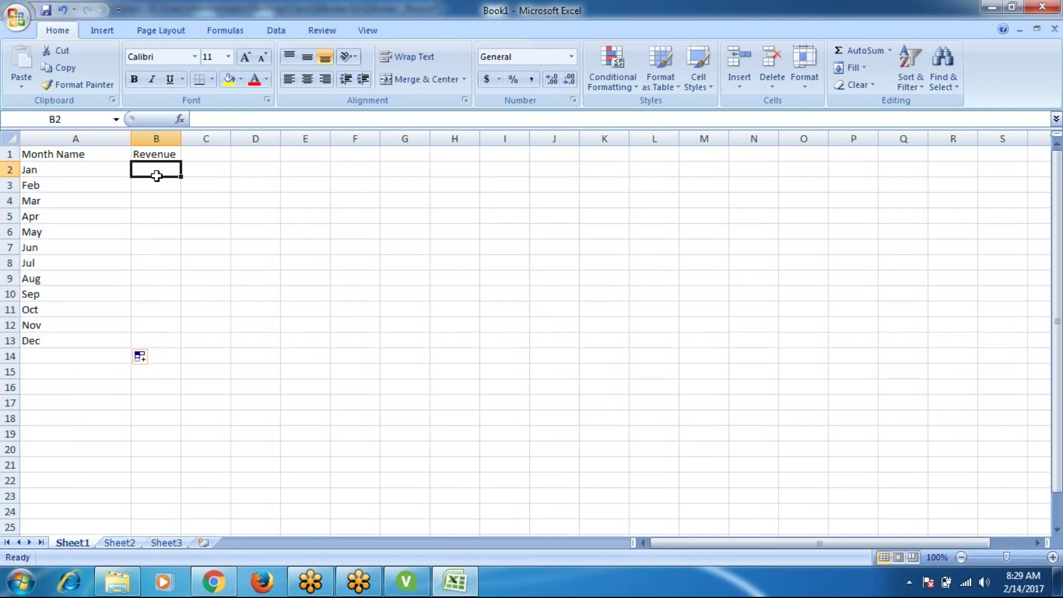
text(1000)
click(157, 185)
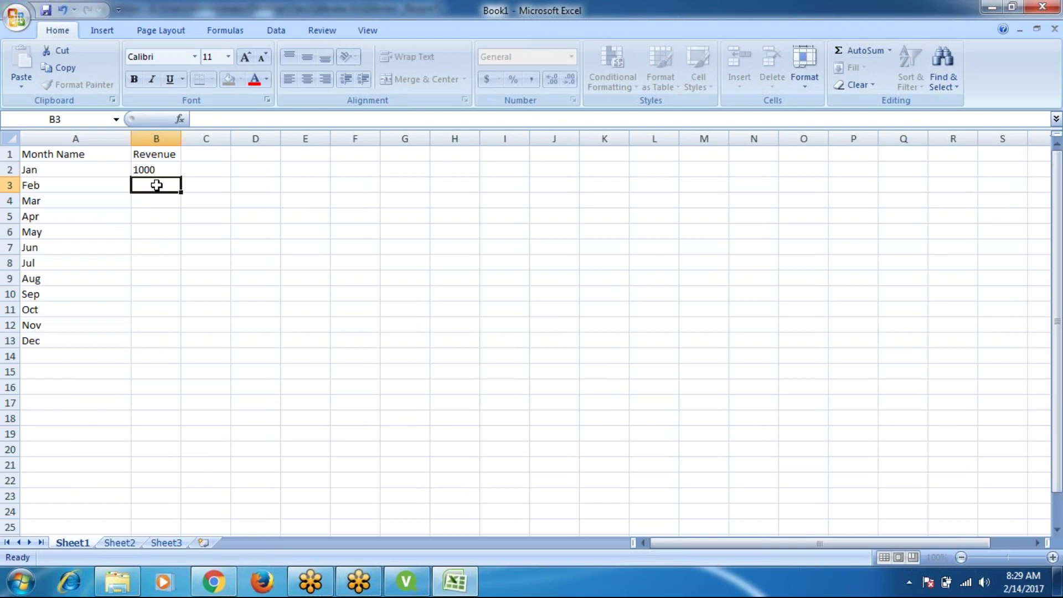
text(2000)
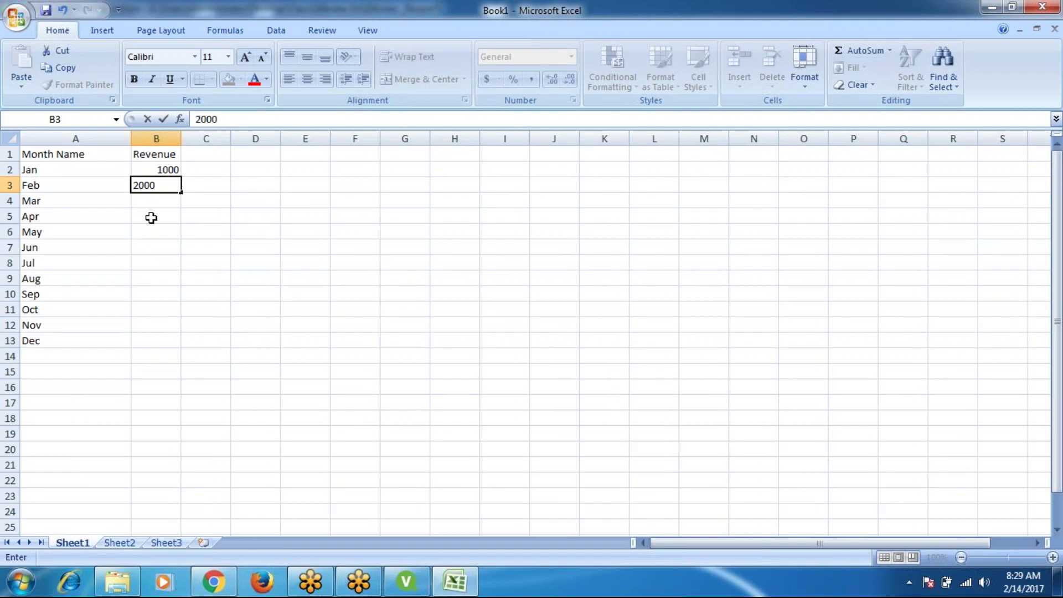
click(157, 203)
text(3000)
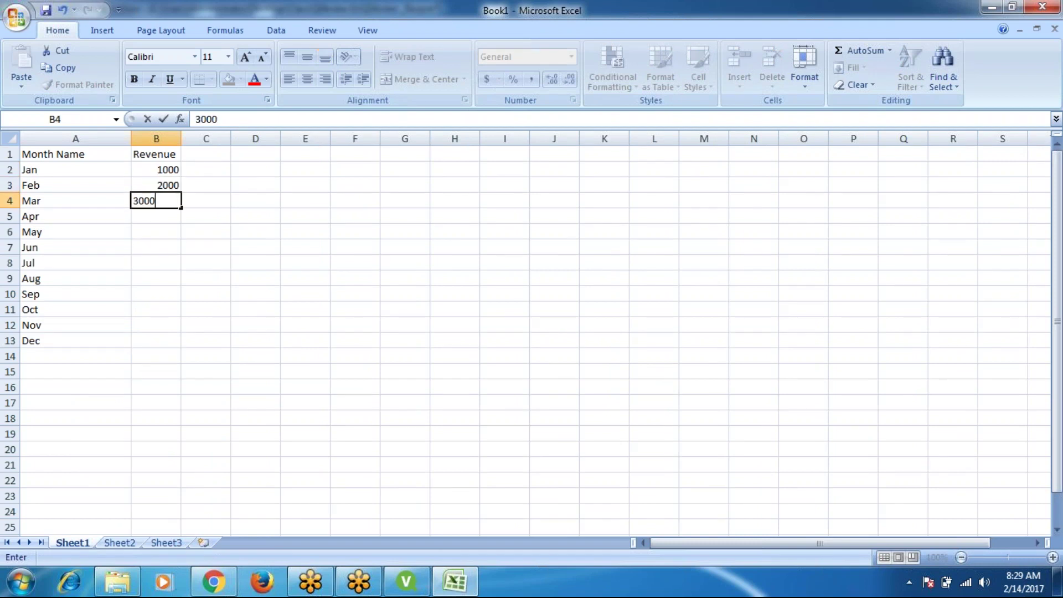
click(160, 214)
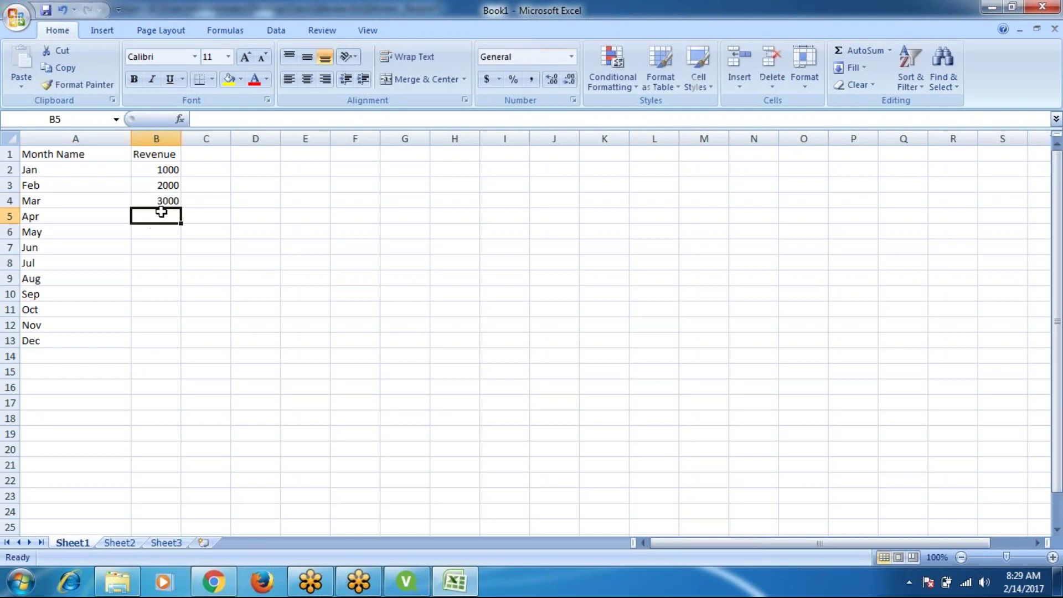
Step: Copy the three revenue values in B2:B4 and paste them repeatedly down the Revenue column through the Dec row
click(170, 172)
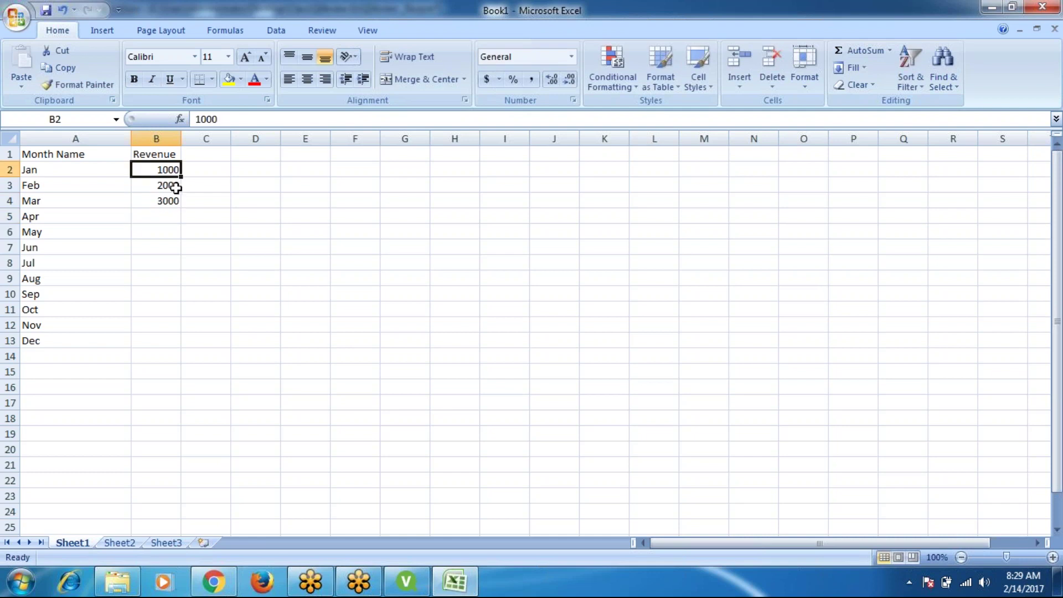
shift+click(176, 202)
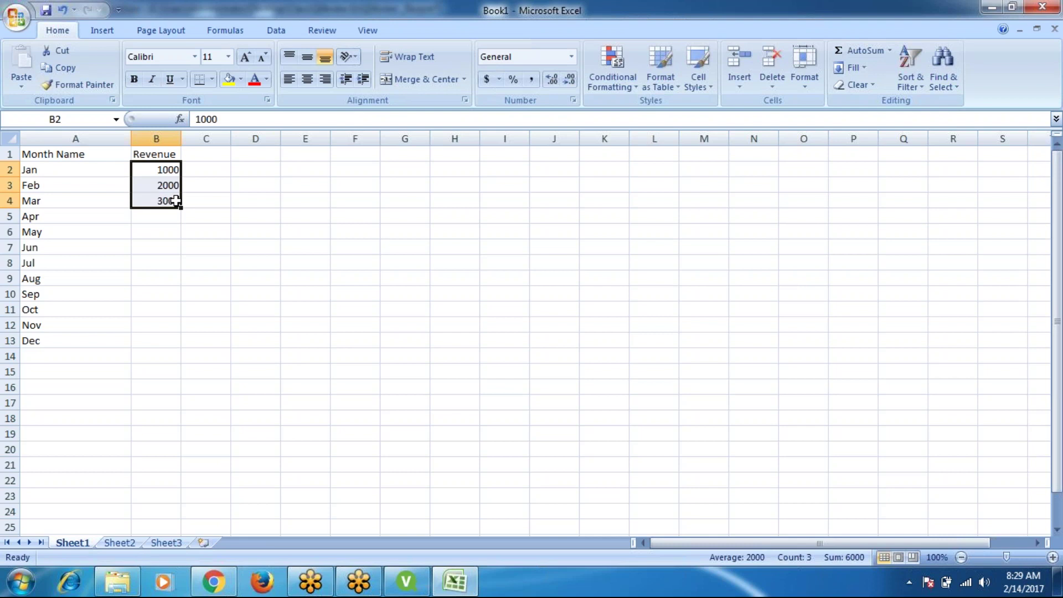
key(ctrl+c)
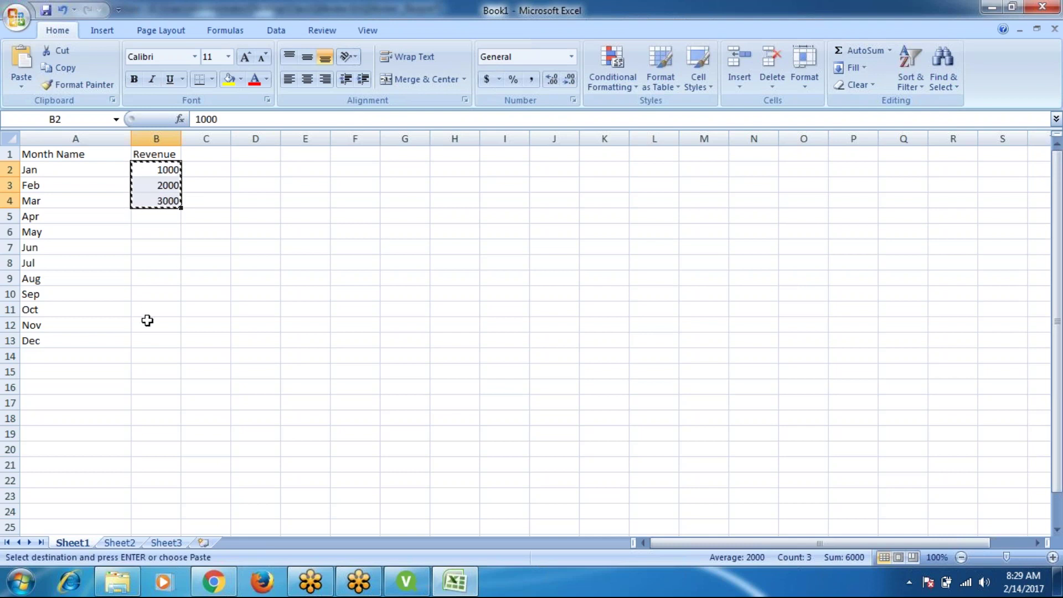
drag(155, 216, 155, 339)
key(ctrl+v)
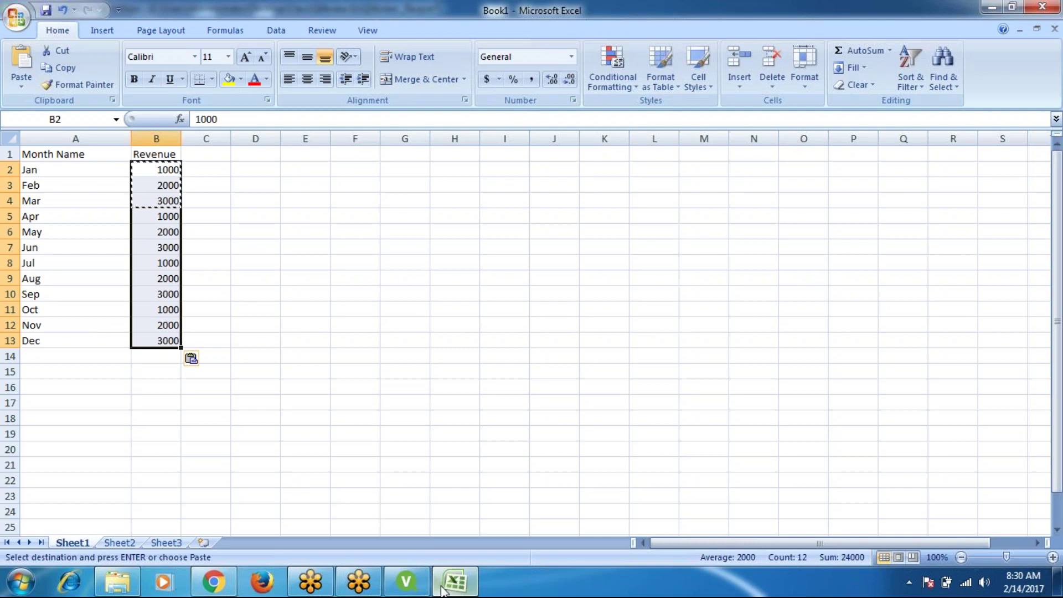
Step: Switch to QlikView, turn off the Numeric Value sort for the Country Information list box and set its Text order to A -> Z
click(407, 581)
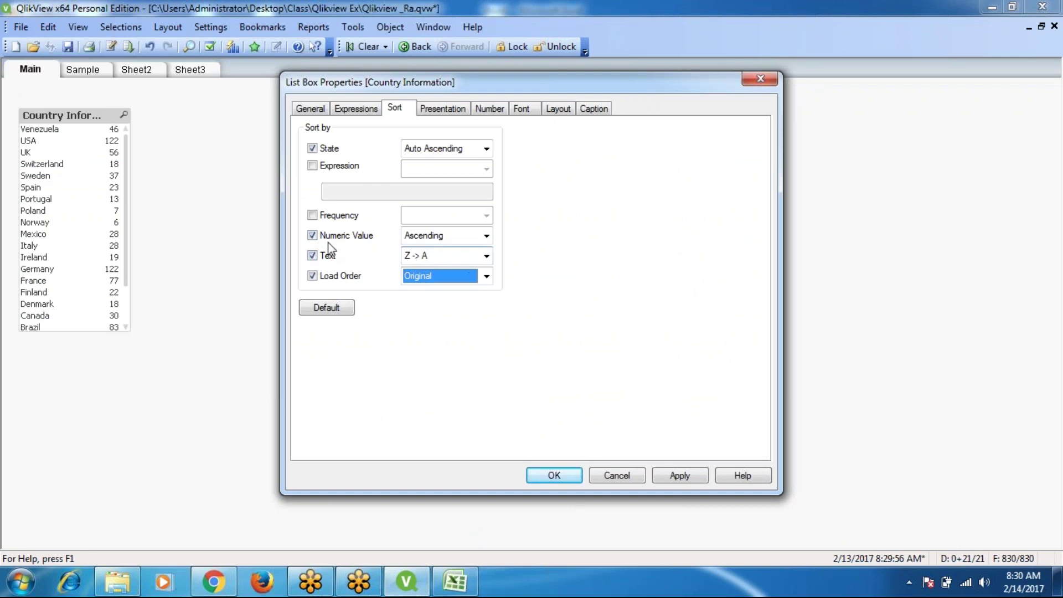
click(312, 235)
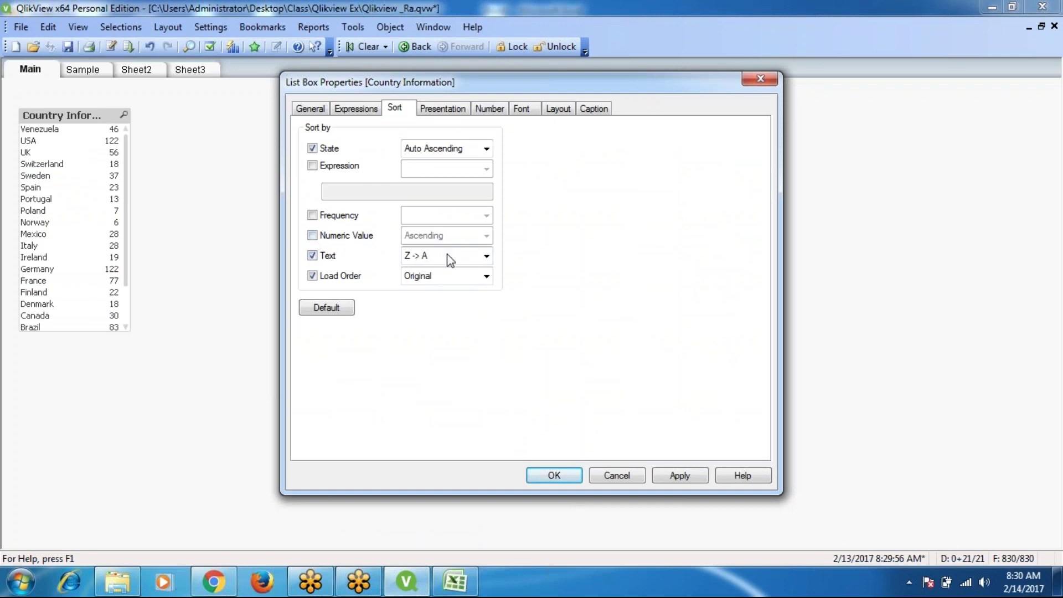
click(482, 261)
click(419, 276)
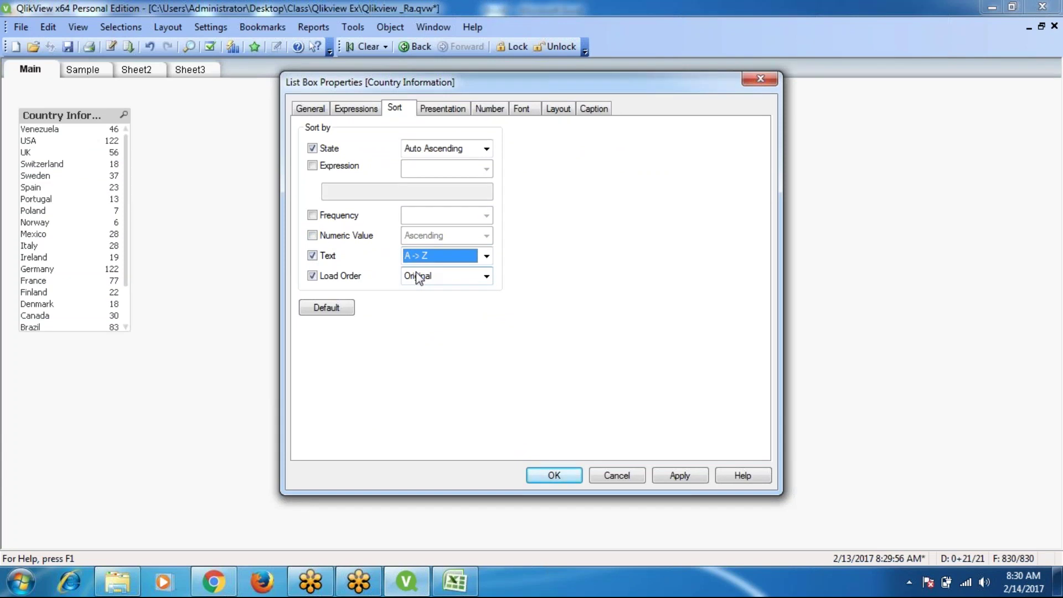
Step: Switch back to Excel and copy the Apr month and revenue cells to H6:I6
click(455, 583)
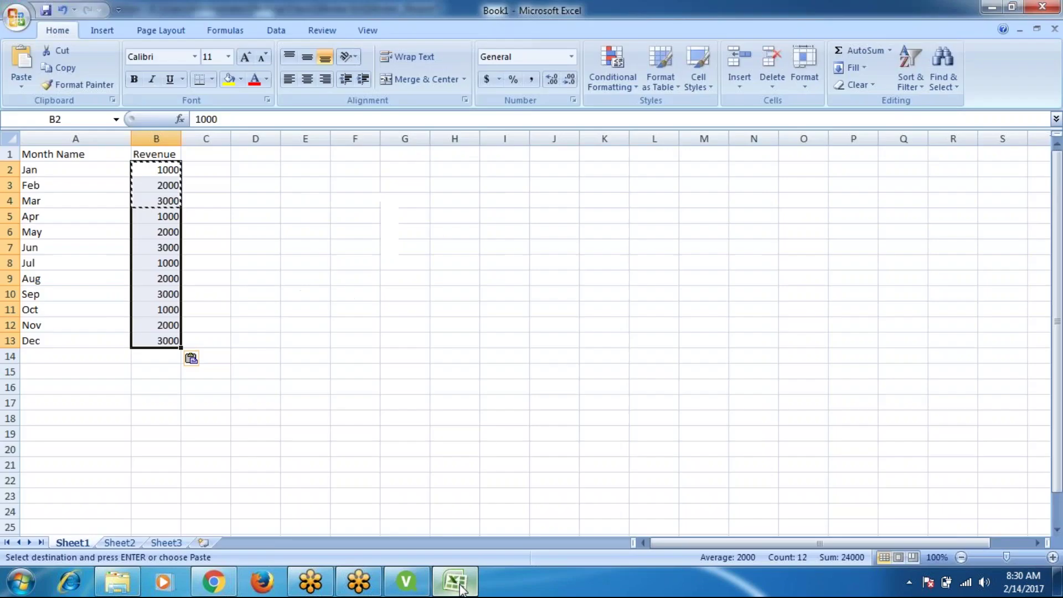
click(436, 216)
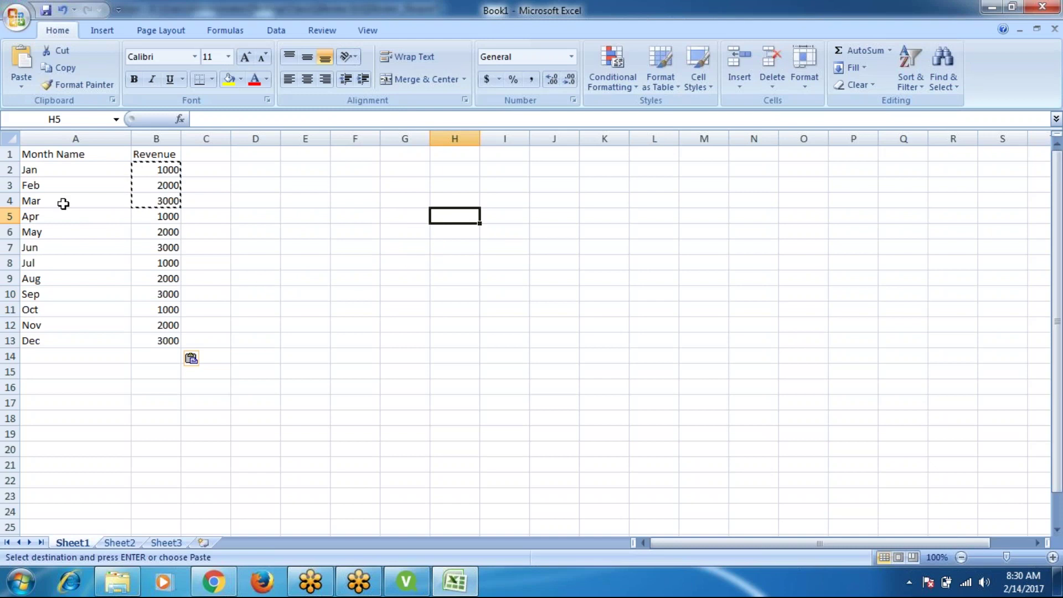
click(38, 215)
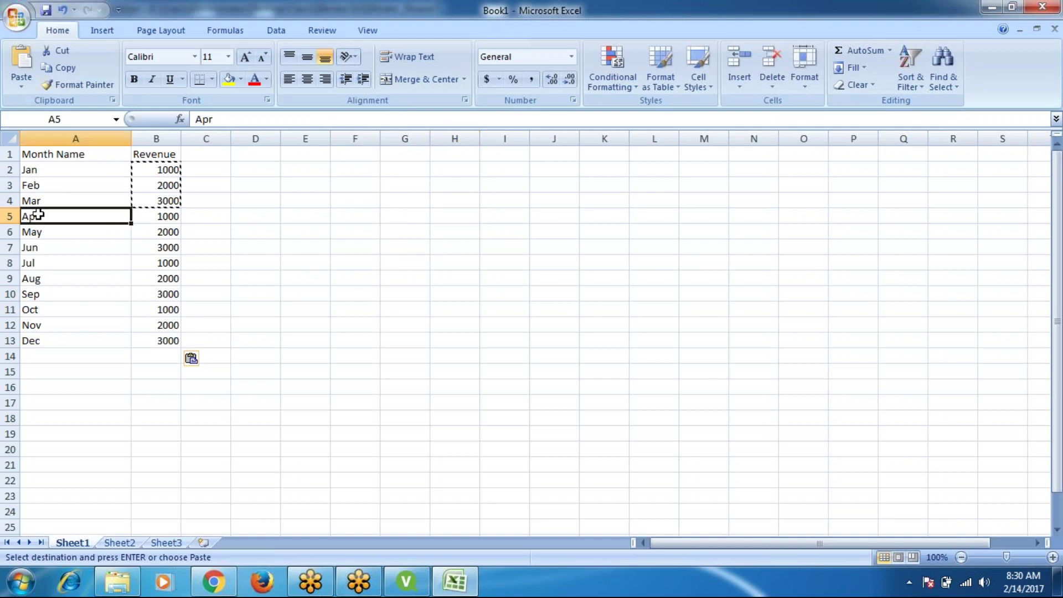
drag(38, 214, 158, 216)
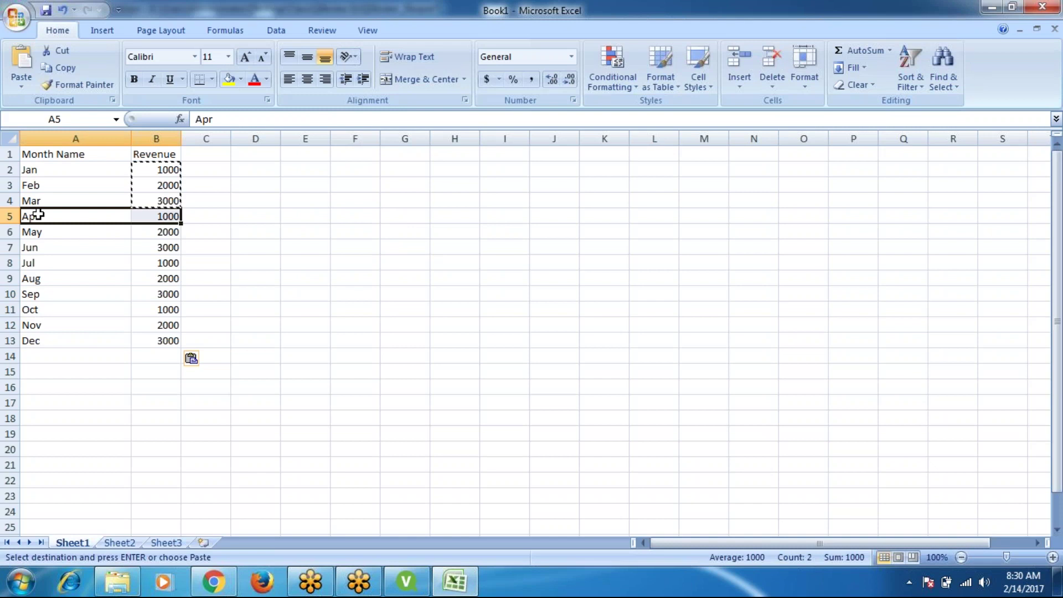
key(ctrl+c)
click(458, 232)
key(ctrl+v)
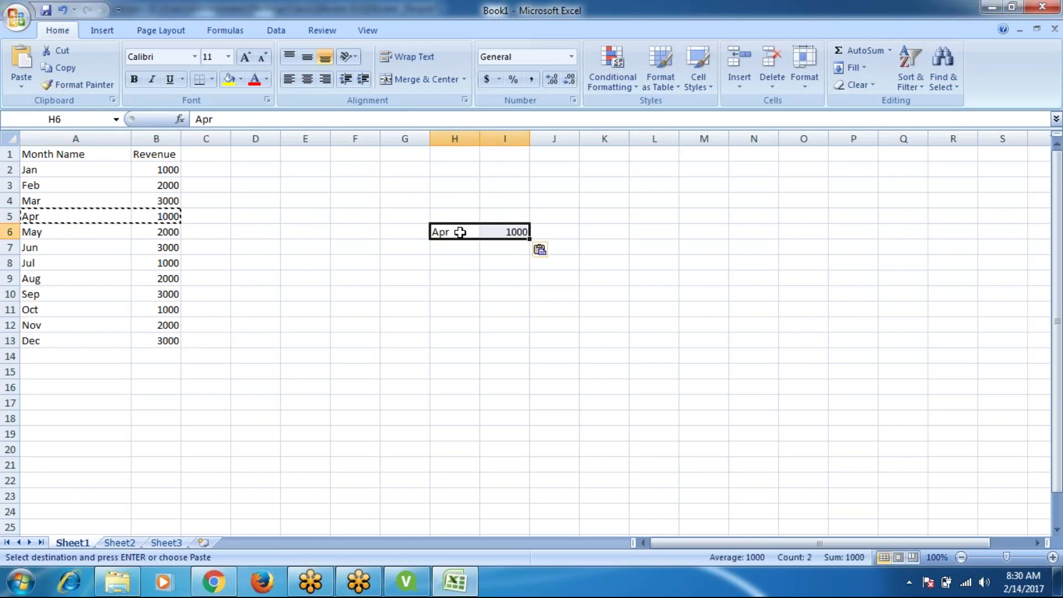
Step: Copy the Aug month and revenue cells to H7:I7, directly below the copied Apr row
click(43, 281)
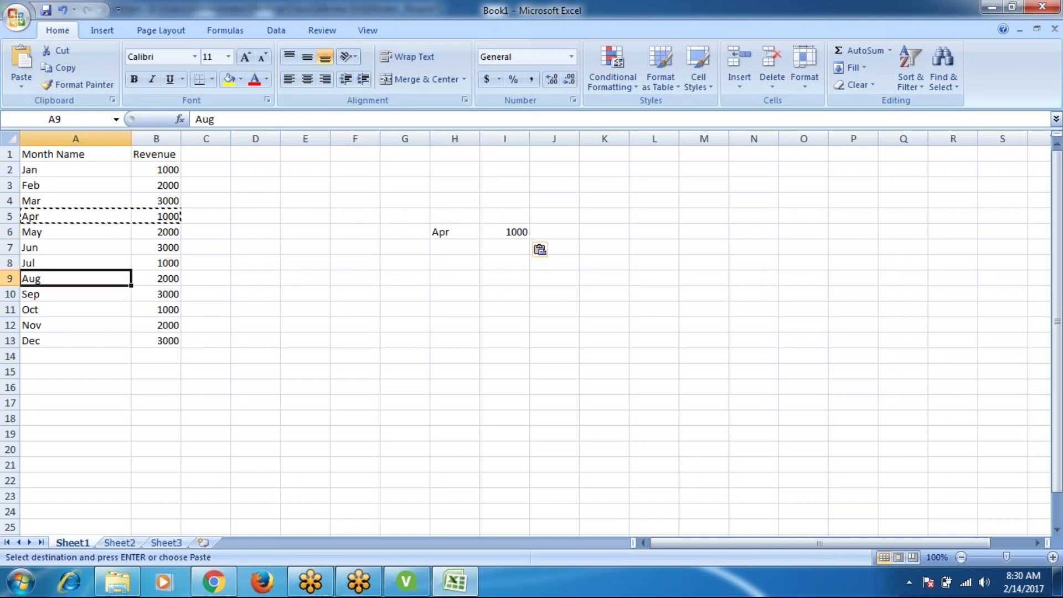
shift+click(167, 279)
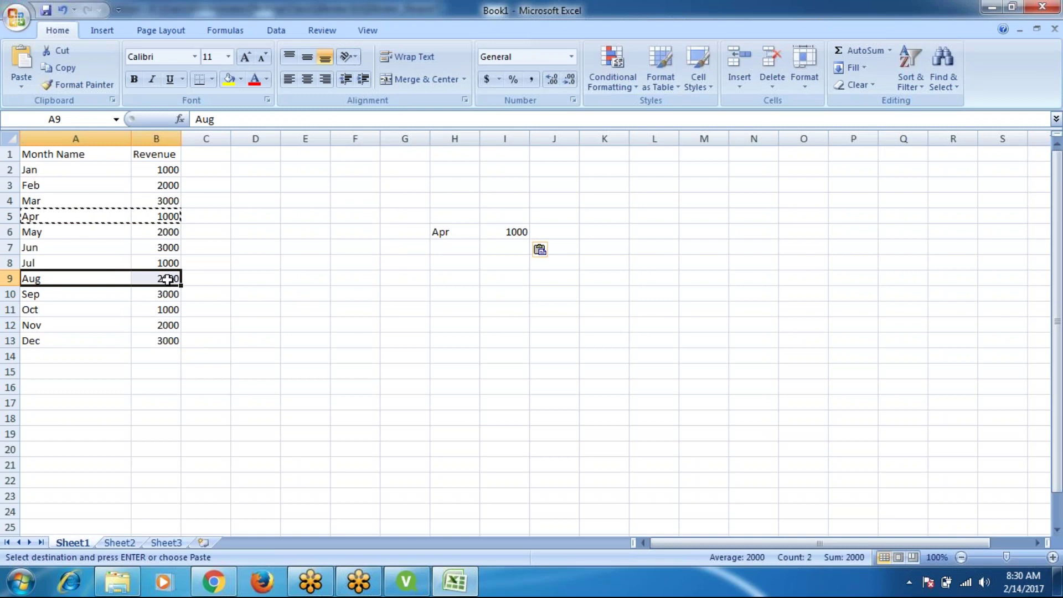
key(ctrl+c)
click(443, 248)
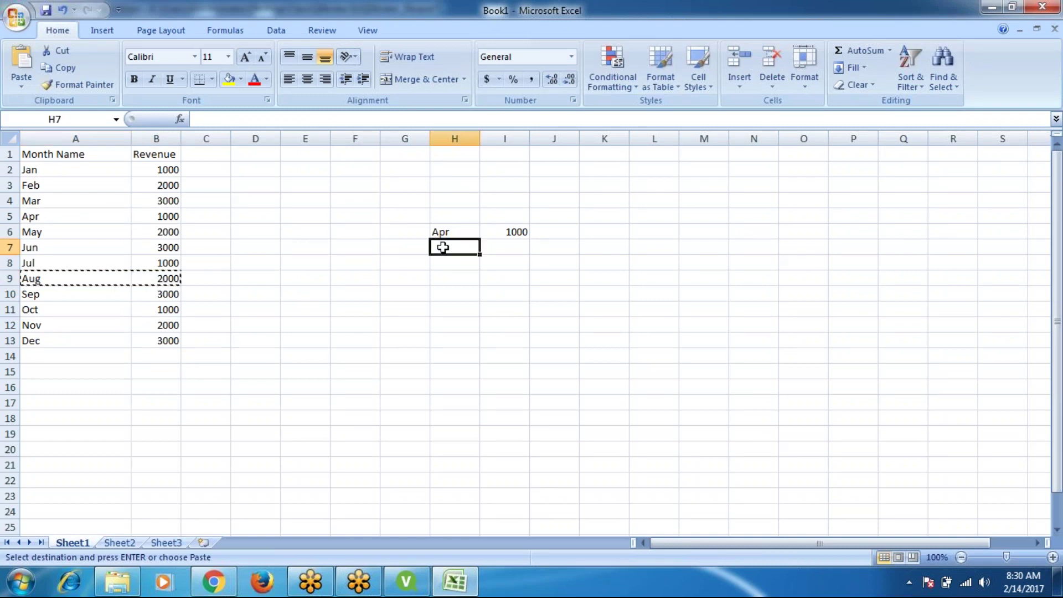
key(ctrl+v)
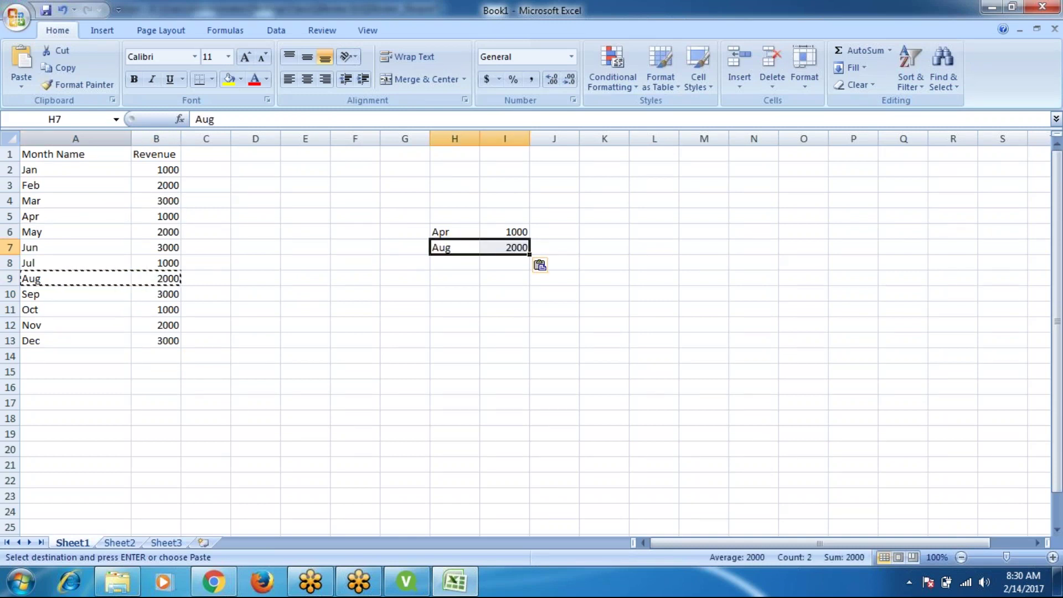
Step: Copy the Feb month and revenue cells to H9:I9, undoing a first paste at H8 so that row stays empty
click(33, 188)
key(shift+Right)
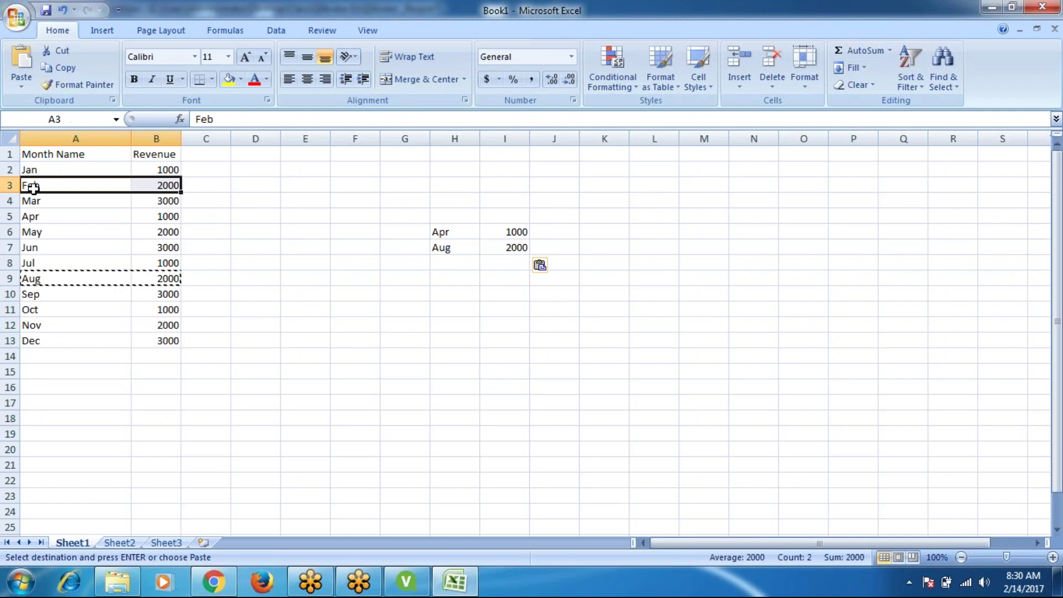
key(ctrl+c)
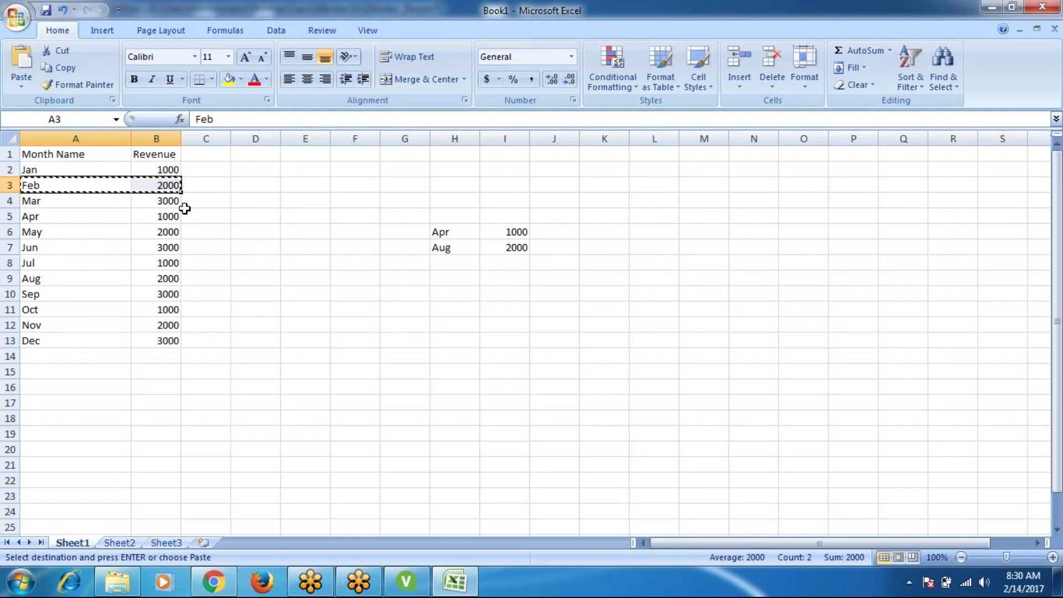
click(437, 260)
key(ctrl+v)
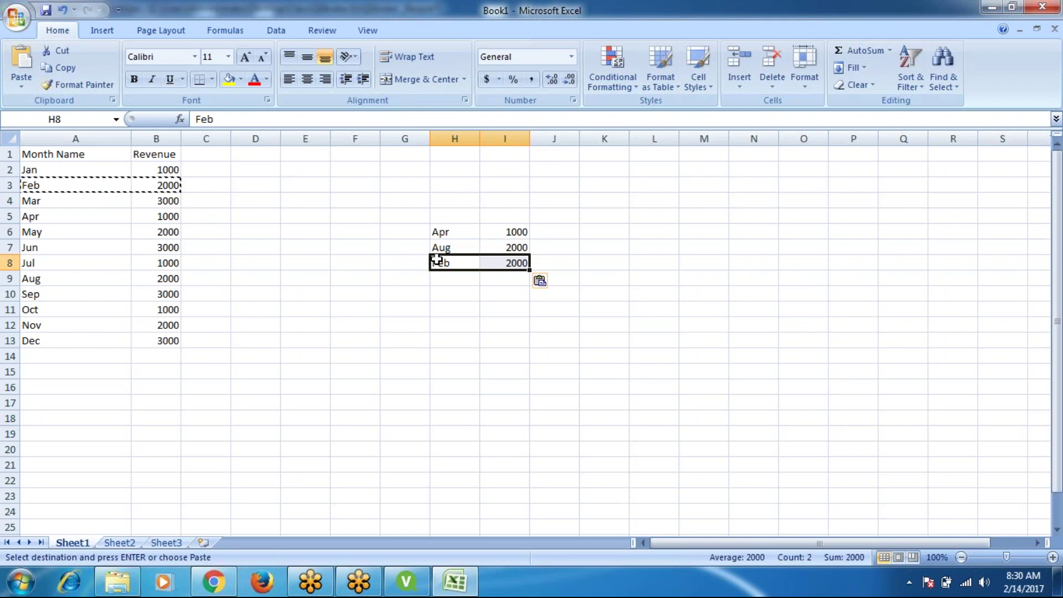
key(ctrl+z)
click(443, 283)
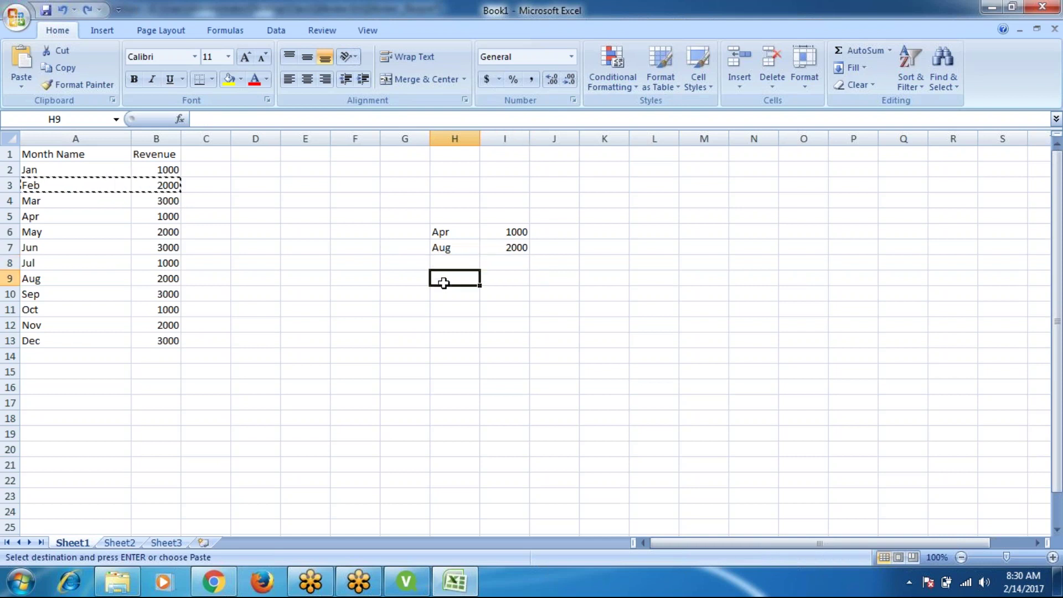
key(ctrl+v)
Step: Copy the Dec month and revenue cells to H8:I8, between the copied Aug and Feb rows
click(31, 342)
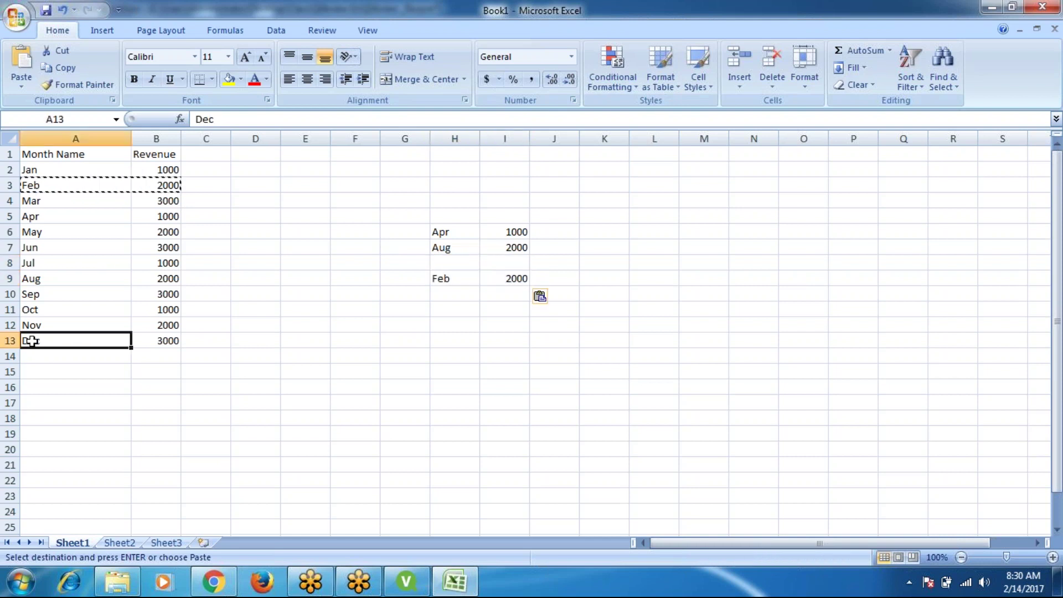
key(shift+Right)
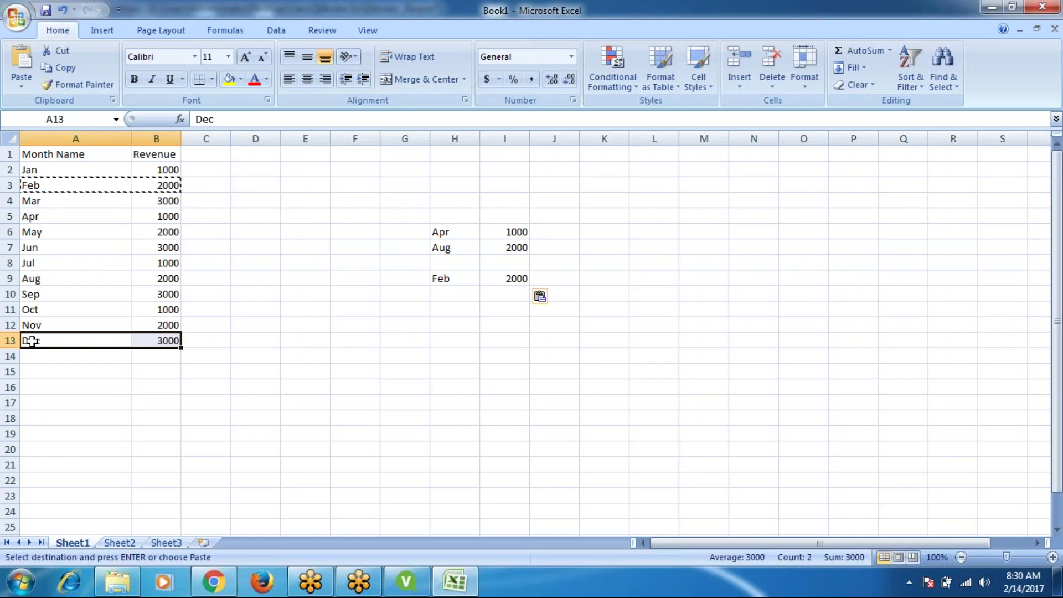
key(ctrl+c)
click(440, 263)
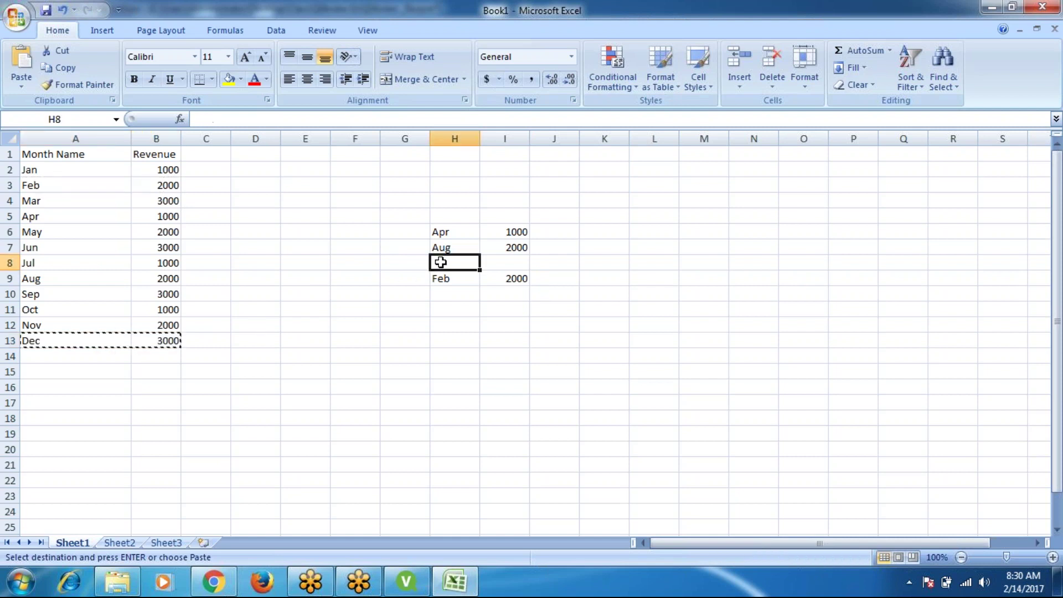
key(ctrl+v)
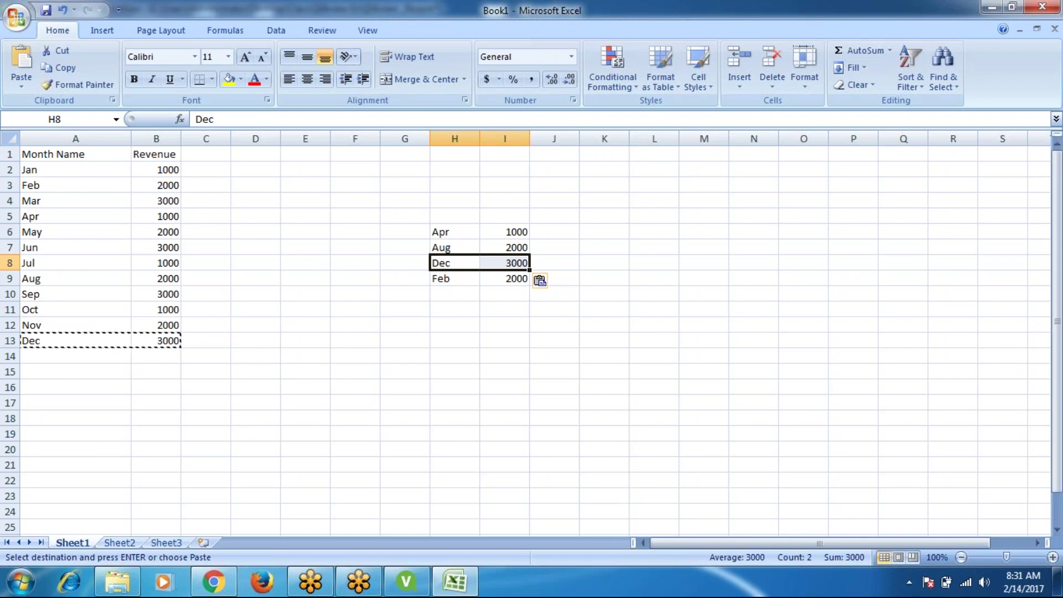
Step: Compare QlikView's Load Order sort options for the Country Information list box with the month order in the Excel table
click(408, 582)
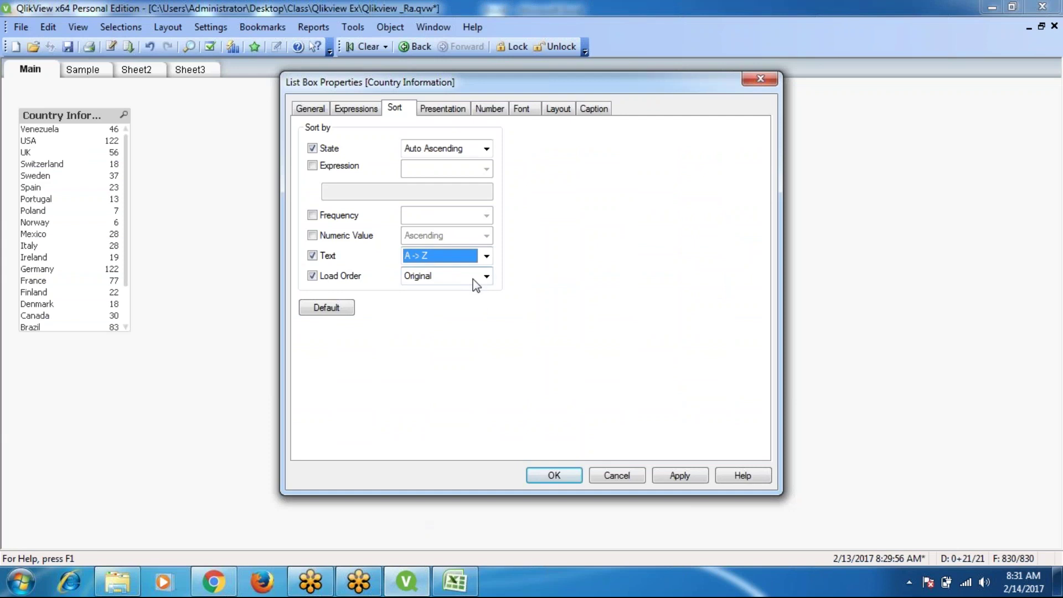
click(487, 279)
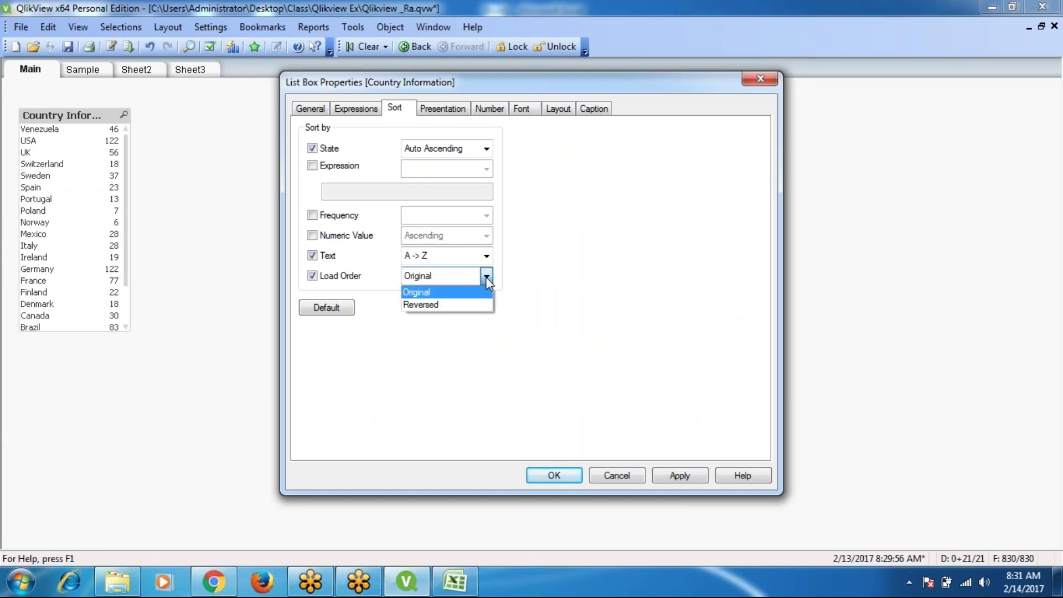
click(431, 280)
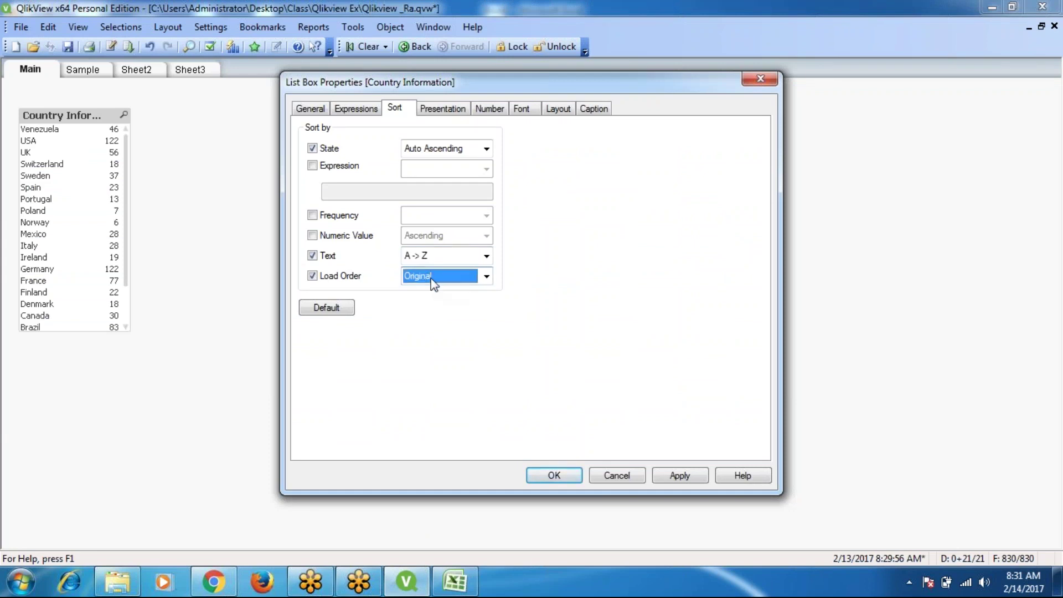
click(467, 585)
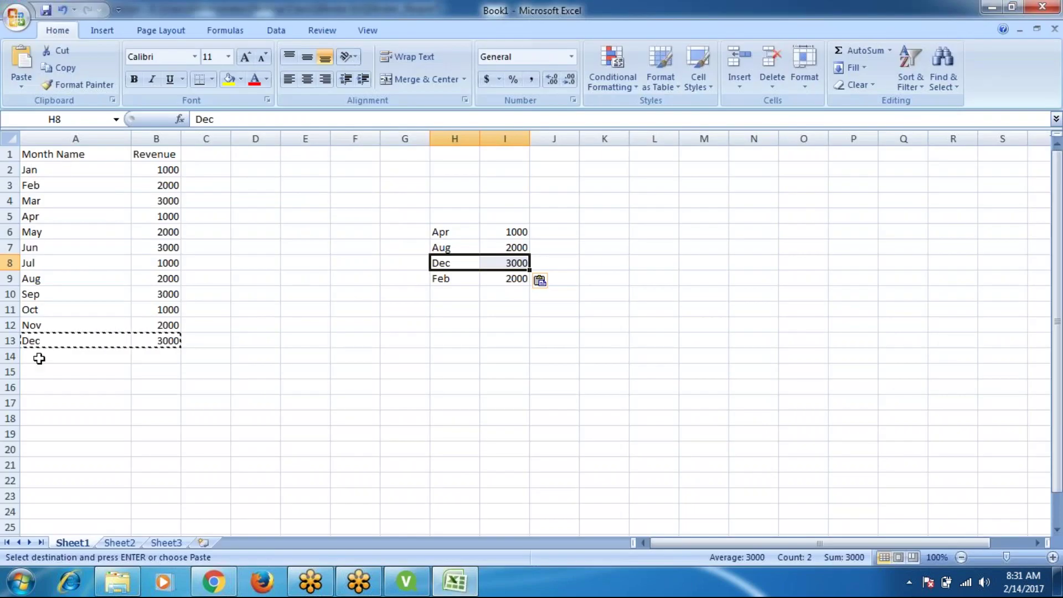
click(33, 330)
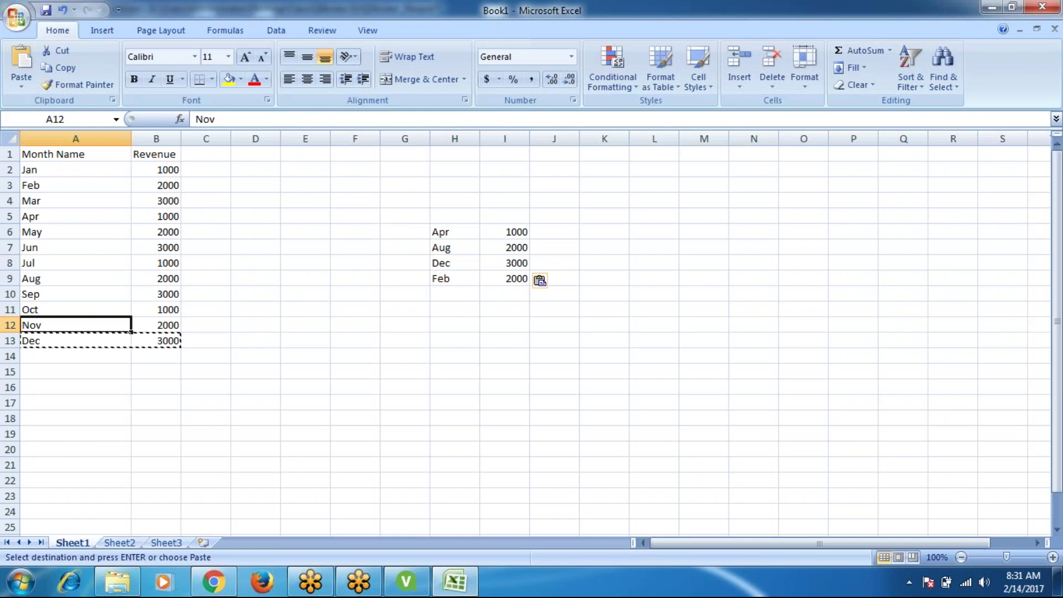
Step: Switch back to QlikView and turn off the Load Order sort for the Country Information list box
click(415, 585)
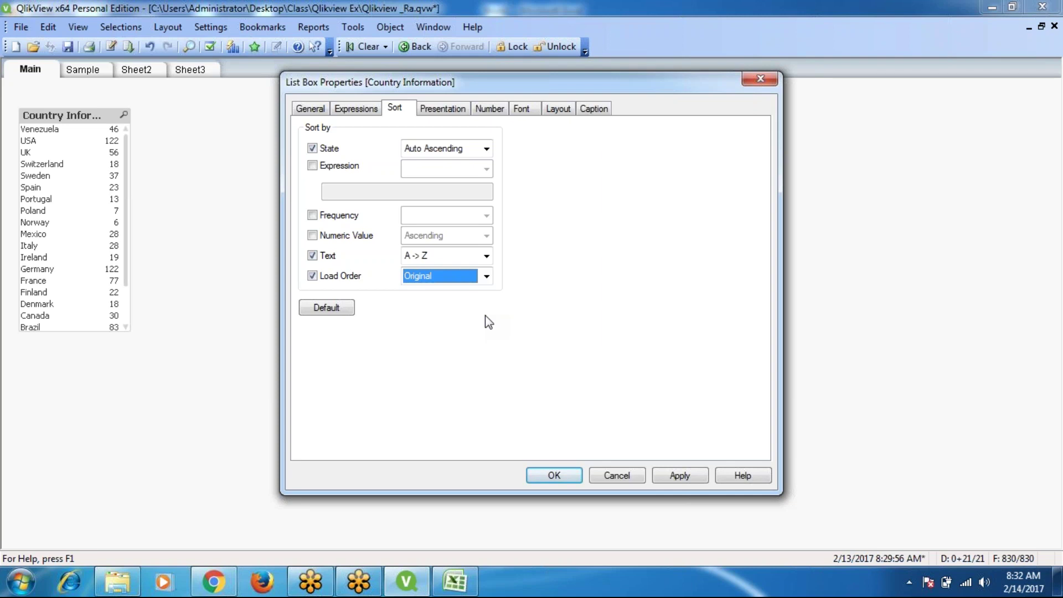
click(313, 276)
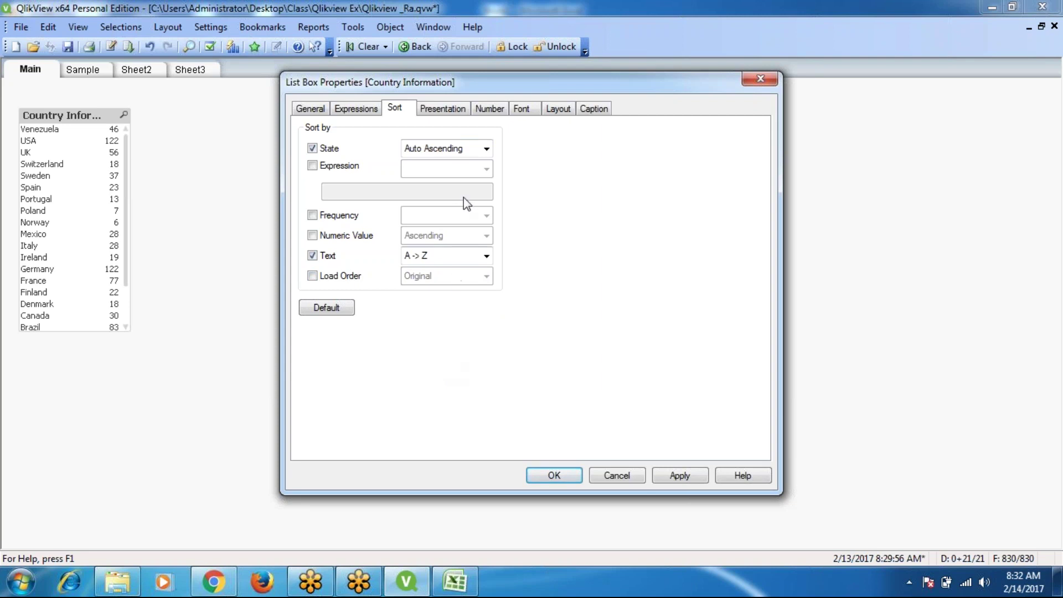
Step: Apply center and right text alignment to the Country Information list box in turn, and return it to left alignment
click(444, 109)
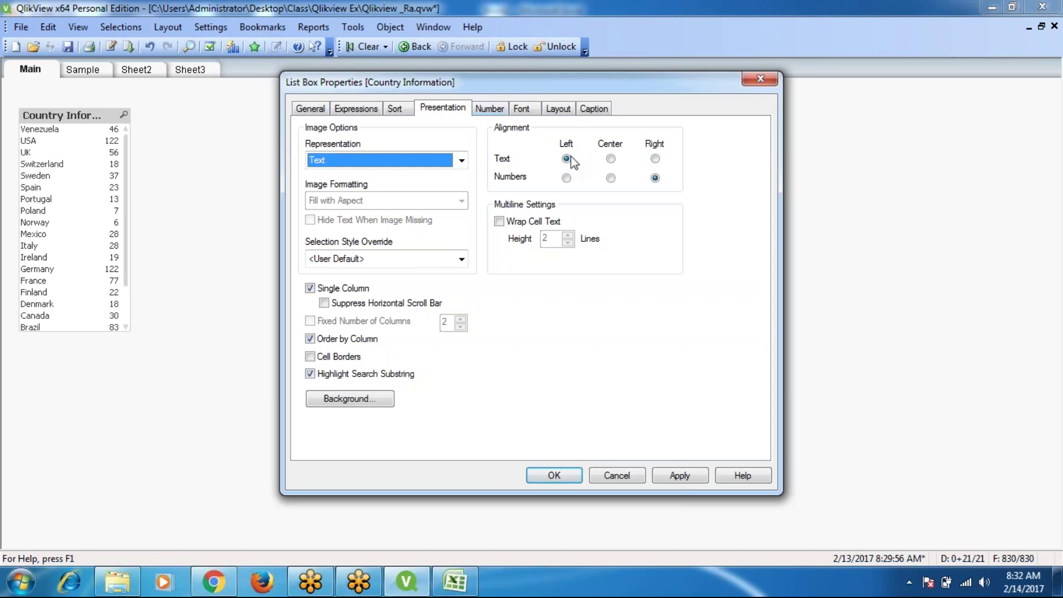
click(611, 159)
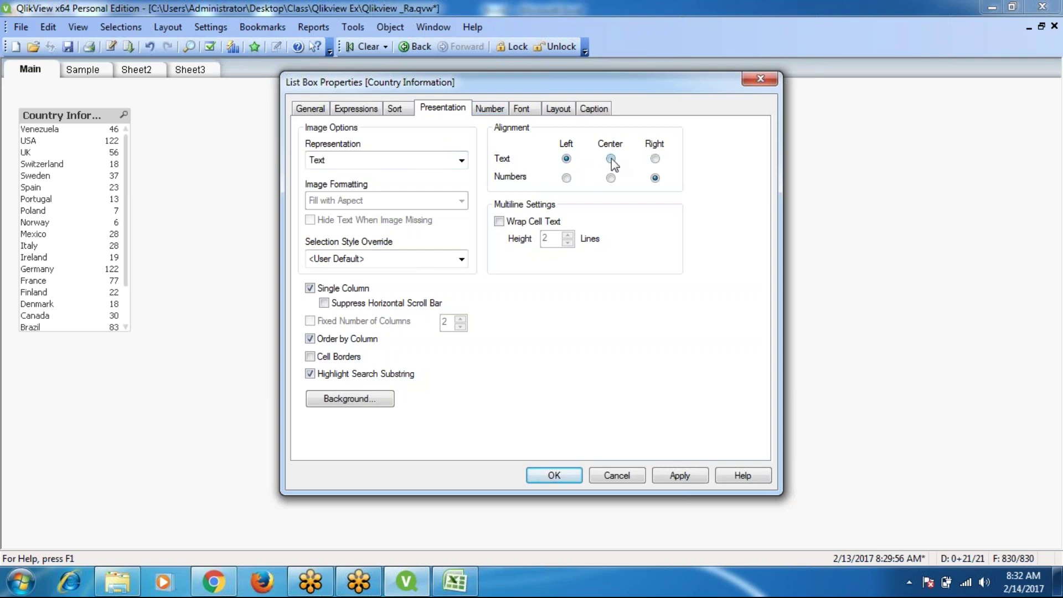
click(680, 475)
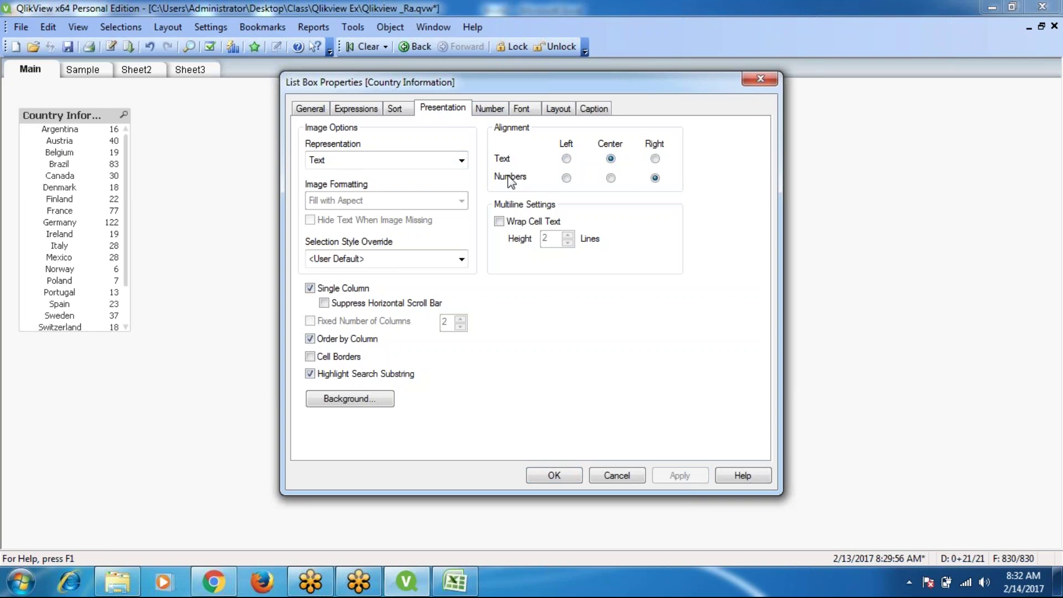
click(656, 158)
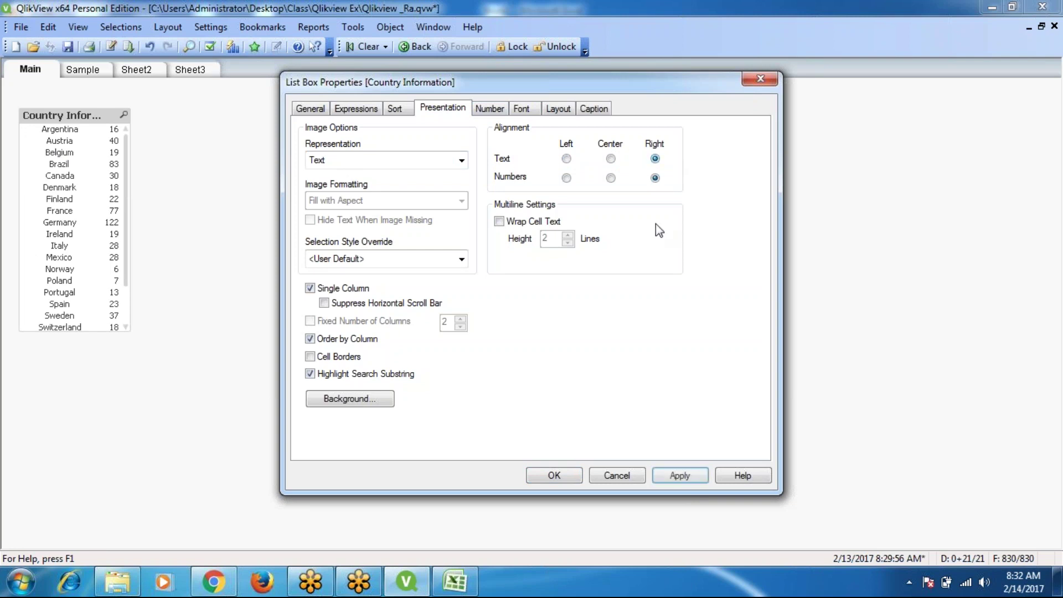
click(680, 475)
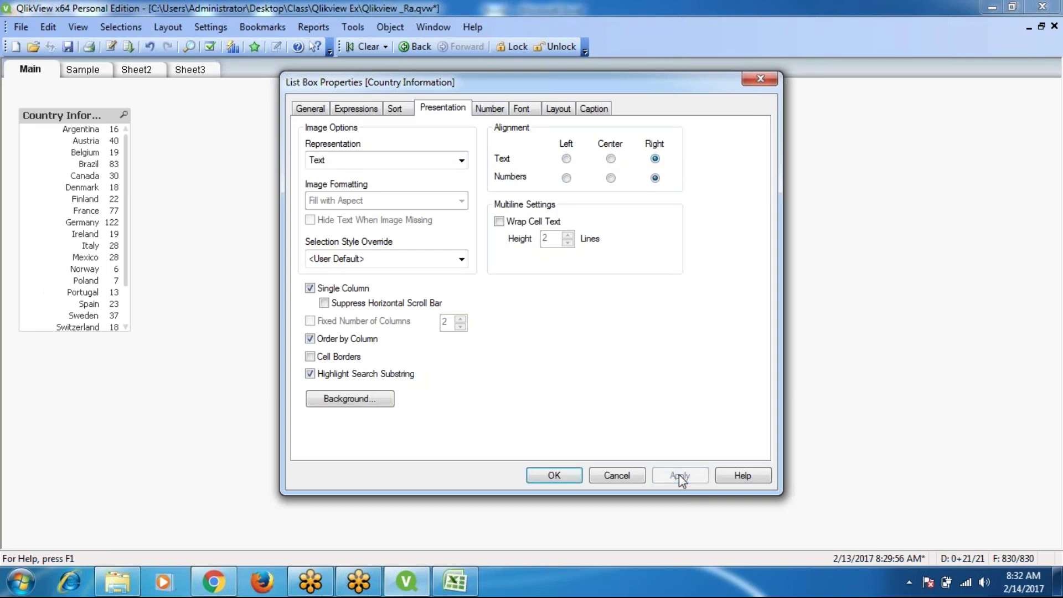
click(566, 159)
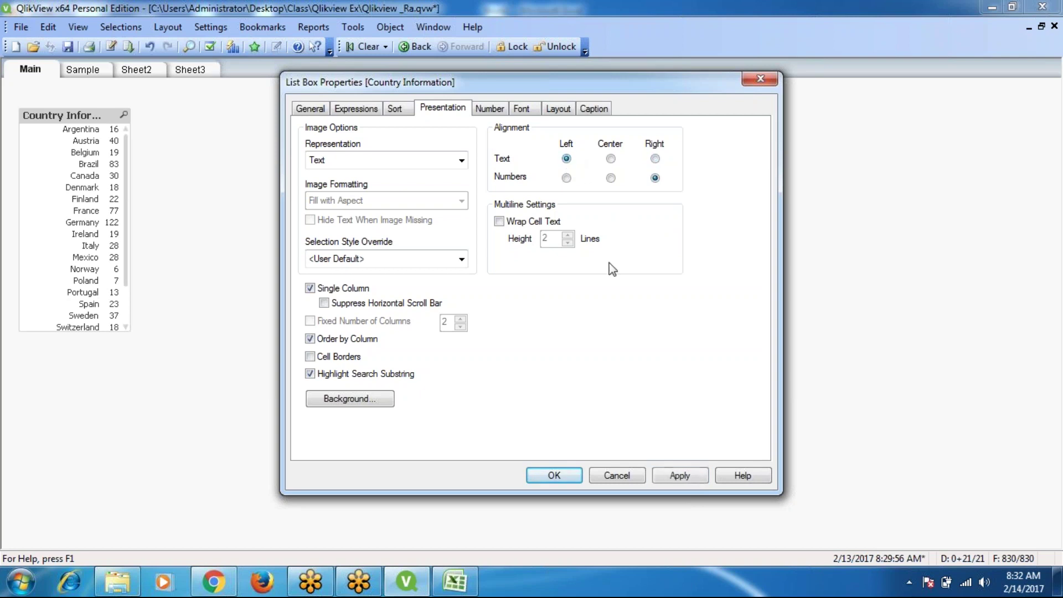
click(680, 476)
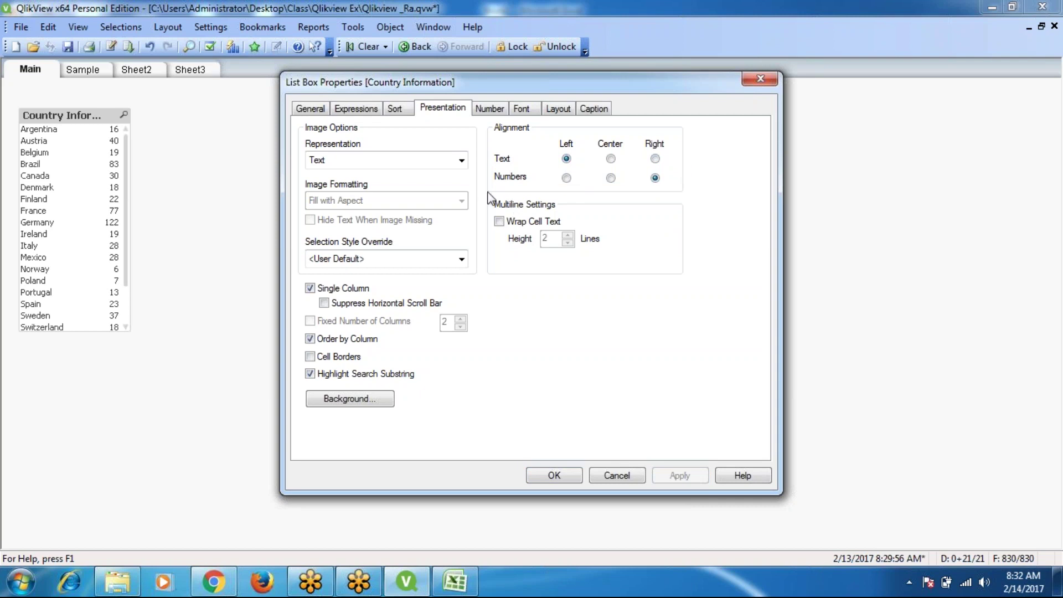
Step: Set the Country Information list box's selection style override to Windows Checkboxes, leaving its representation as Text
click(461, 160)
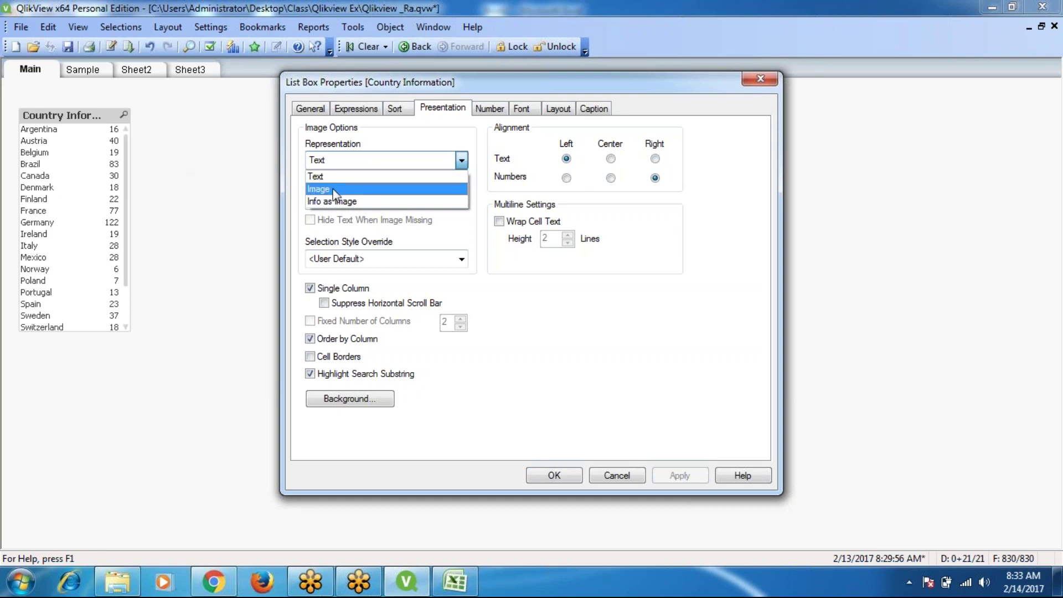
click(244, 237)
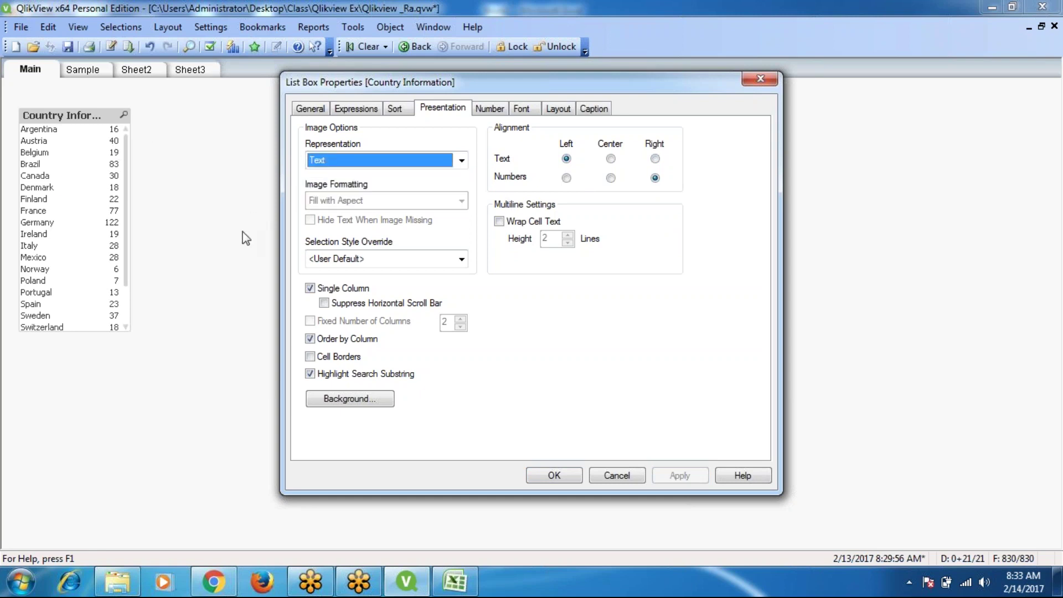
click(461, 260)
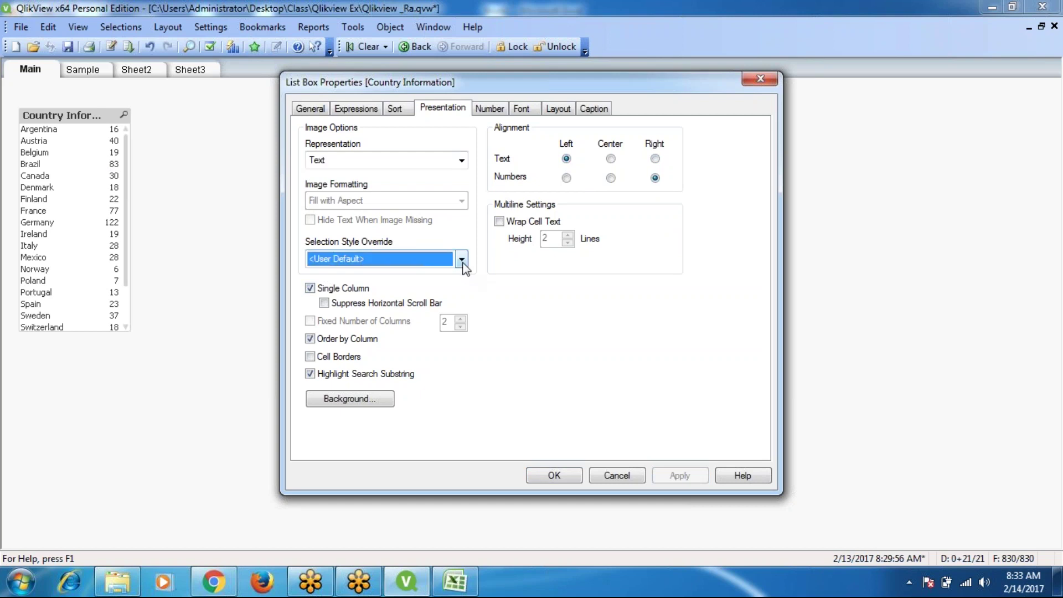
click(462, 260)
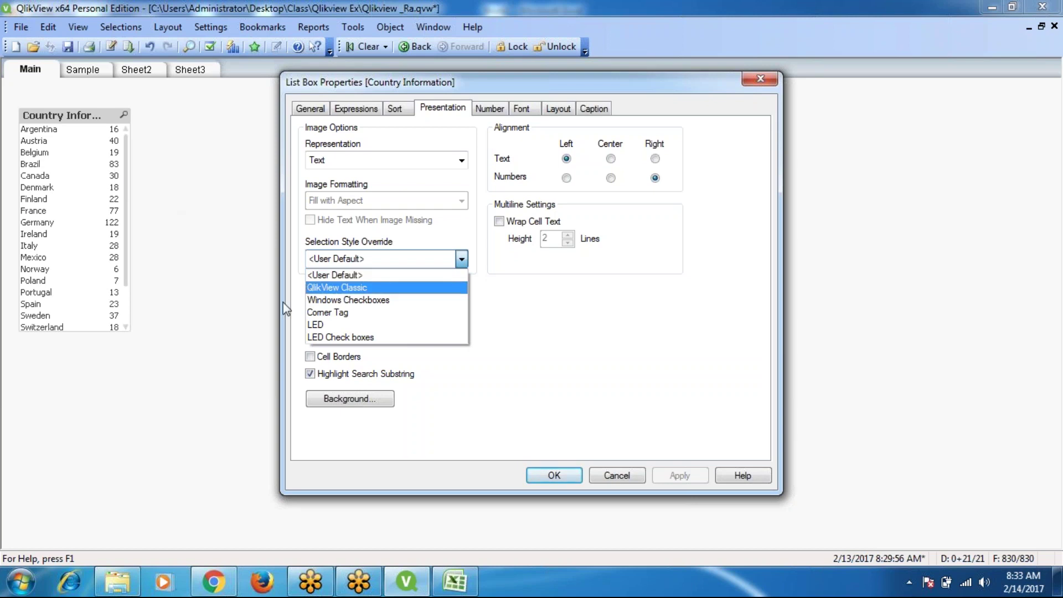
click(349, 300)
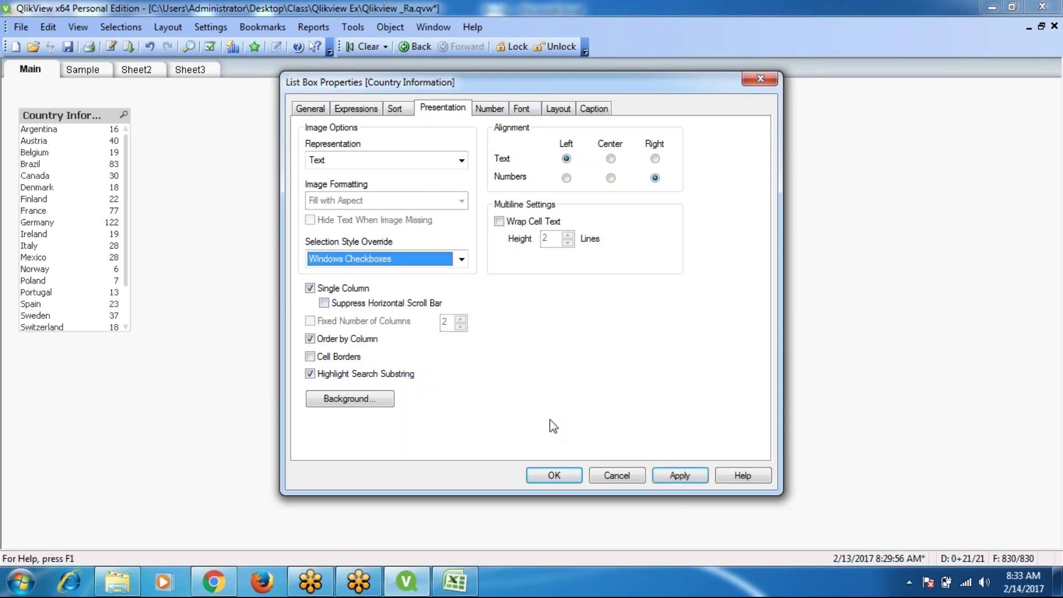
click(679, 473)
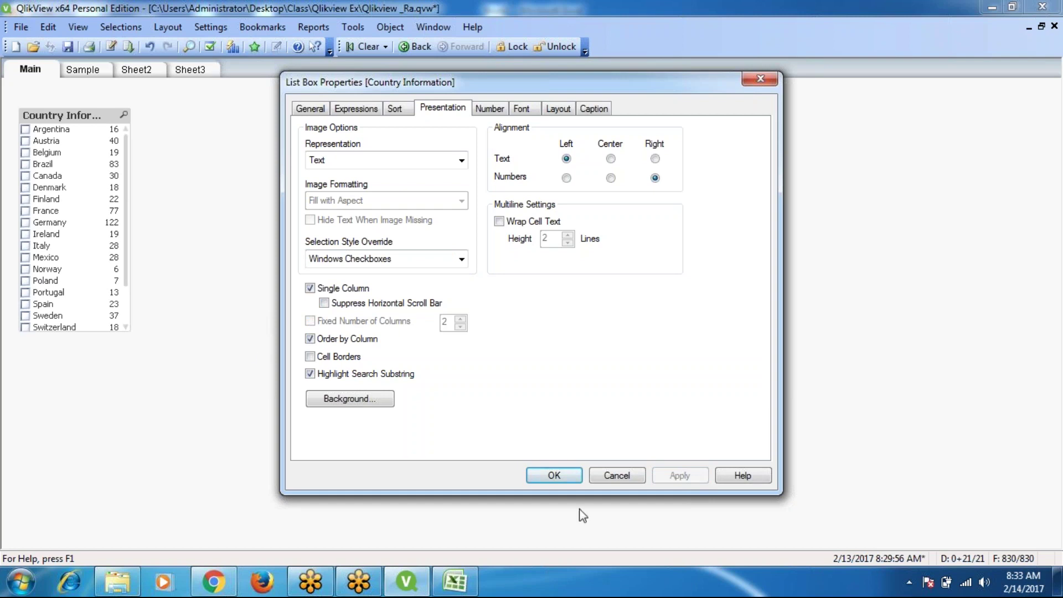
click(552, 481)
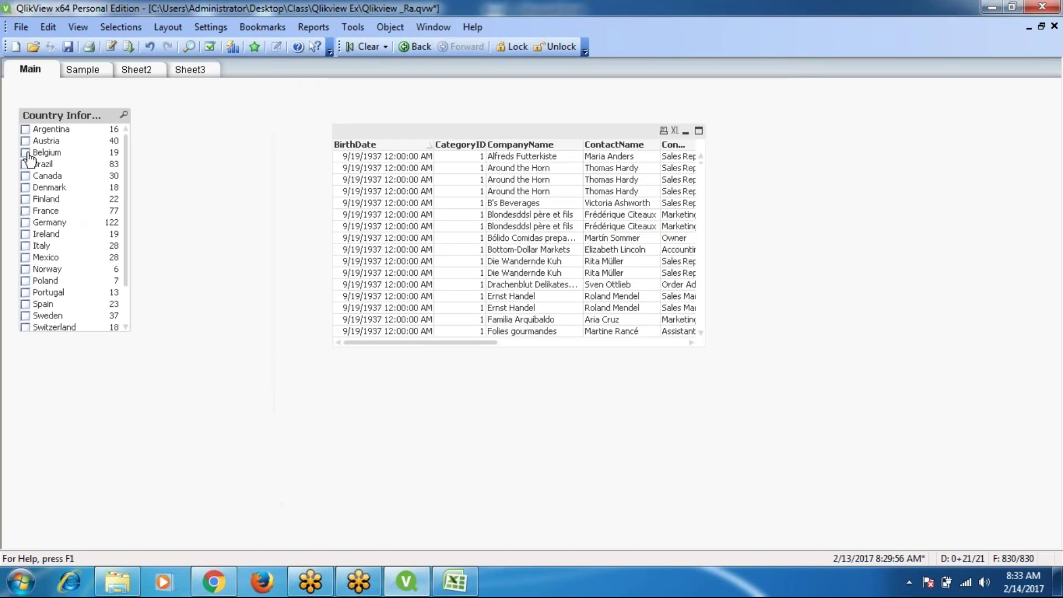
Step: Select Austria, Brazil and Denmark in the Country Information list box to try out the checkboxes
click(25, 141)
click(25, 164)
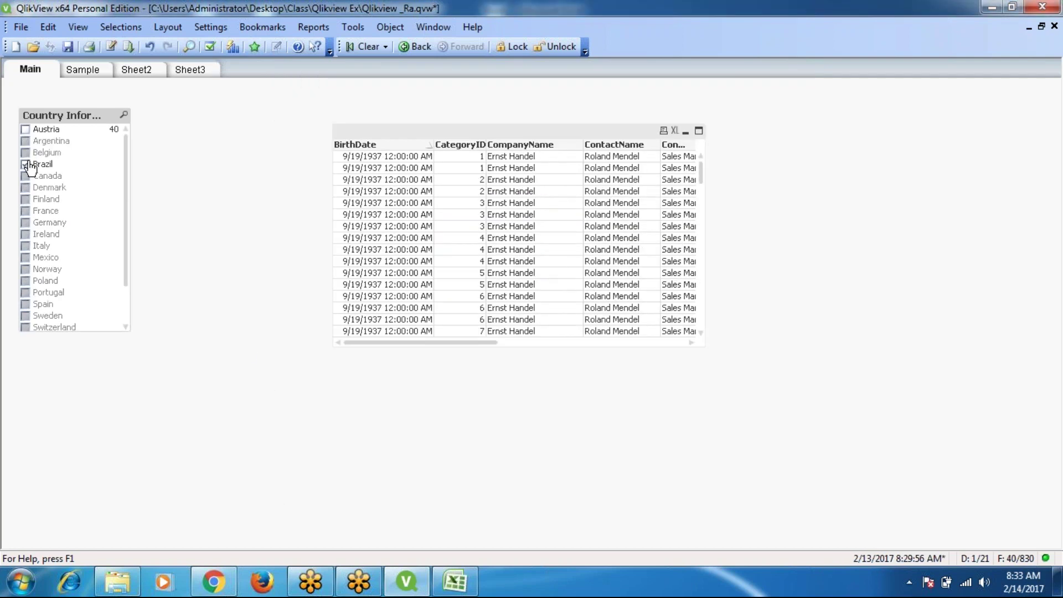
click(25, 187)
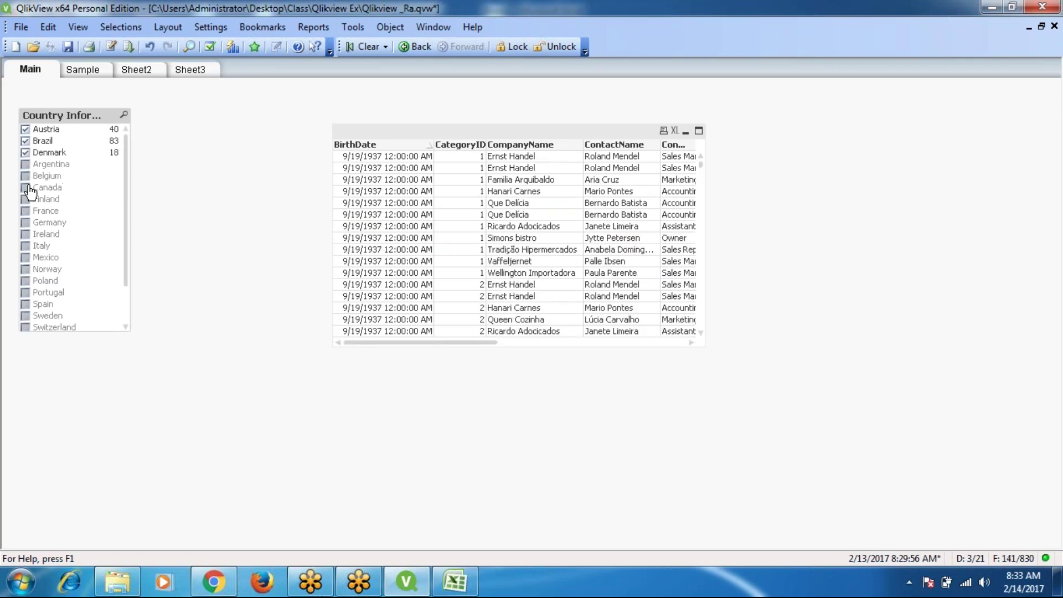
Step: Reopen the Country Information list box's properties and apply the Corner Tag selection style
right_click(95, 117)
click(149, 123)
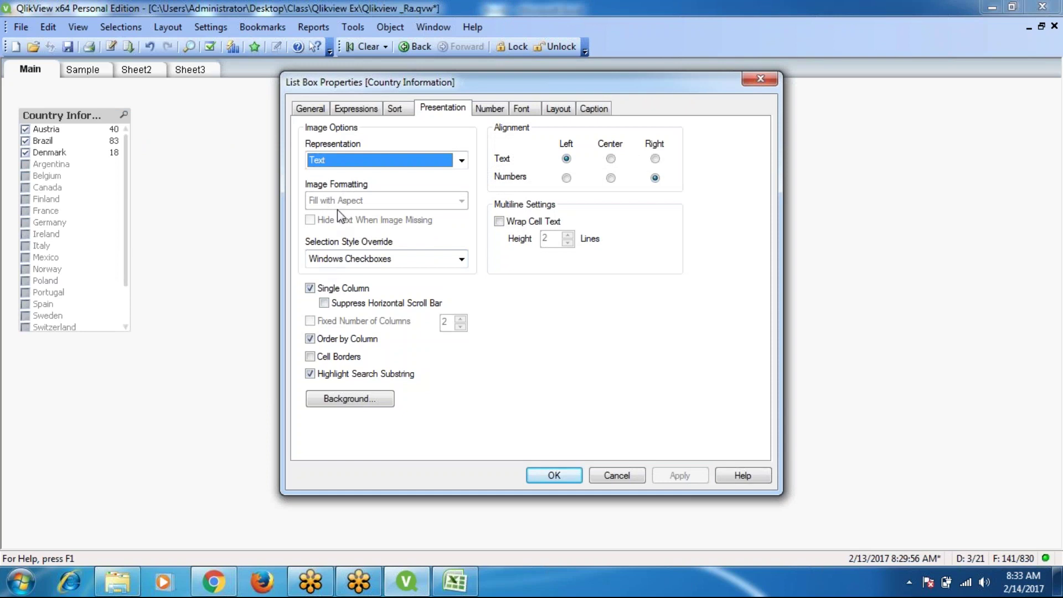
click(461, 260)
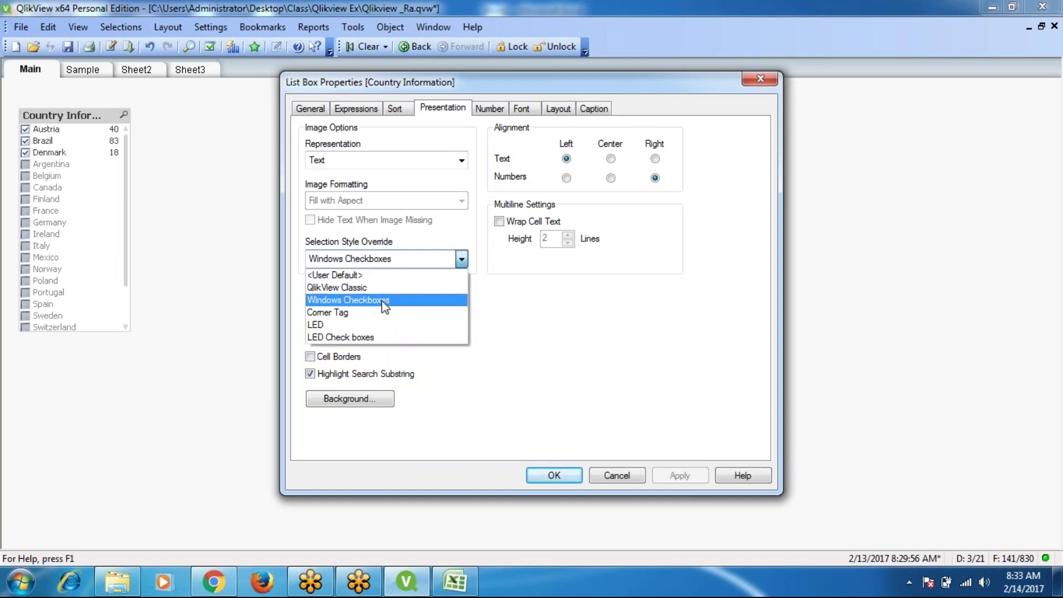
click(338, 313)
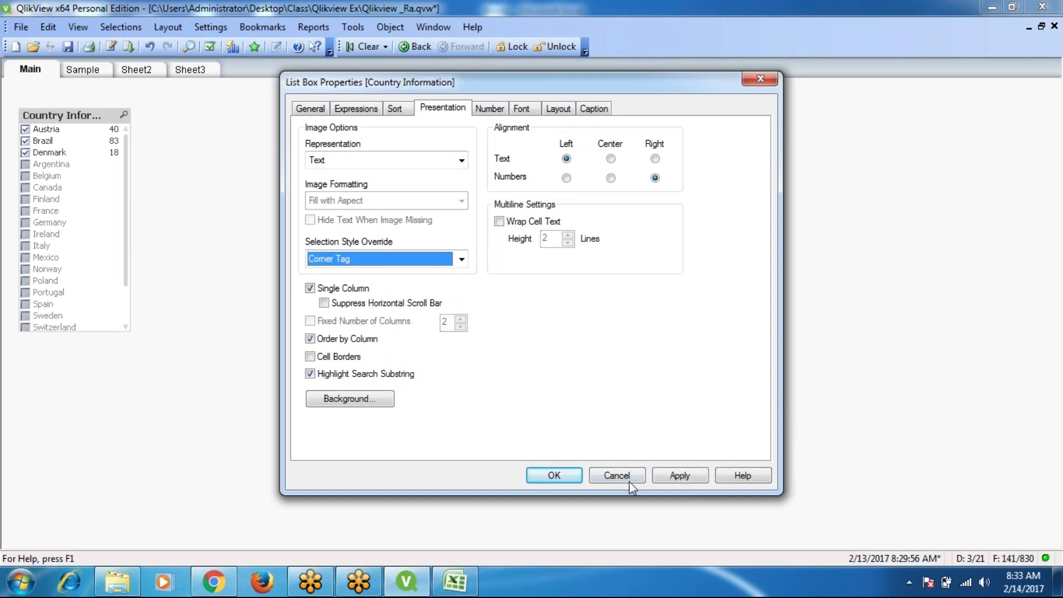
click(681, 477)
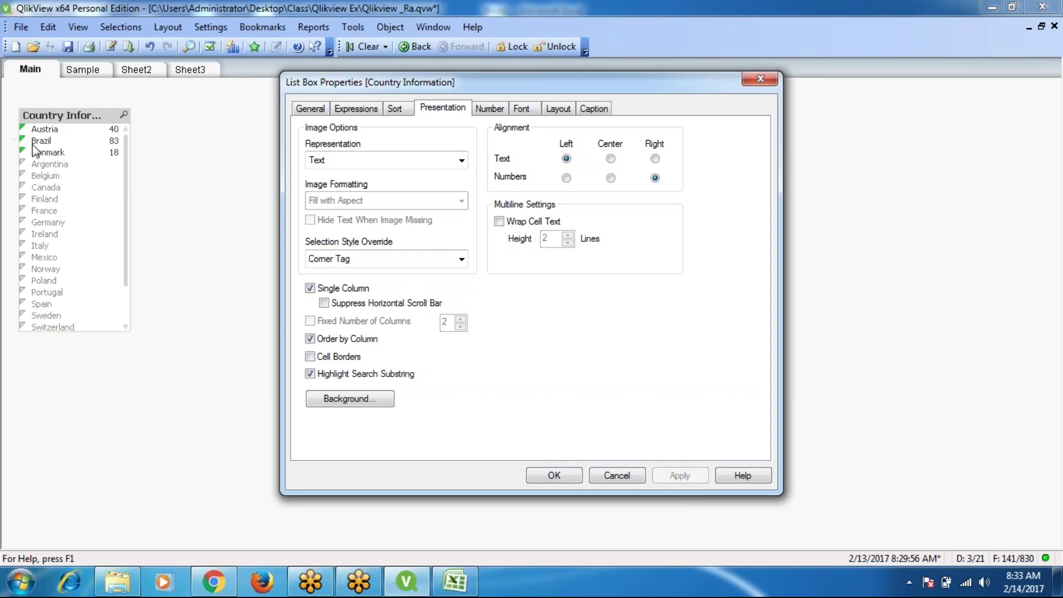
Step: Change the list box's selection style override to LED and apply it to the Main sheet
click(461, 259)
click(325, 325)
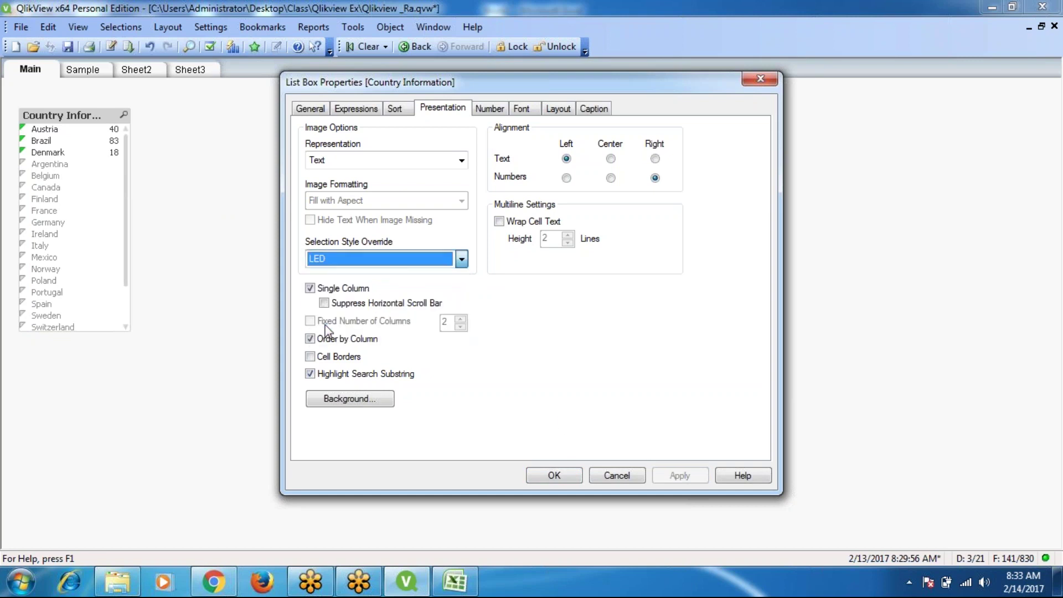
click(690, 478)
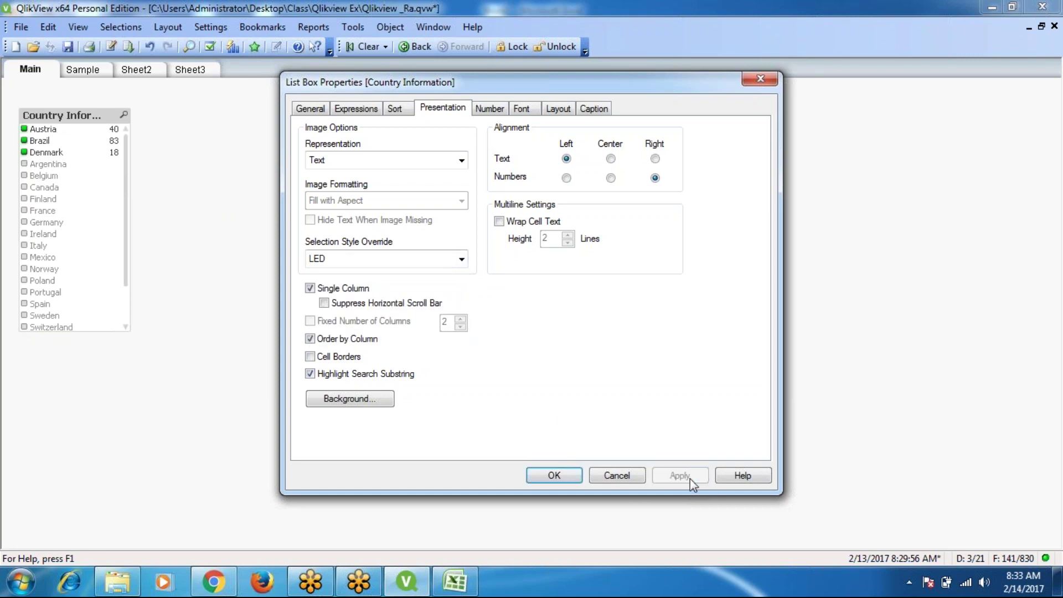
click(554, 476)
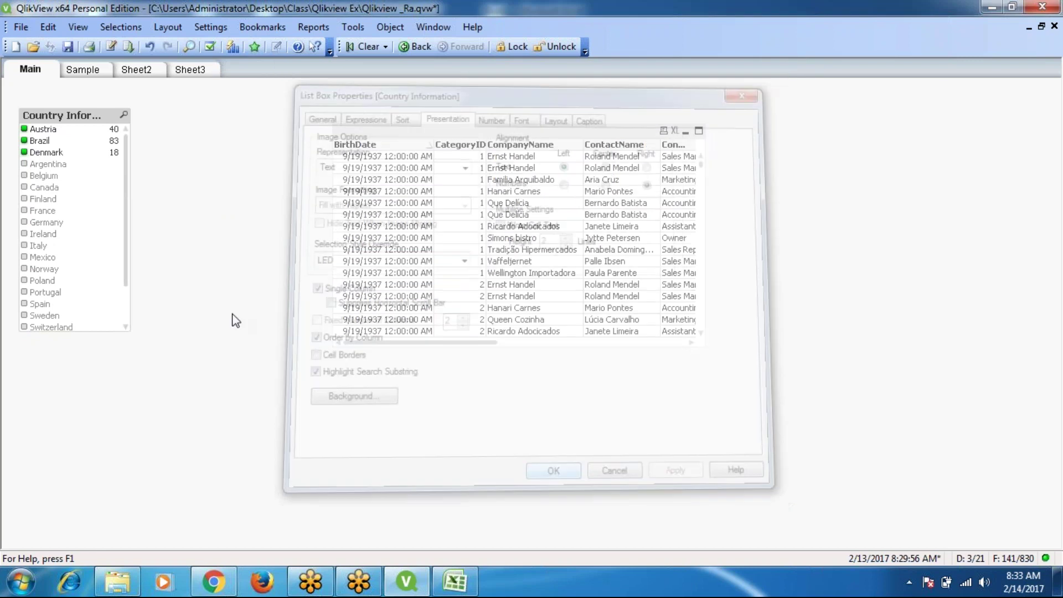
Step: Test the LED style by selecting Argentina and replacing it with Austria in the Country Information list box
click(27, 165)
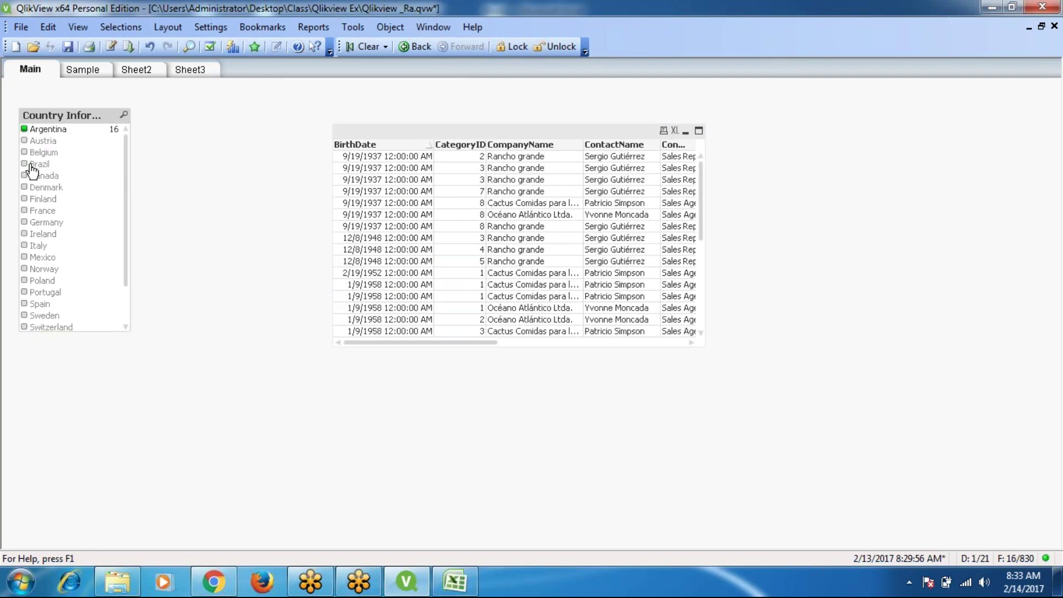
click(26, 142)
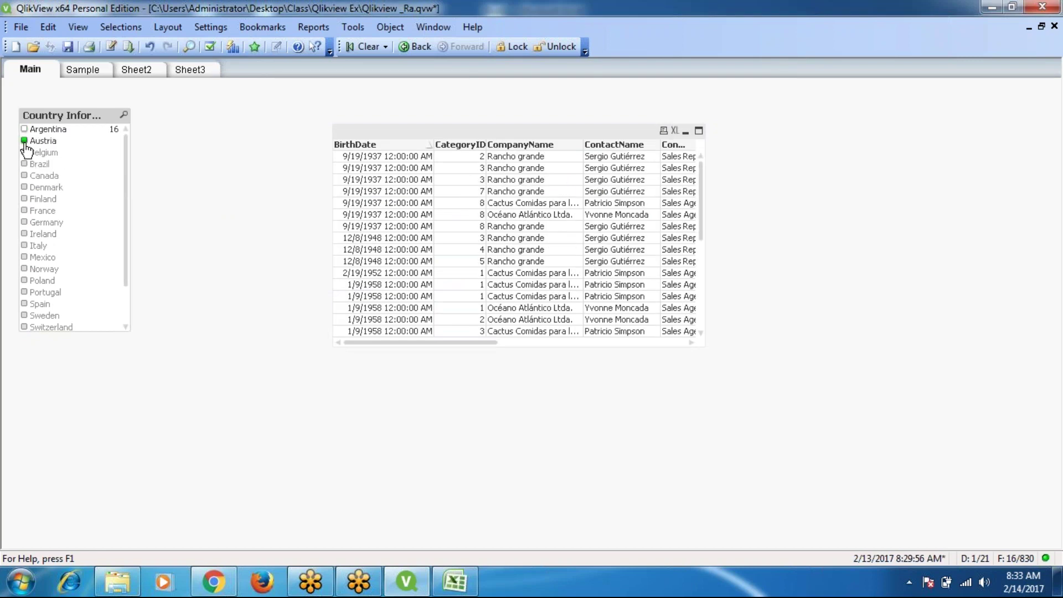
Step: Set the Country Information list box's selection style override to LED Check boxes and apply it to the sheet
right_click(91, 122)
click(103, 124)
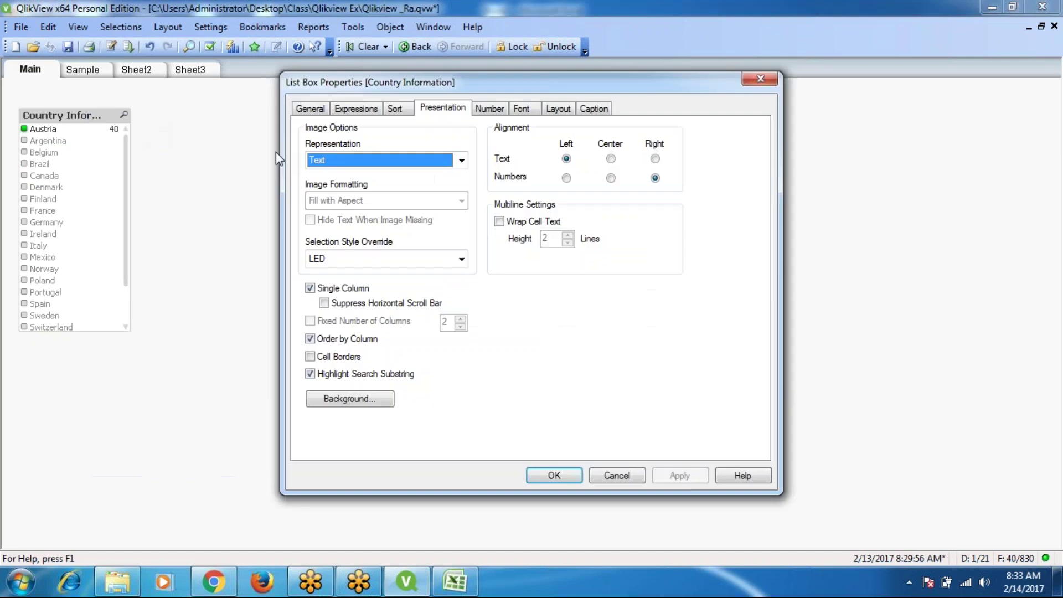
click(461, 259)
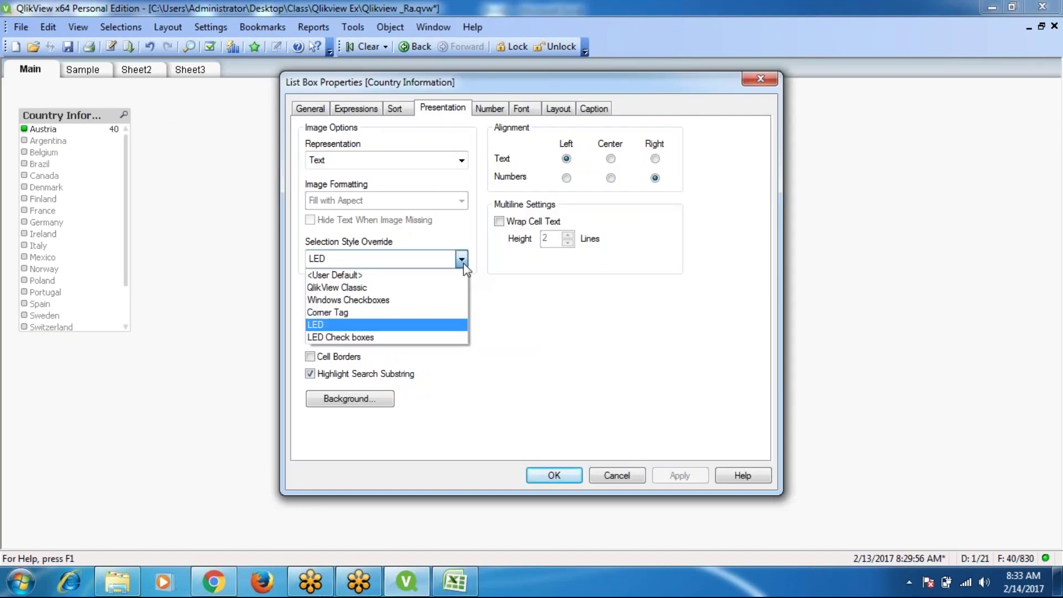
click(354, 338)
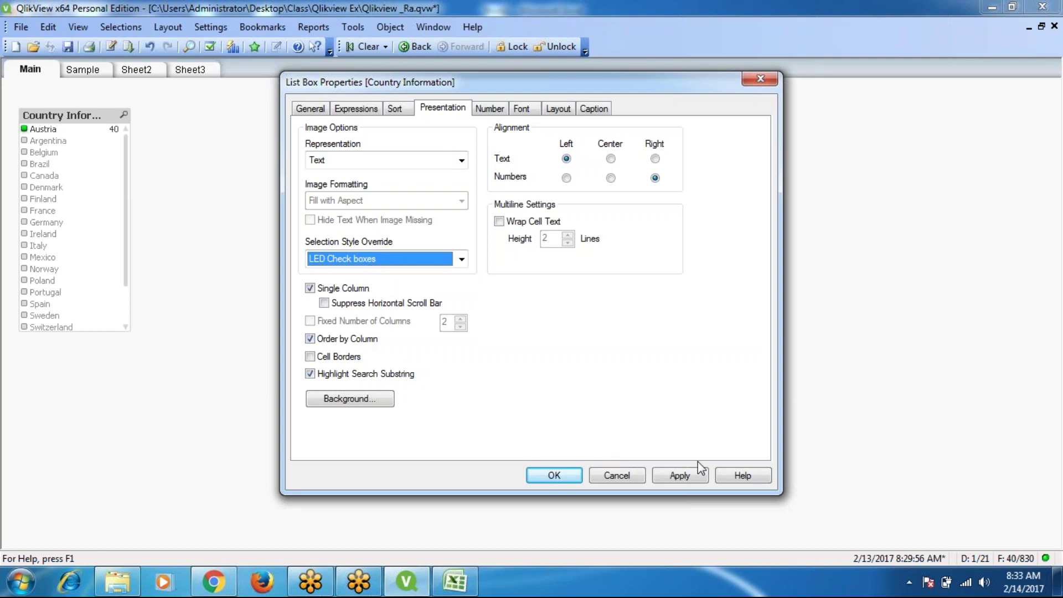
click(461, 259)
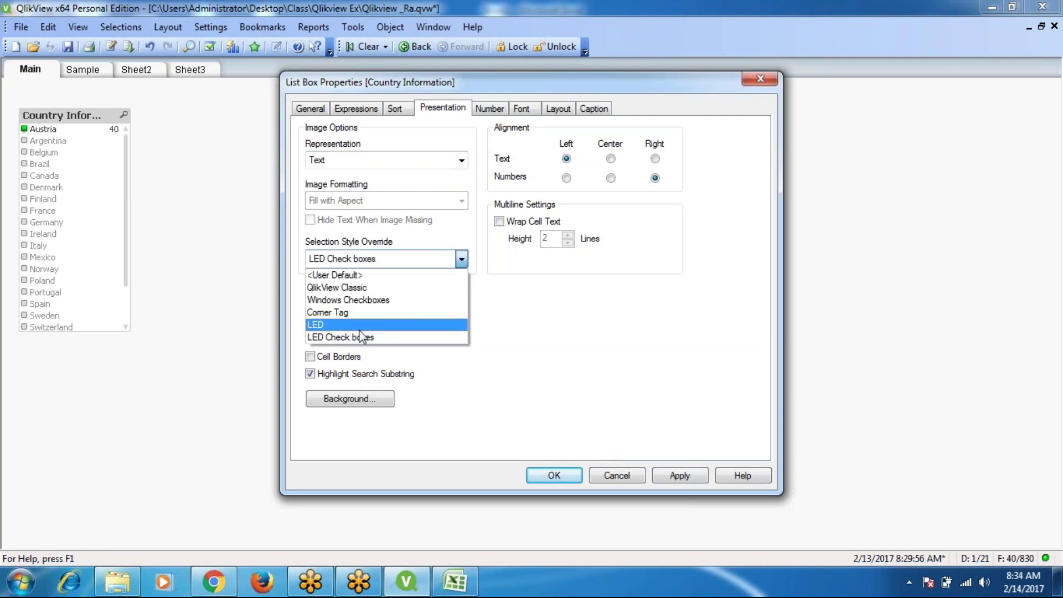
click(394, 337)
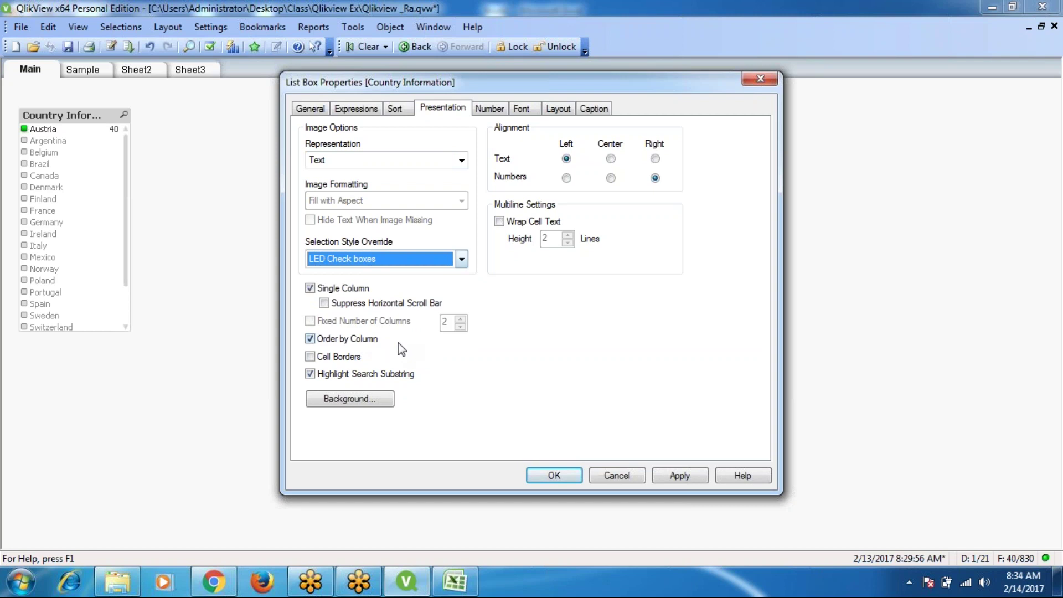
click(677, 477)
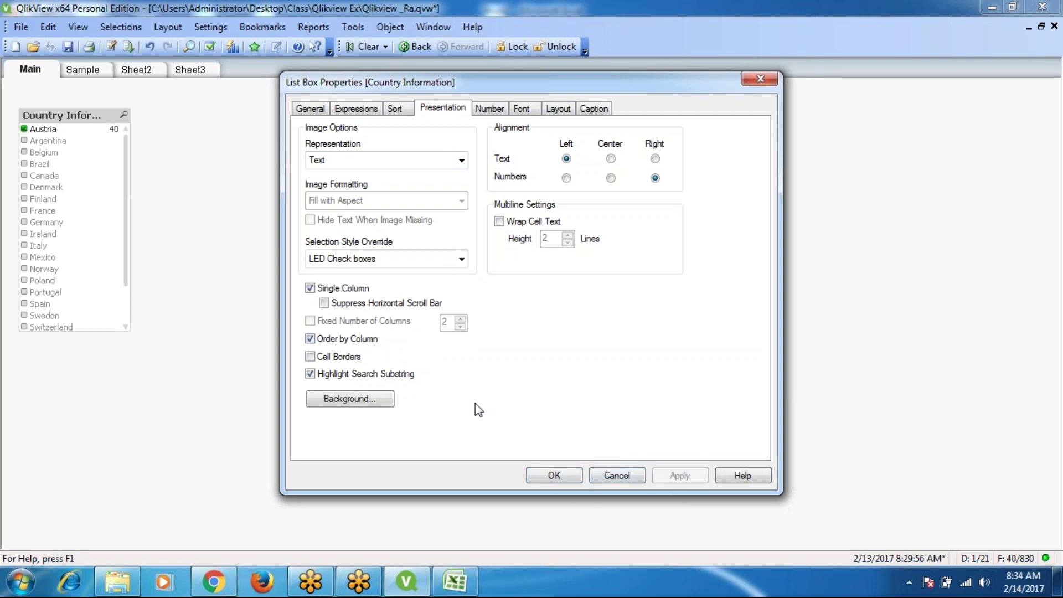
click(551, 474)
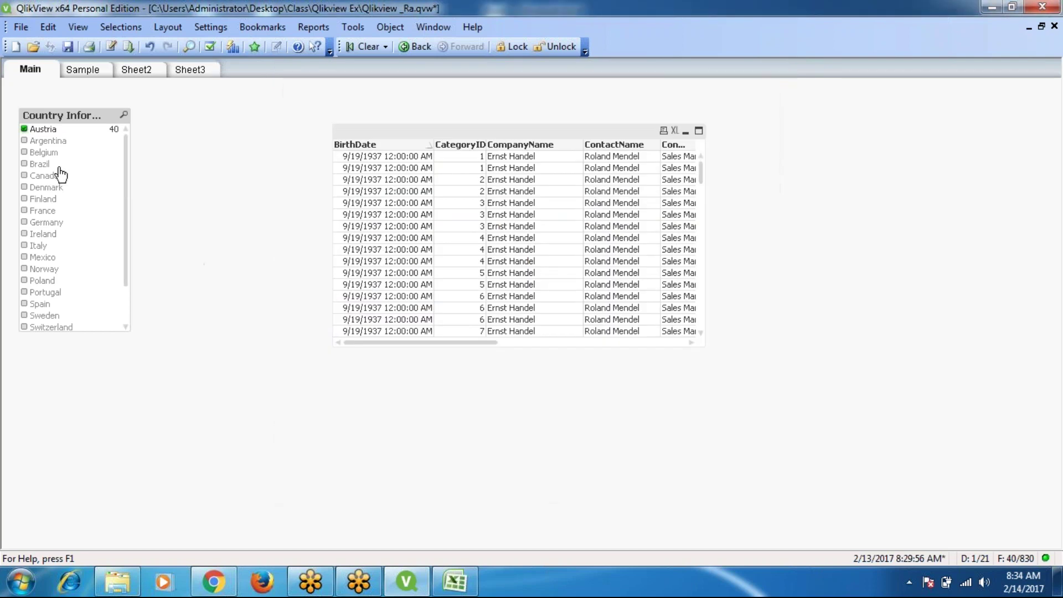
Step: Deselect Austria, and select Argentina, Austria, Brazil, Canada, France, Mexico and Poland with the LED check boxes in the Country Information list box
click(25, 131)
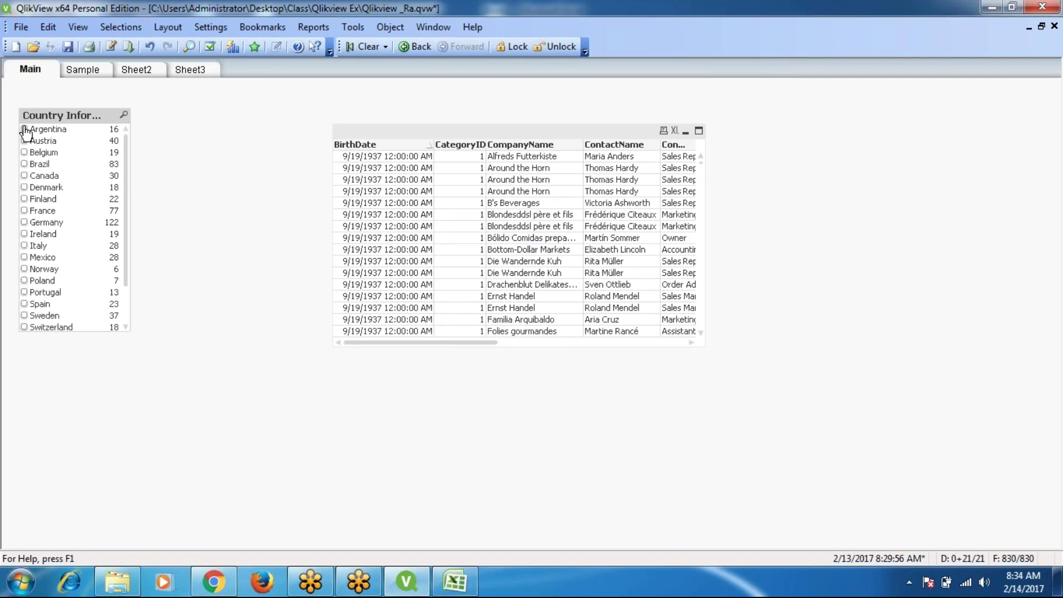
click(25, 131)
click(25, 142)
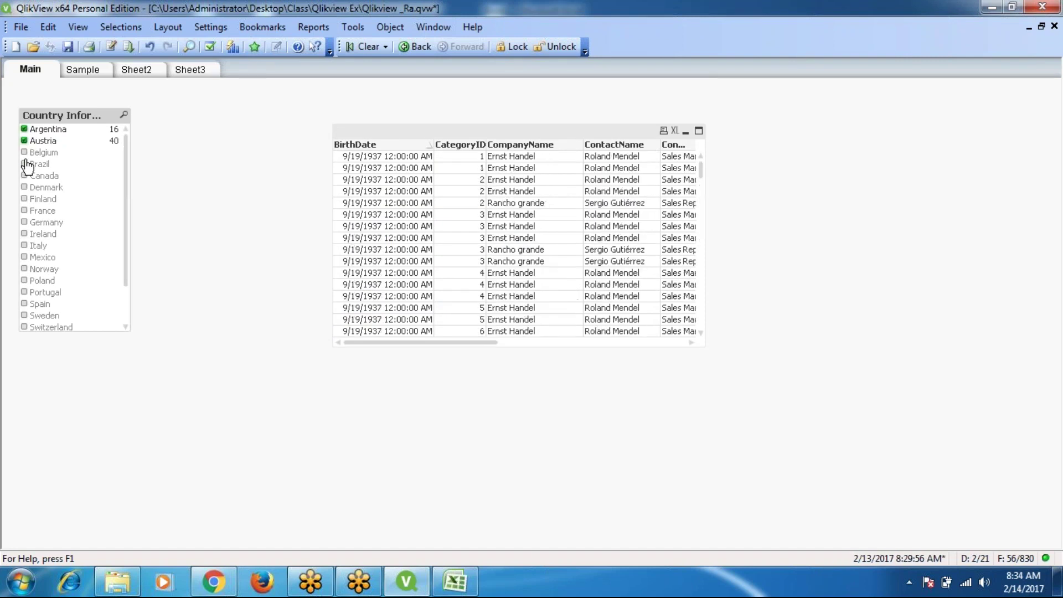
click(25, 165)
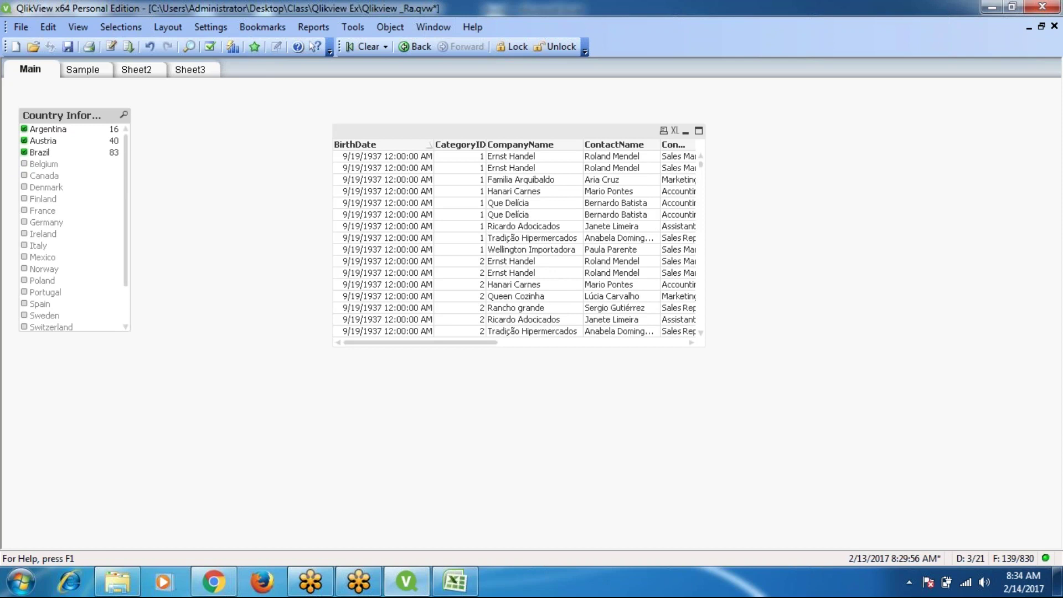
click(25, 176)
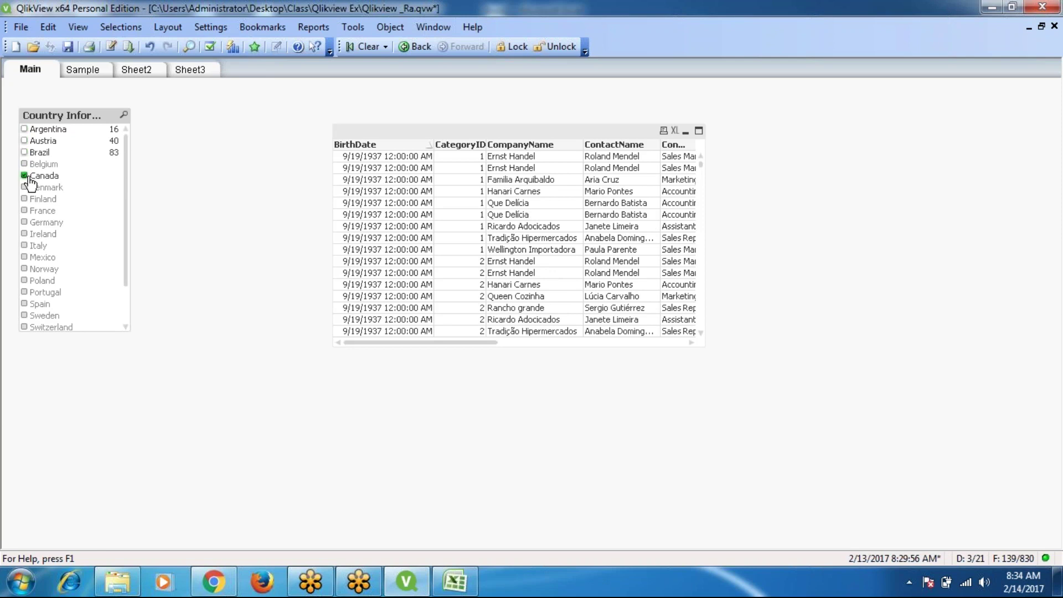
click(25, 212)
click(32, 260)
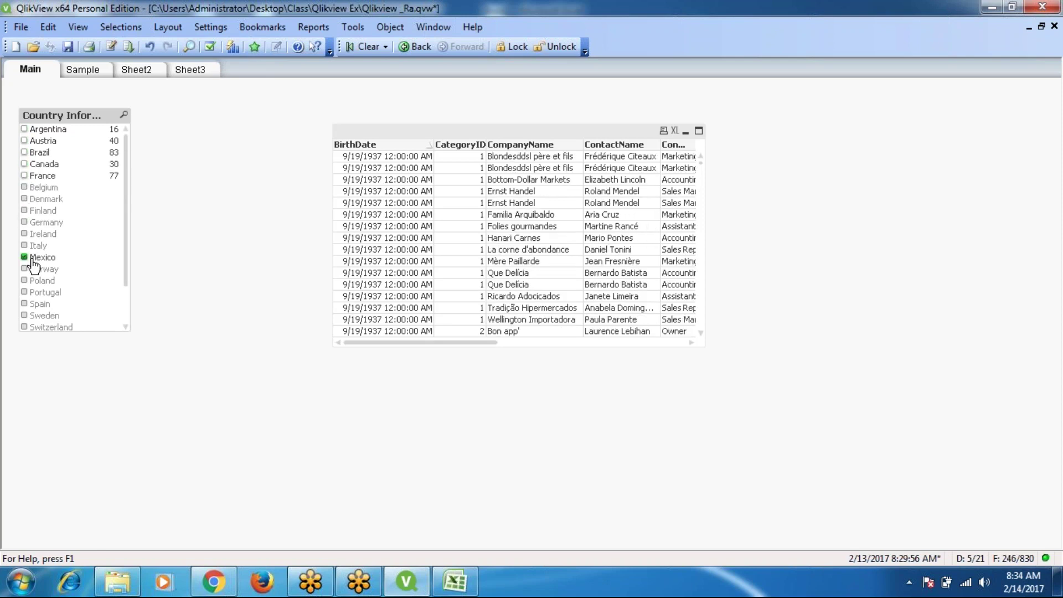
click(25, 280)
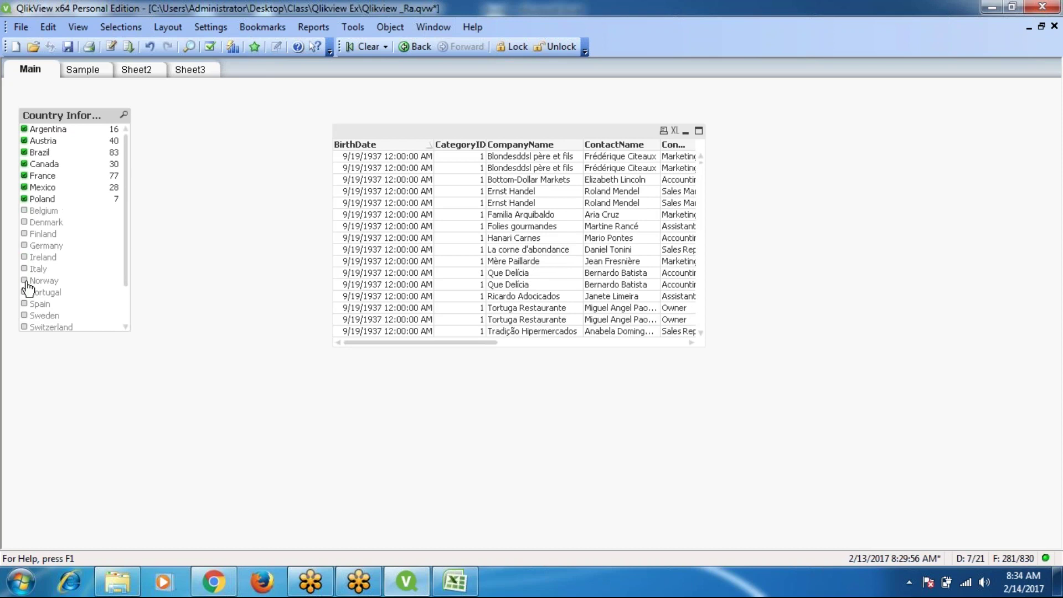
Step: Reopen the Country Information list box's properties and enable Suppress Horizontal Scroll Bar for the single column
right_click(98, 113)
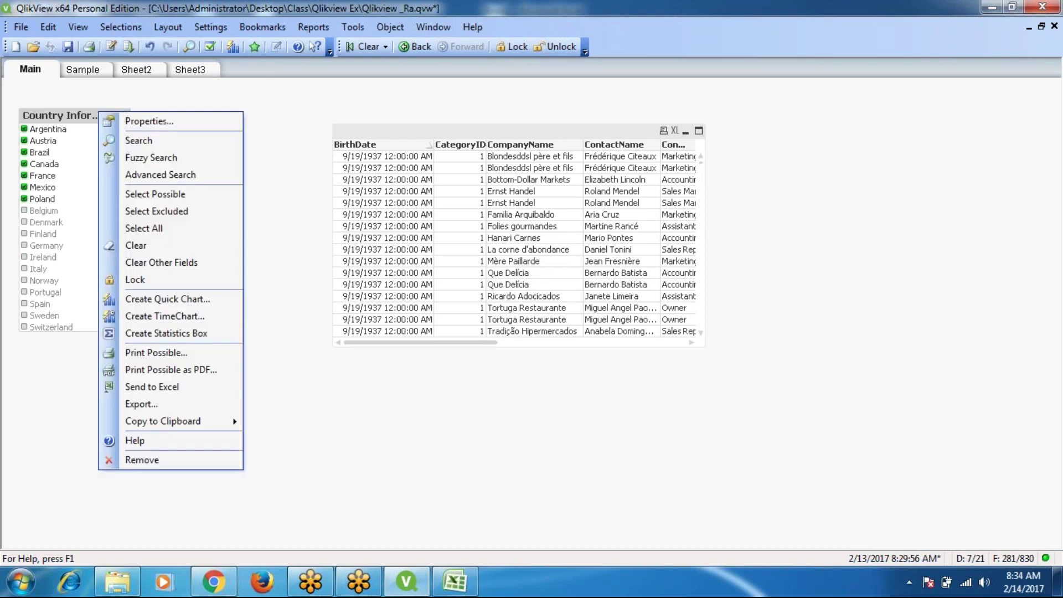
click(143, 119)
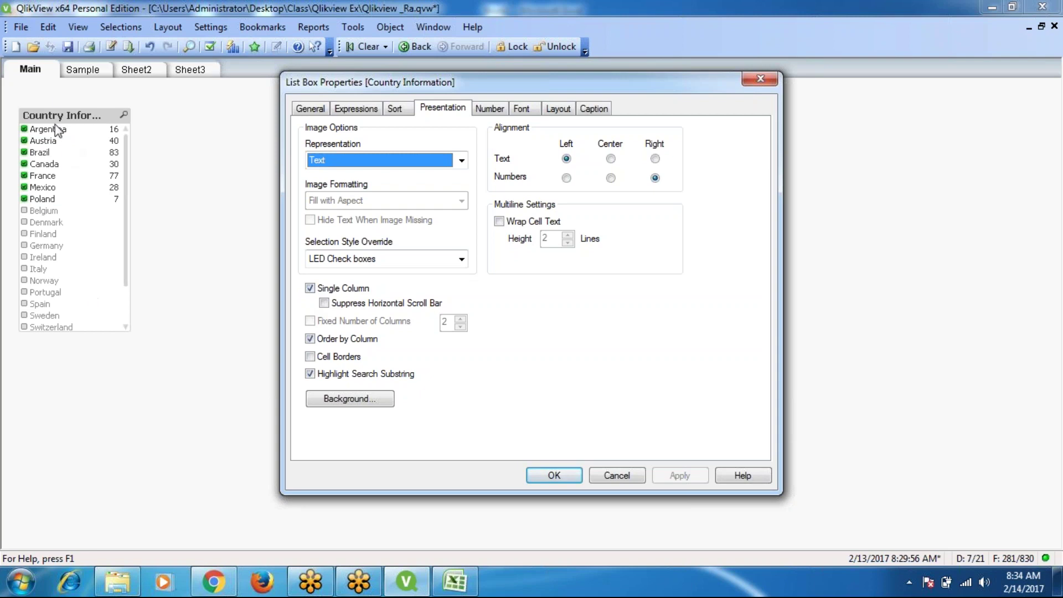
click(325, 303)
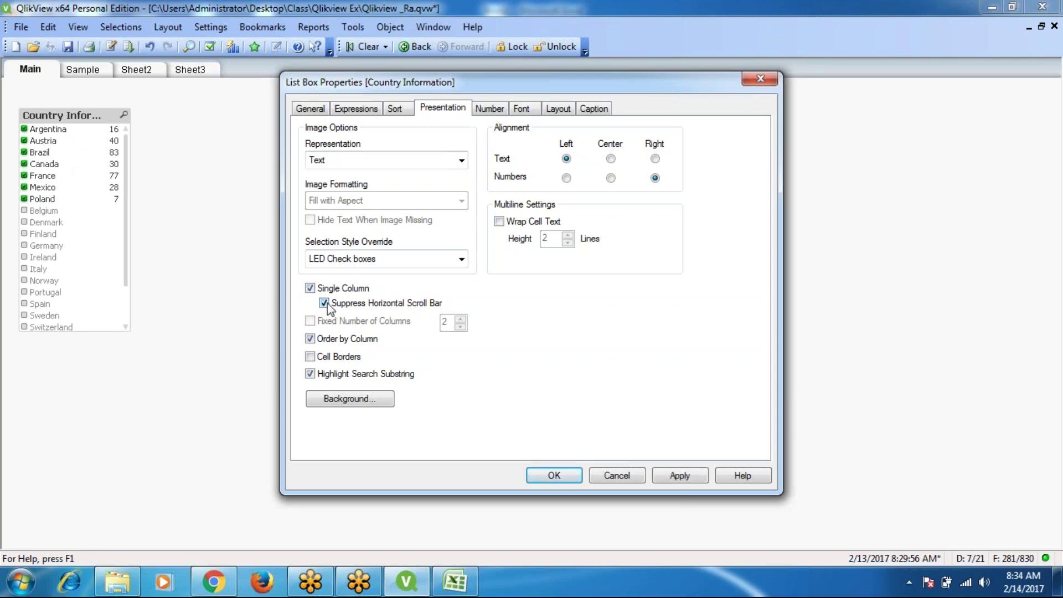
Step: Try a fixed layout of 2 columns for the list box and return it to Single Column
click(310, 289)
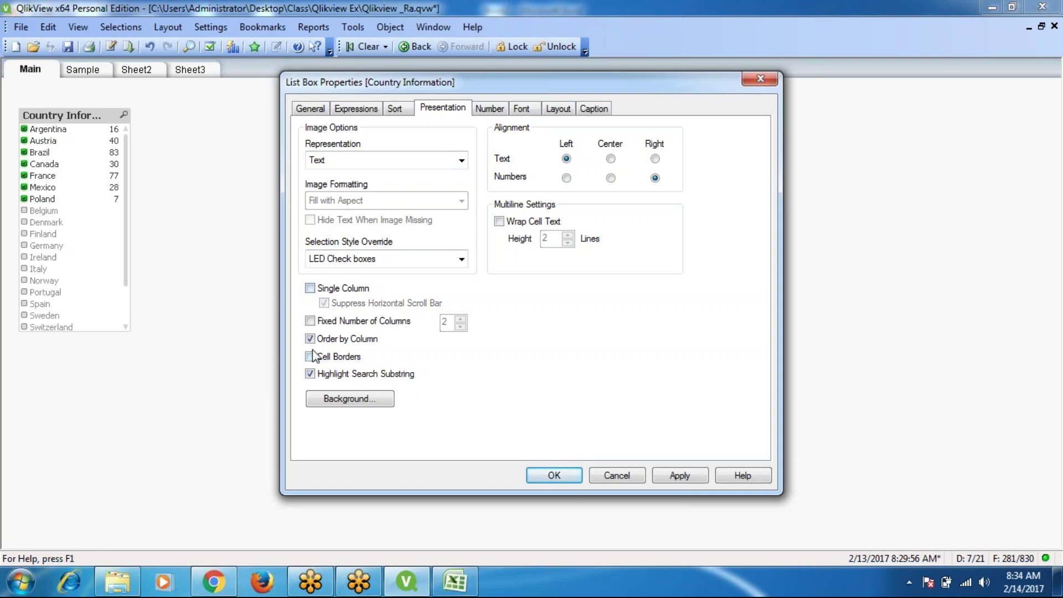
click(310, 321)
click(683, 479)
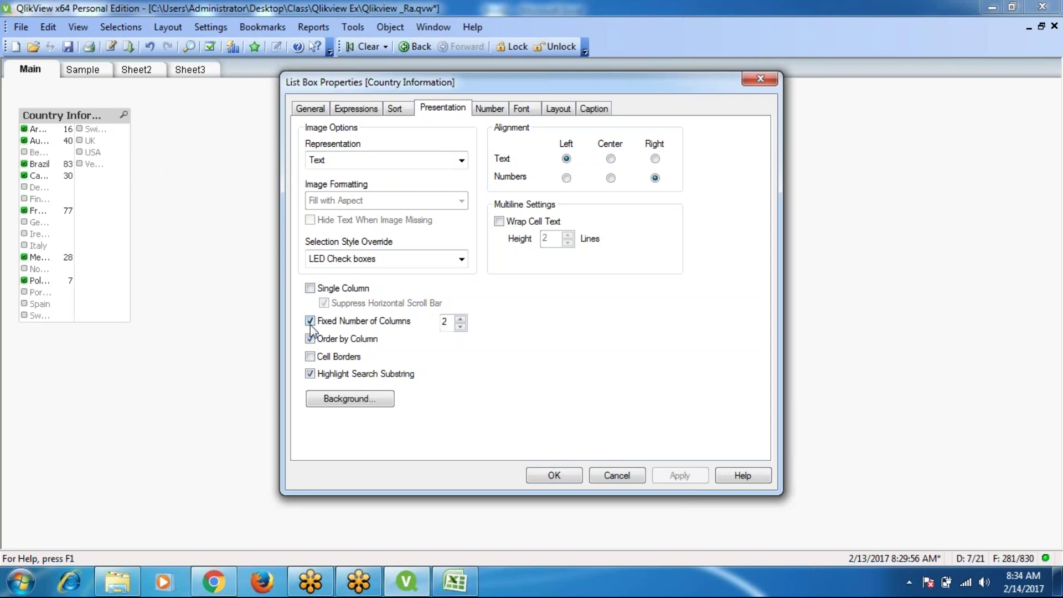
click(310, 288)
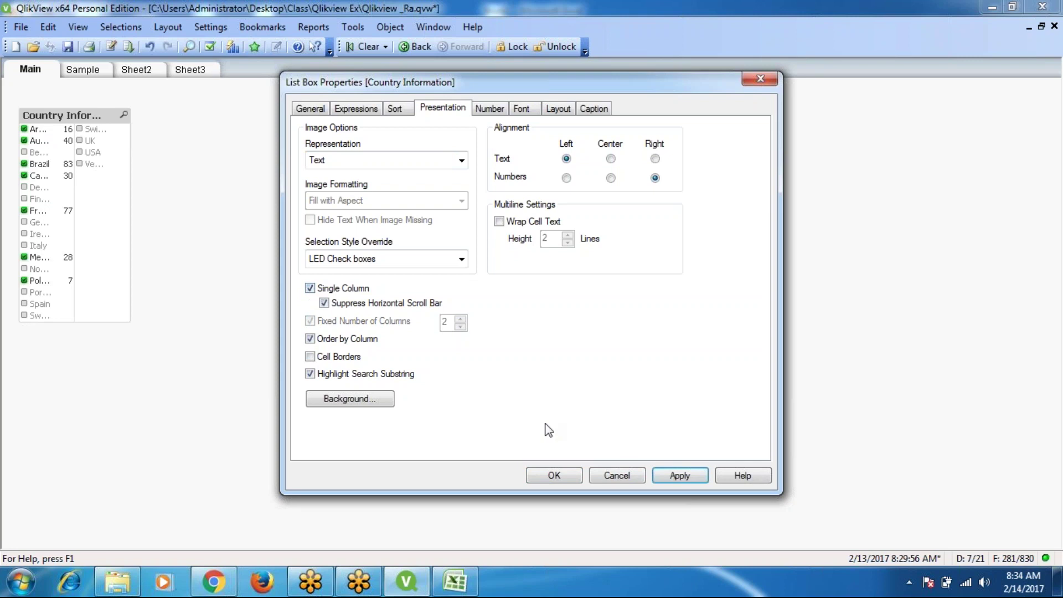
click(683, 475)
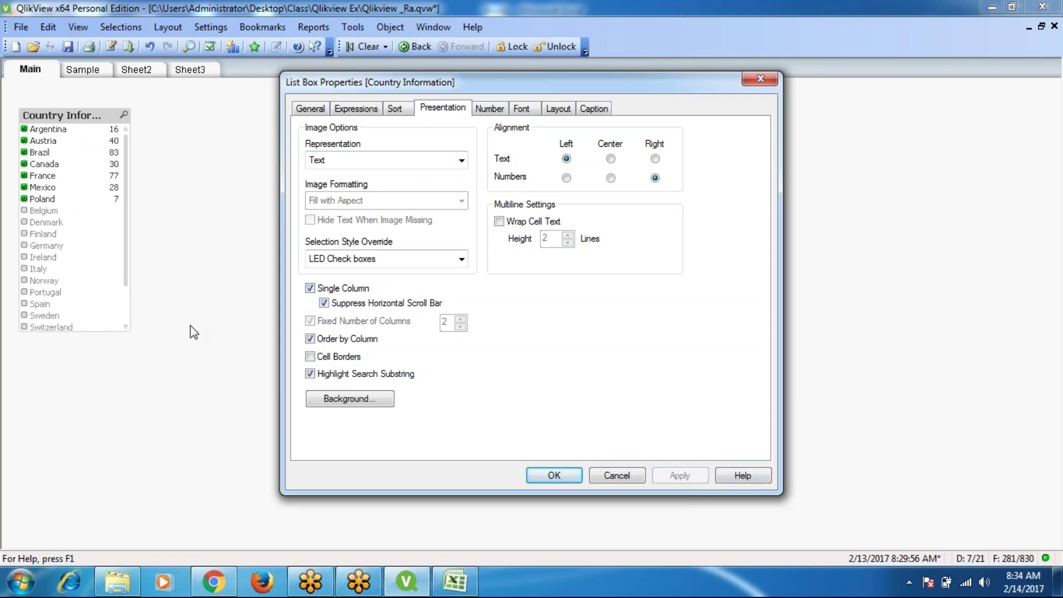
Step: Try applying the list box without Order by Column and re-enable that option
click(311, 340)
click(680, 478)
click(311, 338)
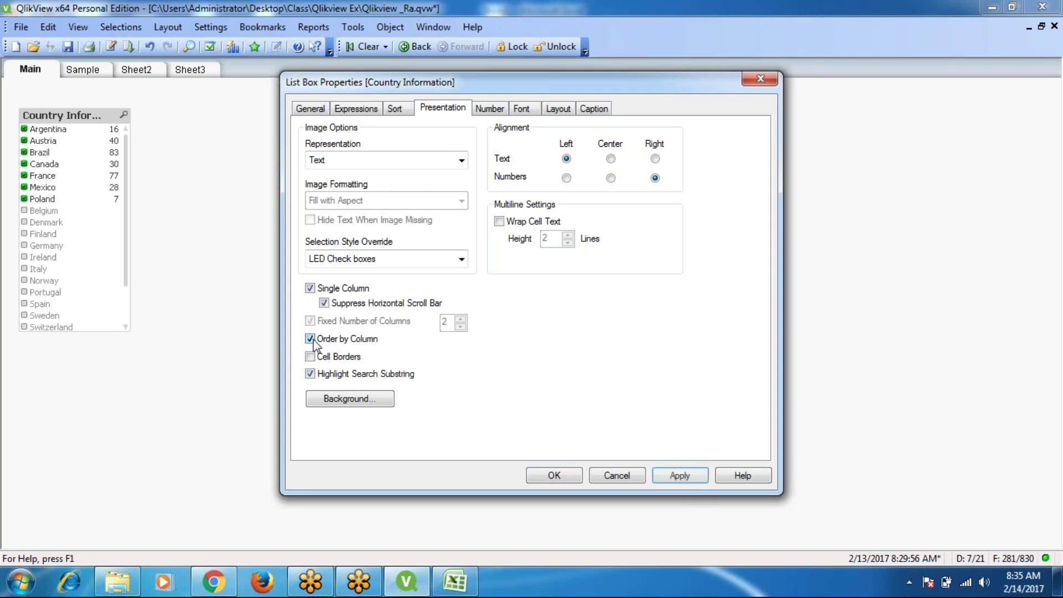
Step: Try cell borders on the list box, remove them again and confirm the properties
click(310, 357)
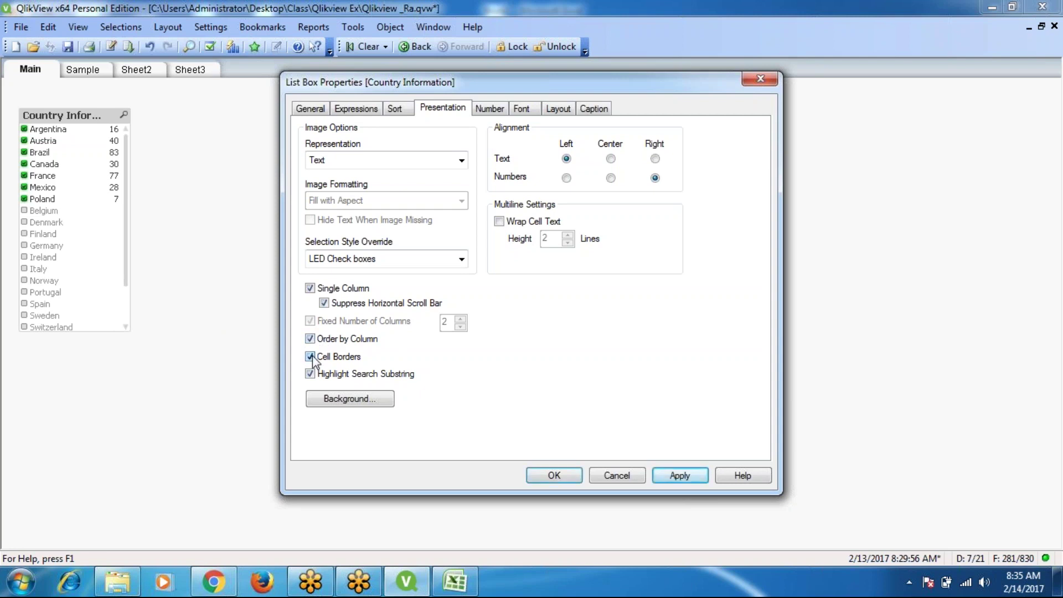
click(681, 476)
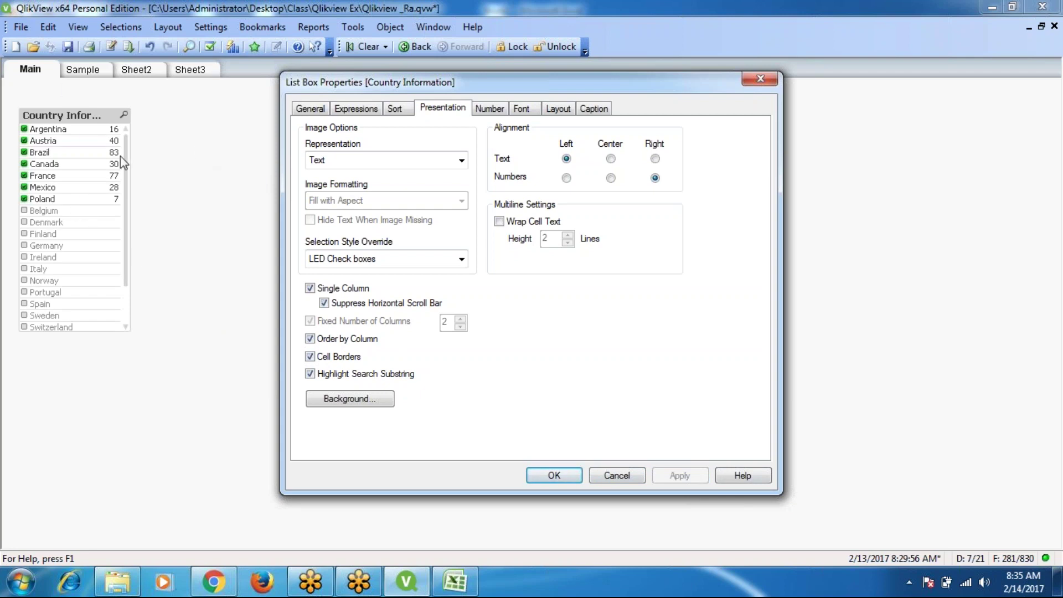
click(310, 357)
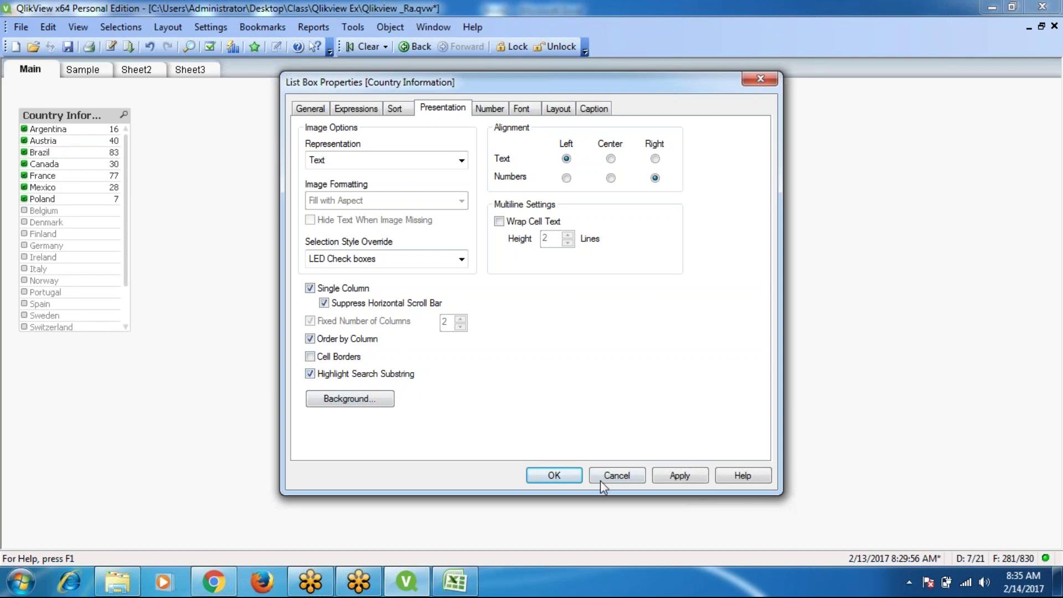
click(553, 476)
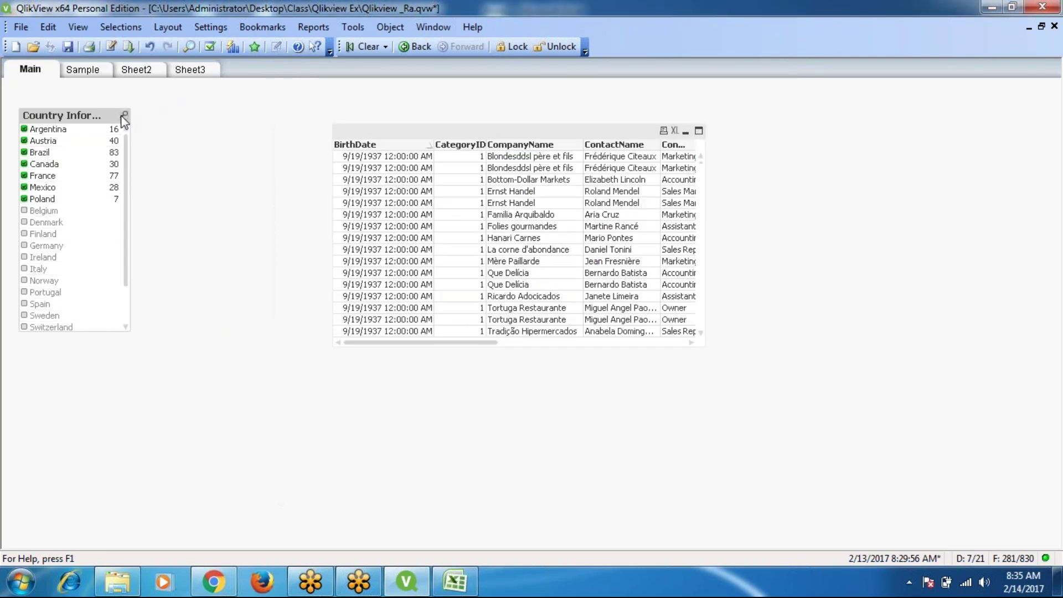
Step: Search the Country Information list box for usa, and turn off Highlight Search Substring in its properties
click(124, 117)
text(usa)
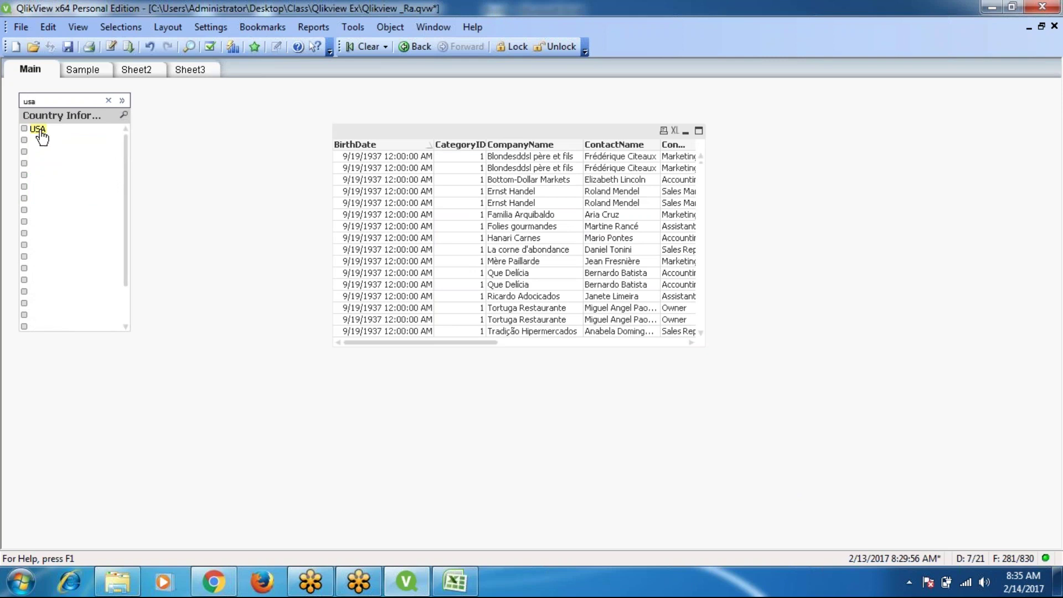
right_click(82, 120)
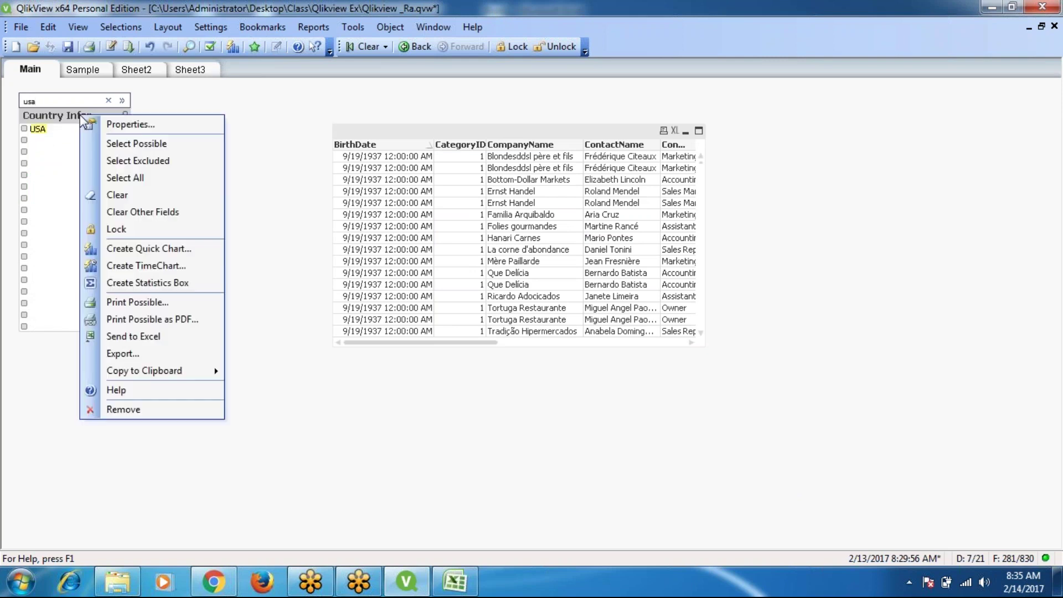
click(129, 122)
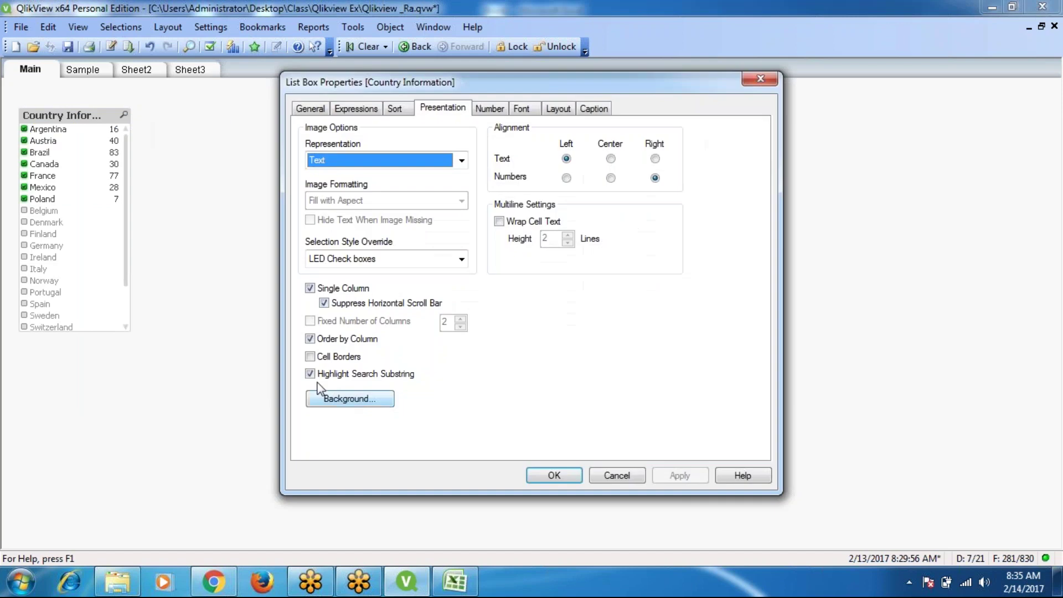
click(314, 379)
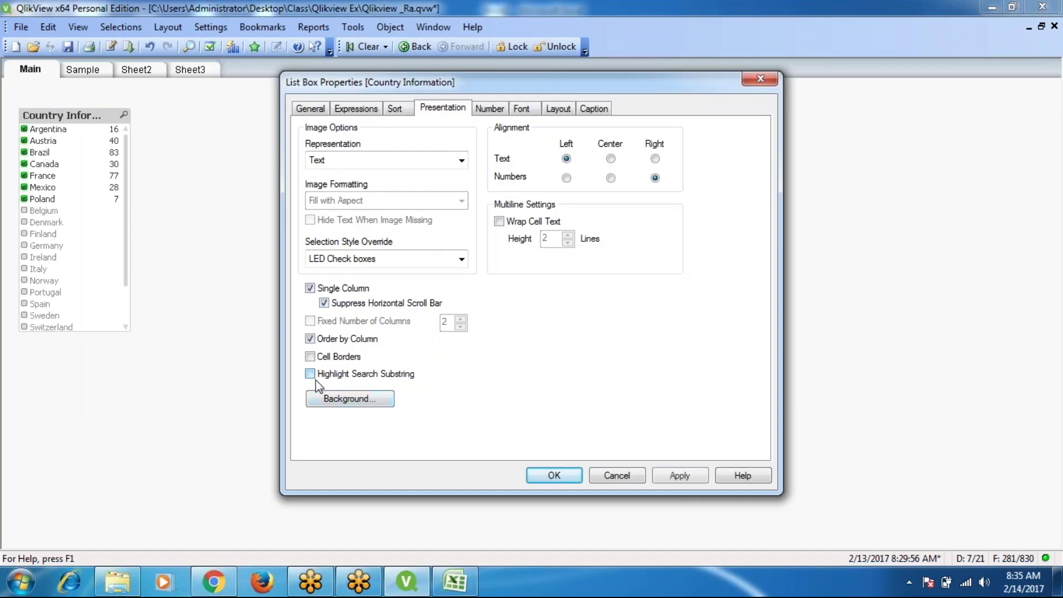
click(690, 477)
click(548, 475)
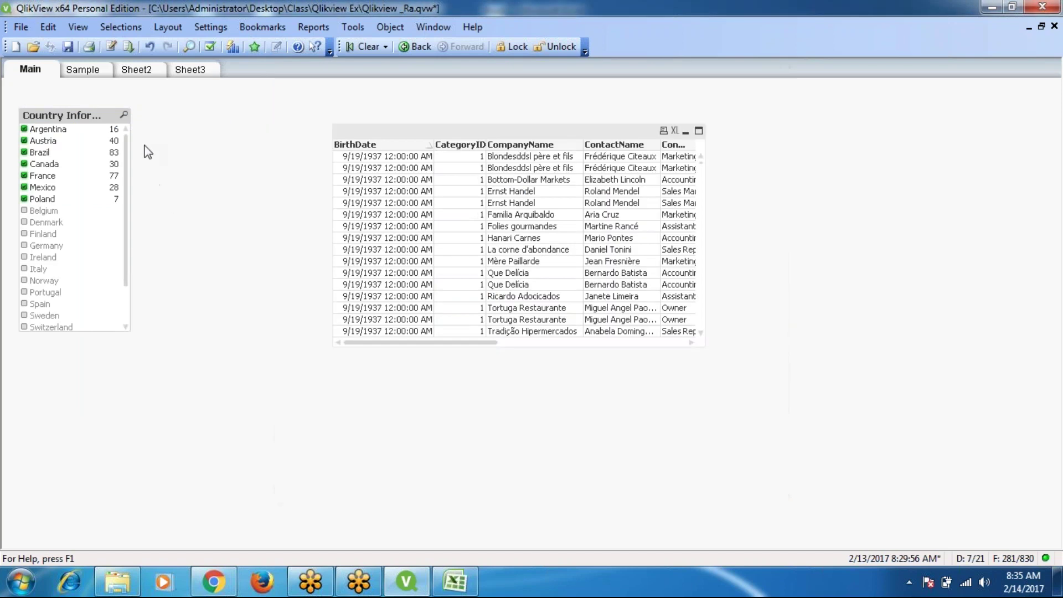
Step: Repeat the usa search in the Country Information list box to compare the highlighting, and clear the search text
click(125, 116)
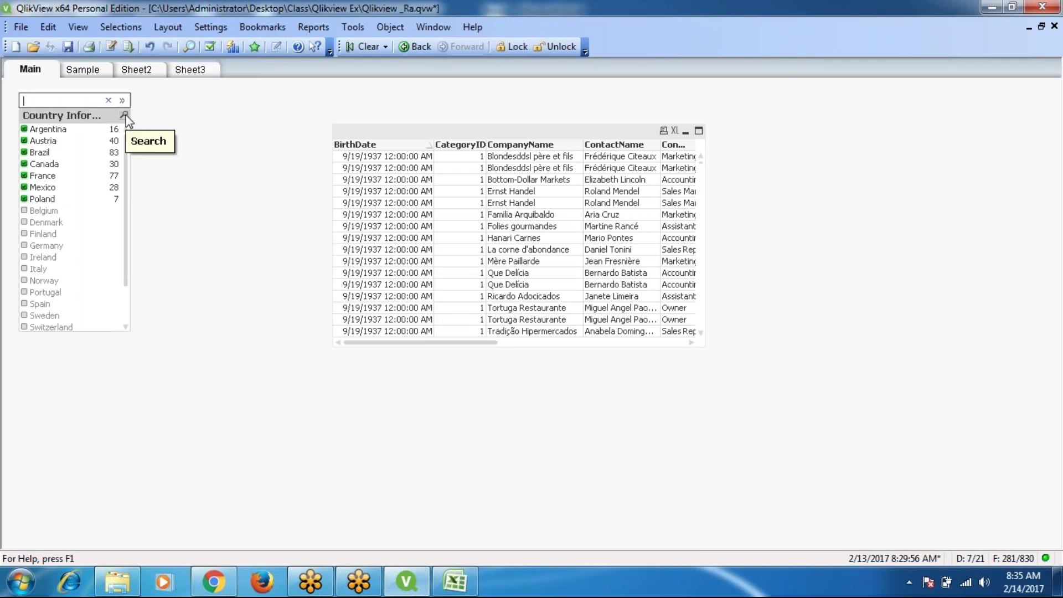
text(usa)
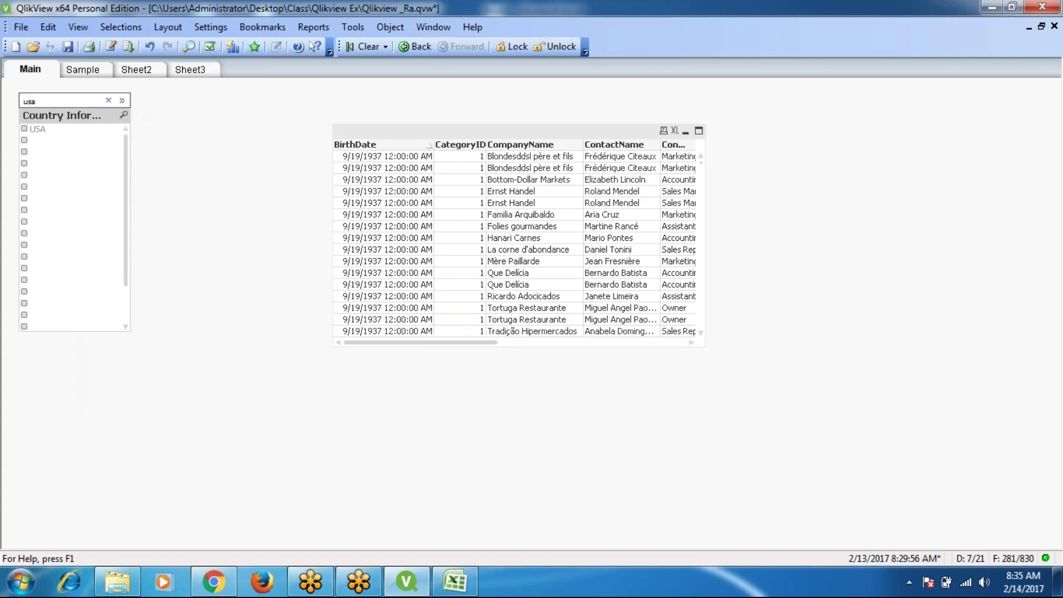
key(BackSpace)
key(BackSpace)
key(BackSpace)
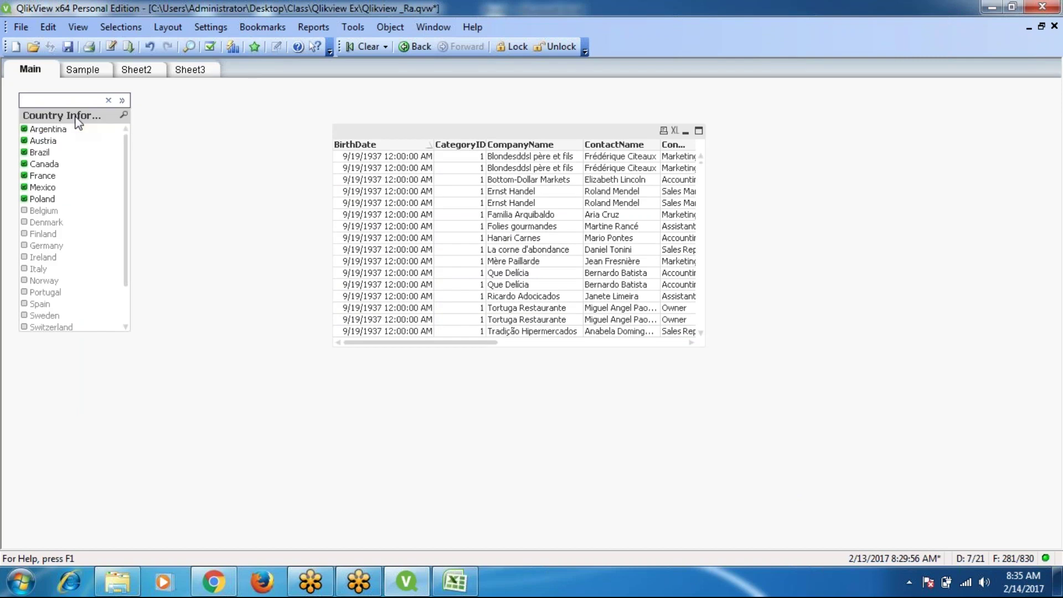
Step: Turn off Order by Column for the Country Information list box and apply Wrap Cell Text with a height of 2 lines
right_click(77, 123)
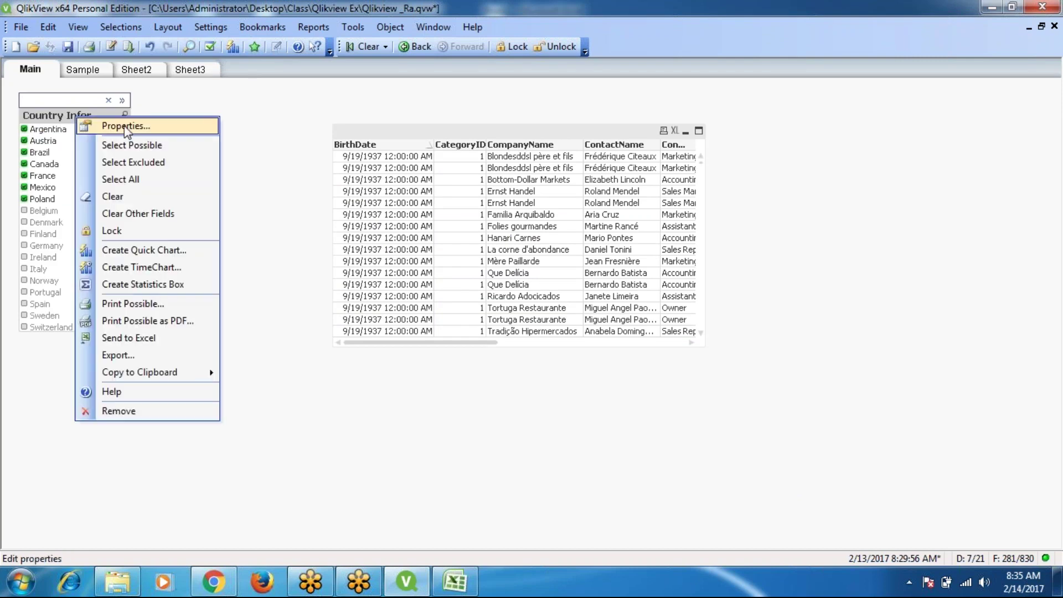
click(111, 124)
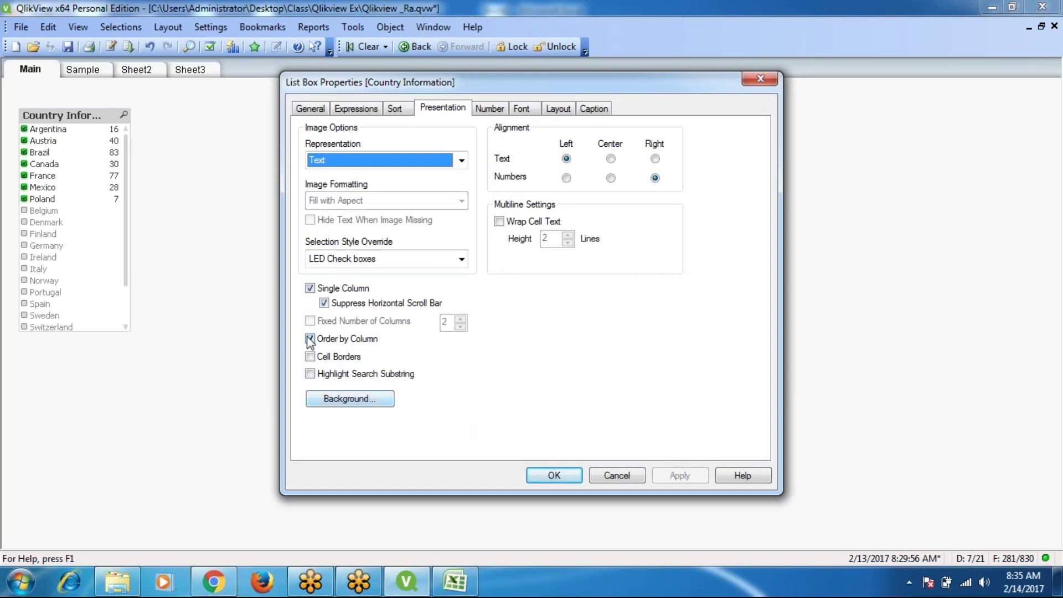
click(310, 339)
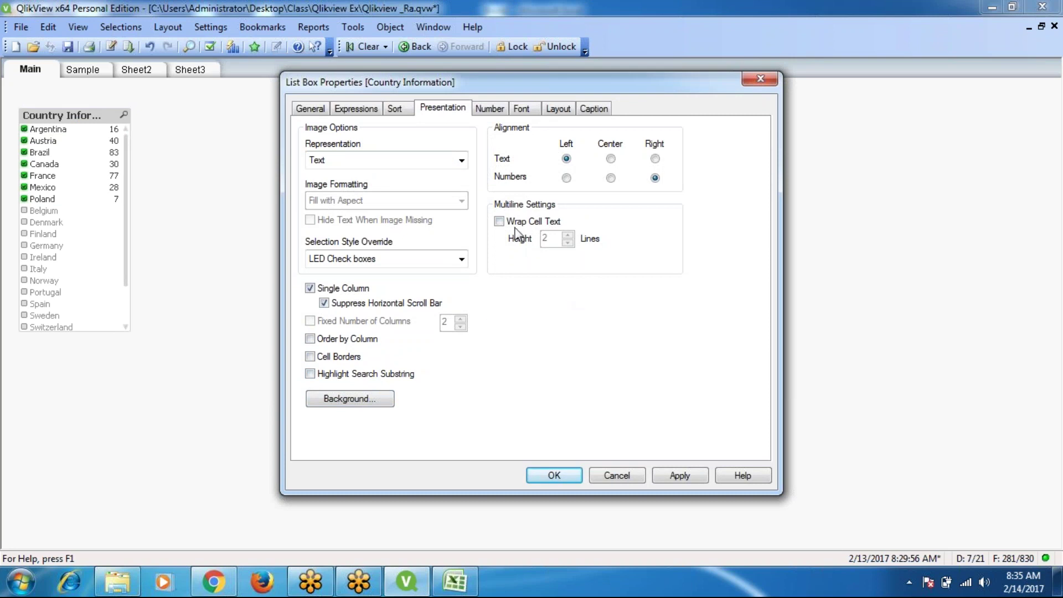
click(499, 221)
click(686, 477)
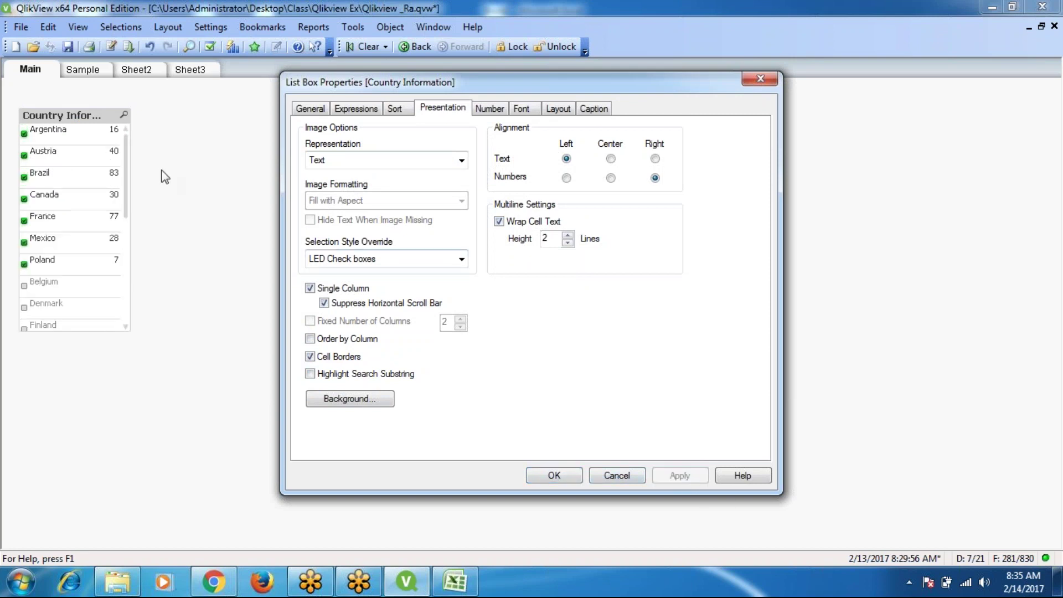
Step: Try wrapped cell heights of 3 and 4 lines on the list box, and turn Wrap Cell Text off again
click(567, 236)
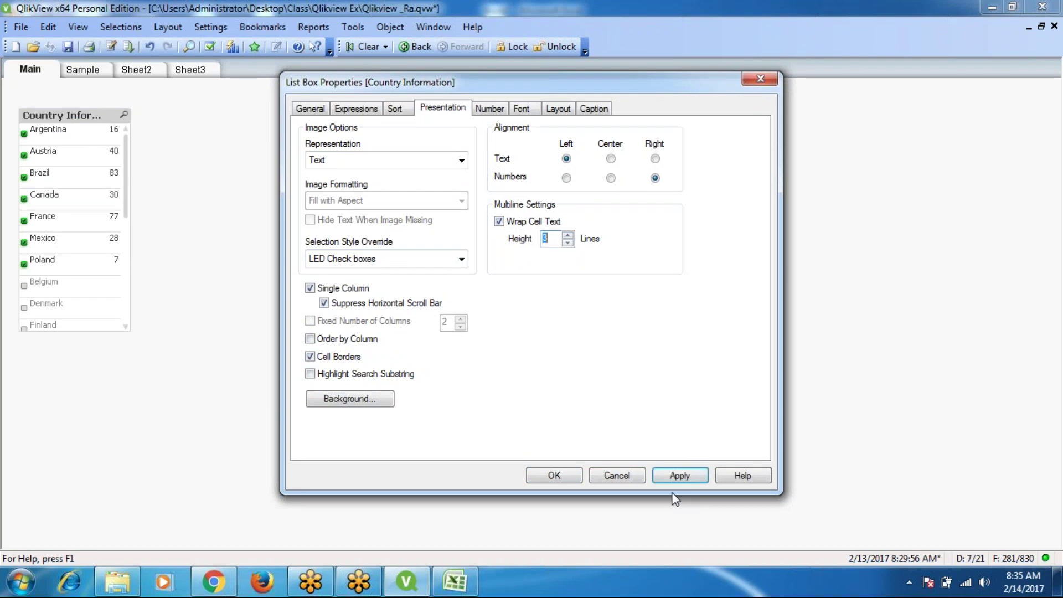
click(683, 482)
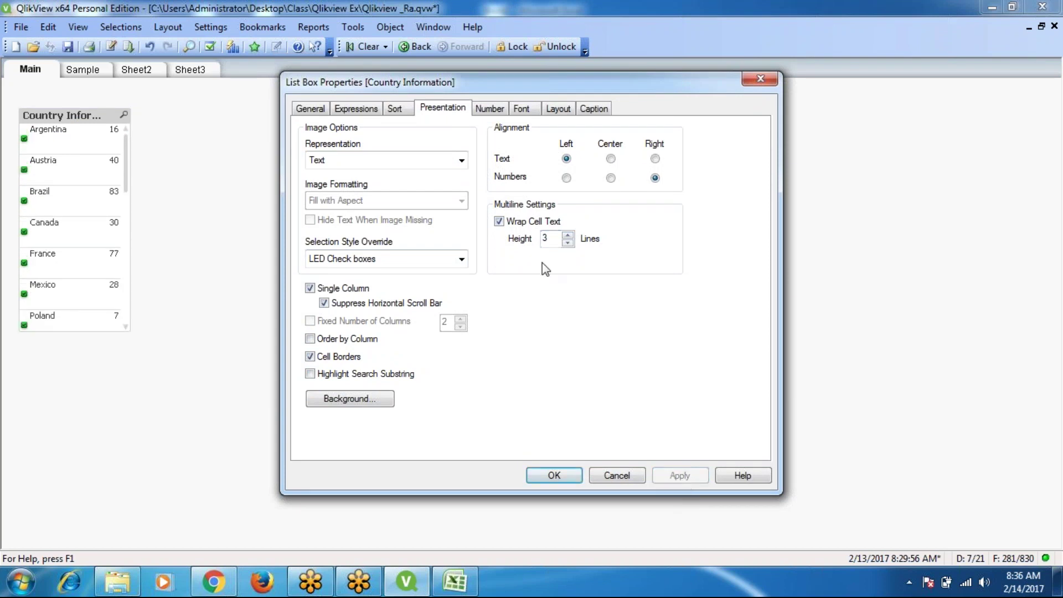
click(568, 235)
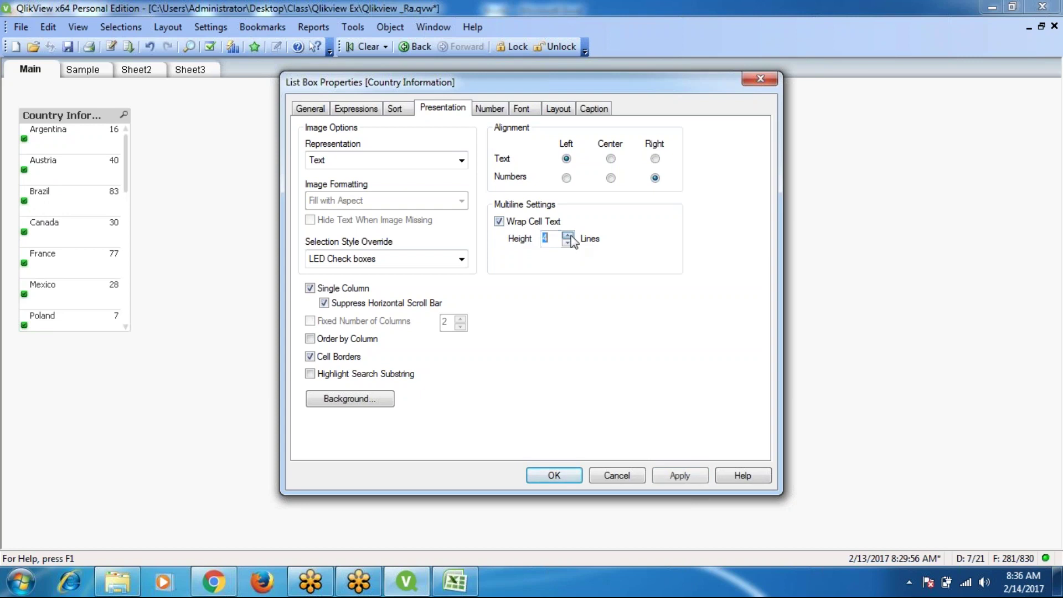
click(680, 481)
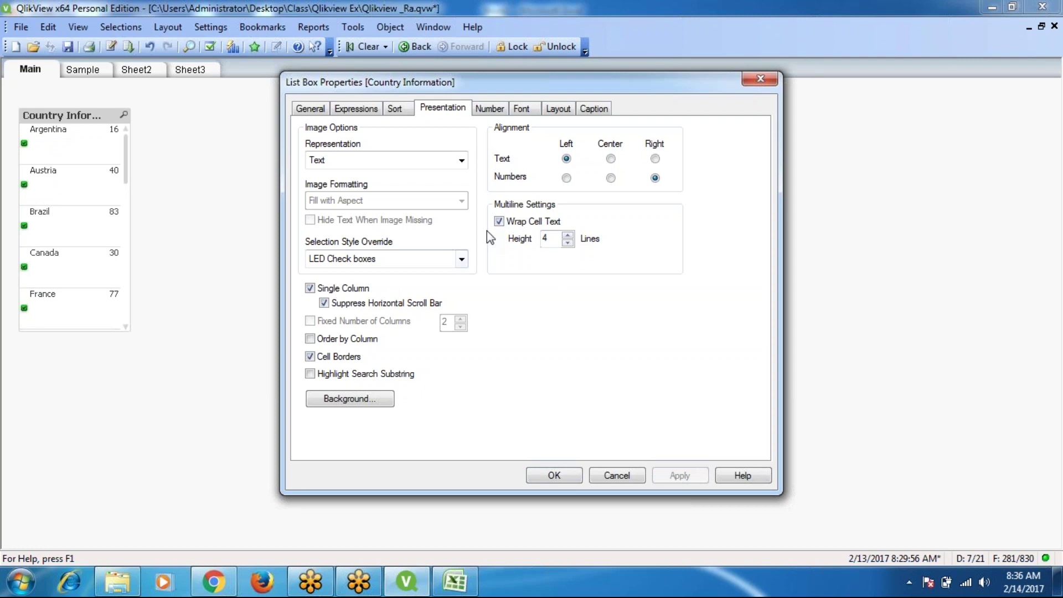
click(499, 221)
click(680, 475)
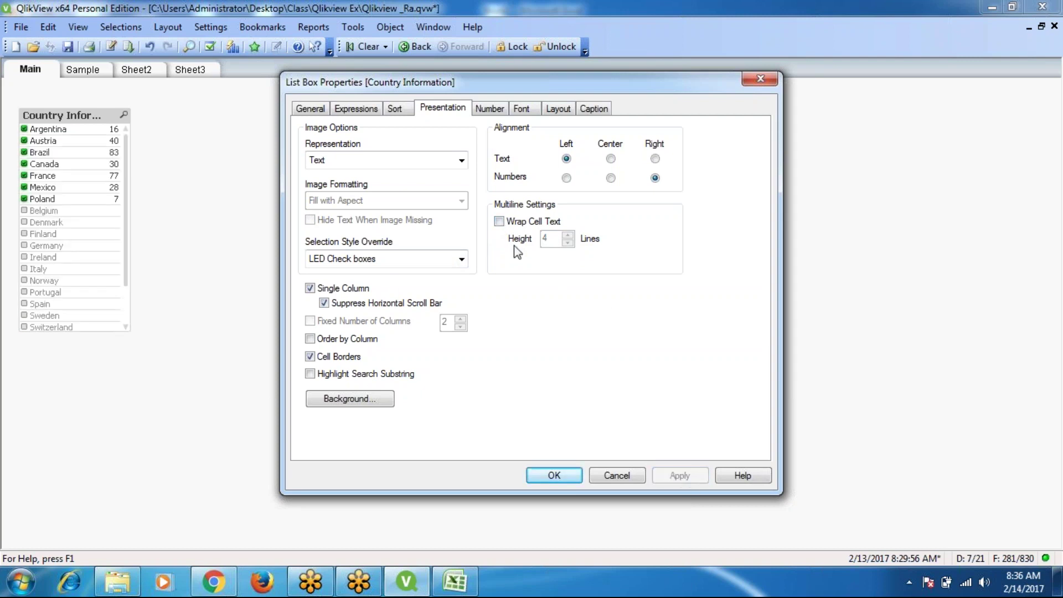
Step: Override the document number settings for the list box, compare the Money and Date formats, and choose Number with precision 4
click(490, 108)
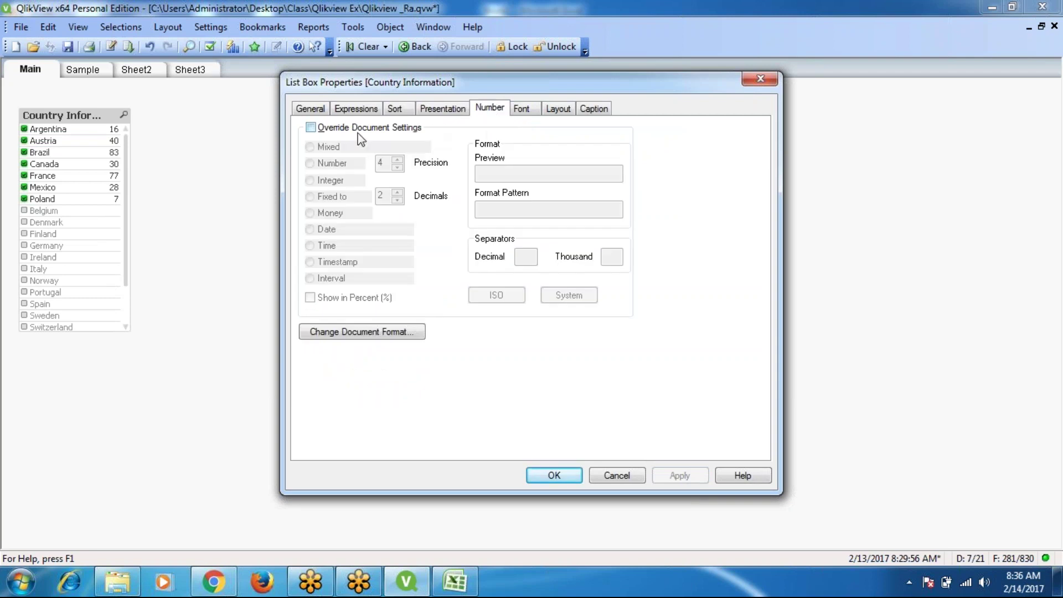
click(311, 127)
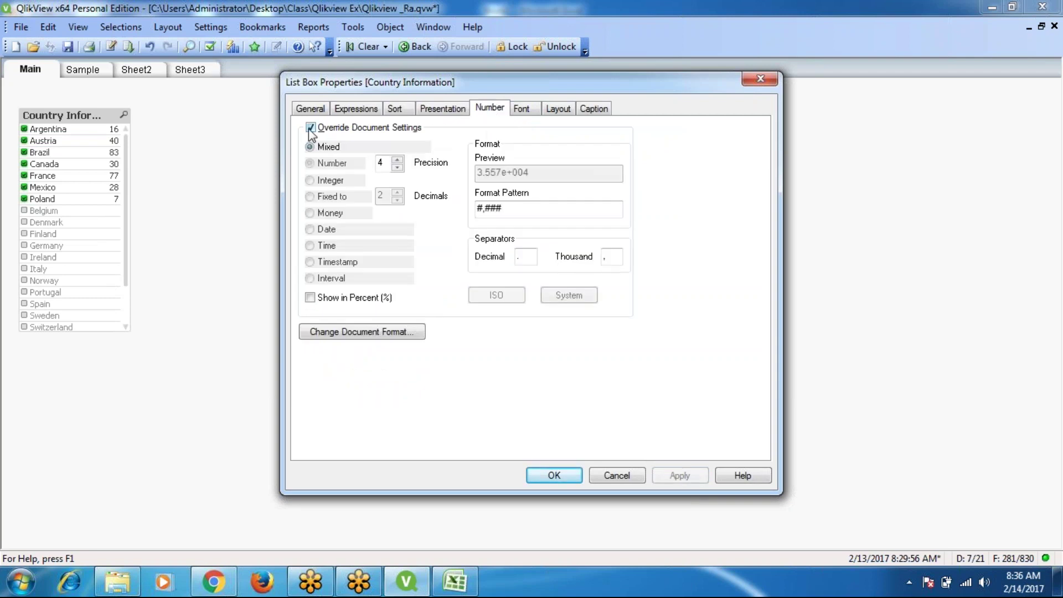
click(309, 162)
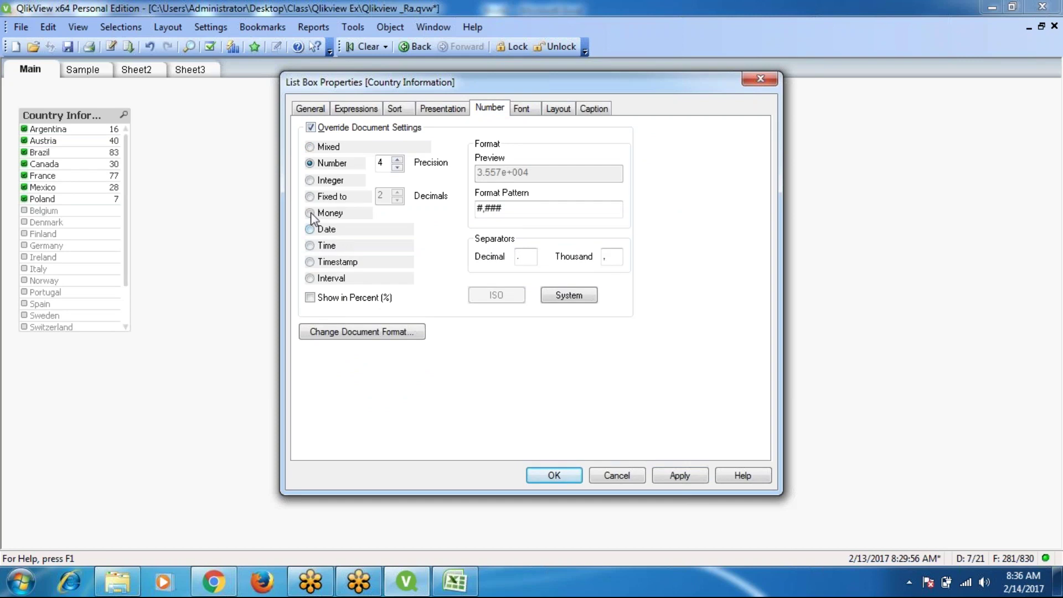
click(310, 214)
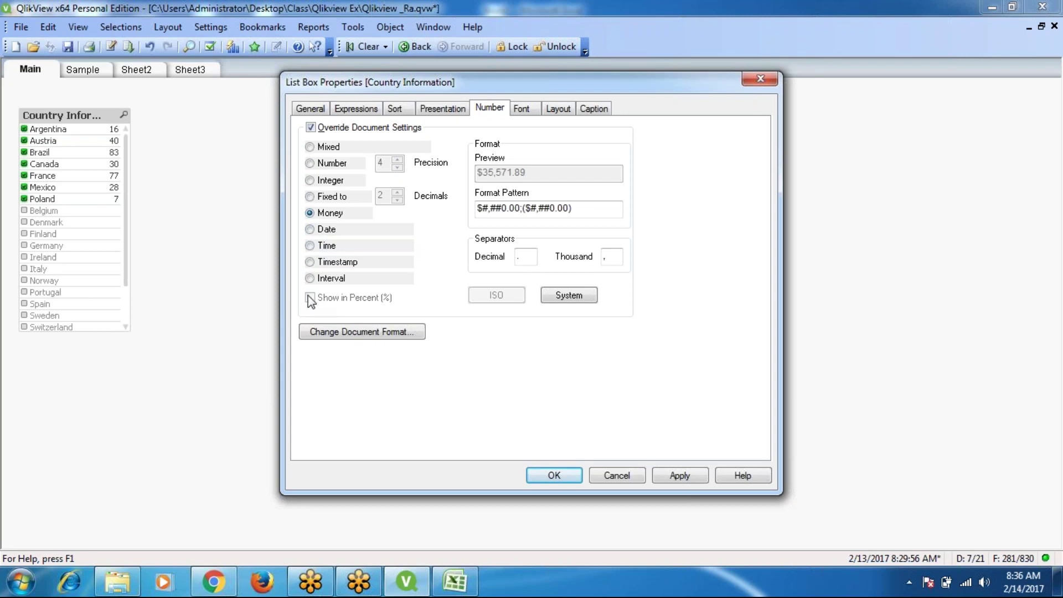
click(310, 229)
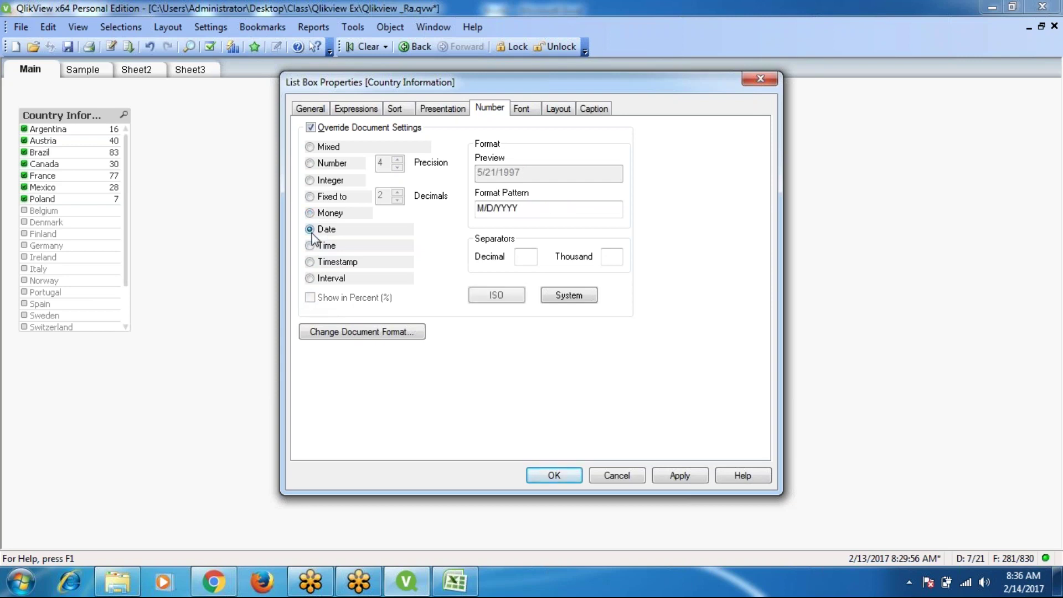
click(310, 214)
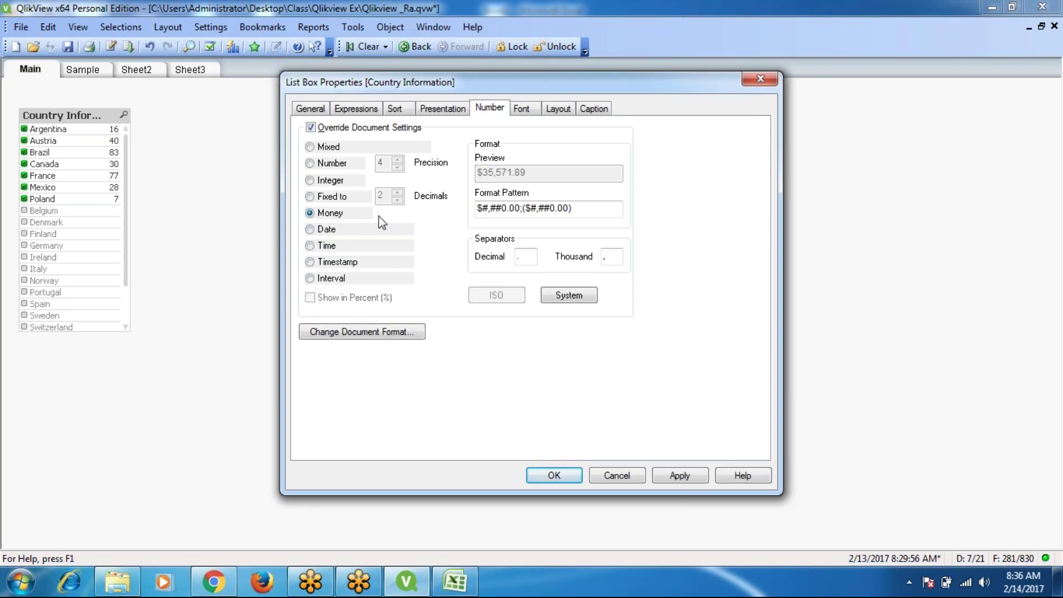
click(310, 164)
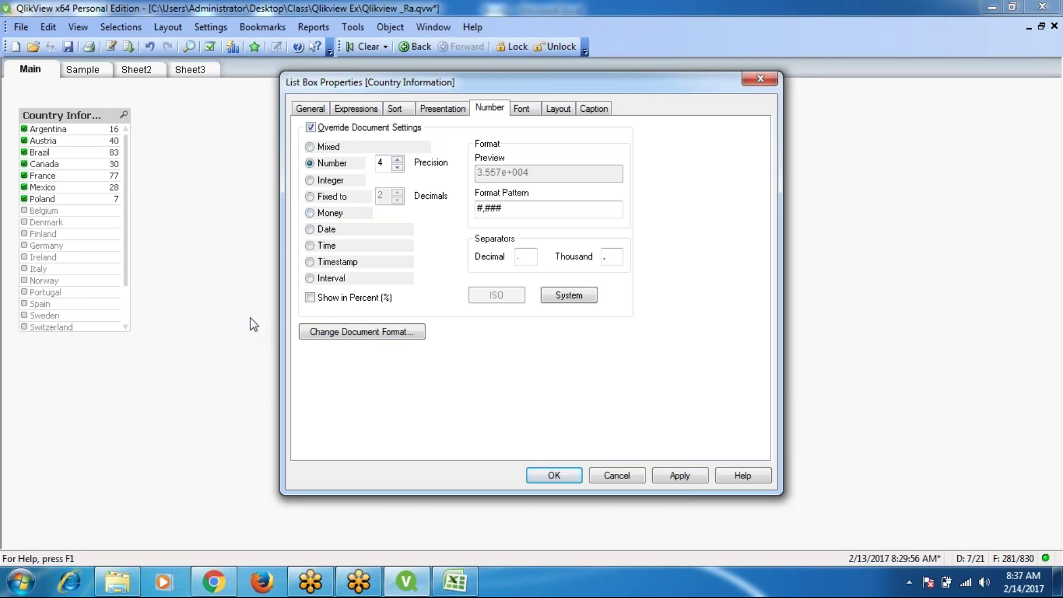
Step: Apply the Stencil font to the list box at size 11, and reduce the size to 9
click(526, 111)
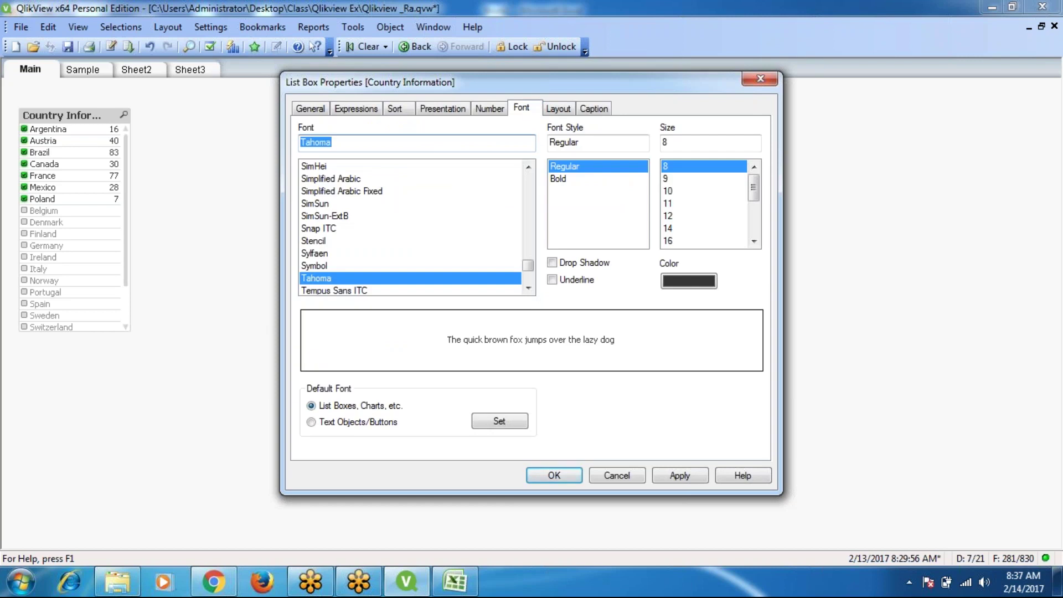
click(322, 230)
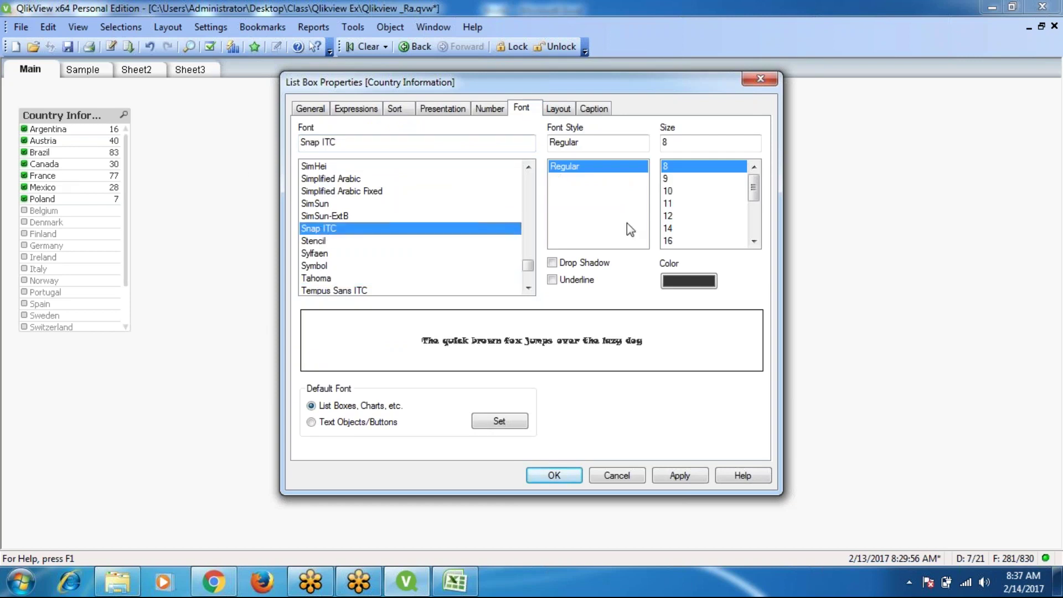
click(324, 242)
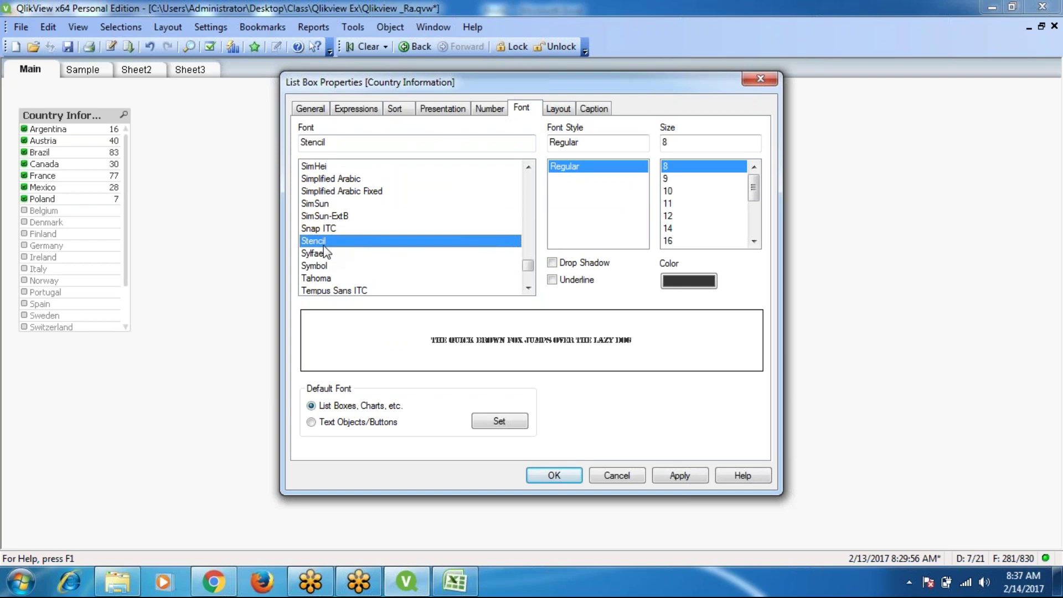
click(673, 202)
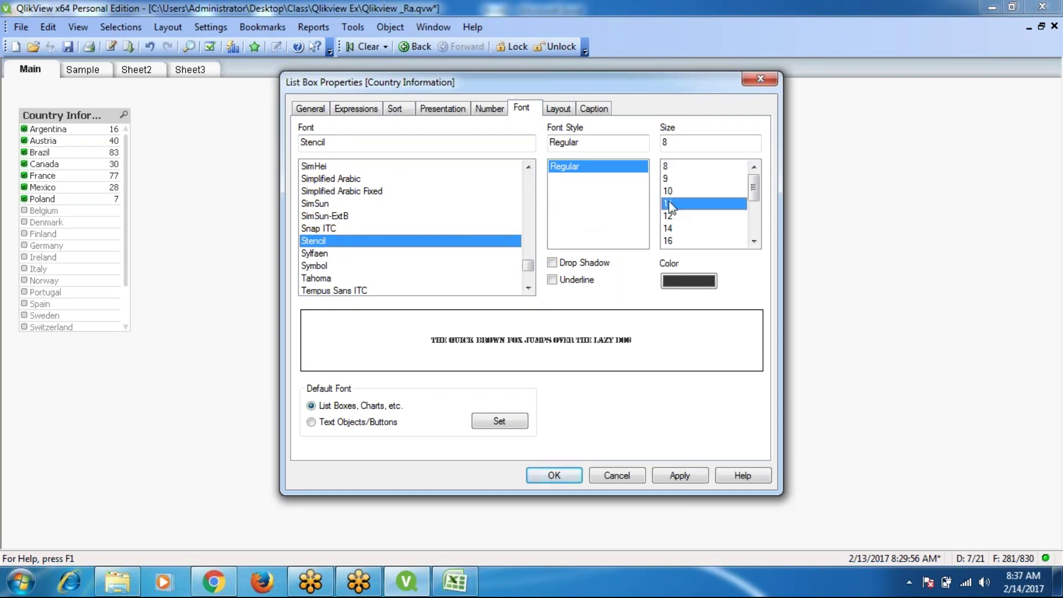
click(684, 477)
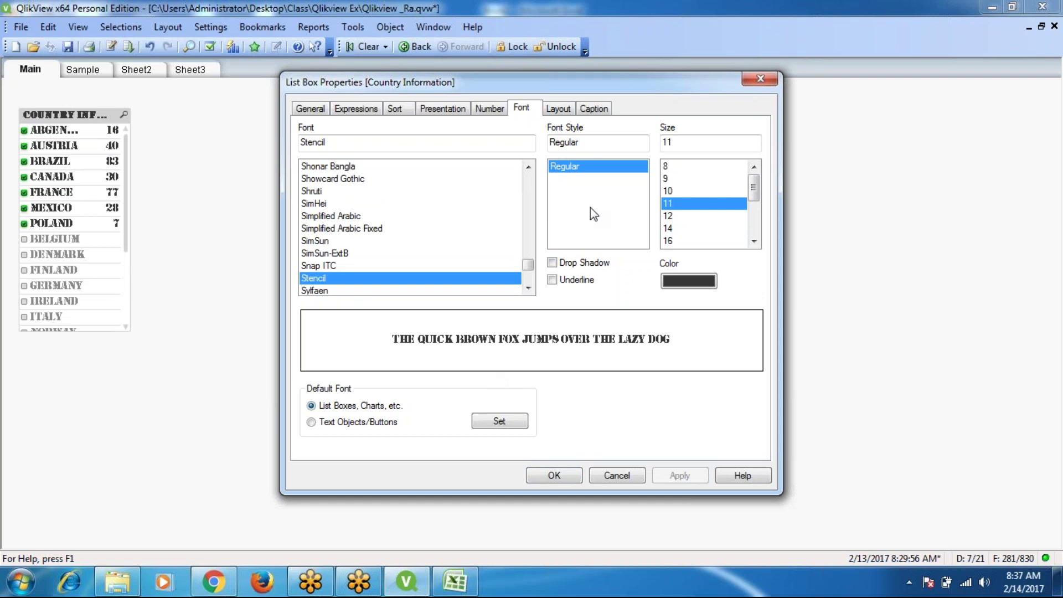
click(666, 179)
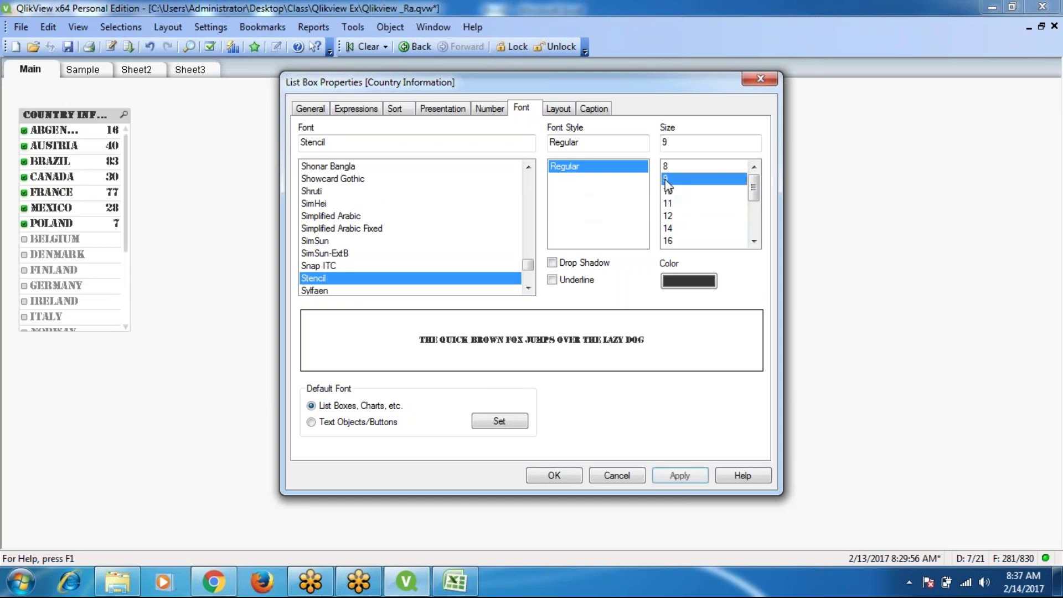
click(664, 478)
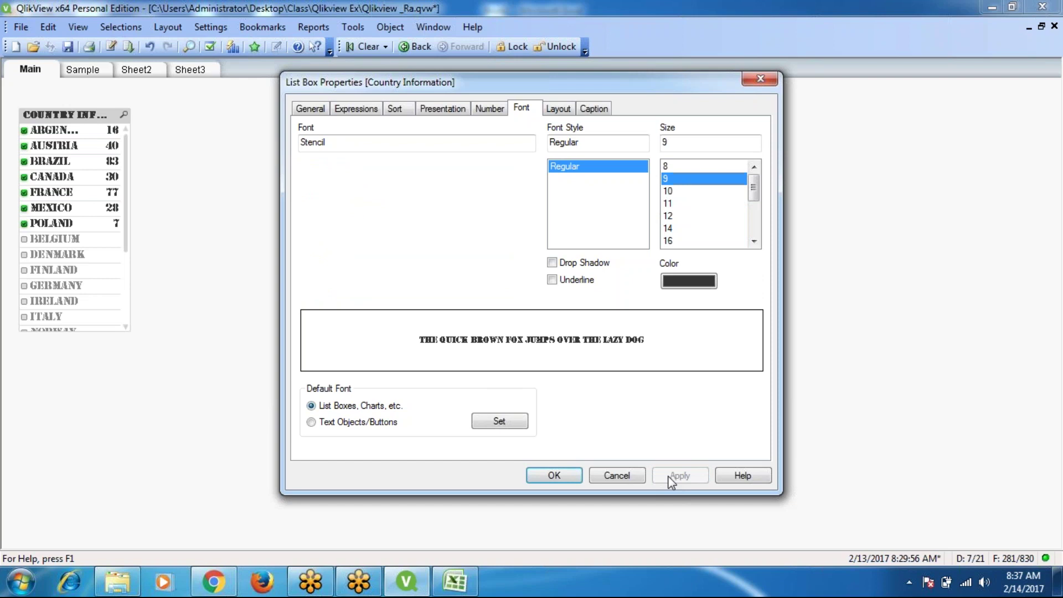
Step: Try a drop shadow on the list box text, and replace it with an underline
click(562, 264)
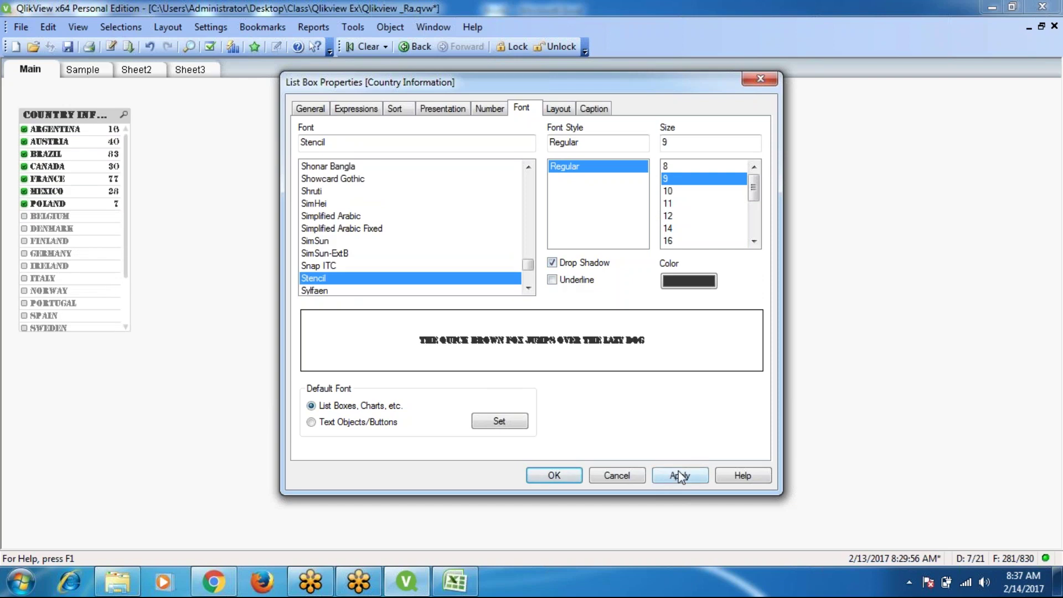
click(681, 476)
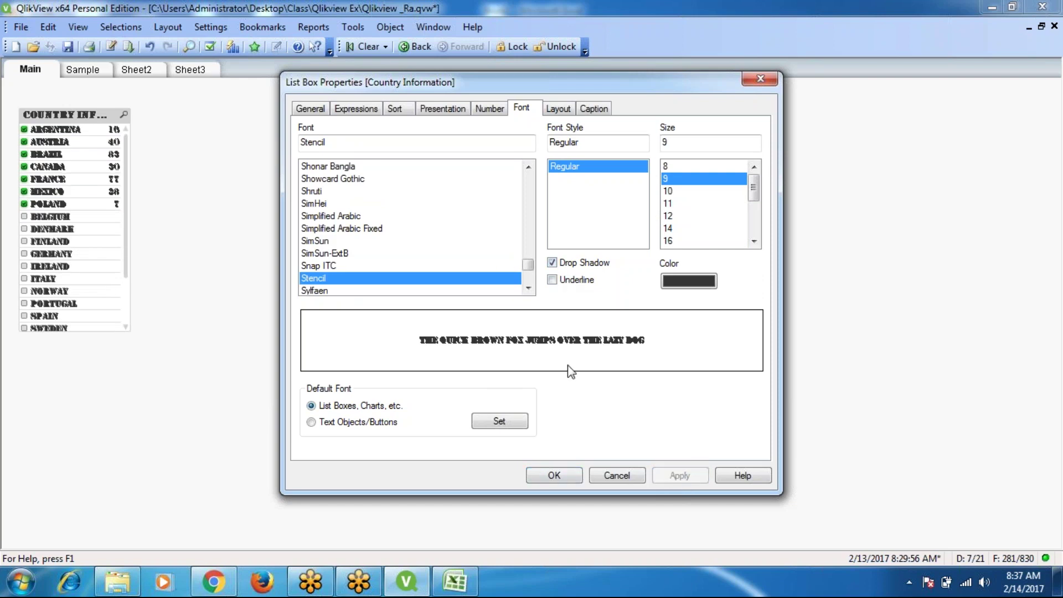
click(553, 263)
click(552, 280)
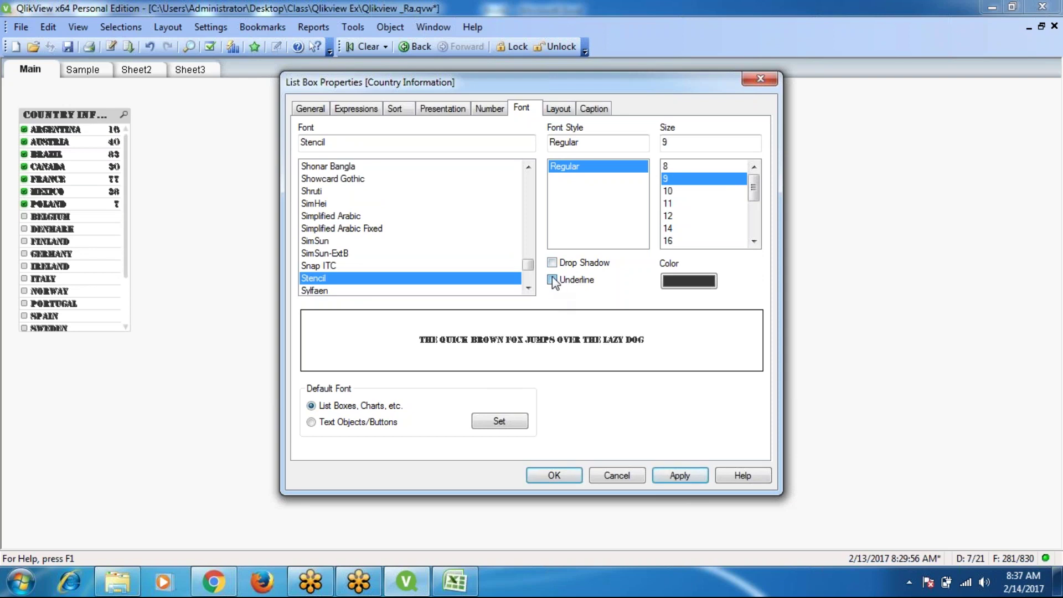
click(688, 480)
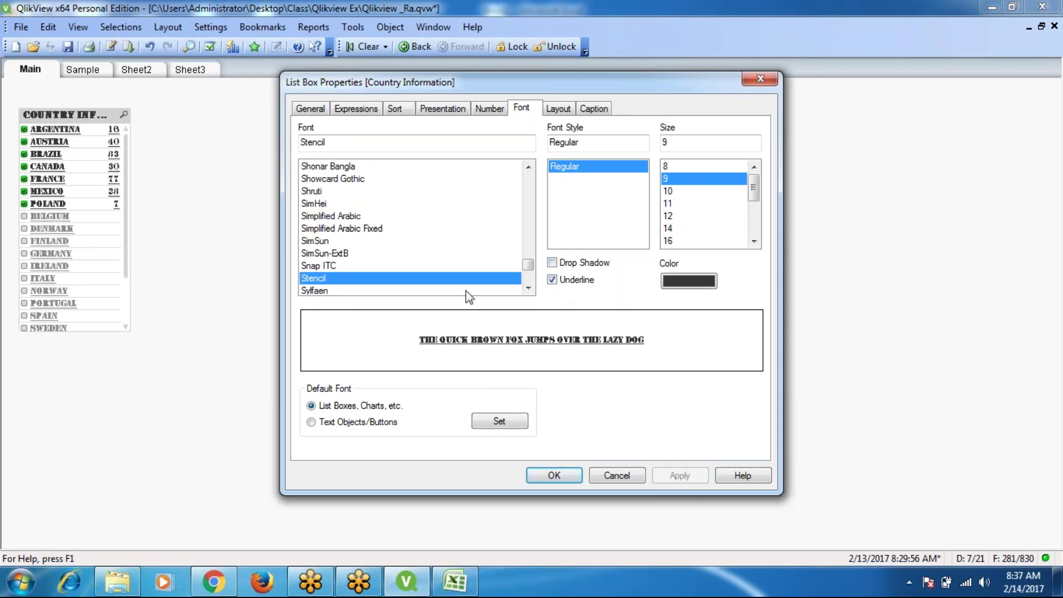
Step: Change the list box font to SimSun, view its layout settings and close the properties
click(322, 242)
click(679, 475)
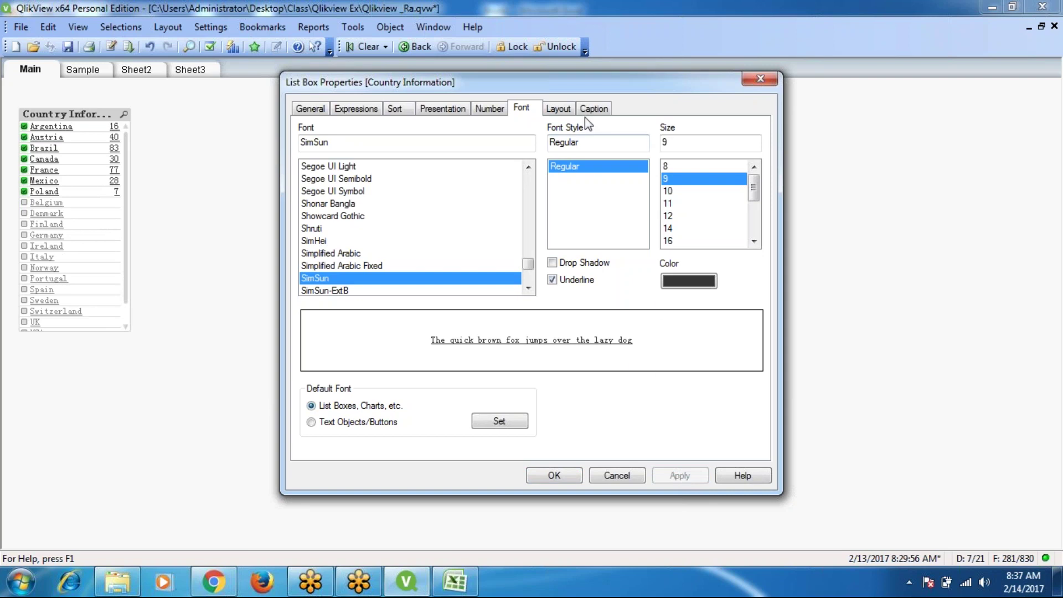
click(559, 109)
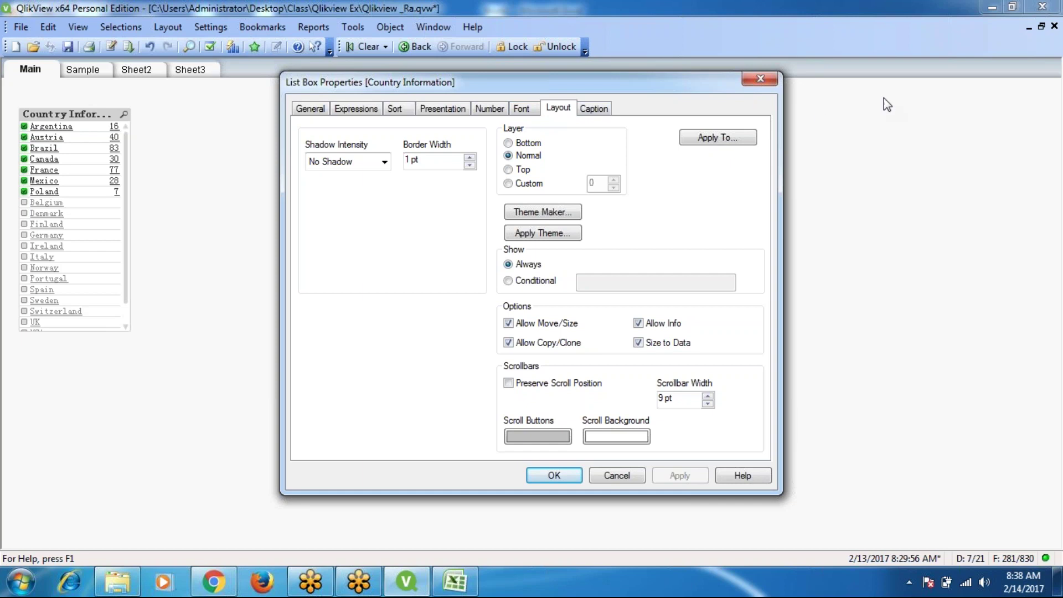
click(770, 81)
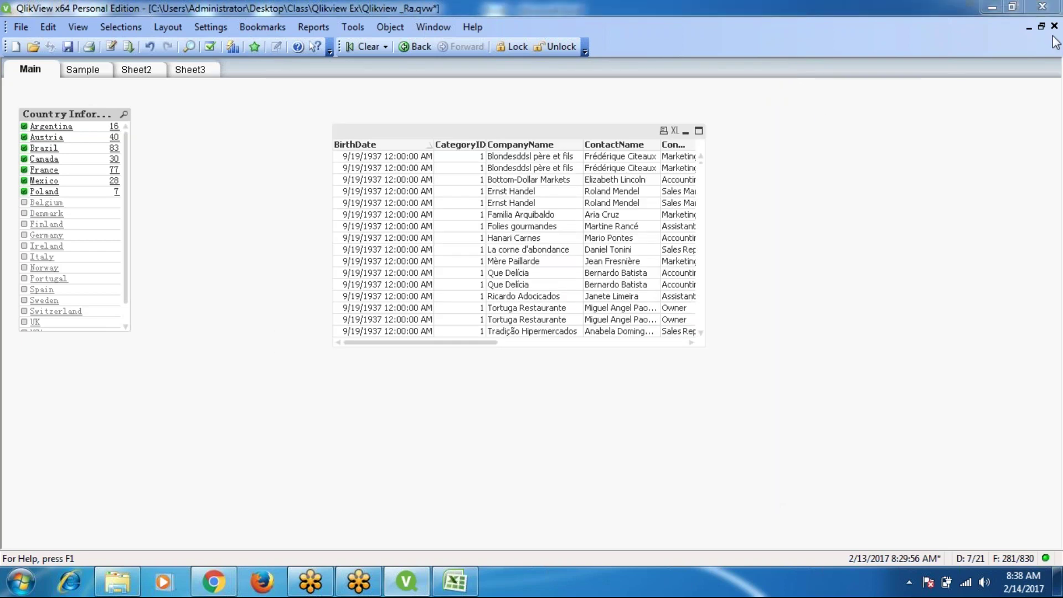